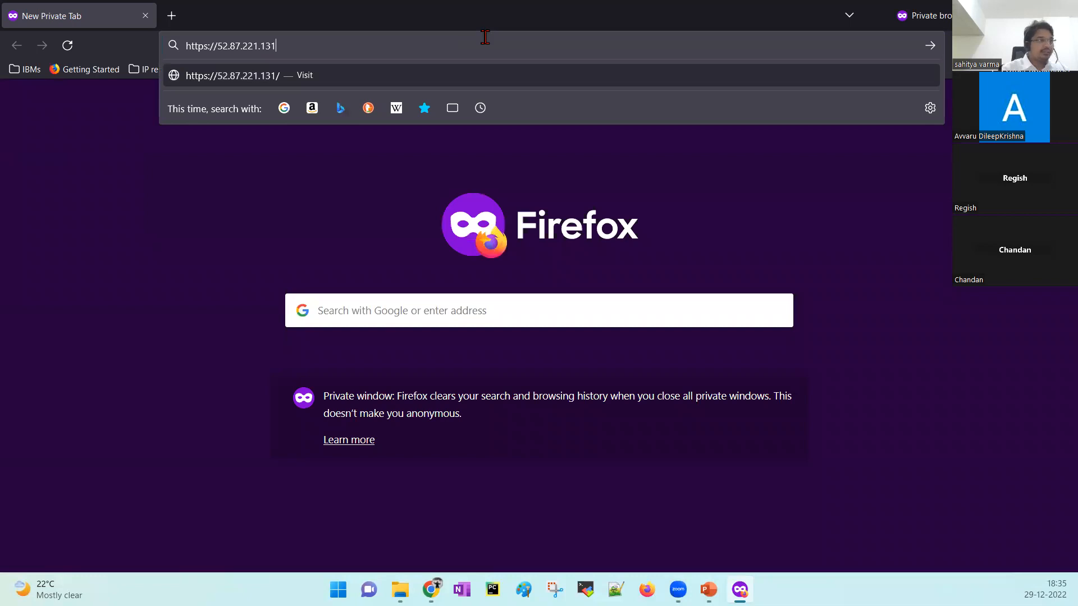
{"action": "type", "text": "443"}
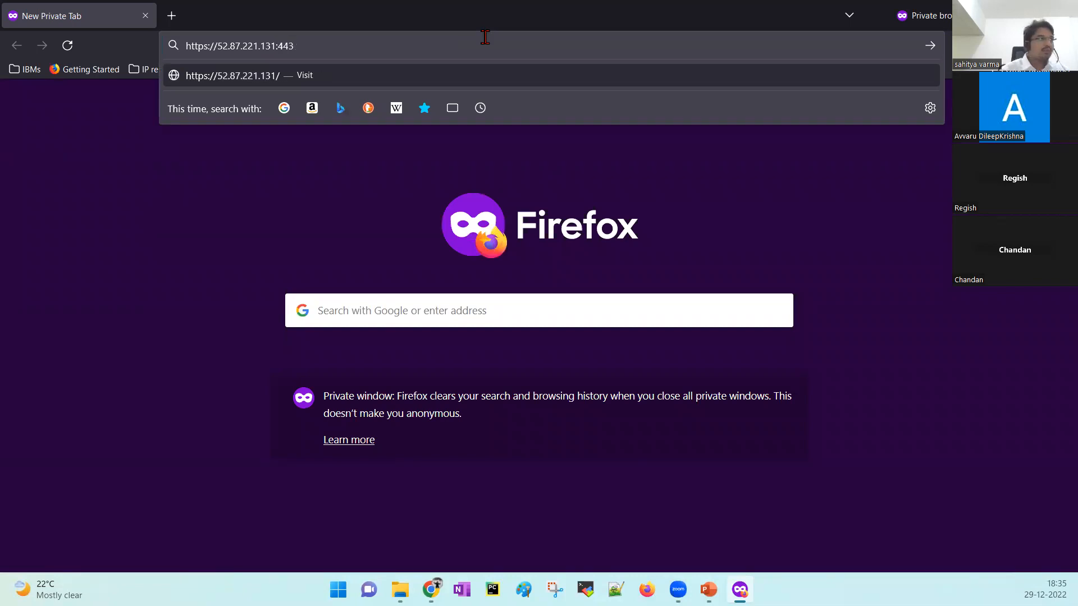
{"action": "key", "text": "Return"}
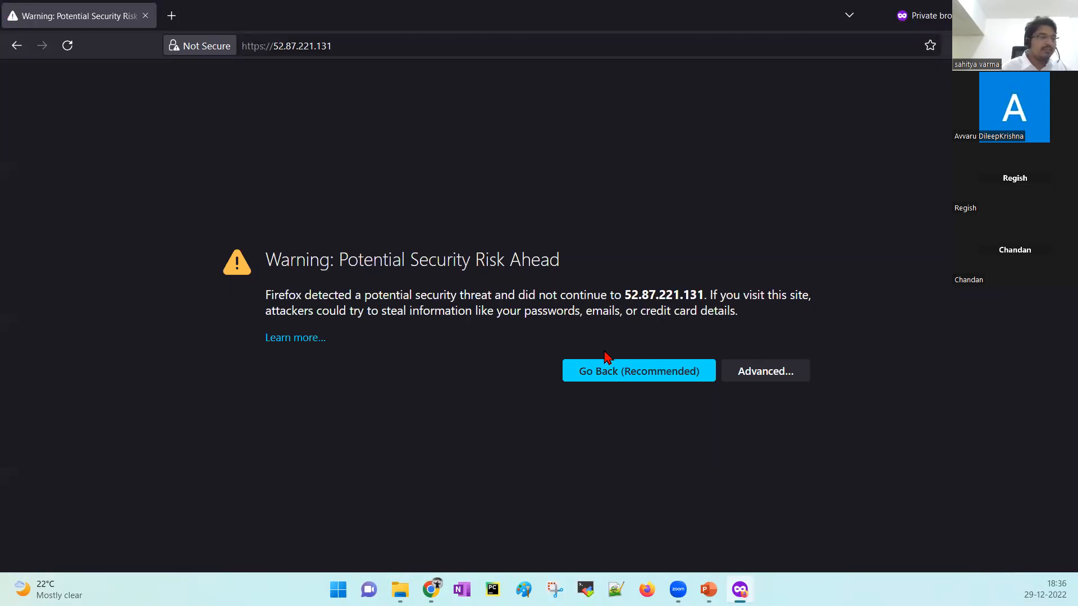
{"action": "left_click_drag", "start_coordinate": [274, 259], "coordinate": [637, 275]}
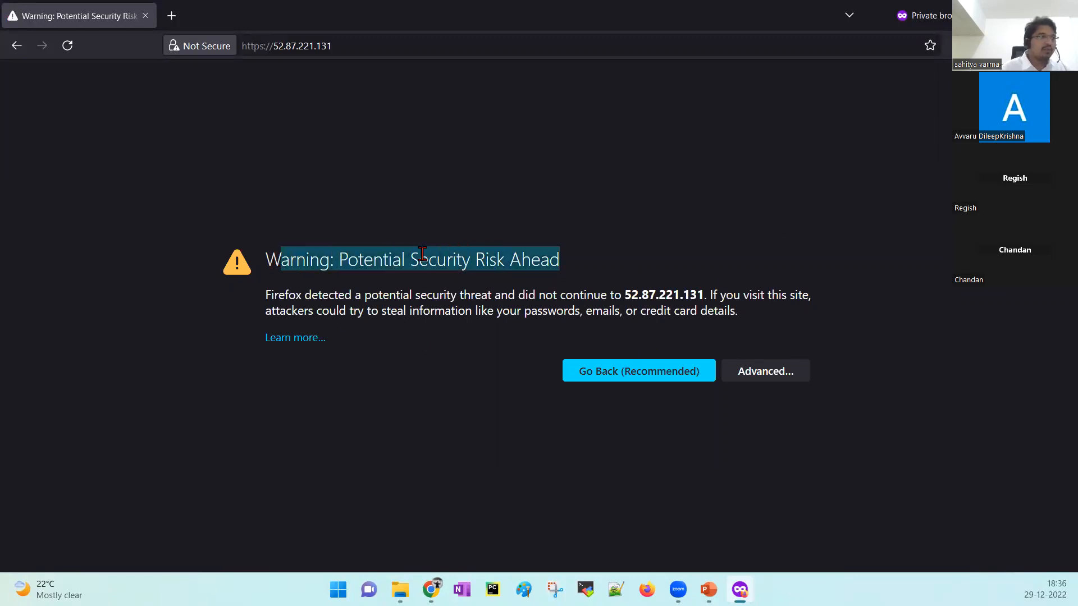
{"action": "left_click", "coordinate": [792, 374]}
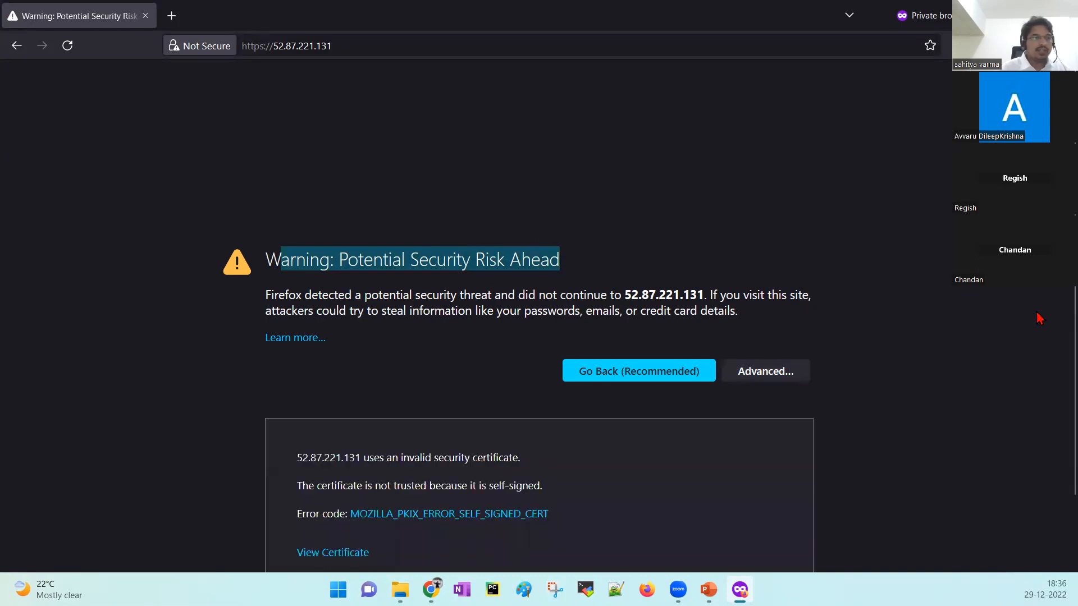
{"action": "scroll", "coordinate": [1055, 354], "scroll_direction": "down", "scroll_amount": 1}
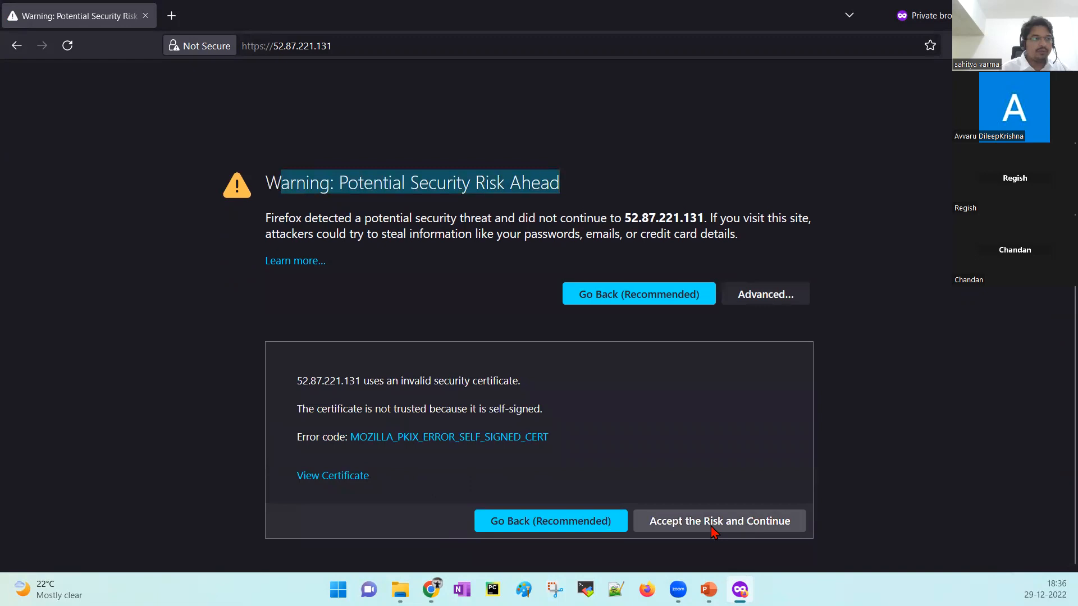
{"action": "left_click", "coordinate": [697, 529]}
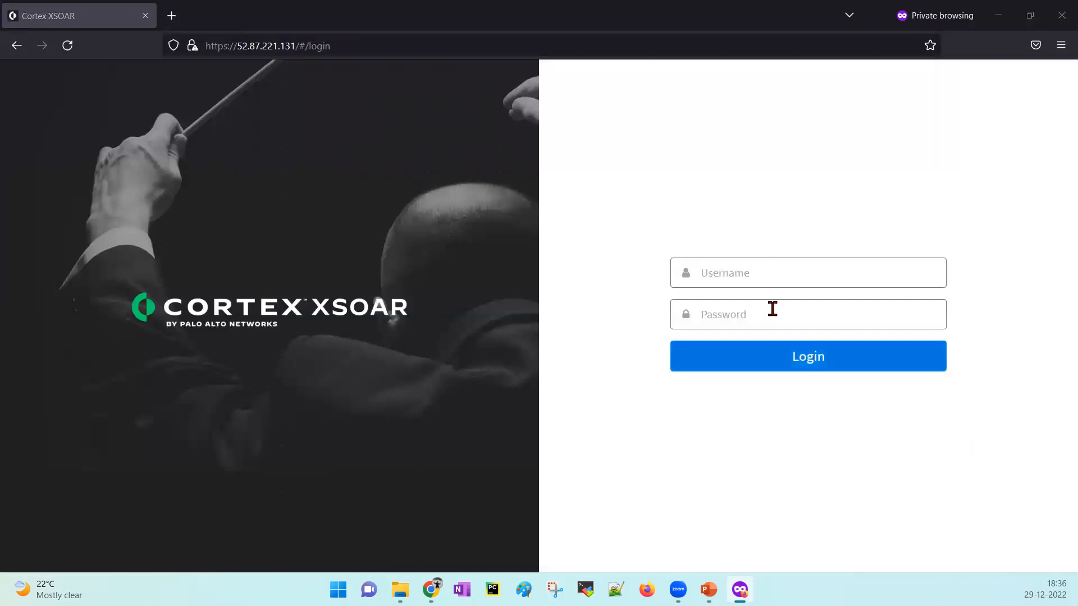
Sign in with the administrator username and password, then switch to the post-installation checklist slides.
{"action": "left_click", "coordinate": [755, 273]}
{"action": "type", "text": "admin"}
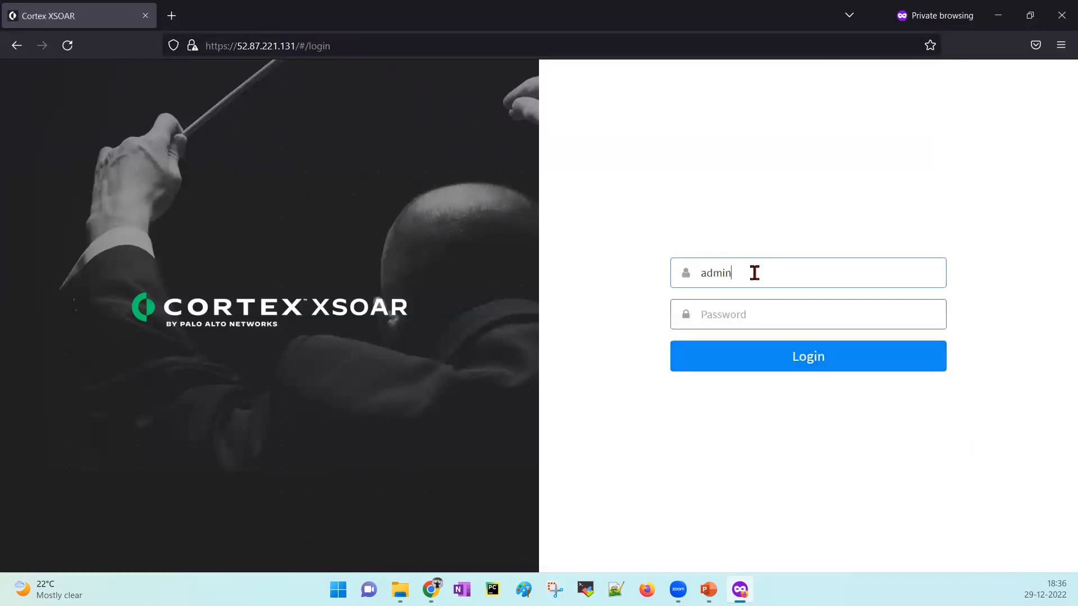
{"action": "key", "text": "Tab"}
{"action": "type", "text": "•"}
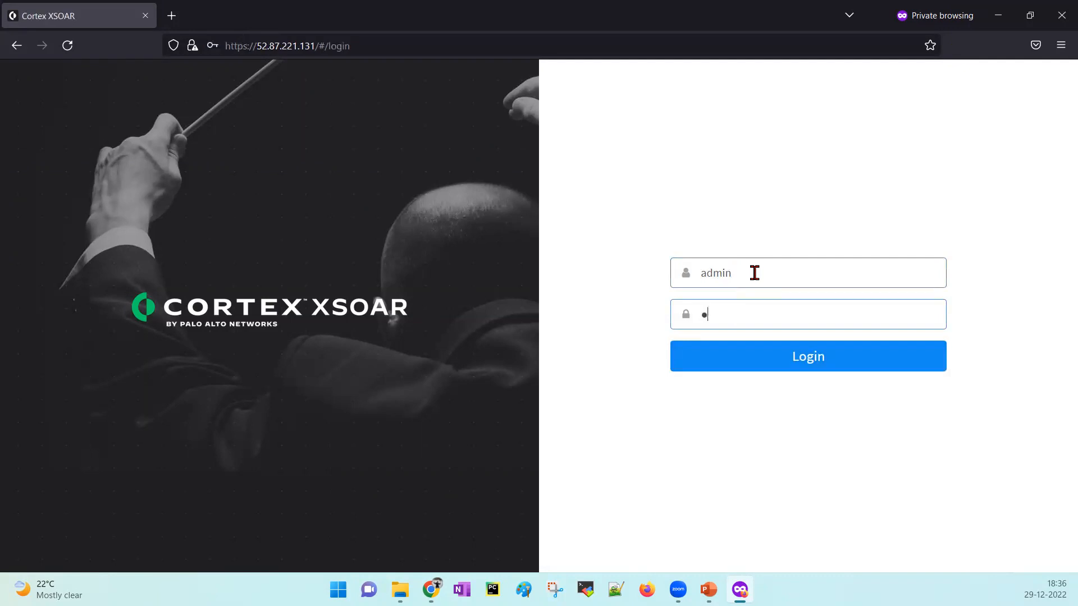
{"action": "type", "text": "••••••••"}
{"action": "key", "text": "Return"}
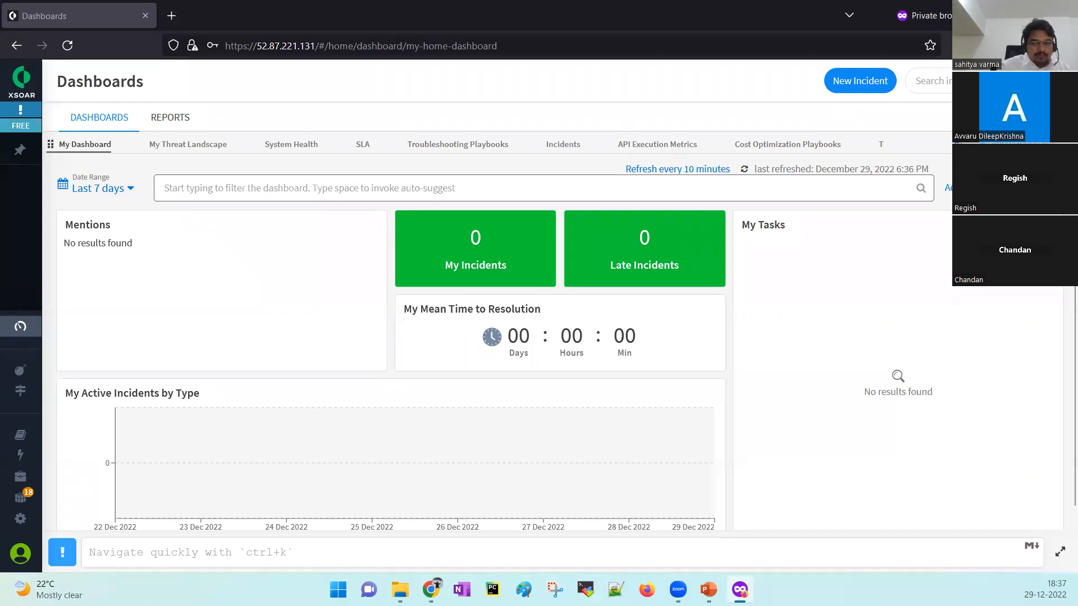
{"action": "key", "text": "alt+Tab"}
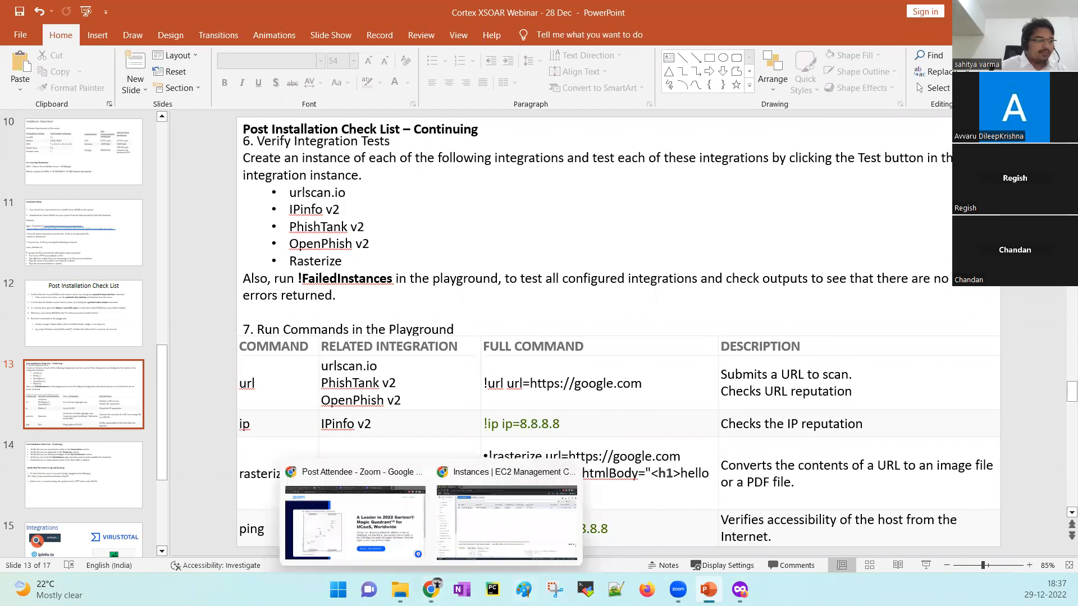
Return to XSOAR in Firefox and open Settings to list the integration instances.
{"action": "left_click", "coordinate": [740, 589]}
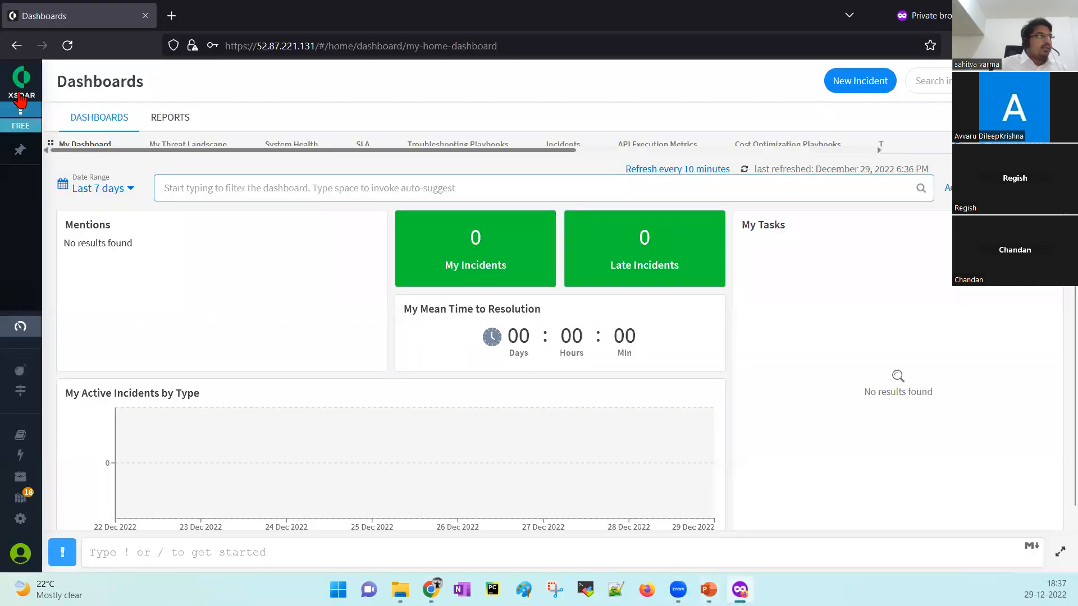
{"action": "mouse_move", "coordinate": [23, 494]}
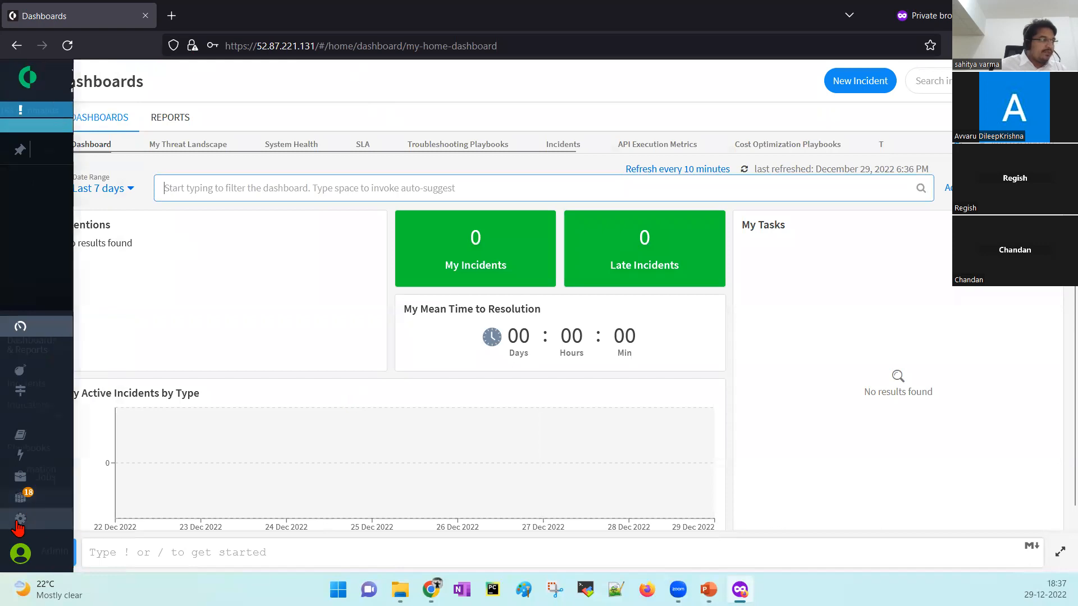
{"action": "left_click", "coordinate": [44, 522]}
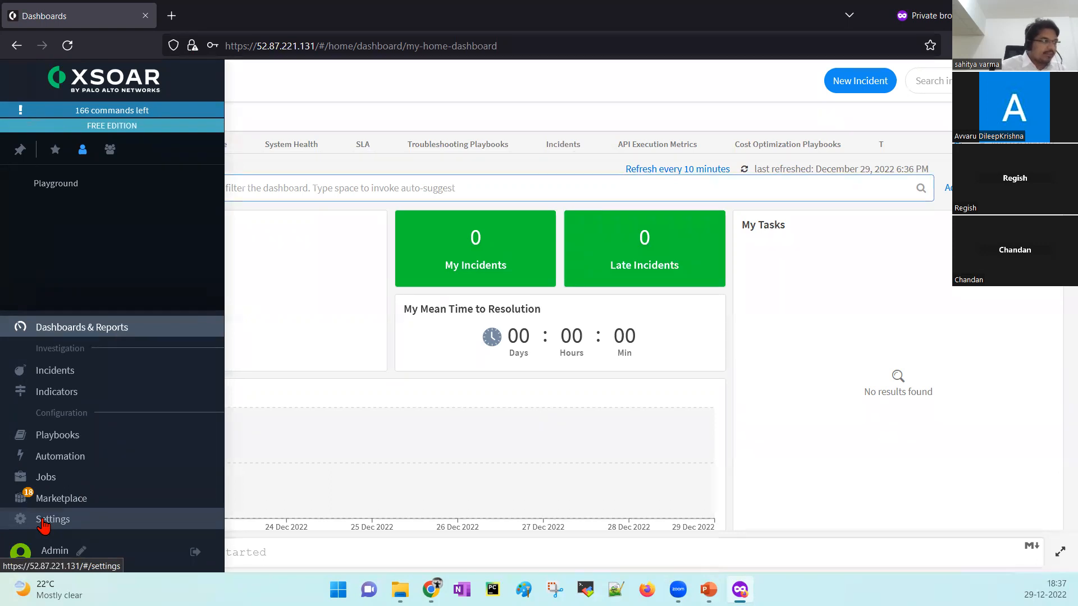
{"action": "left_click", "coordinate": [44, 523]}
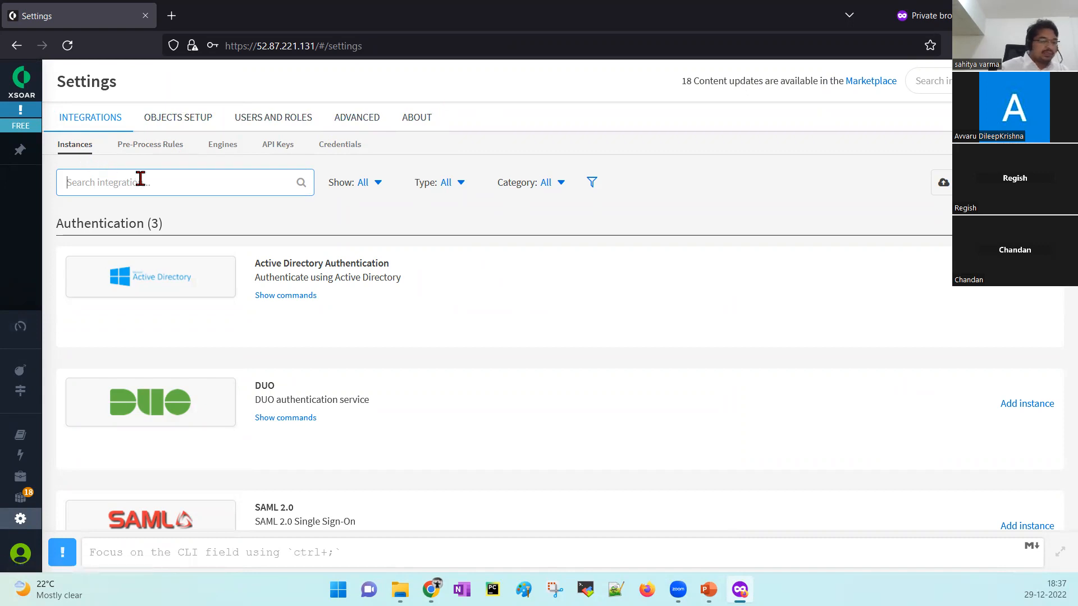
Find IPinfo v2 in the list and delete its ipinfo_v2_instance_1 instance.
{"action": "scroll", "coordinate": [508, 305], "scroll_direction": "down", "scroll_amount": 1}
{"action": "scroll", "coordinate": [509, 305], "scroll_direction": "down", "scroll_amount": 2}
{"action": "scroll", "coordinate": [508, 305], "scroll_direction": "down", "scroll_amount": 3}
{"action": "scroll", "coordinate": [508, 305], "scroll_direction": "down", "scroll_amount": 9}
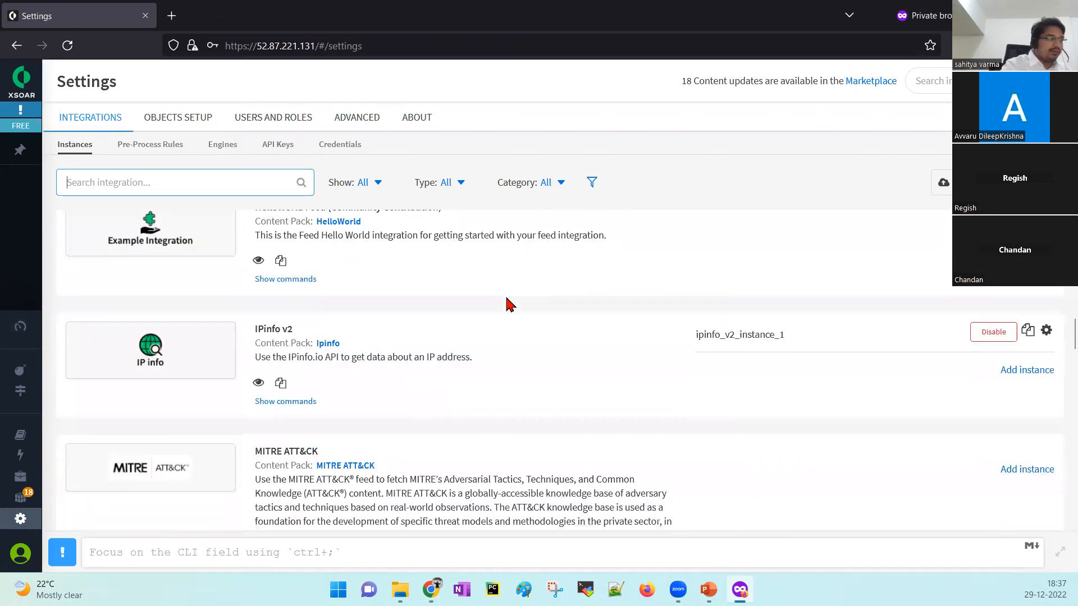
{"action": "scroll", "coordinate": [508, 305], "scroll_direction": "down", "scroll_amount": 6}
{"action": "scroll", "coordinate": [508, 305], "scroll_direction": "up", "scroll_amount": 4}
{"action": "scroll", "coordinate": [508, 305], "scroll_direction": "up", "scroll_amount": 1}
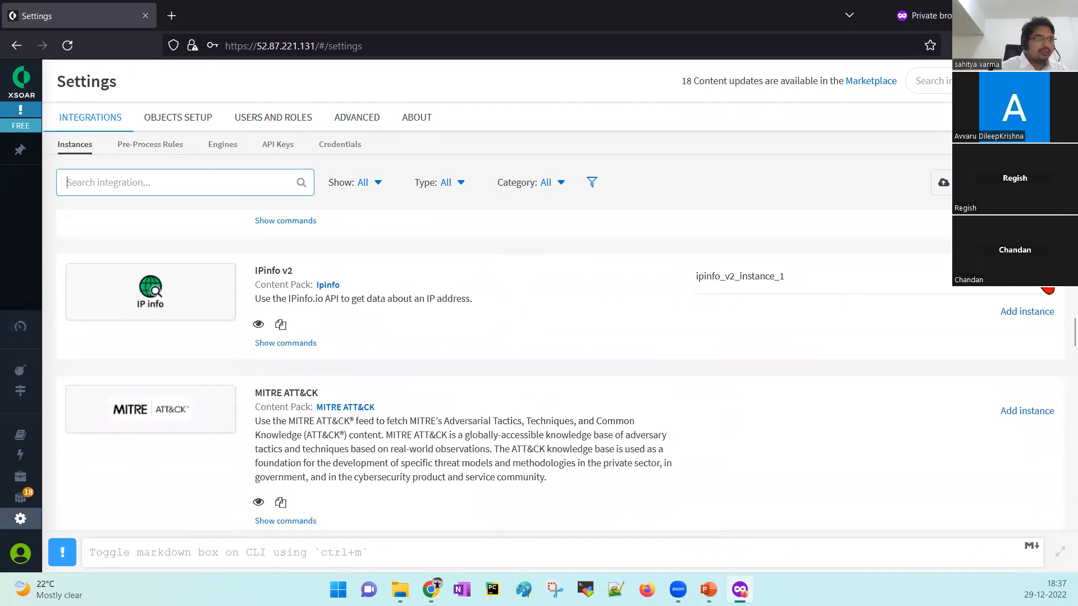
{"action": "left_click", "coordinate": [1046, 278]}
{"action": "left_click", "coordinate": [235, 535]}
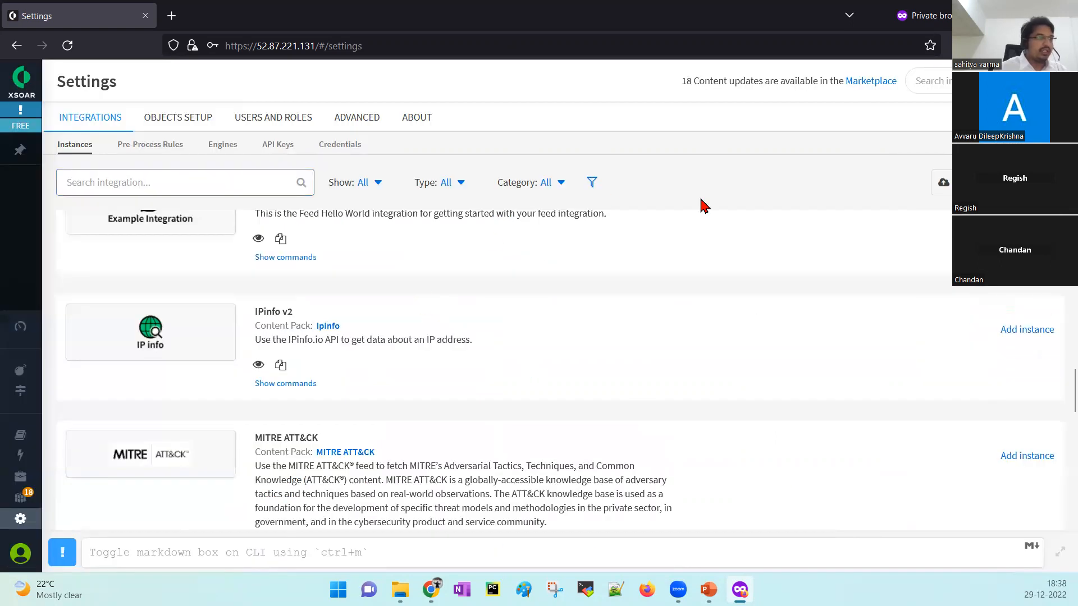
{"action": "left_click", "coordinate": [880, 539]}
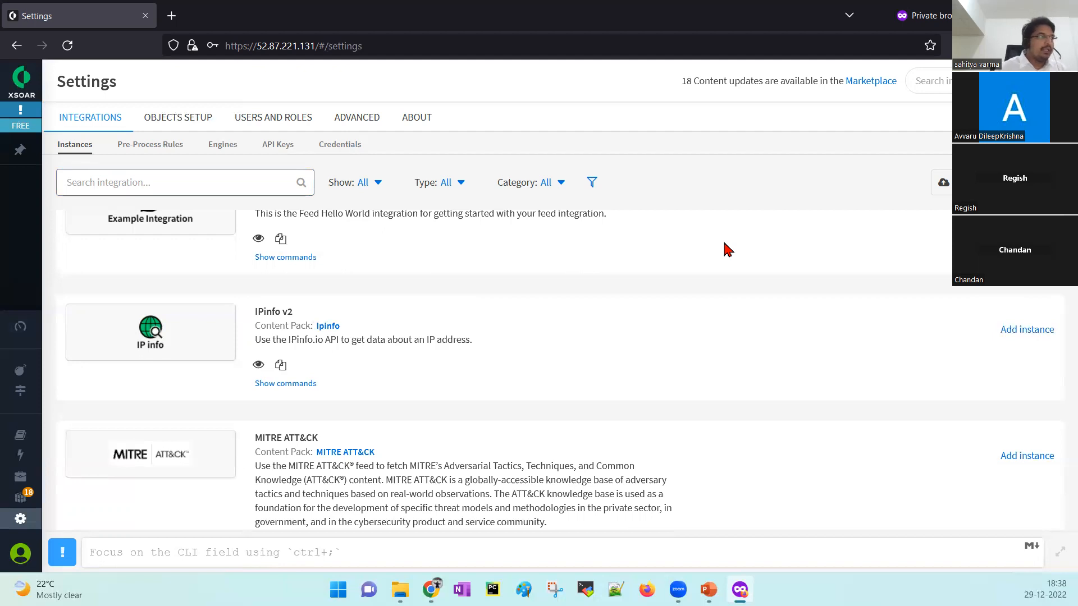
{"action": "left_click", "coordinate": [185, 194]}
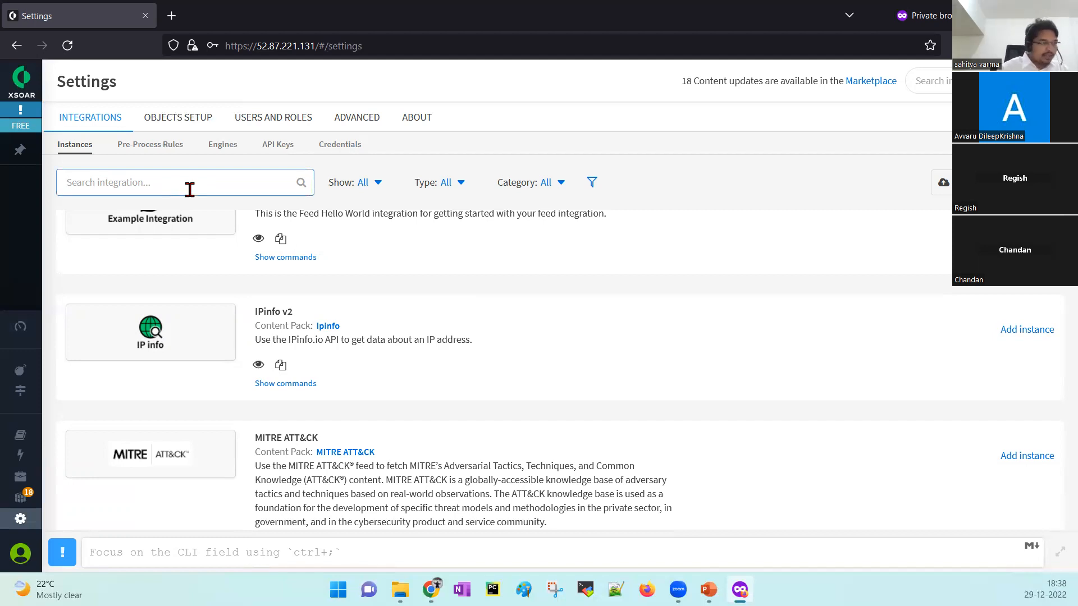
Filter integrations by 'ip' and inspect the IPinfo v2 name and its IPinfo content pack.
{"action": "type", "text": "ip"}
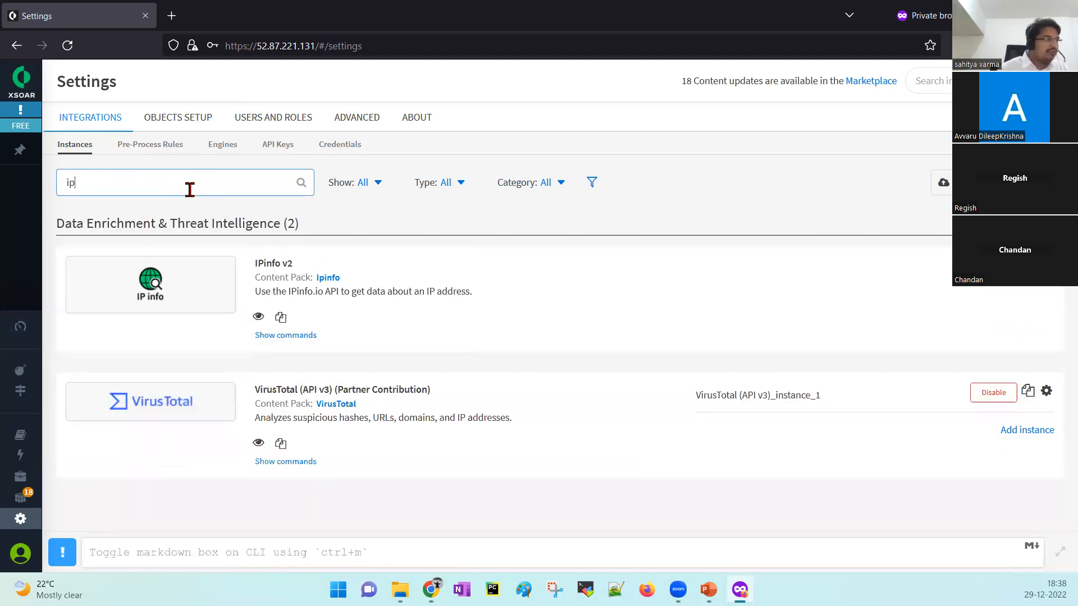
{"action": "left_click_drag", "start_coordinate": [255, 264], "coordinate": [306, 268]}
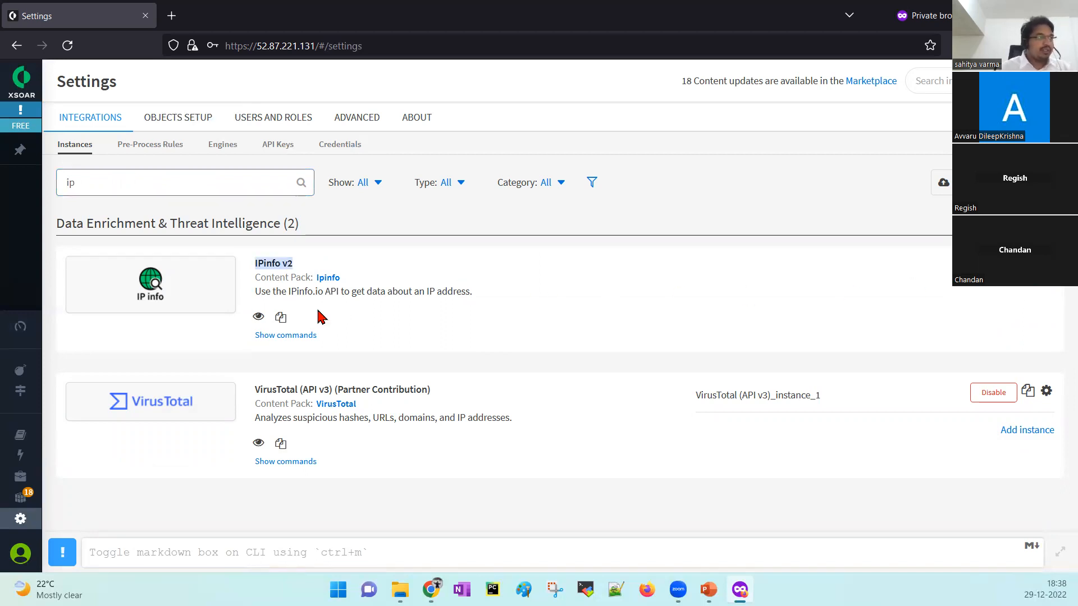
{"action": "left_click_drag", "start_coordinate": [257, 277], "coordinate": [311, 278]}
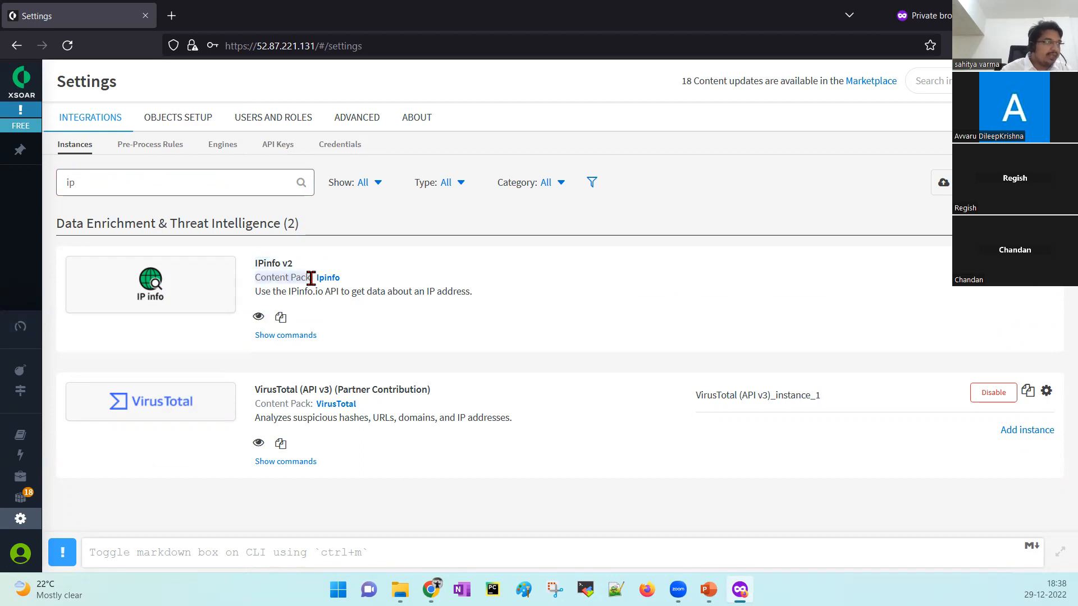
{"action": "left_click", "coordinate": [364, 238]}
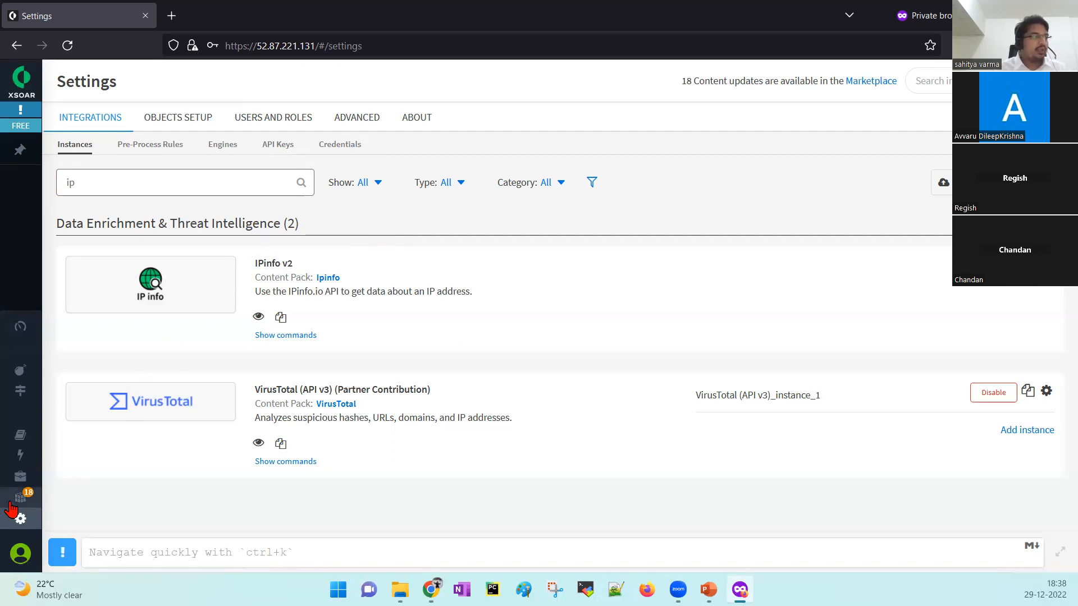
{"action": "mouse_move", "coordinate": [53, 497]}
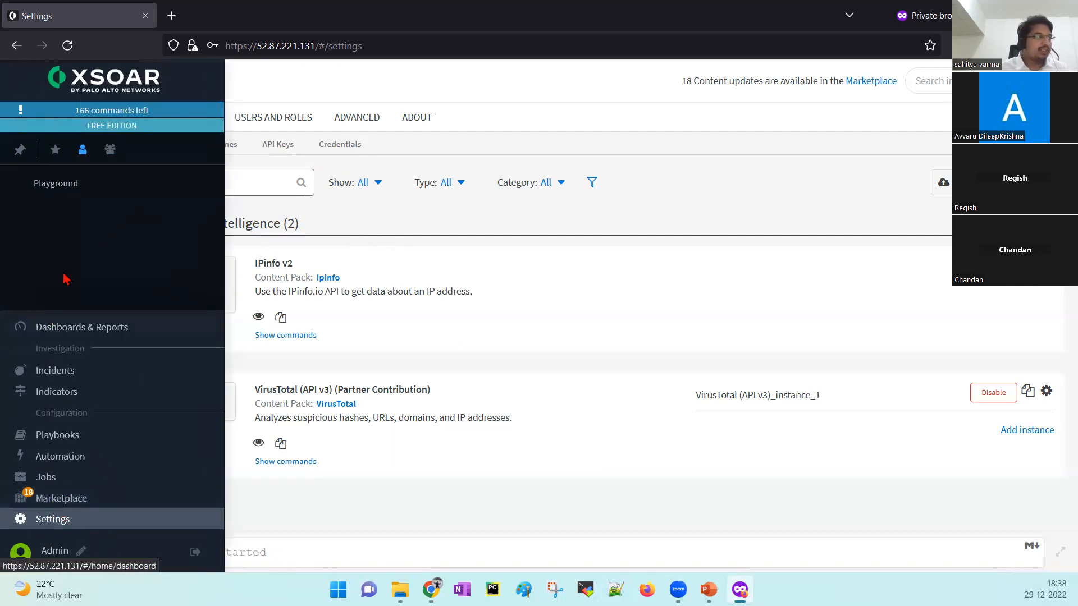
{"action": "left_click", "coordinate": [60, 503]}
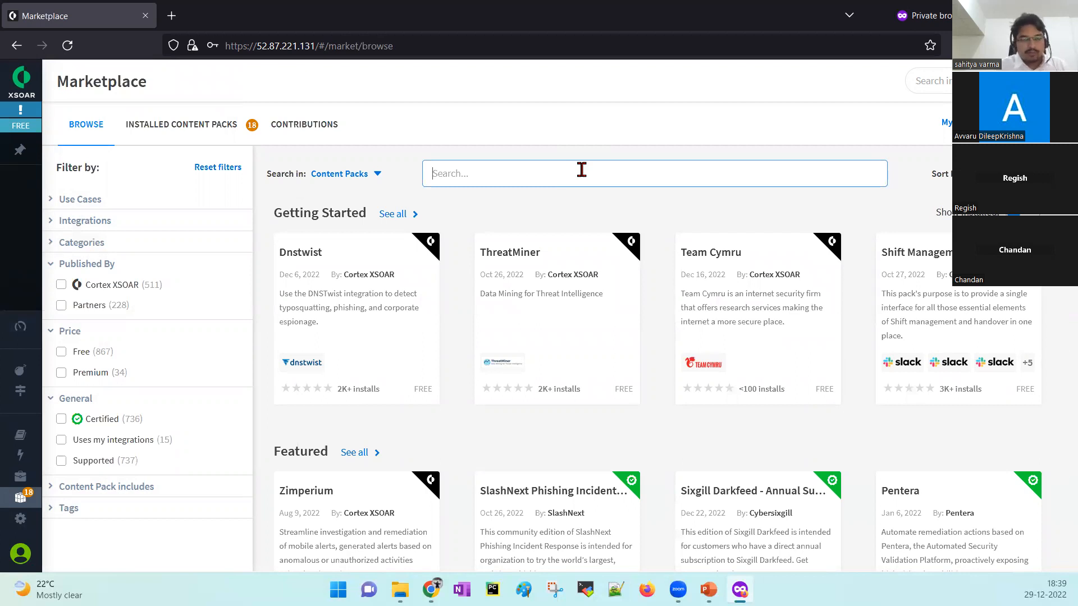
{"action": "left_click", "coordinate": [32, 520]}
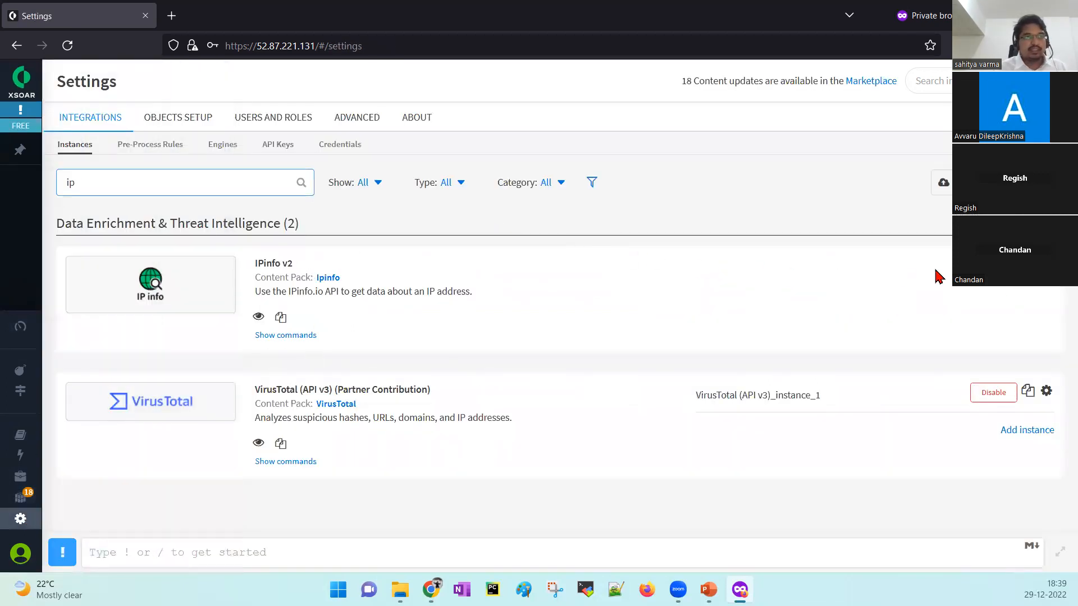
Start a new IPinfo v2 instance named ipinfo_v2_instance_1 and dismiss the browser's password suggestions.
{"action": "left_click", "coordinate": [1022, 292]}
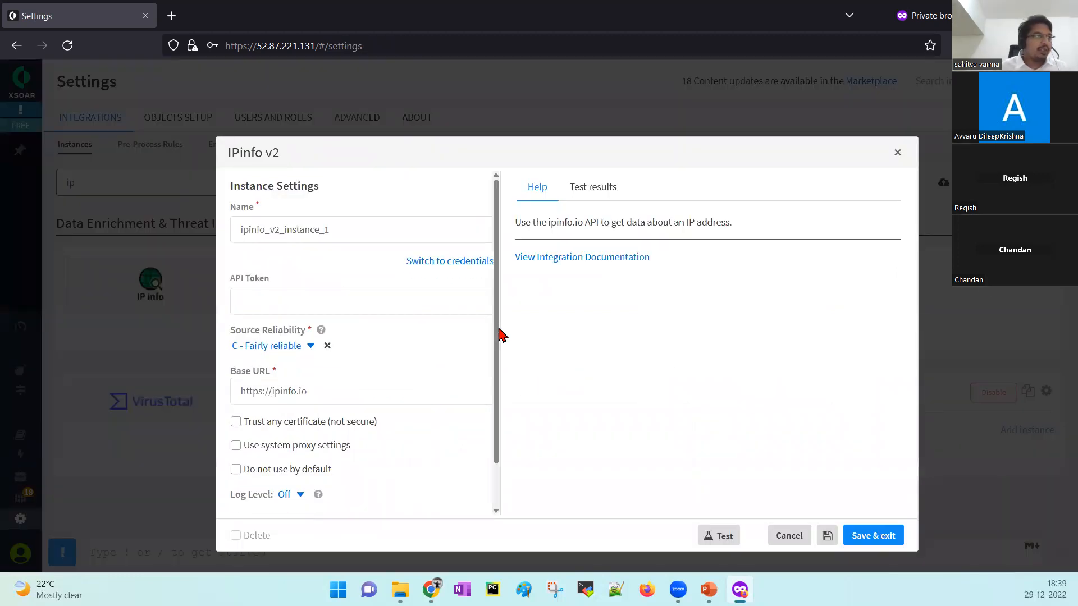
{"action": "left_click_drag", "start_coordinate": [500, 324], "coordinate": [496, 375]}
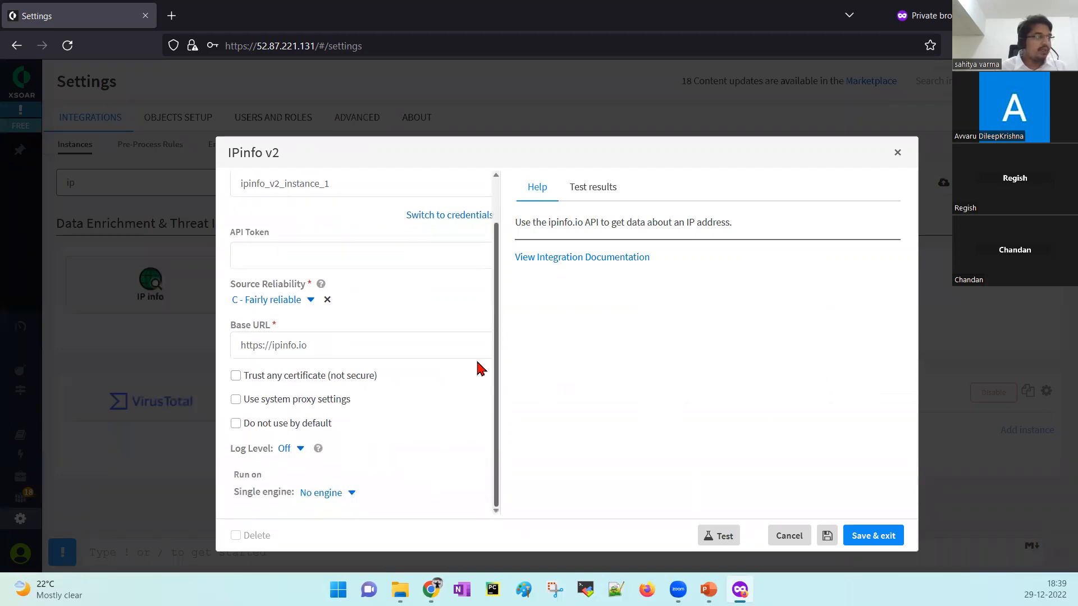
{"action": "scroll", "coordinate": [497, 231], "scroll_direction": "up", "scroll_amount": 2}
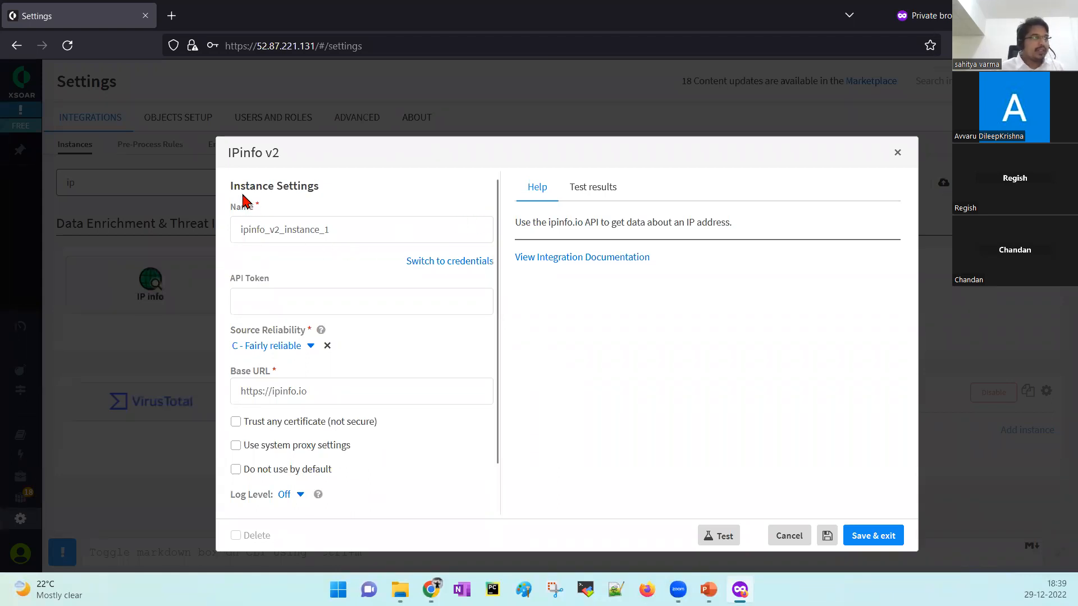
{"action": "left_click_drag", "start_coordinate": [342, 233], "coordinate": [240, 225]}
{"action": "left_click_drag", "start_coordinate": [498, 279], "coordinate": [490, 337]}
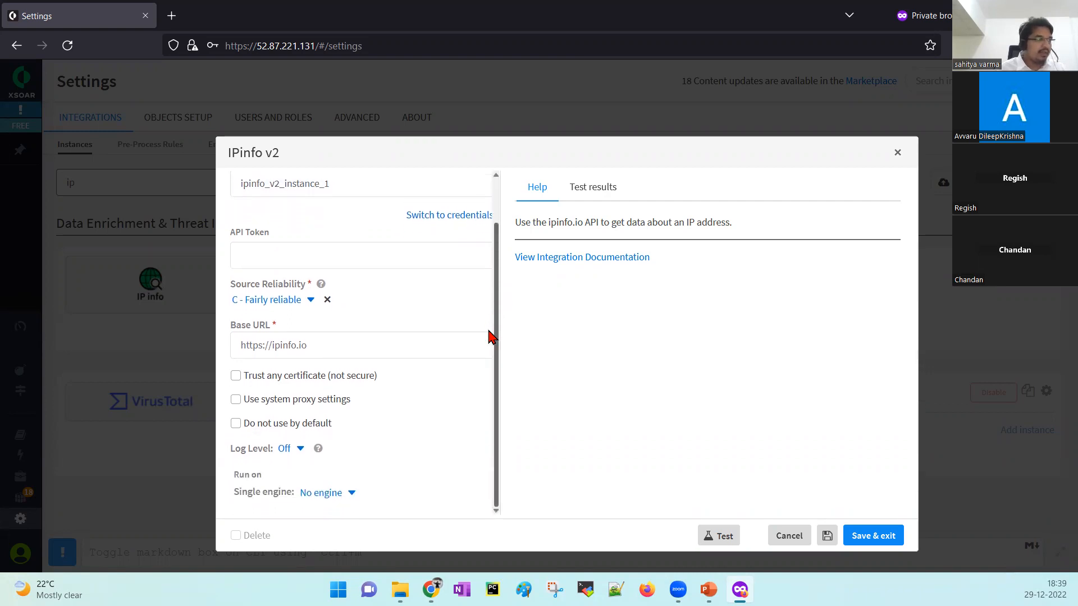
{"action": "left_click", "coordinate": [253, 253]}
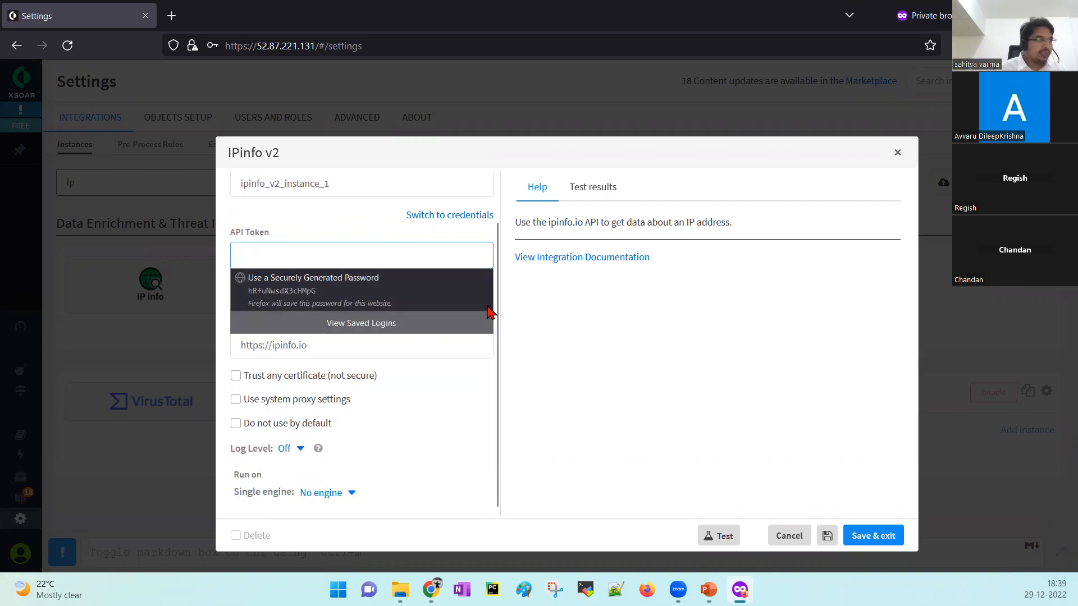
{"action": "left_click", "coordinate": [655, 362]}
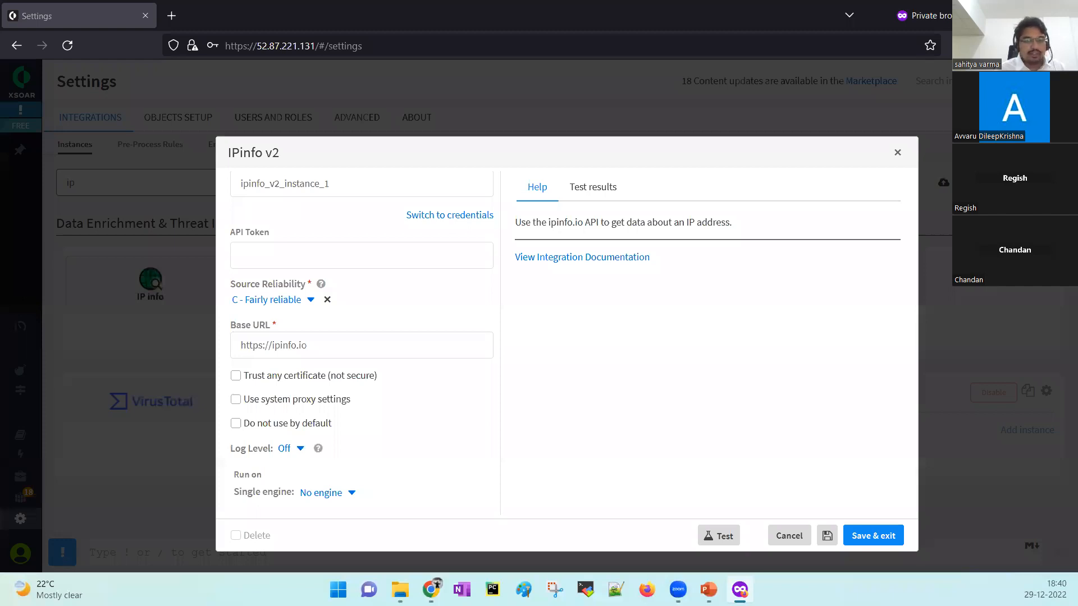
{"action": "left_click", "coordinate": [329, 251]}
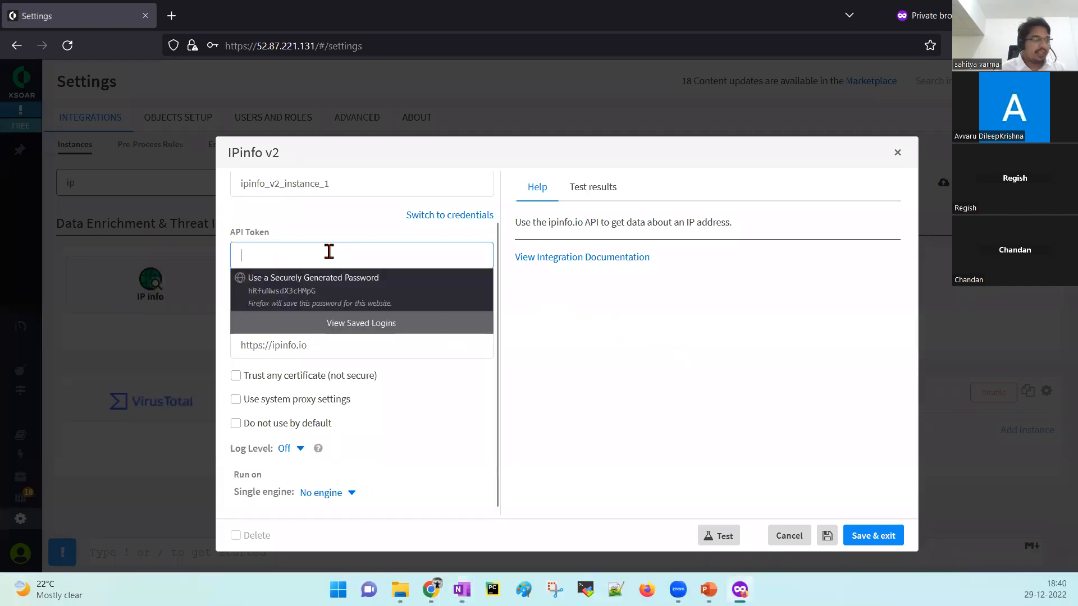
{"action": "key", "text": "ctrl+v"}
{"action": "left_click", "coordinate": [335, 217]}
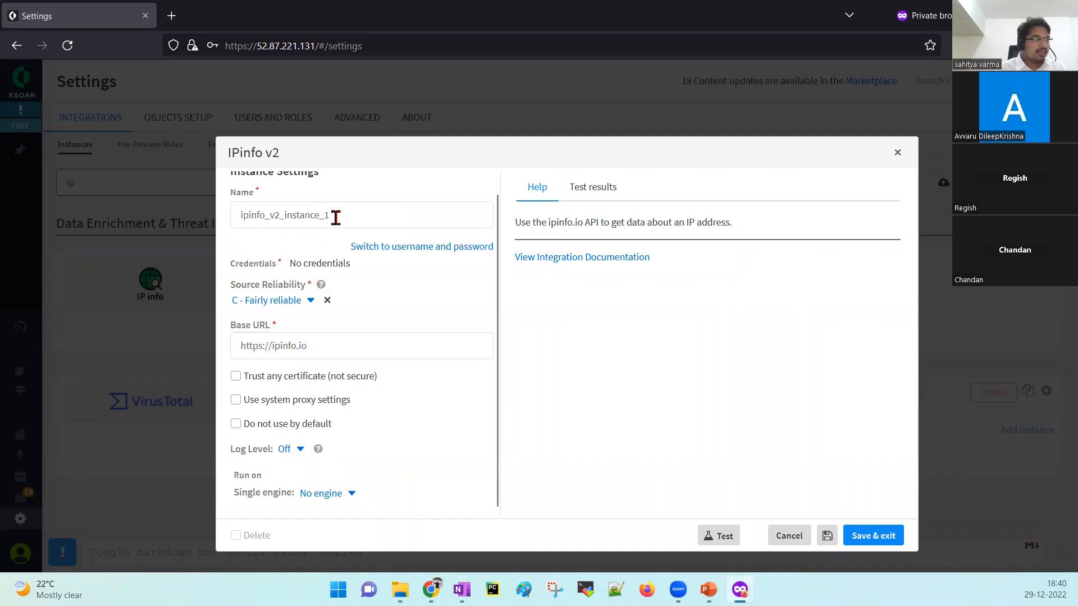
{"action": "left_click", "coordinate": [377, 247]}
{"action": "left_click", "coordinate": [338, 285]}
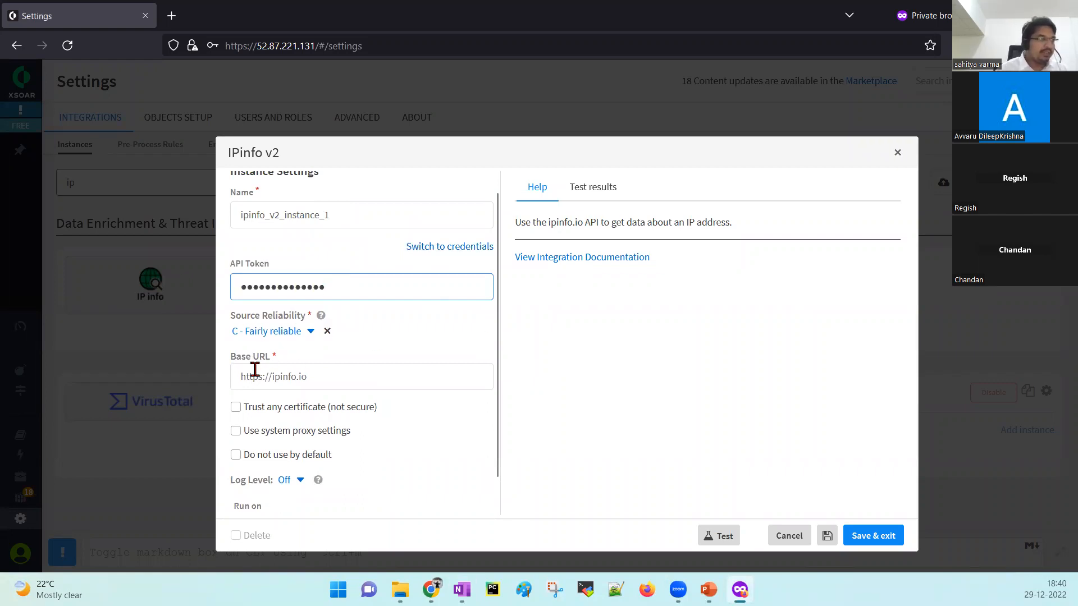
{"action": "left_click_drag", "start_coordinate": [318, 375], "coordinate": [237, 380]}
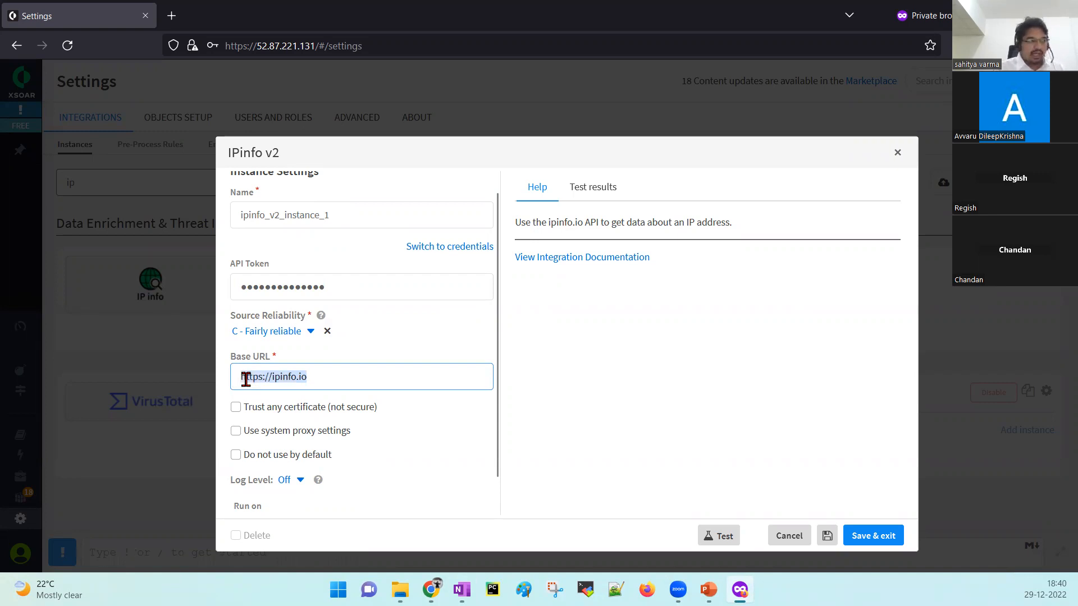
{"action": "scroll", "coordinate": [428, 343], "scroll_direction": "down", "scroll_amount": 1}
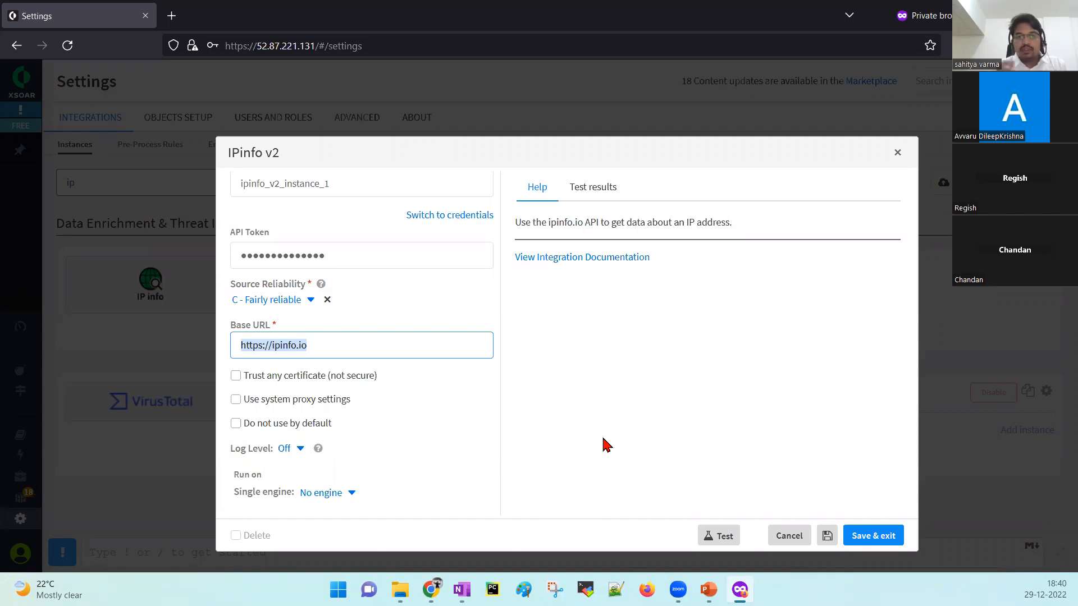
Leave Trust any certificate and Use system proxy off, then test the instance for a Success result.
{"action": "left_click", "coordinate": [303, 377]}
{"action": "left_click", "coordinate": [302, 377]}
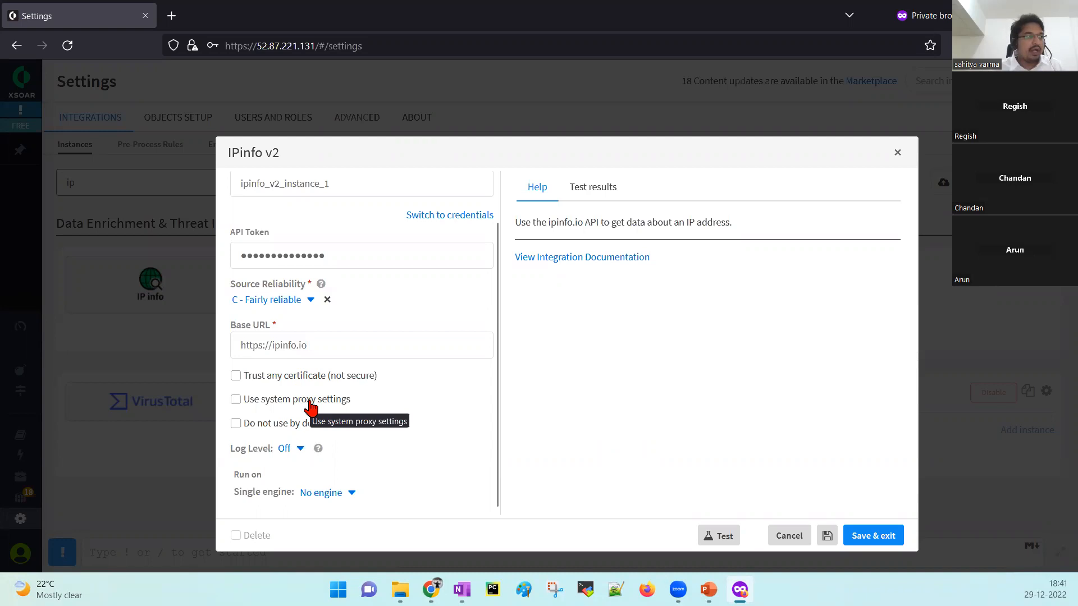
{"action": "left_click", "coordinate": [292, 403]}
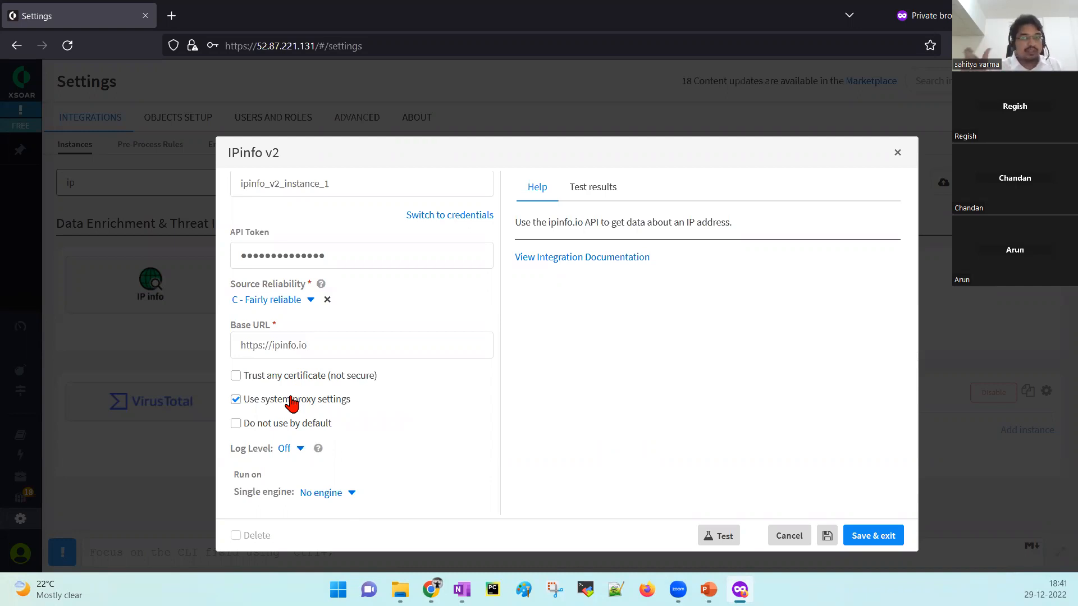
{"action": "left_click", "coordinate": [291, 403]}
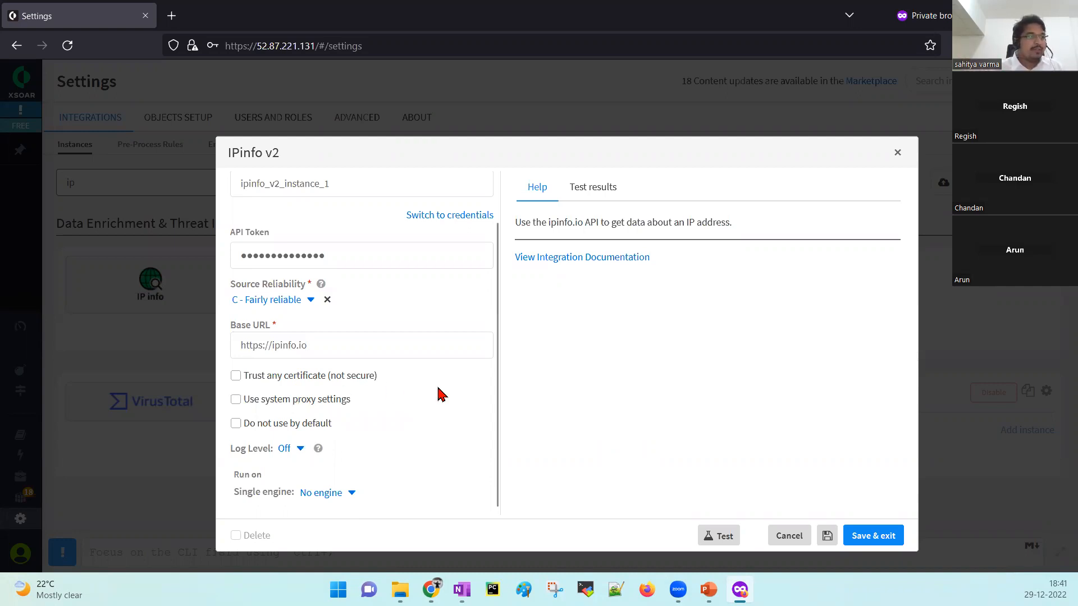
{"action": "left_click_drag", "start_coordinate": [497, 380], "coordinate": [488, 309]}
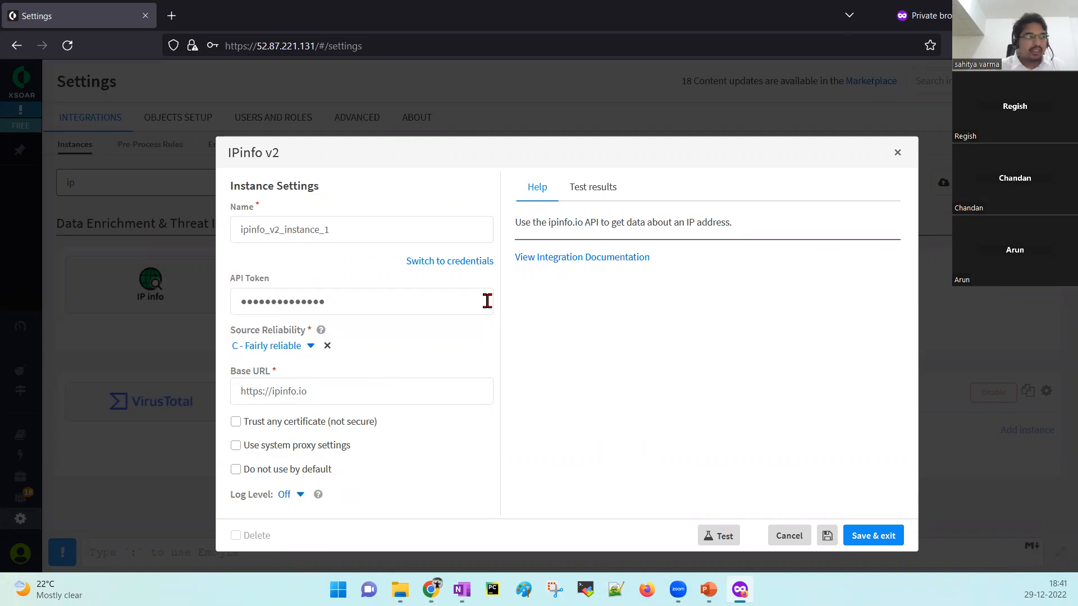
{"action": "left_click", "coordinate": [717, 540]}
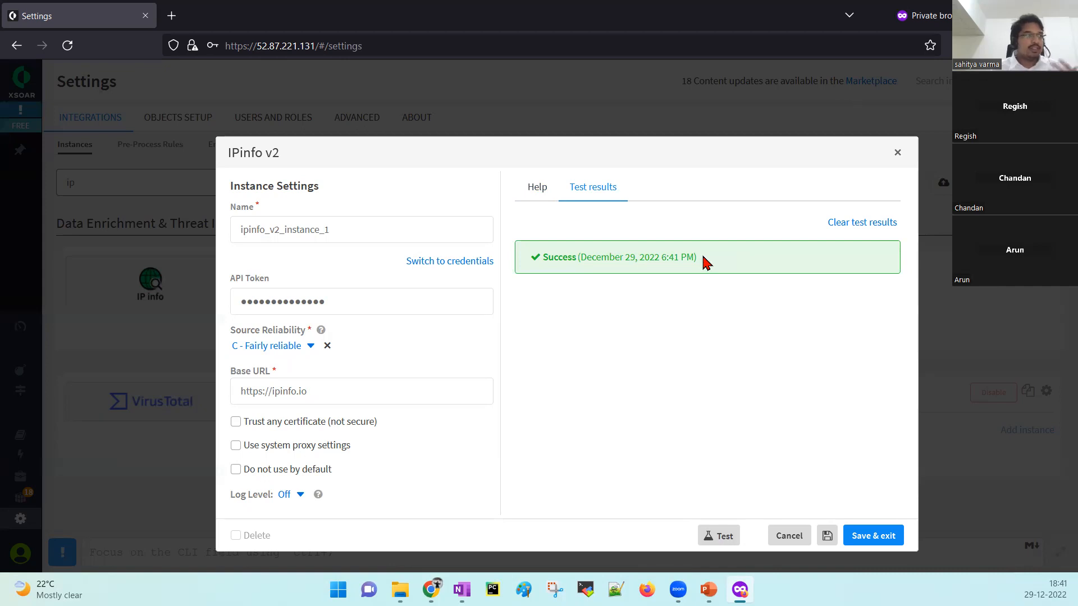
{"action": "left_click", "coordinate": [405, 309]}
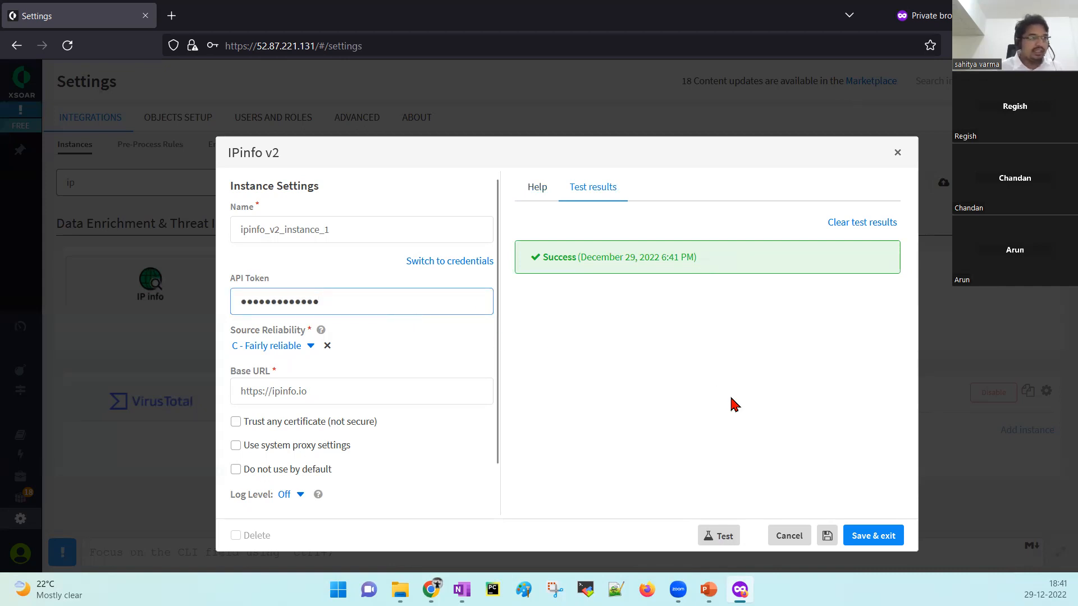
Clear the old test results and retest, reading the 403 Forbidden 'Unknown token' error.
{"action": "left_click", "coordinate": [845, 225]}
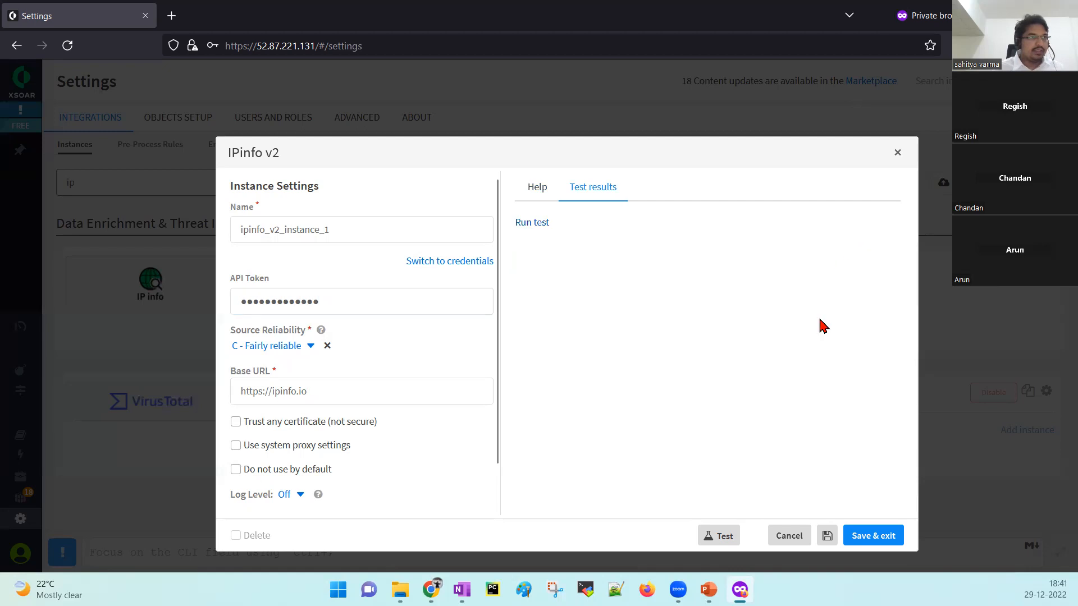
{"action": "left_click", "coordinate": [719, 541]}
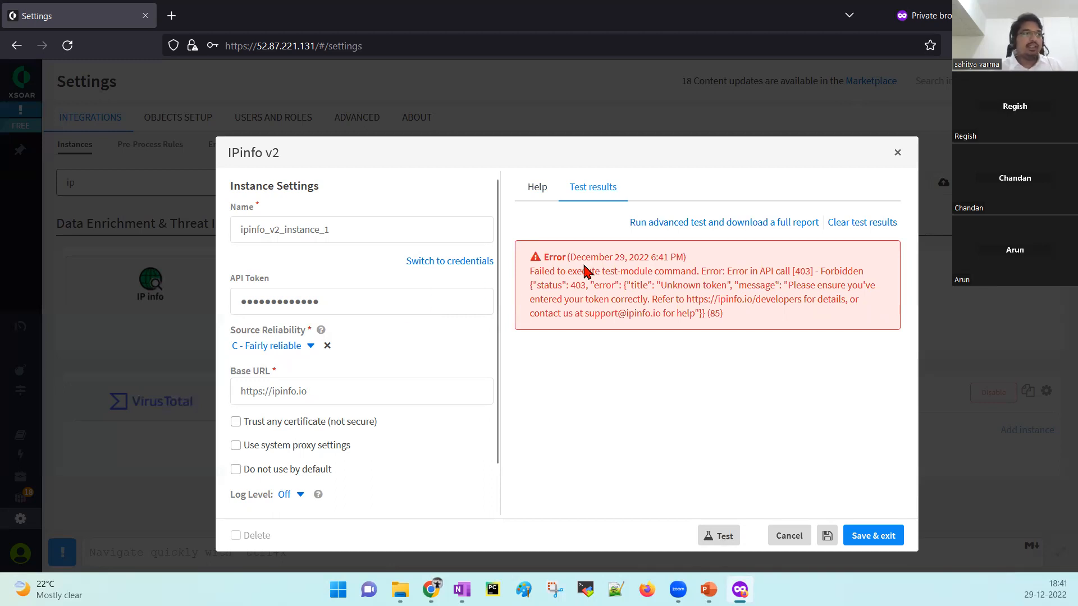
{"action": "left_click_drag", "start_coordinate": [532, 275], "coordinate": [722, 320]}
{"action": "left_click", "coordinate": [726, 322]}
{"action": "left_click_drag", "start_coordinate": [531, 271], "coordinate": [758, 320]}
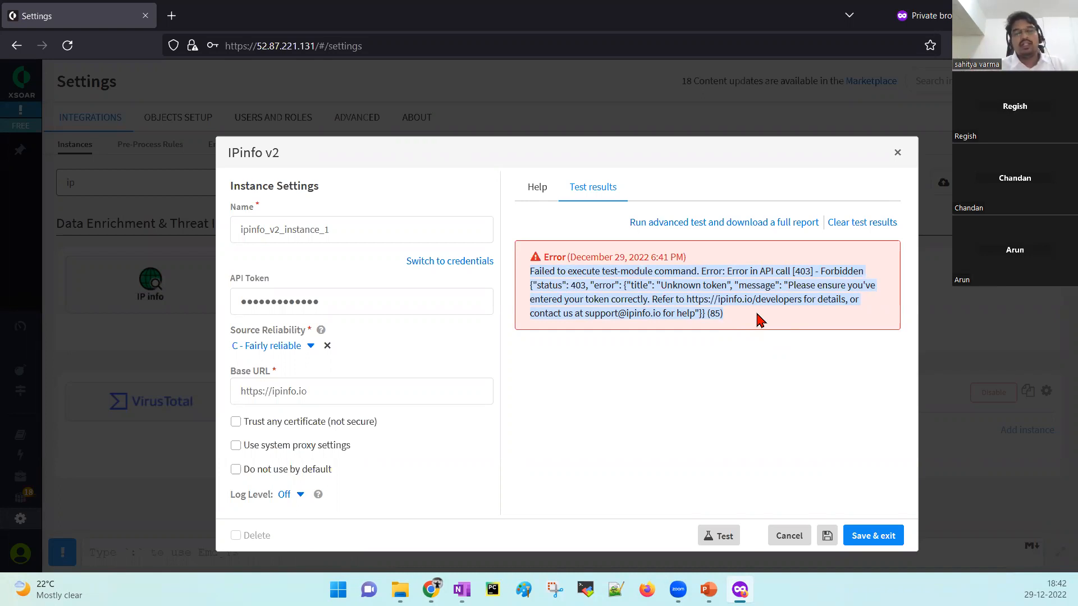
{"action": "left_click", "coordinate": [759, 339]}
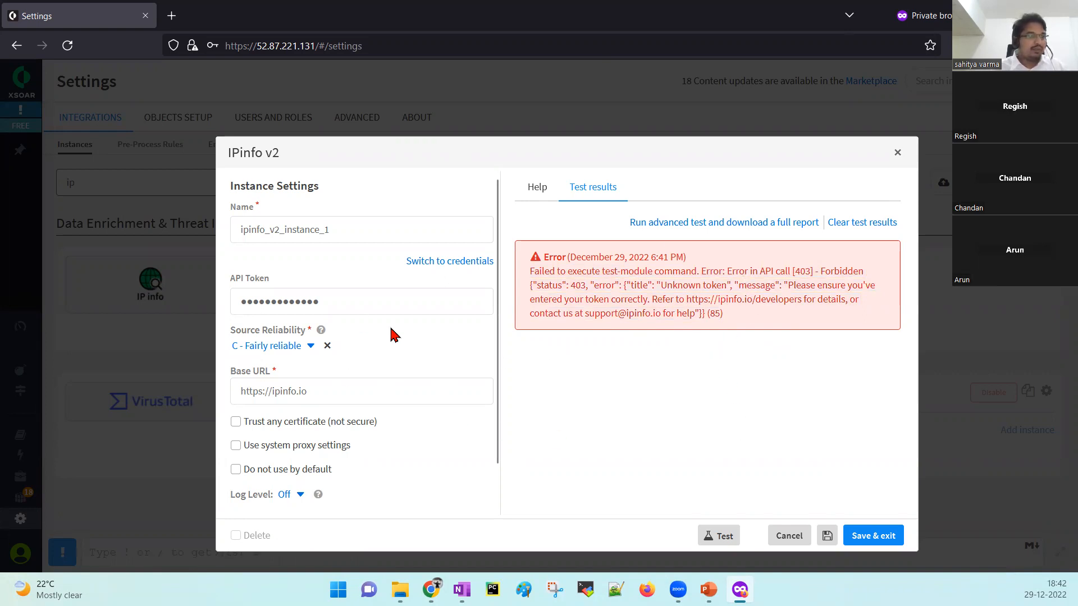
{"action": "left_click", "coordinate": [279, 302]}
Swap in a new API token, test successfully, and save the ipinfo_v2_instance_1 instance.
{"action": "key", "text": "ctrl+a"}
{"action": "key", "text": "BackSpace"}
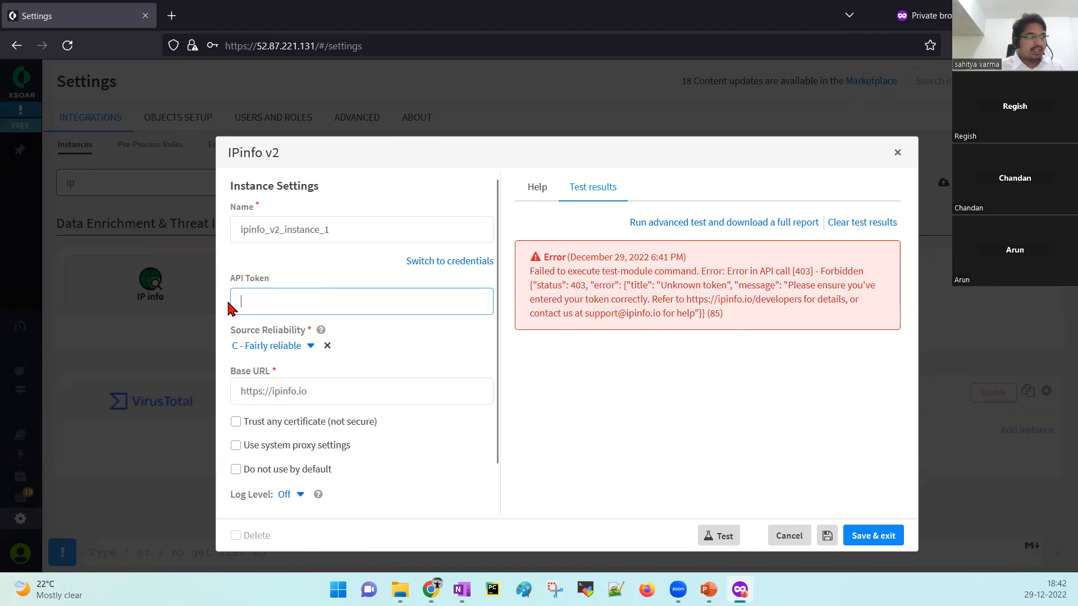
{"action": "key", "text": "ctrl+v"}
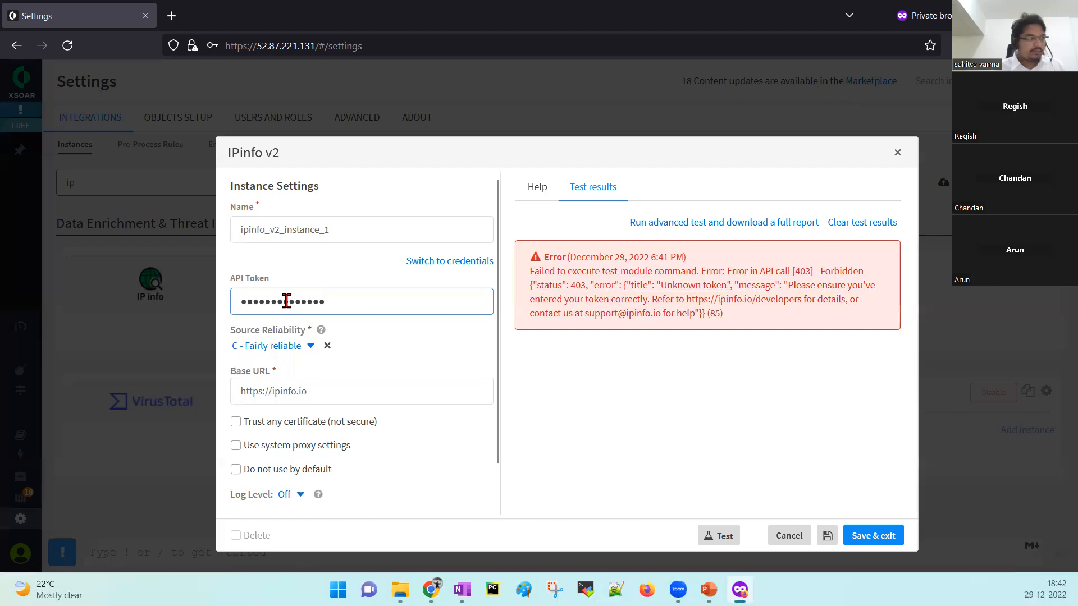
{"action": "left_click", "coordinate": [725, 530]}
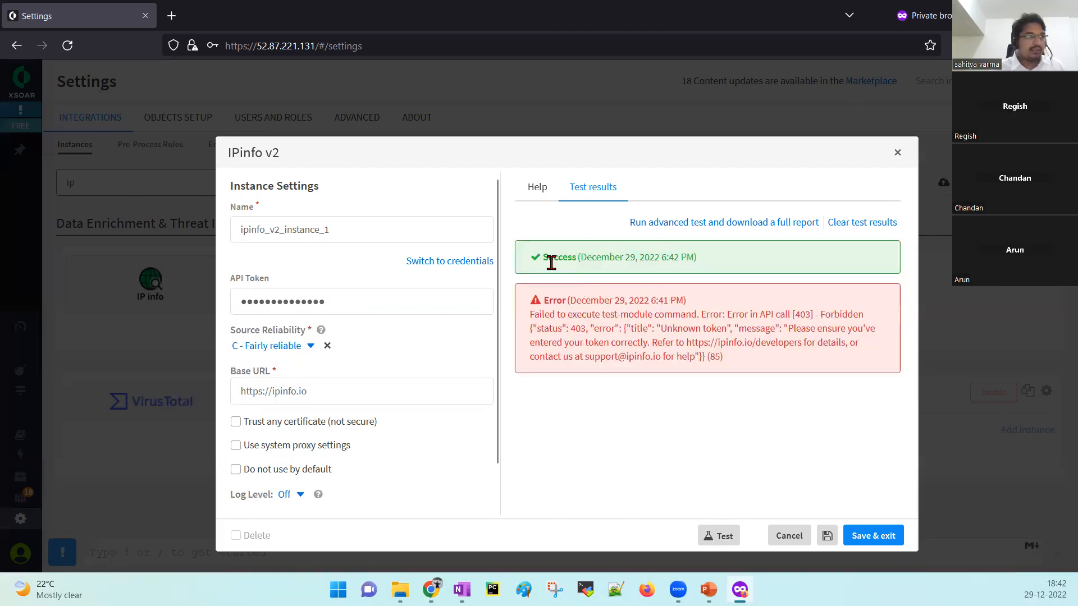
{"action": "left_click", "coordinate": [872, 537]}
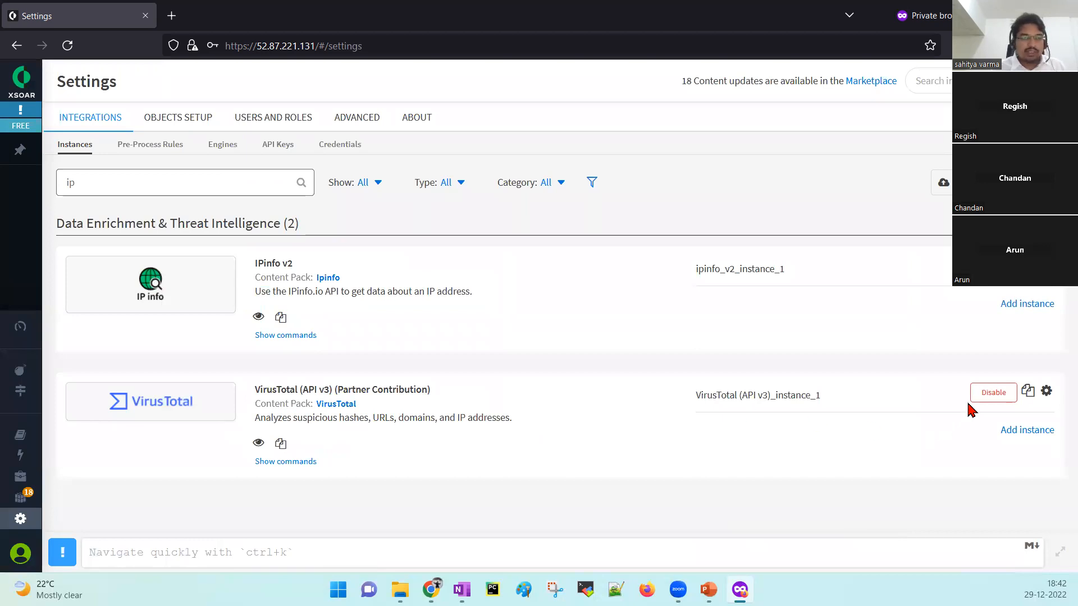
Test VirusTotal (API v3)_instance_1 to a Success result and save the instance.
{"action": "left_click", "coordinate": [1046, 391]}
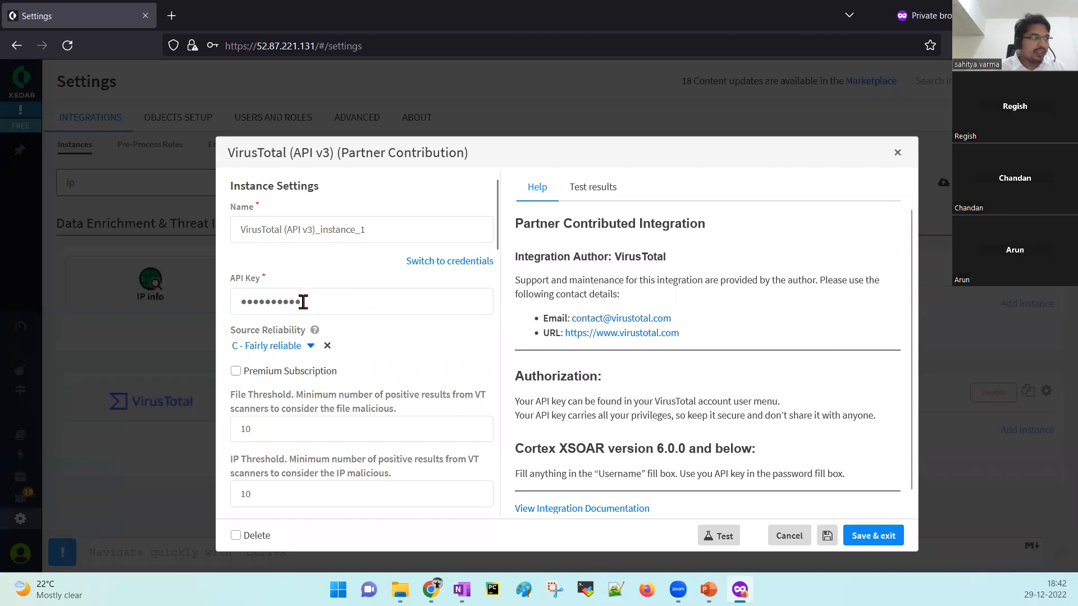
{"action": "scroll", "coordinate": [497, 253], "scroll_direction": "down", "scroll_amount": 3}
{"action": "scroll", "coordinate": [498, 254], "scroll_direction": "down", "scroll_amount": 10}
{"action": "left_click_drag", "start_coordinate": [499, 343], "coordinate": [496, 194]}
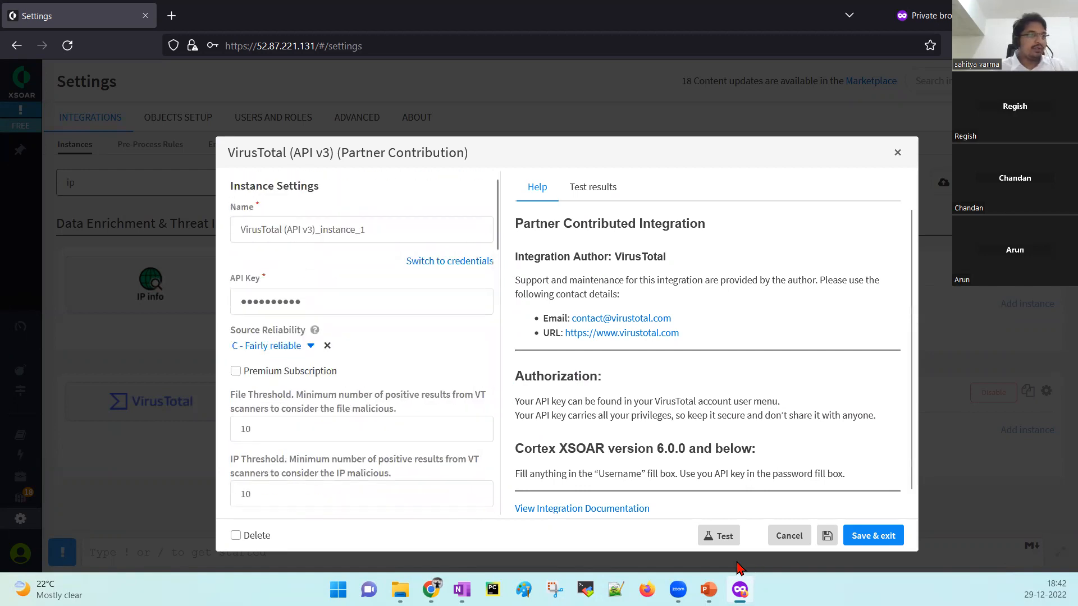
{"action": "left_click", "coordinate": [714, 538]}
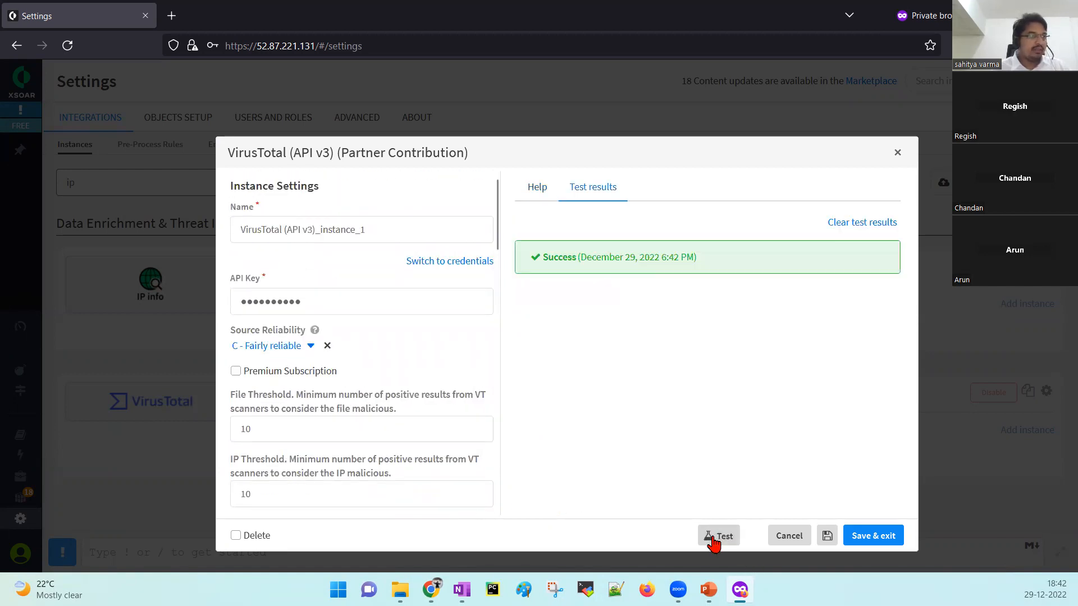
{"action": "left_click", "coordinate": [872, 537]}
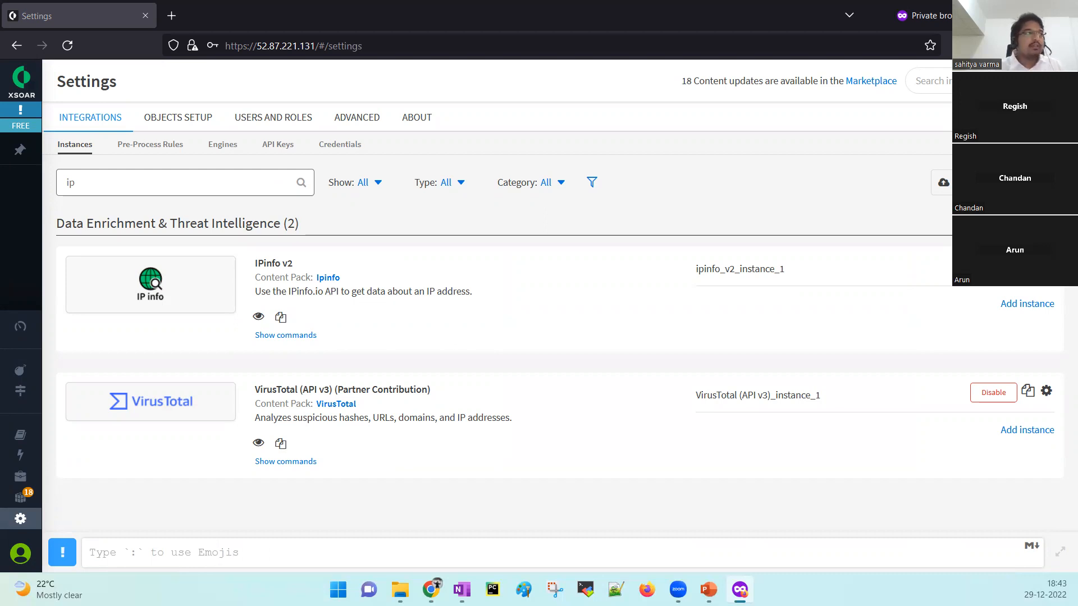
Search the web for ipinfo in a new private tab.
{"action": "left_click", "coordinate": [176, 18]}
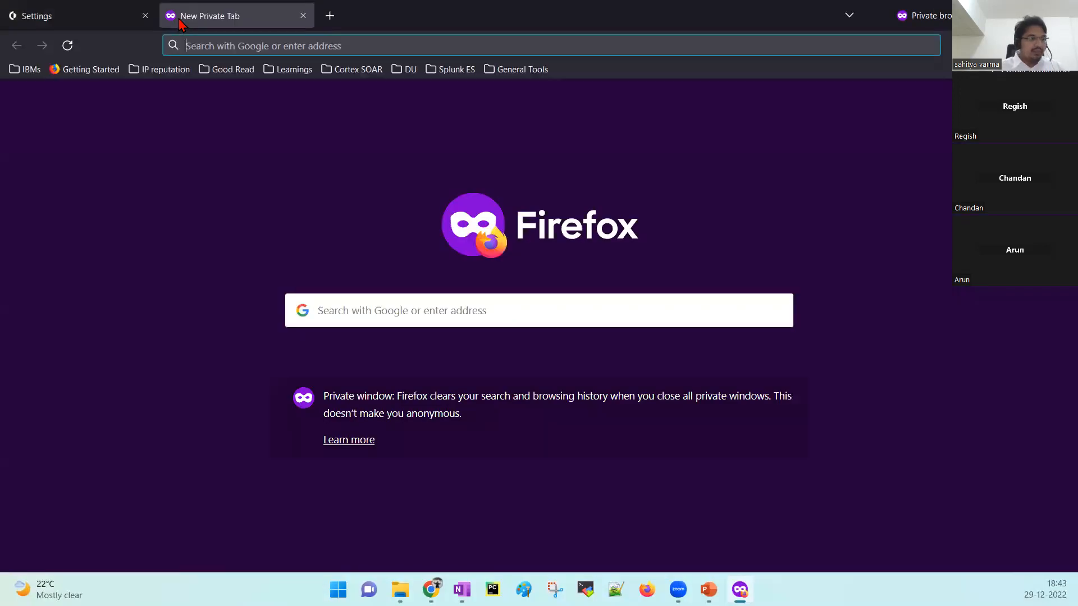
{"action": "type", "text": "ipino"}
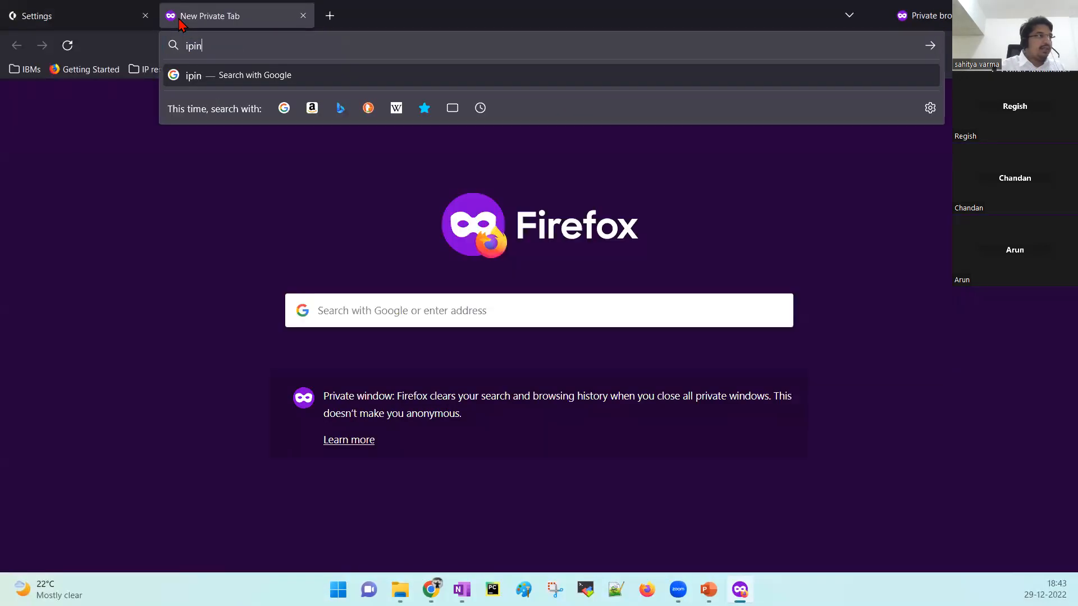
{"action": "key", "text": "BackSpace"}
{"action": "type", "text": "fo"}
{"action": "key", "text": "Return"}
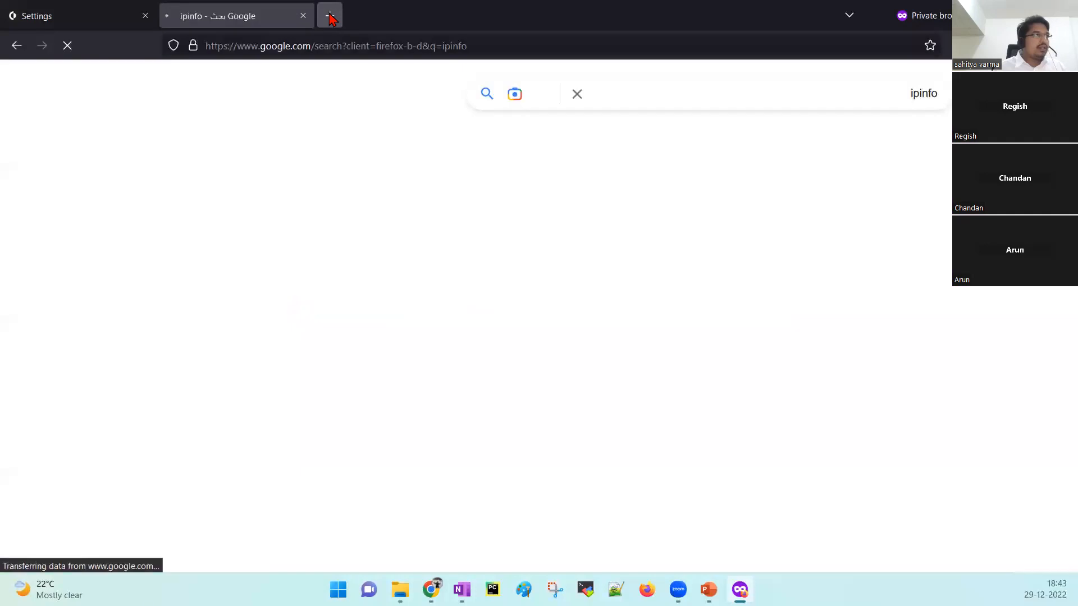
Search for virustotal and open the VirusTotal community sign-up form.
{"action": "left_click", "coordinate": [330, 16]}
{"action": "type", "text": "viru"}
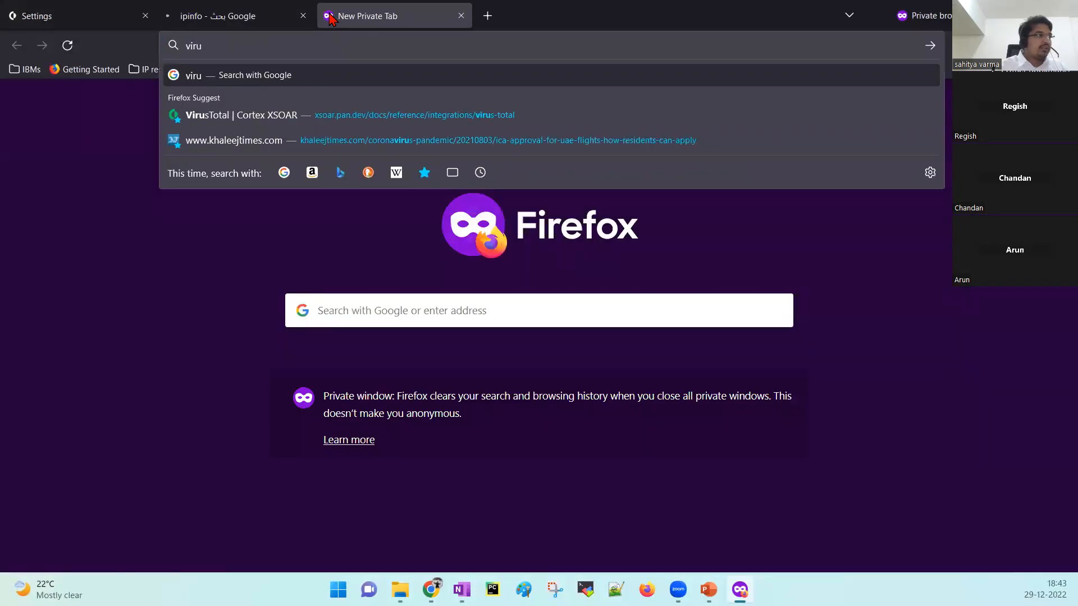
{"action": "type", "text": "stotal"}
{"action": "key", "text": "Return"}
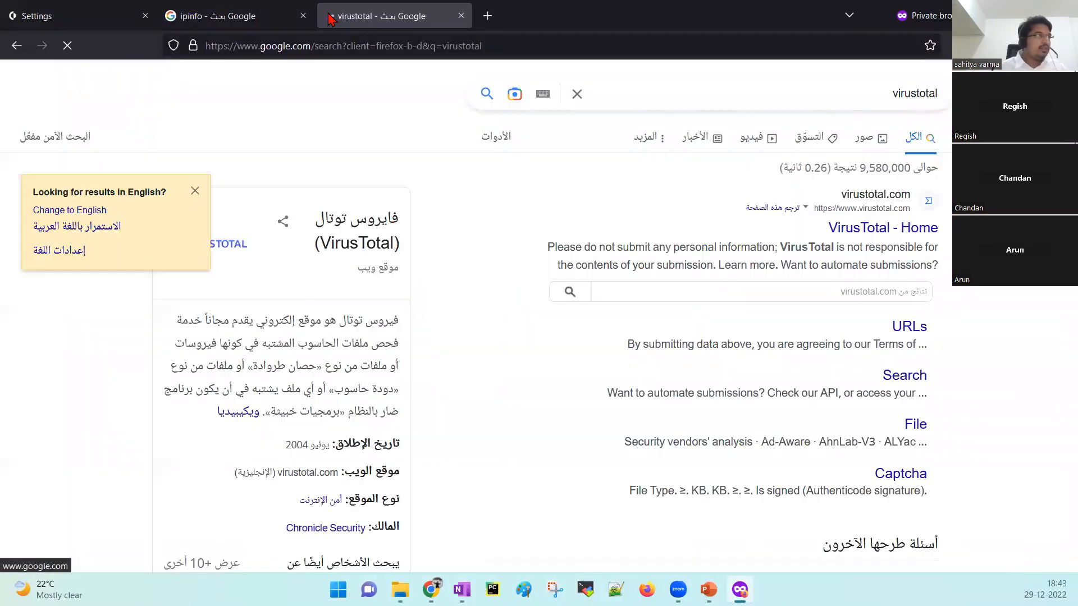
{"action": "left_click", "coordinate": [77, 226]}
{"action": "key", "text": "ctrl+shift+Tab"}
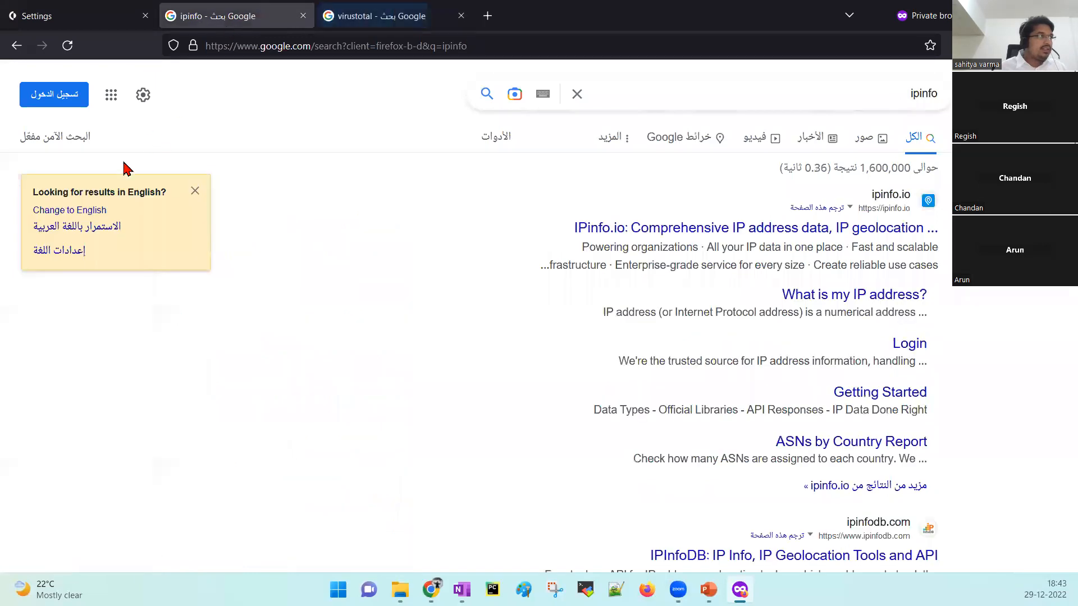
{"action": "left_click", "coordinate": [89, 216]}
{"action": "key", "text": "ctrl+Tab"}
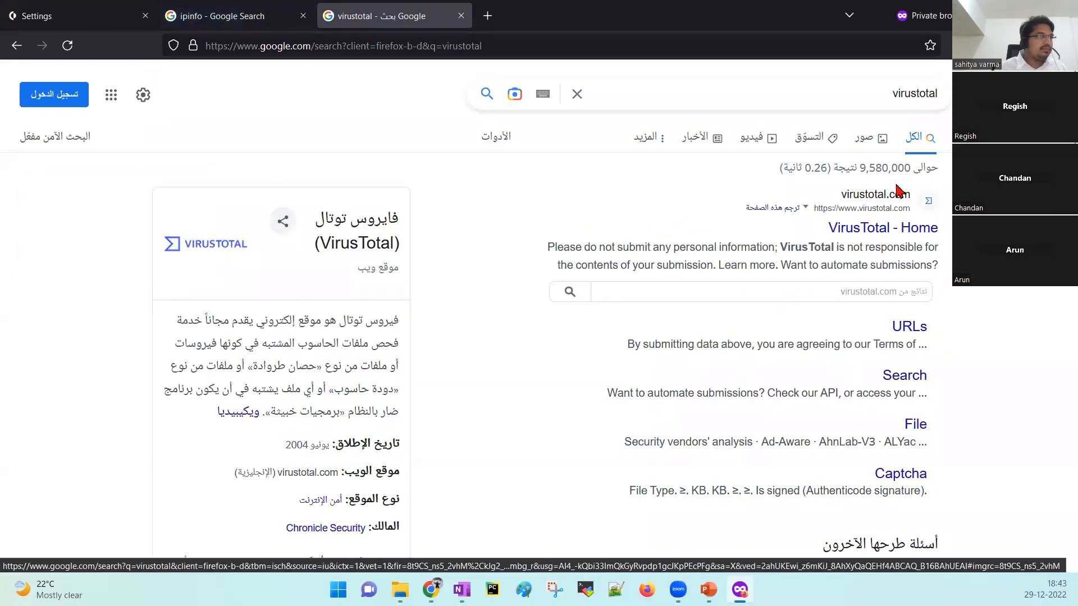
{"action": "left_click", "coordinate": [870, 229]}
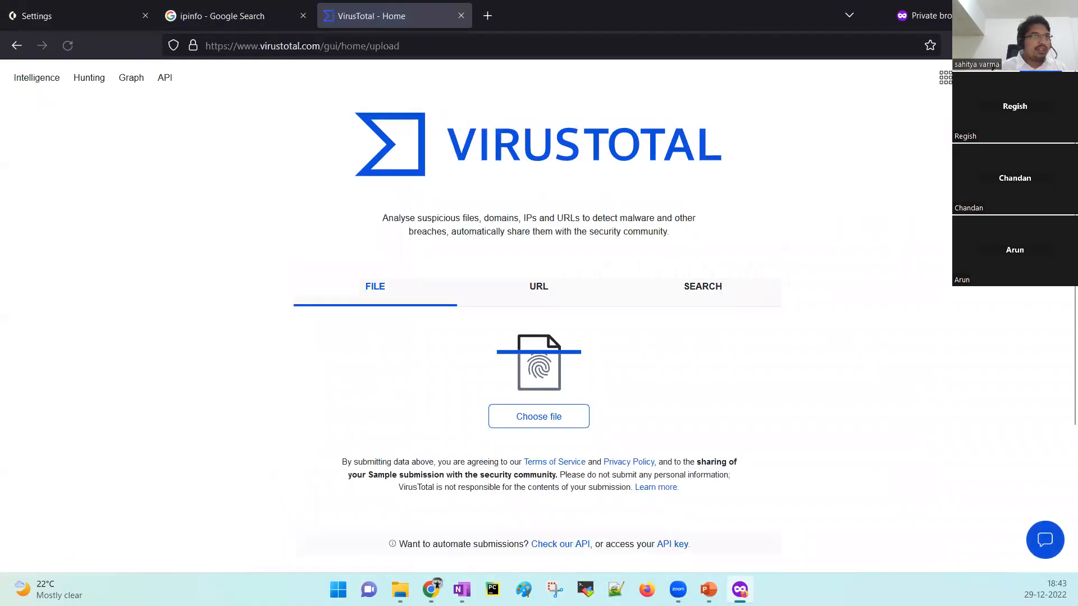
{"action": "left_click", "coordinate": [1041, 78]}
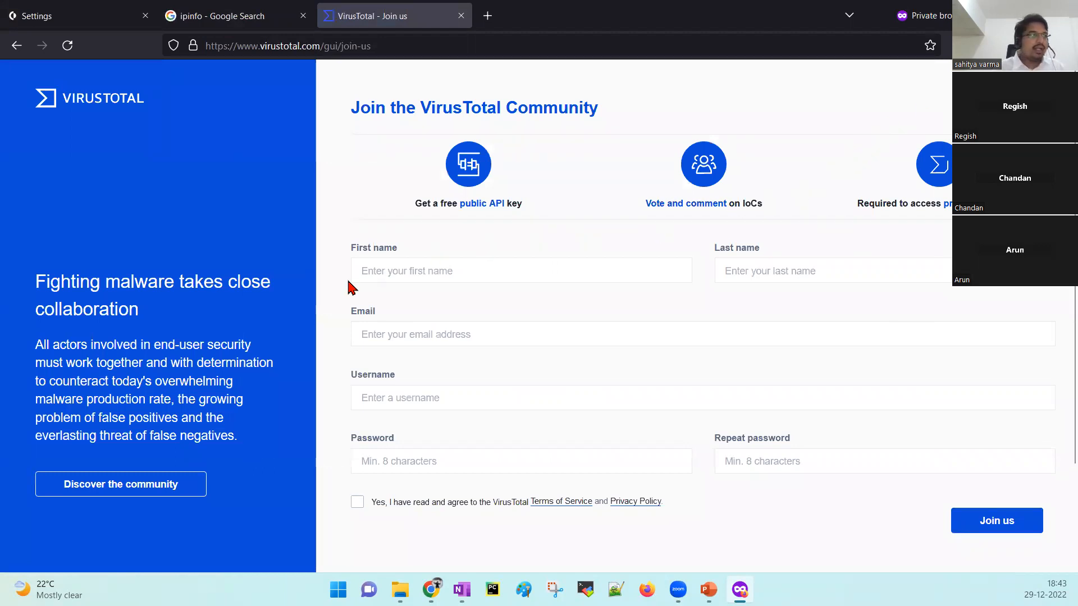
Open the IPinfo.io website, then load urlscan.io in a new private tab.
{"action": "left_click", "coordinate": [236, 16]}
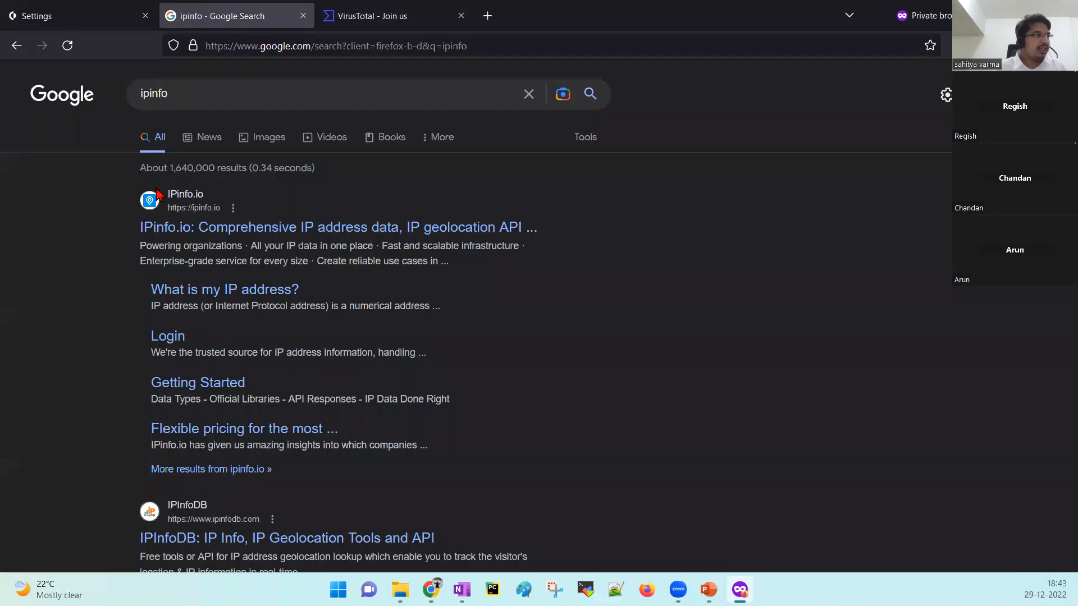
{"action": "left_click", "coordinate": [176, 228]}
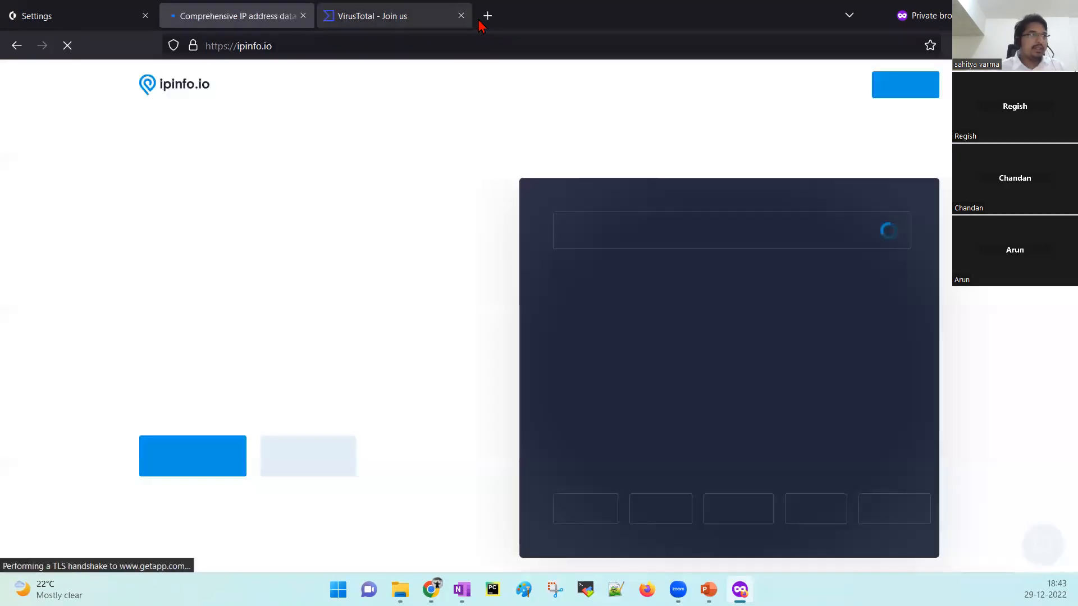
{"action": "left_click", "coordinate": [486, 15]}
{"action": "type", "text": "url"}
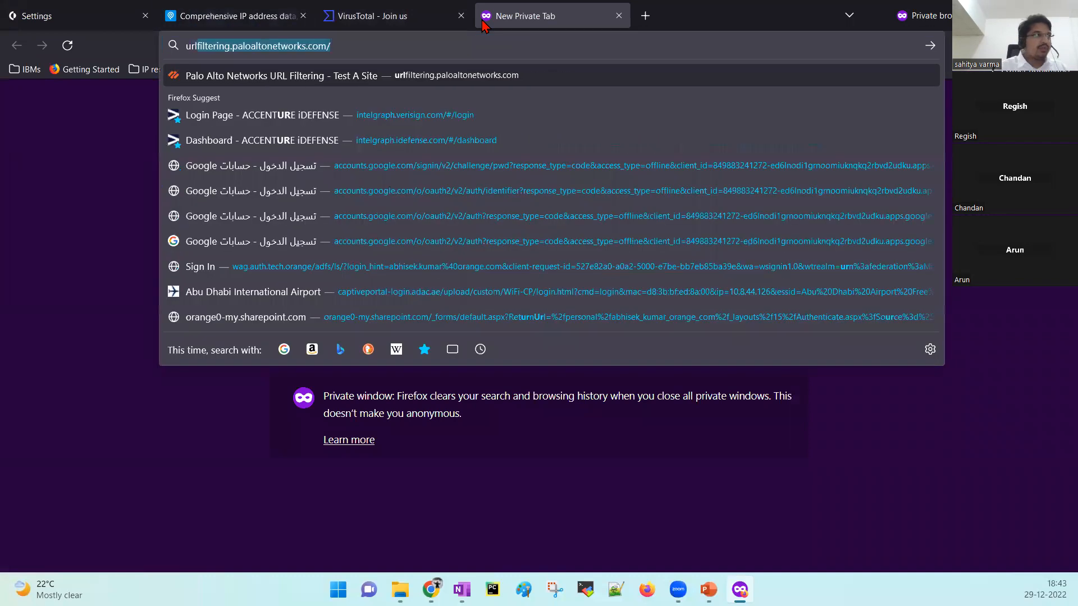
{"action": "type", "text": "scan.io"}
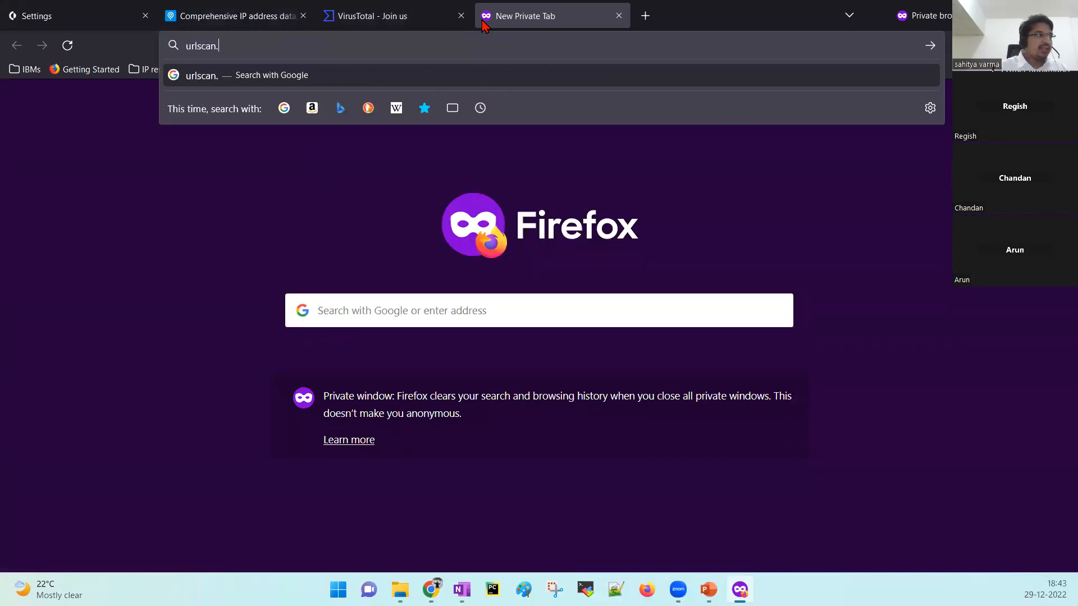
{"action": "key", "text": "Return"}
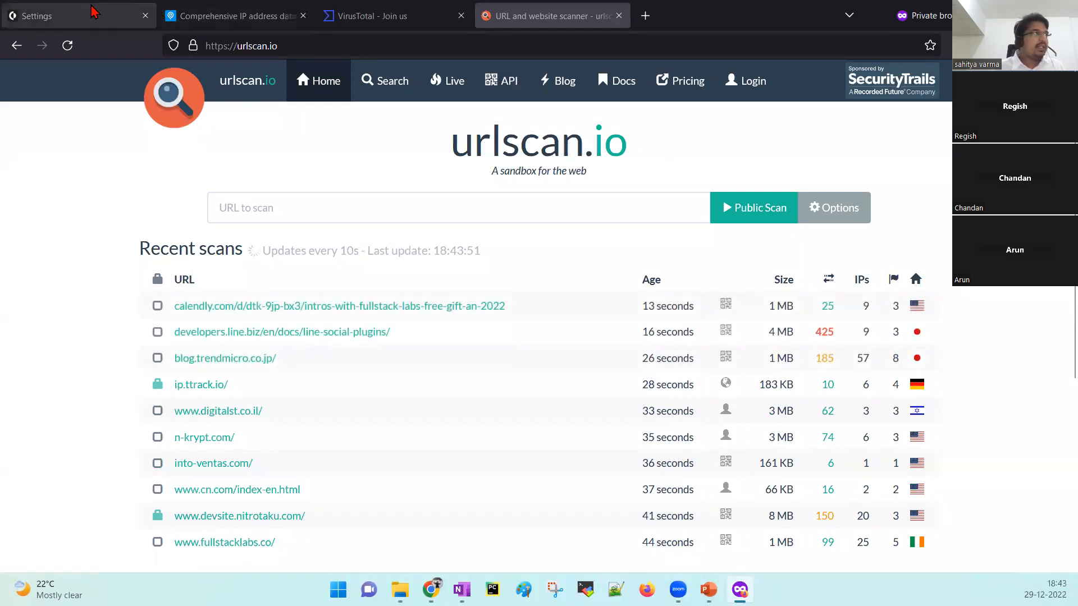
Filter the XSOAR integrations list by 'url'.
{"action": "left_click", "coordinate": [73, 15]}
{"action": "left_click_drag", "start_coordinate": [116, 186], "coordinate": [43, 187]}
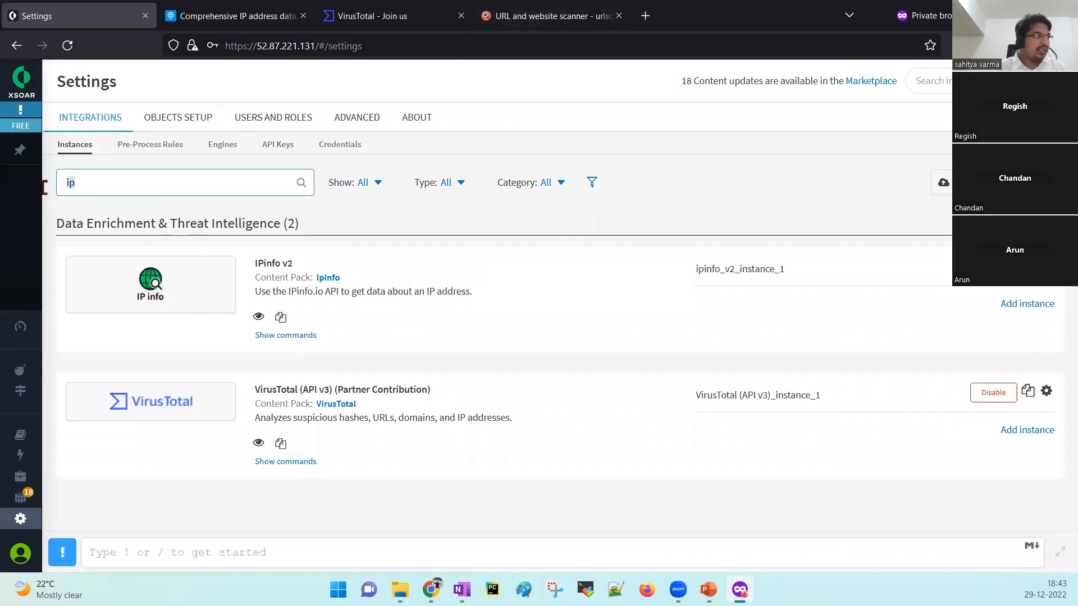
{"action": "type", "text": "url"}
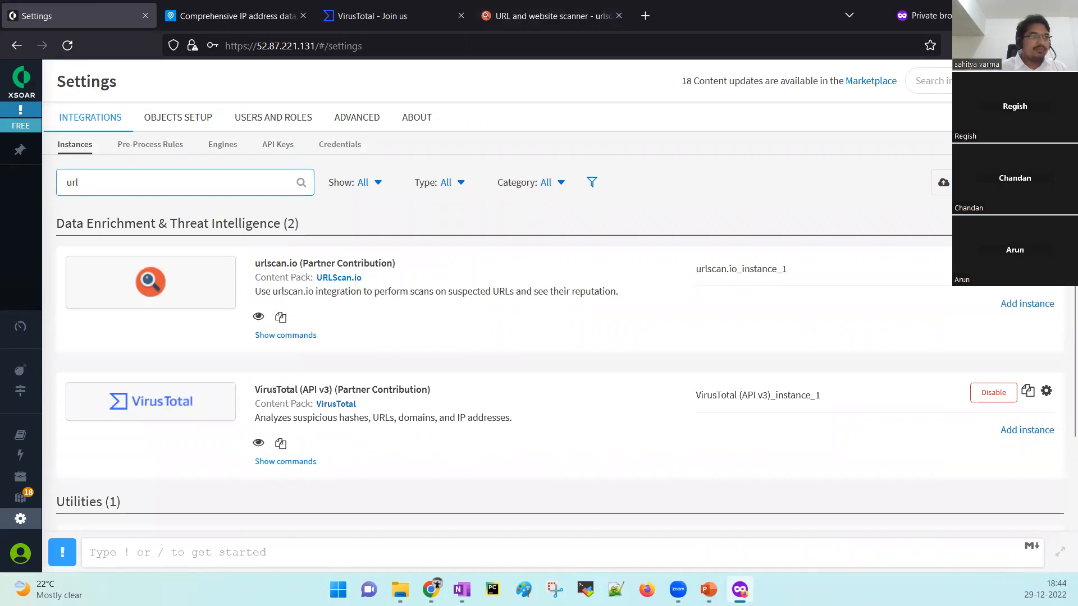
Test urlscan.io_instance_1 successfully, save it, and clear the 'url' filter.
{"action": "left_click", "coordinate": [1046, 265]}
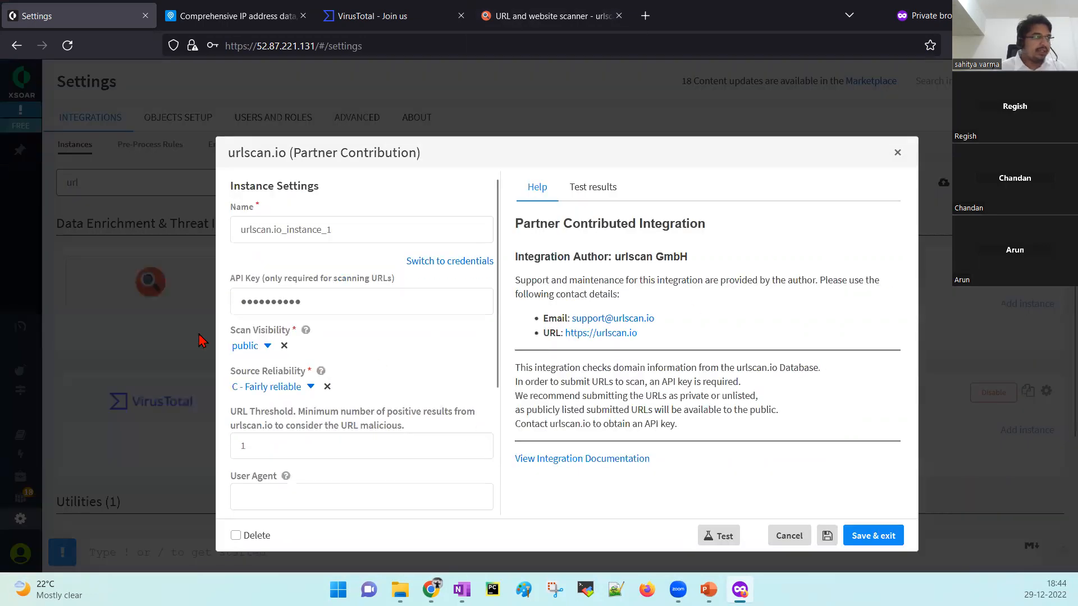
{"action": "left_click", "coordinate": [719, 534]}
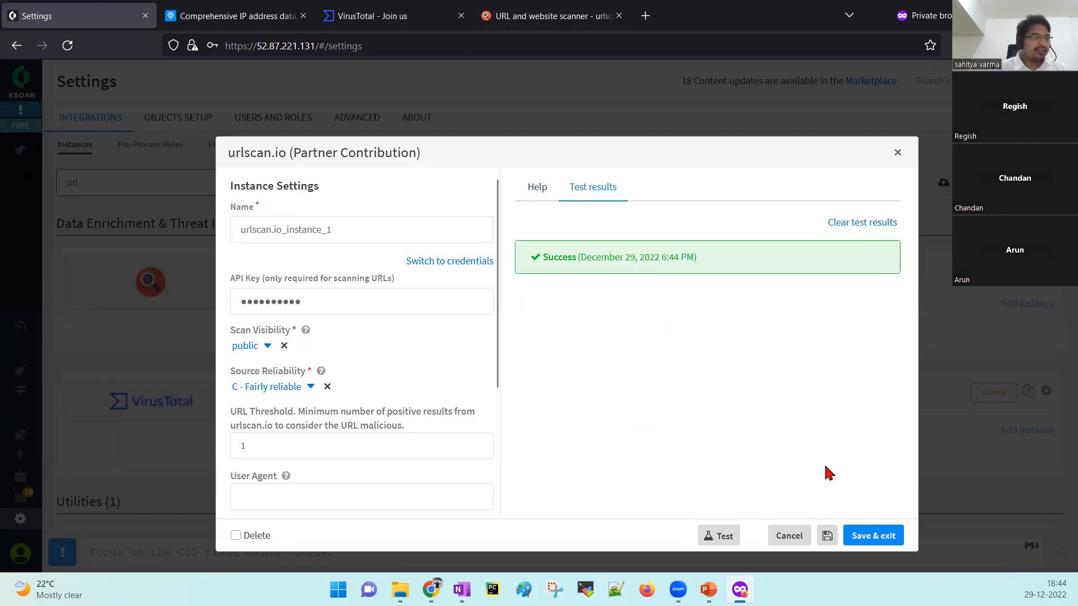
{"action": "left_click", "coordinate": [858, 538]}
{"action": "left_click_drag", "start_coordinate": [120, 185], "coordinate": [27, 185]}
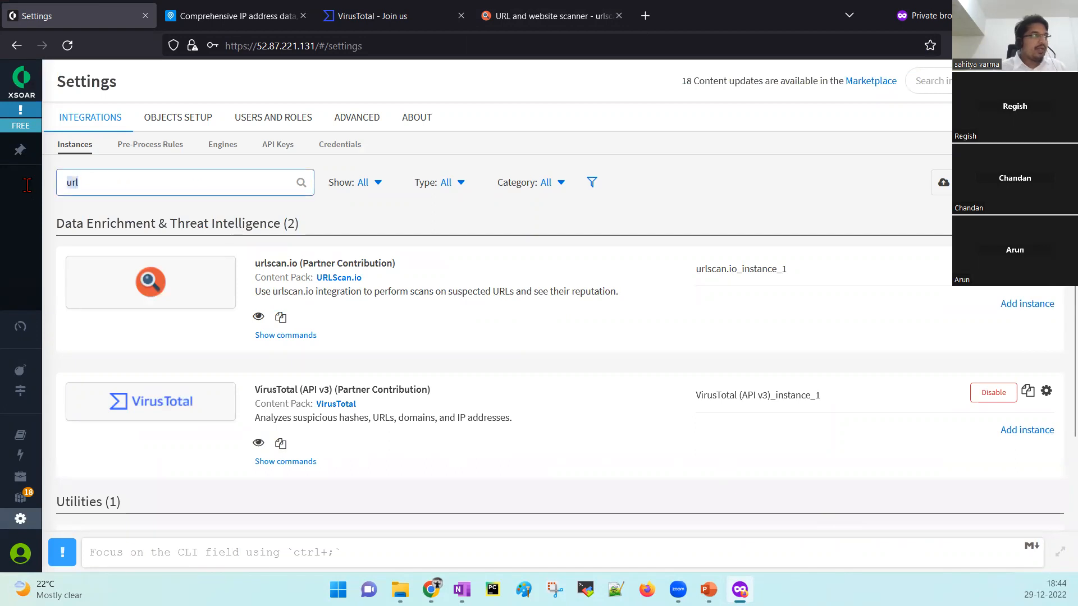
{"action": "key", "text": "BackSpace"}
Filter by 'ip' and open IPinfo v2, leaving Source Reliability at C - Fairly reliable.
{"action": "type", "text": "ip"}
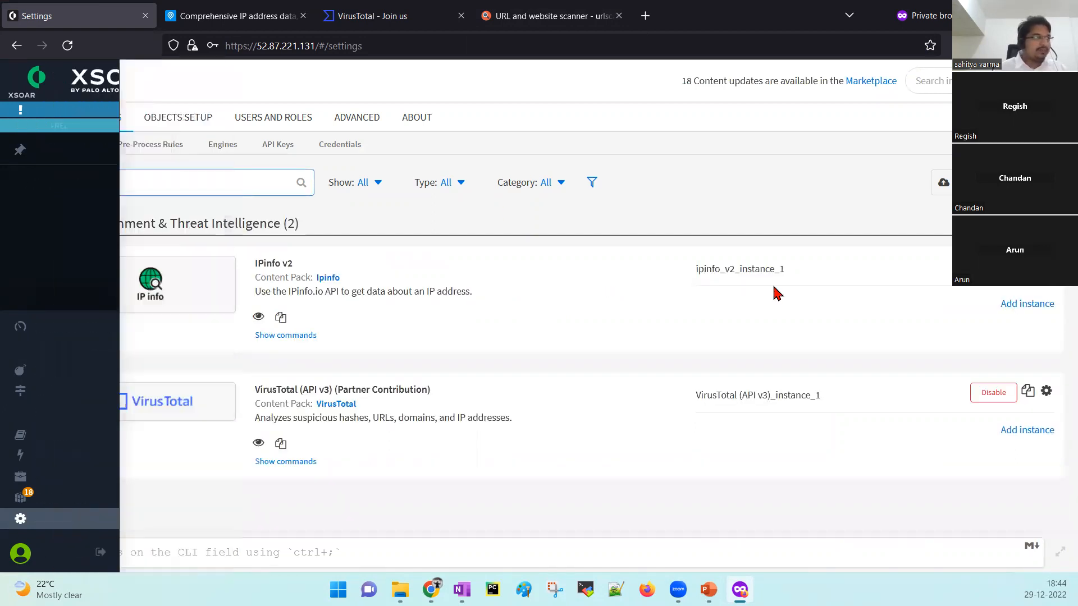
{"action": "left_click", "coordinate": [1047, 265]}
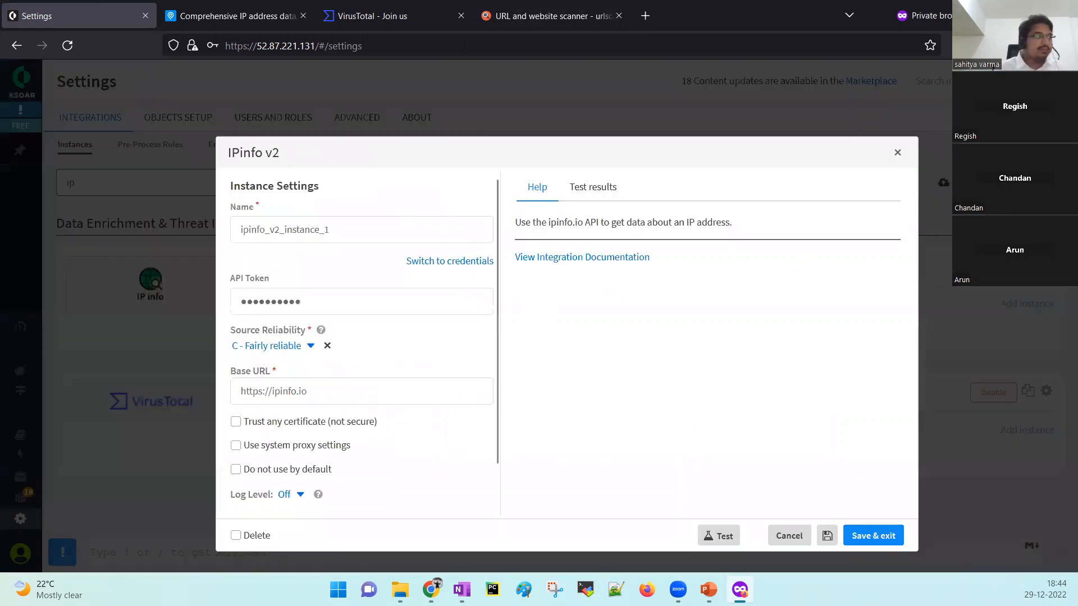
{"action": "left_click_drag", "start_coordinate": [231, 331], "coordinate": [306, 335]}
{"action": "left_click", "coordinate": [232, 337]}
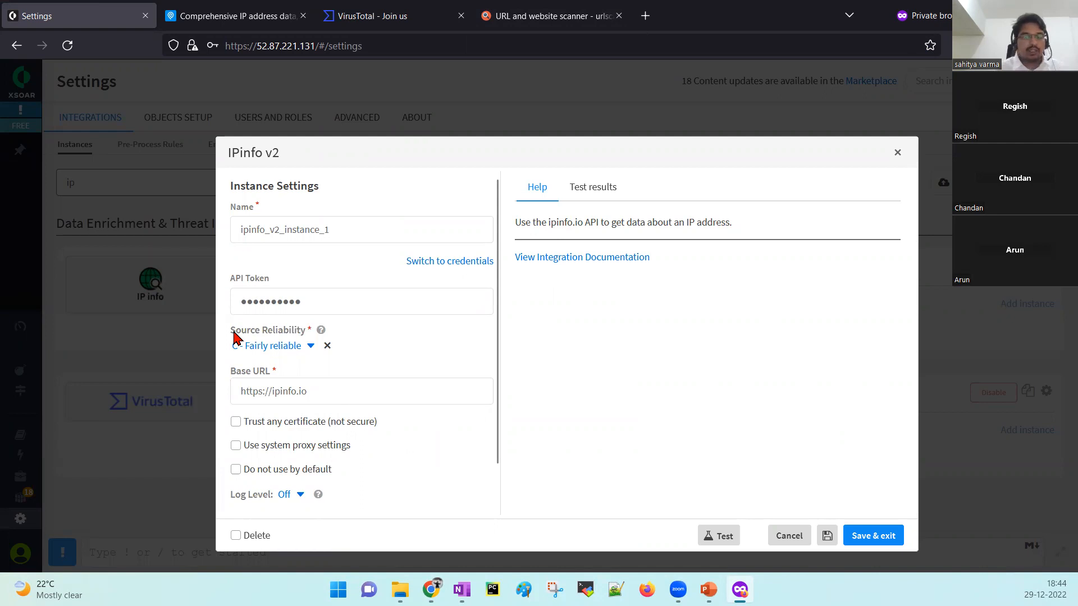
{"action": "left_click", "coordinate": [292, 347]}
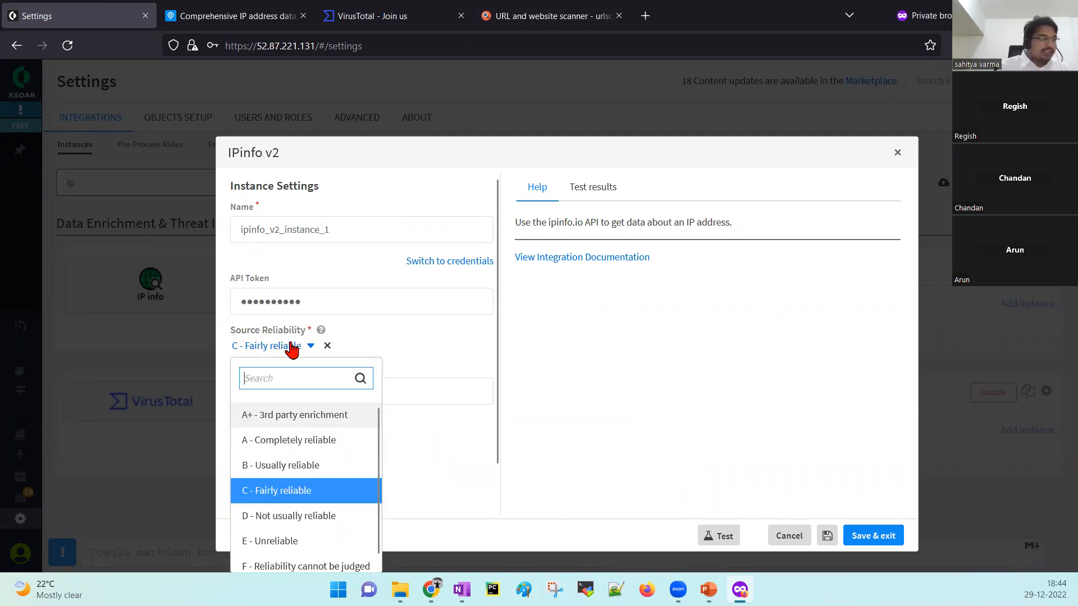
{"action": "scroll", "coordinate": [291, 343], "scroll_direction": "down", "scroll_amount": 1}
{"action": "scroll", "coordinate": [305, 418], "scroll_direction": "down", "scroll_amount": 1}
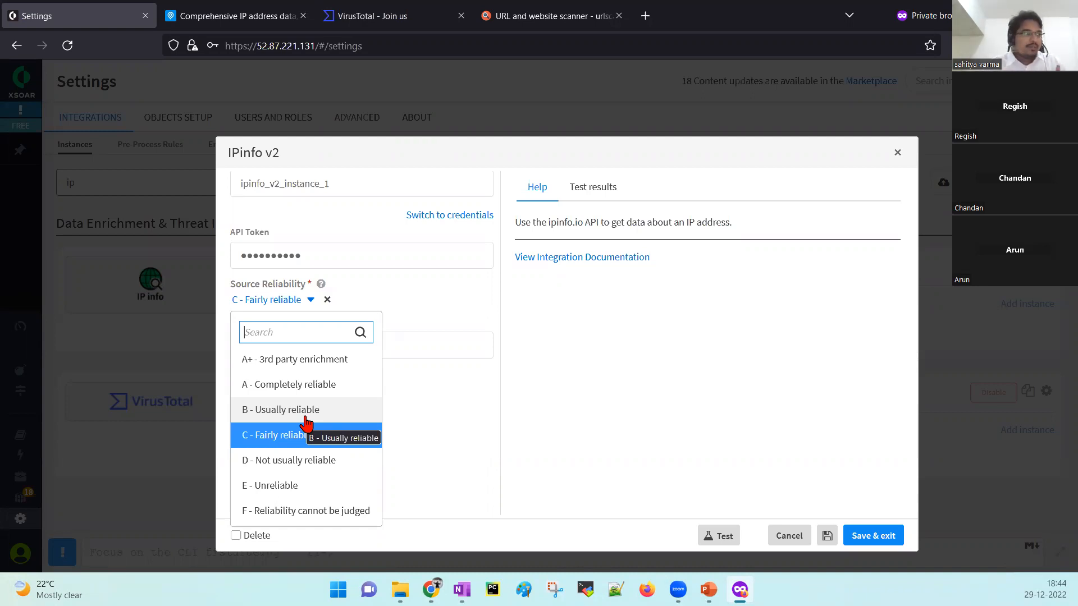
{"action": "left_click", "coordinate": [459, 306]}
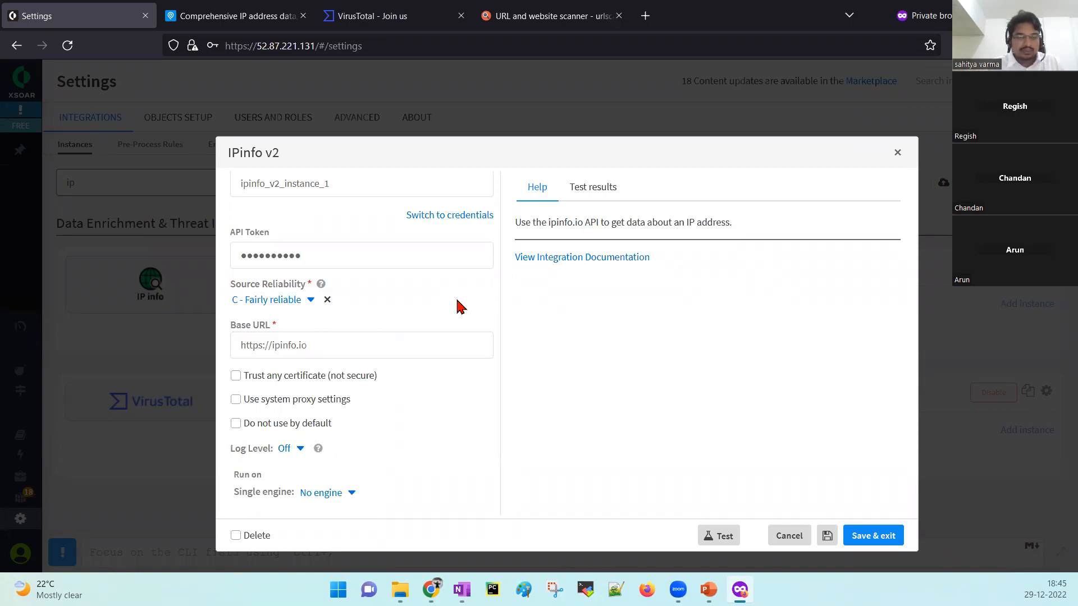
Keep C - Fairly reliable, test and save IPinfo v2, then clear the 'ip' filter.
{"action": "left_click", "coordinate": [277, 303]}
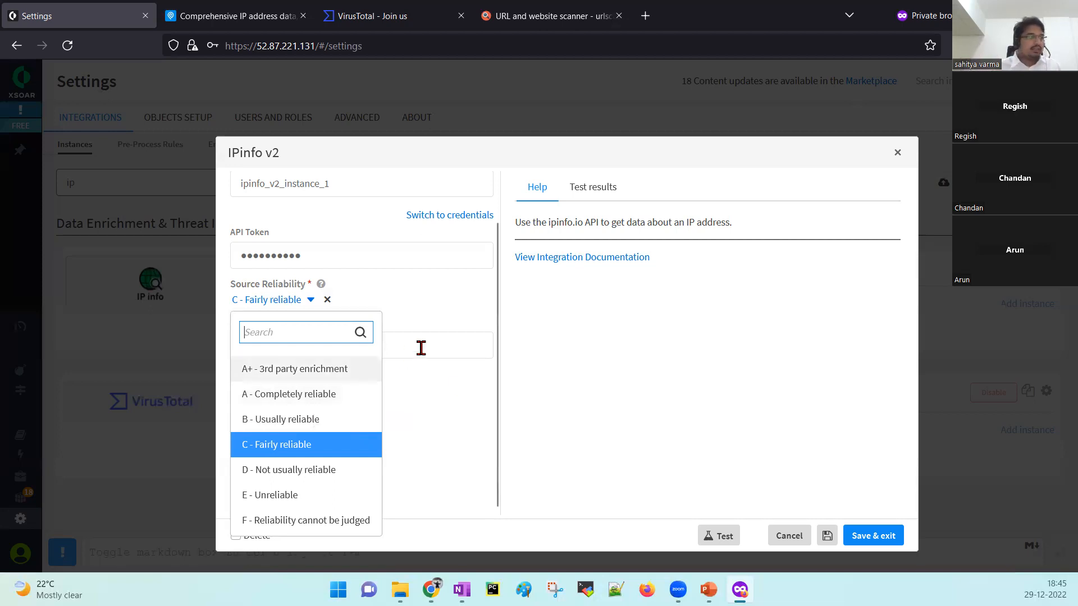
{"action": "left_click", "coordinate": [262, 450]}
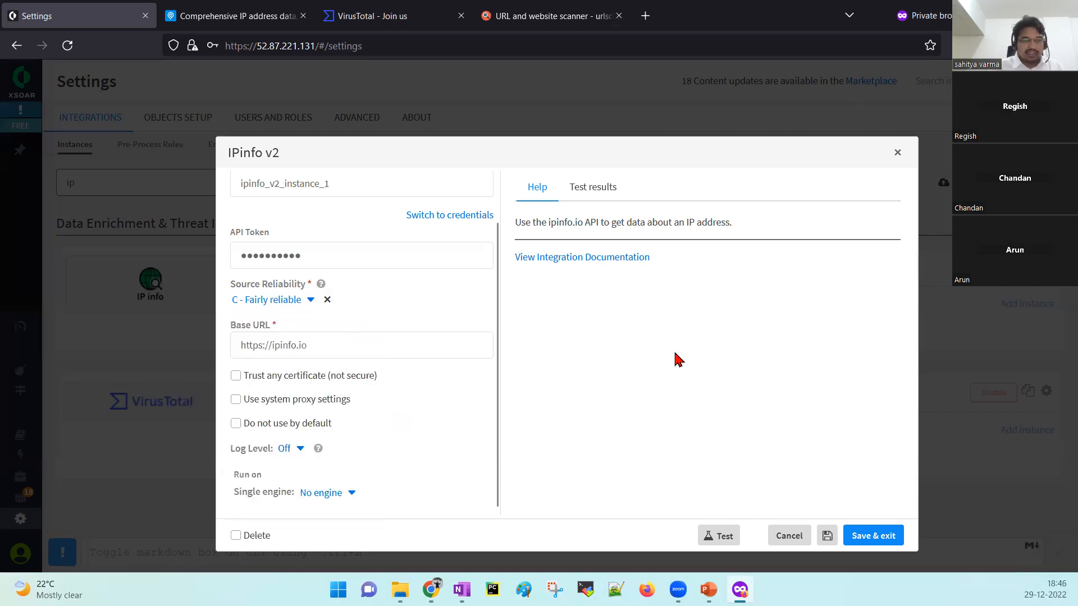
{"action": "left_click", "coordinate": [721, 537]}
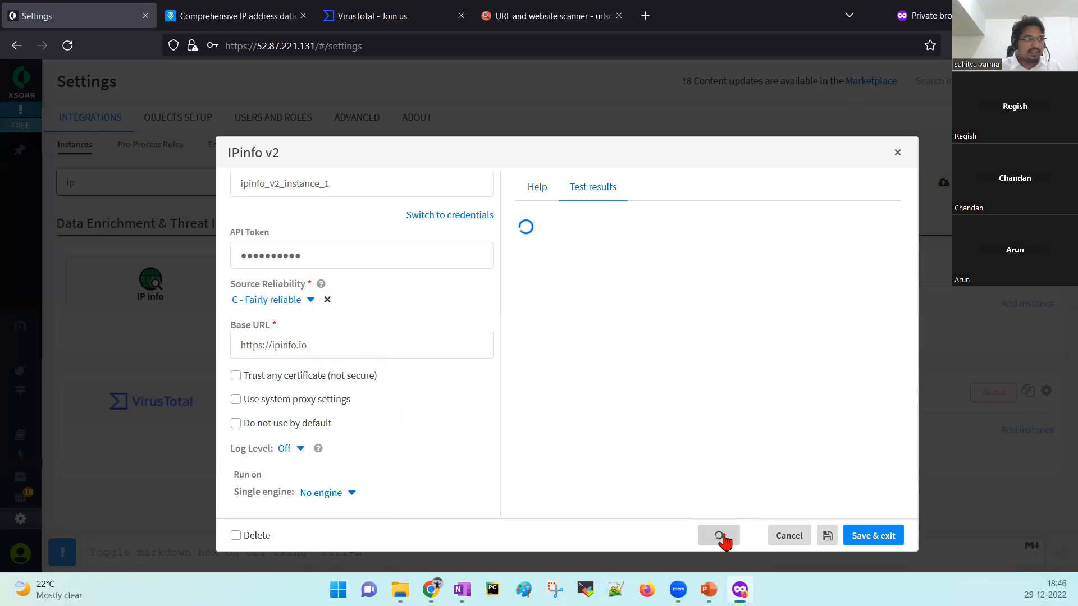
{"action": "left_click", "coordinate": [875, 536]}
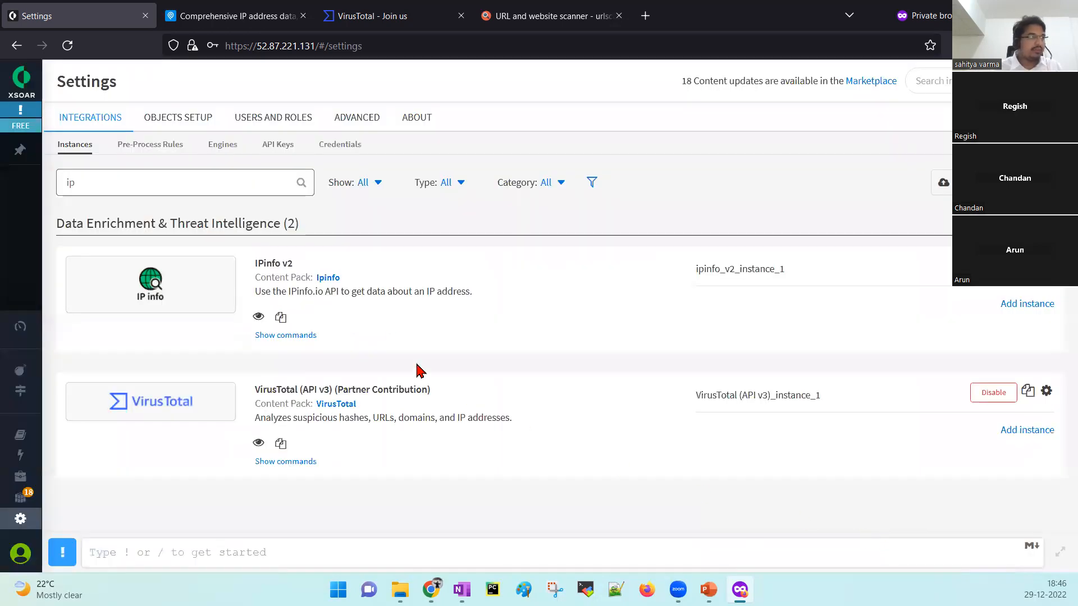
{"action": "left_click_drag", "start_coordinate": [82, 173], "coordinate": [51, 173]}
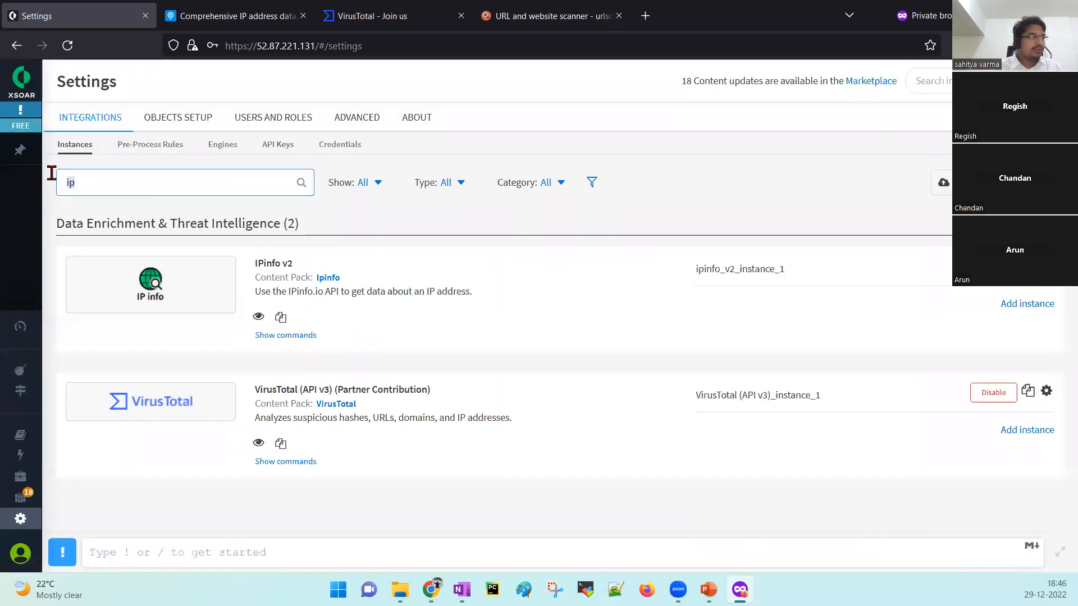
{"action": "key", "text": "BackSpace"}
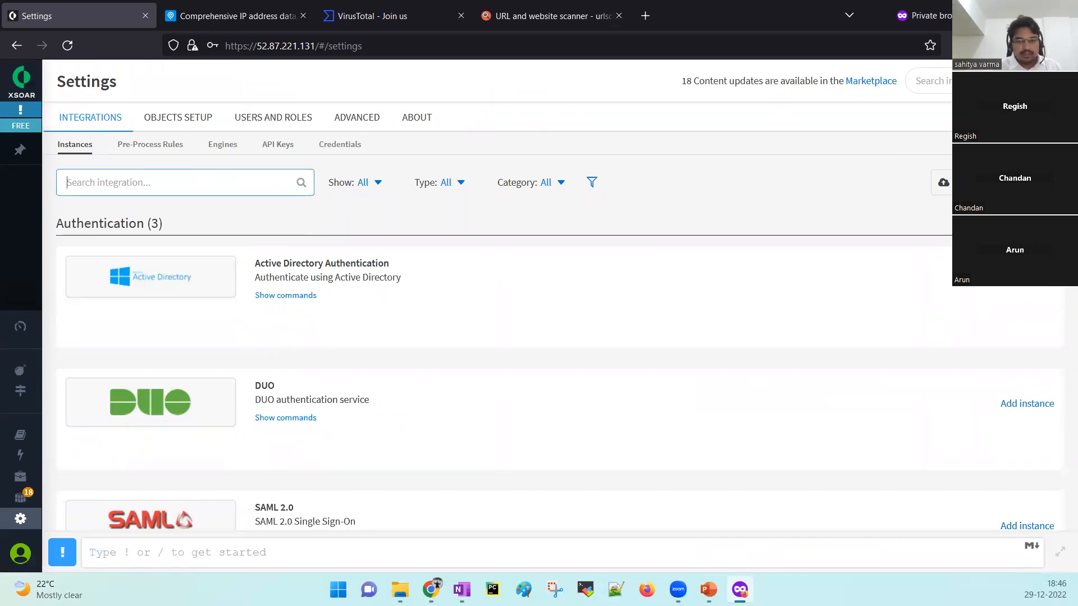
Review slide 13's integration checklist and Playground commands, then return to XSOAR in Firefox.
{"action": "key", "text": "alt+Tab"}
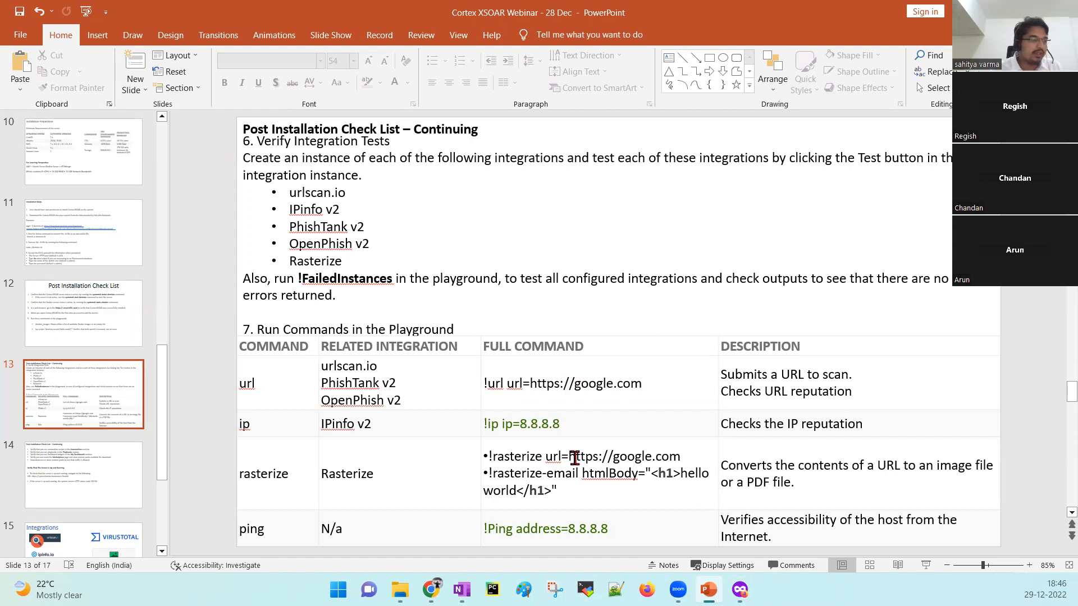
{"action": "mouse_move", "coordinate": [431, 590]}
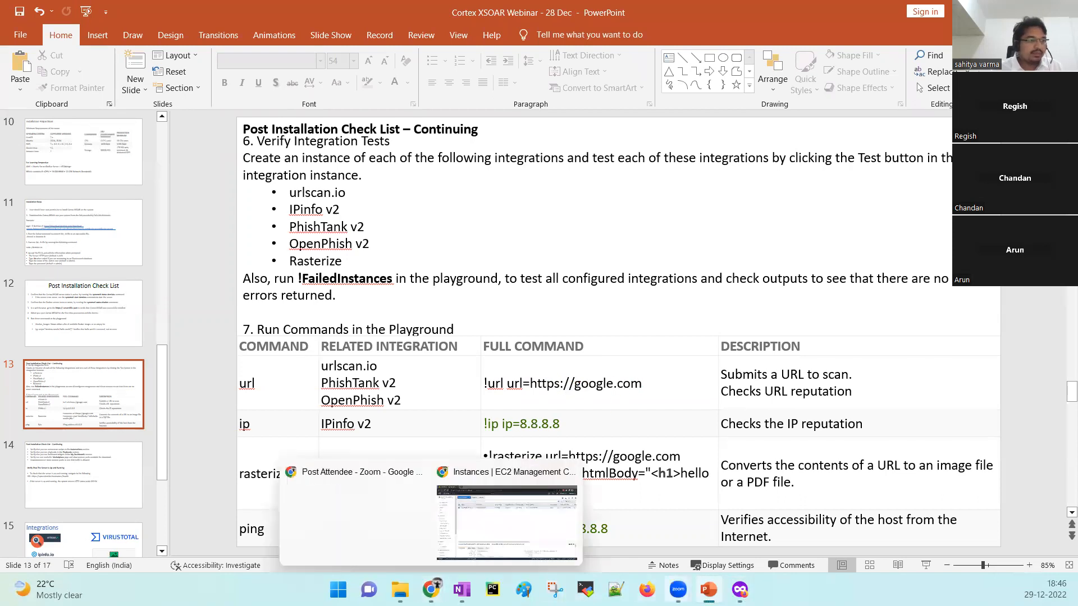
{"action": "left_click", "coordinate": [740, 589]}
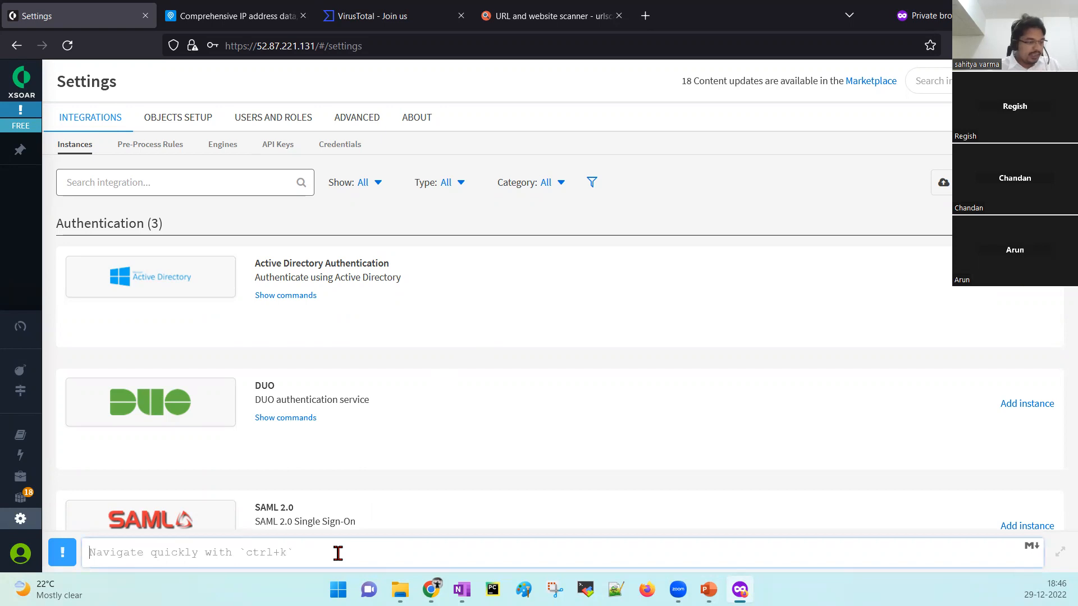
Enter and submit !url url="google.com" in the XSOAR command line.
{"action": "type", "text": "!"}
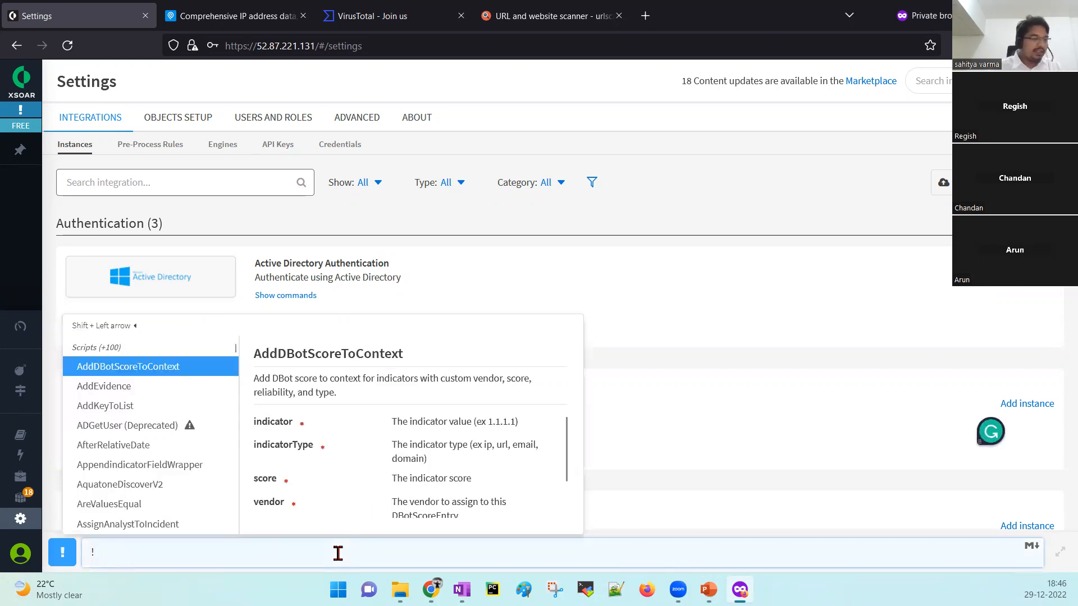
{"action": "scroll", "coordinate": [109, 461], "scroll_direction": "down", "scroll_amount": 20}
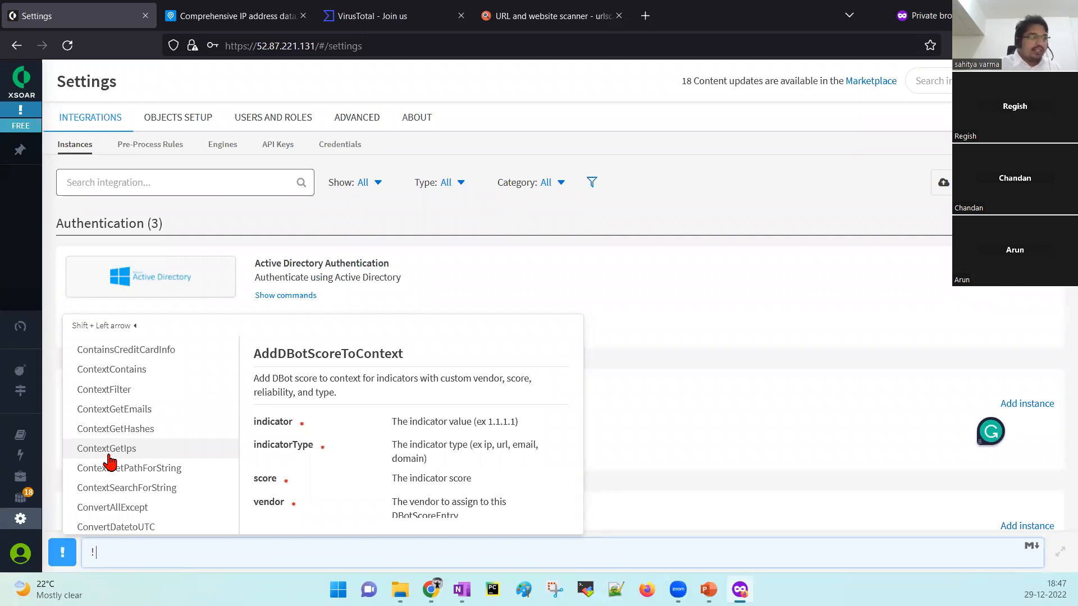
{"action": "scroll", "coordinate": [110, 462], "scroll_direction": "down", "scroll_amount": 5}
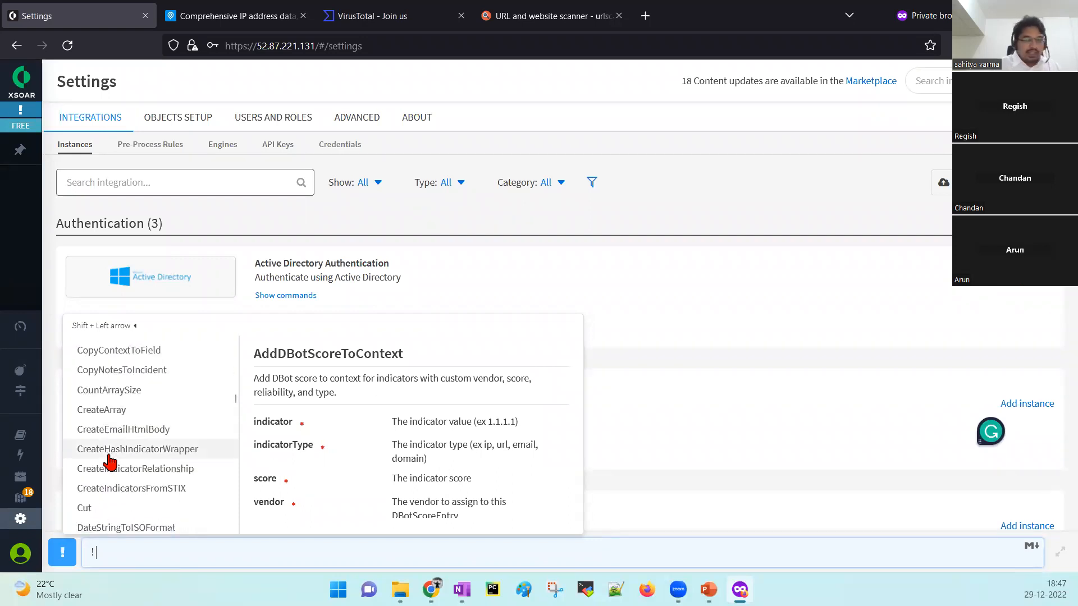
{"action": "type", "text": "u"}
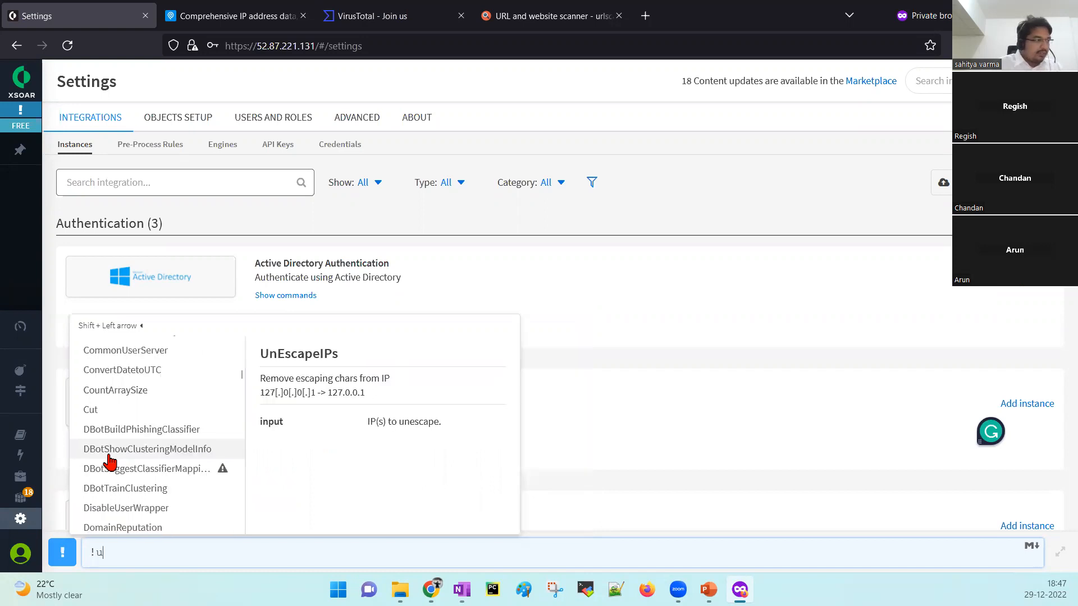
{"action": "type", "text": "rl"}
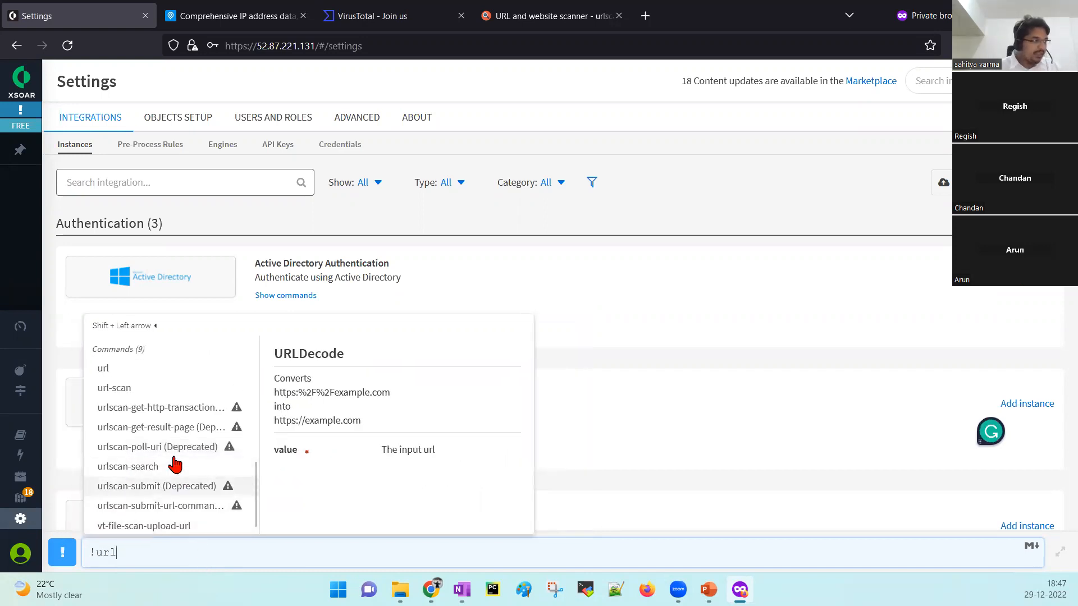
{"action": "left_click", "coordinate": [137, 371]}
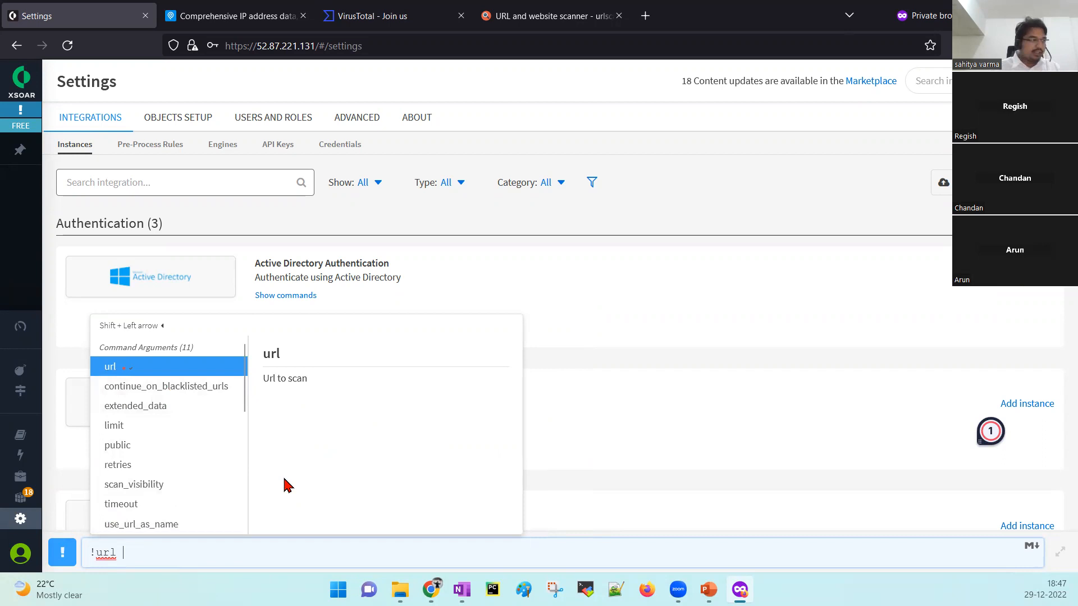
{"action": "key", "text": "Tab"}
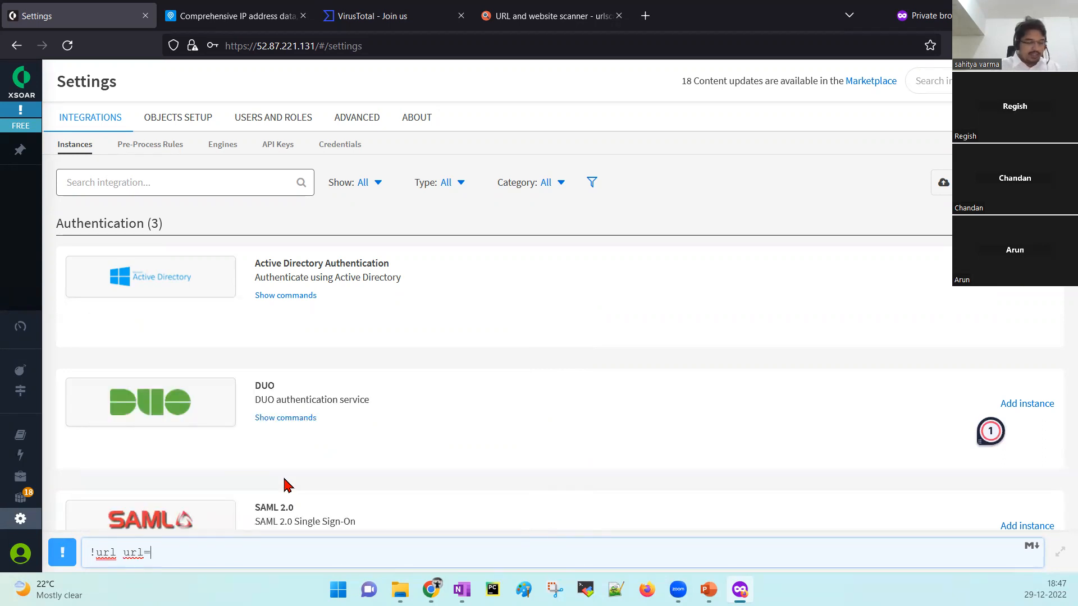
{"action": "type", "text": "\"g\""}
{"action": "type", "text": "oogle.com"}
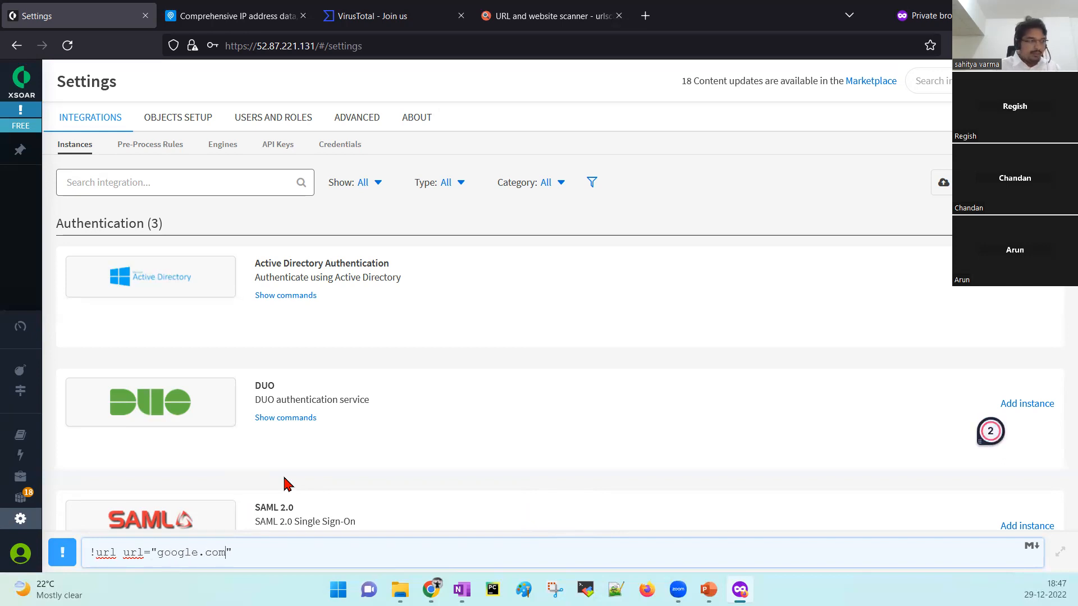
{"action": "key", "text": "Return"}
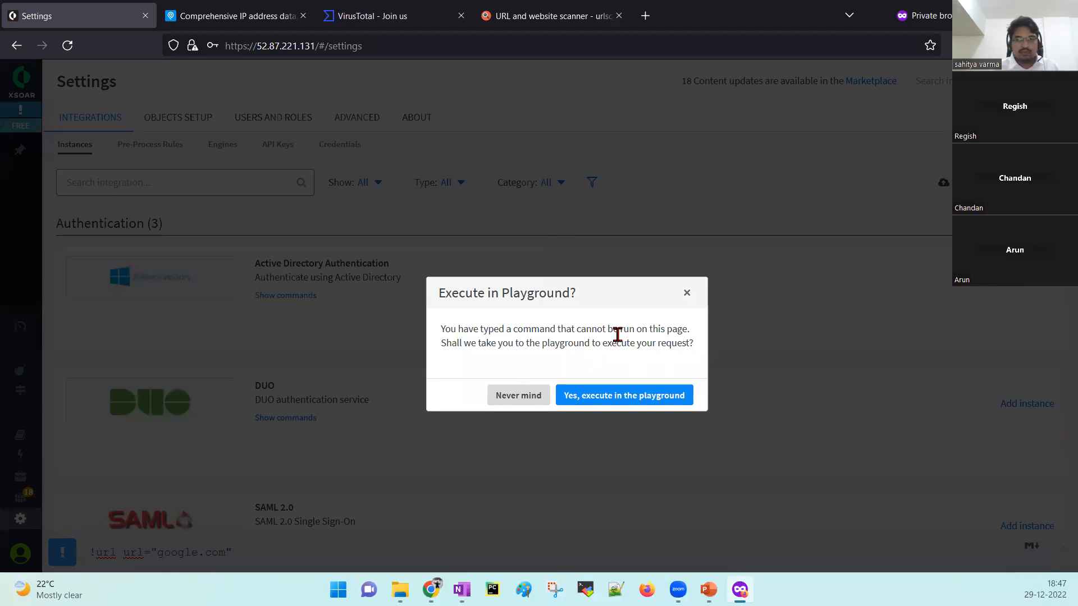
Execute the google.com URL check in the Playground and scroll through the VirusTotal and urlscan.io results.
{"action": "left_click", "coordinate": [618, 400]}
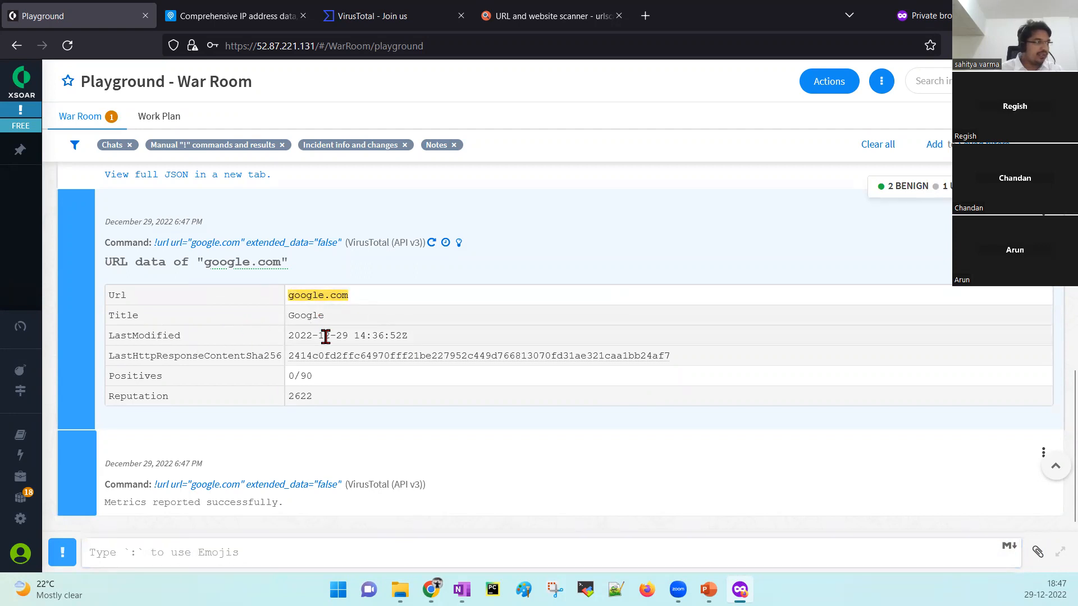
{"action": "double_click", "coordinate": [216, 356]}
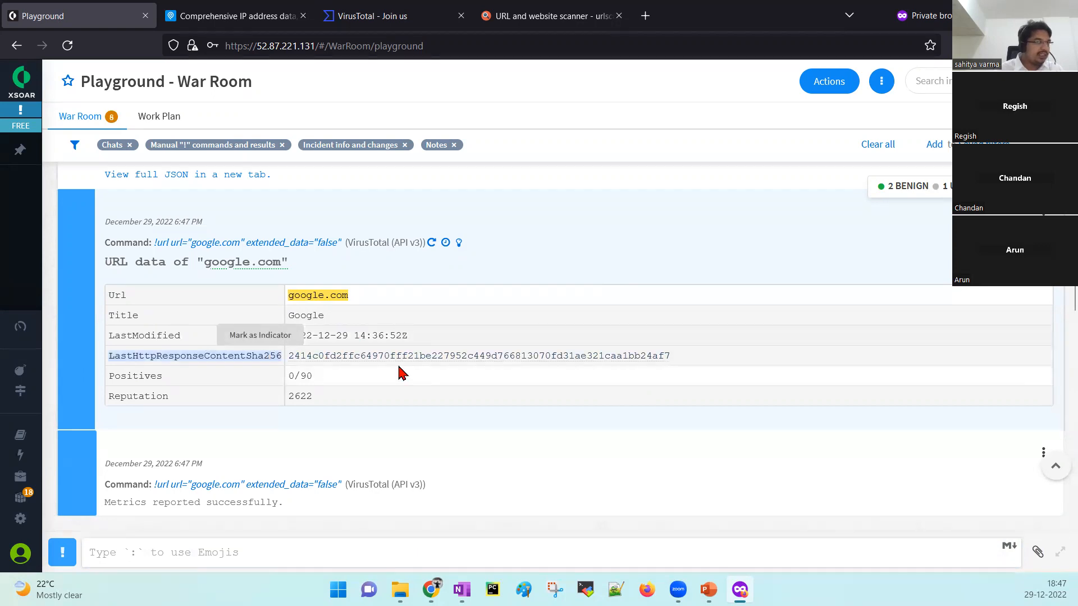
{"action": "scroll", "coordinate": [397, 391], "scroll_direction": "down", "scroll_amount": 5}
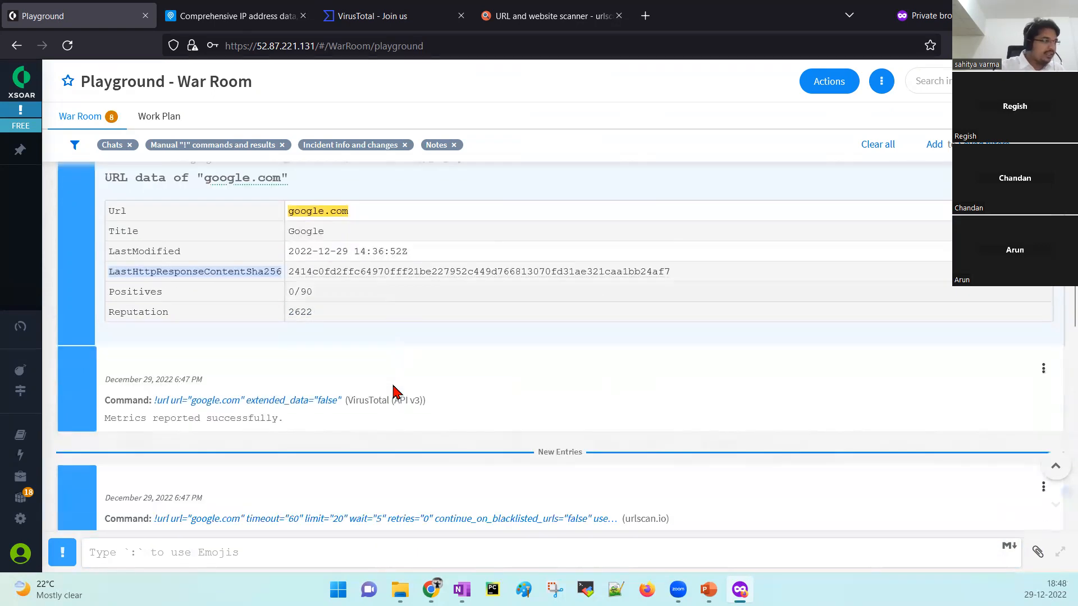
{"action": "scroll", "coordinate": [397, 391], "scroll_direction": "down", "scroll_amount": 3}
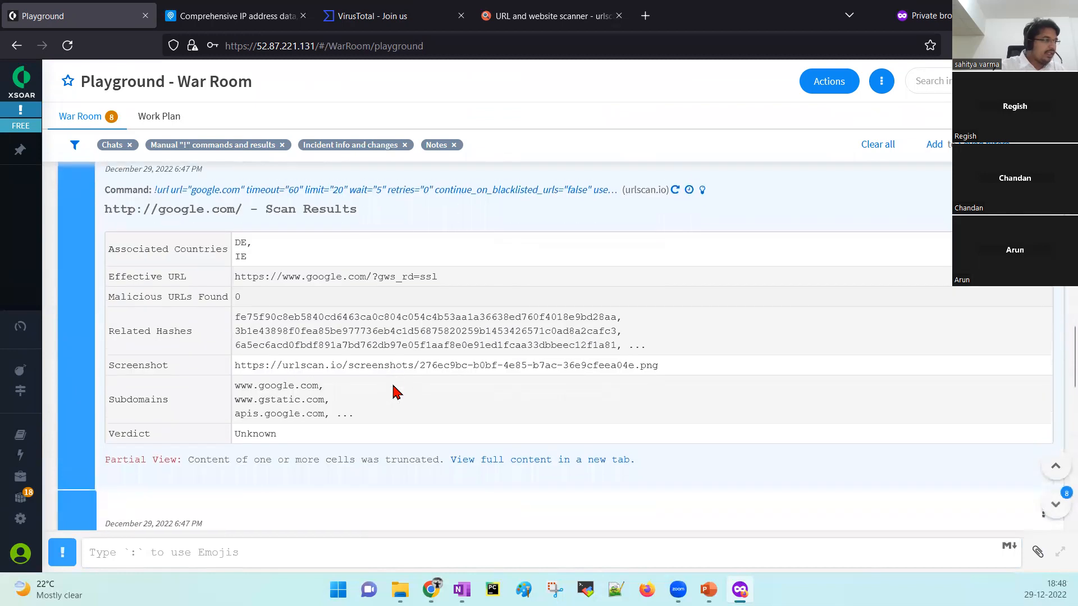
{"action": "scroll", "coordinate": [393, 385], "scroll_direction": "down", "scroll_amount": 2}
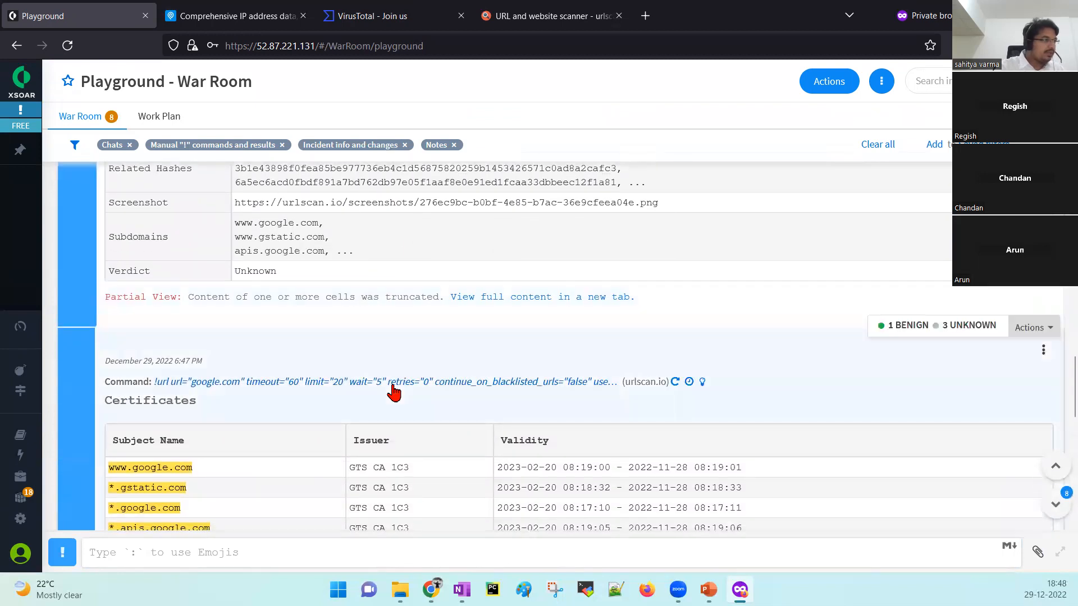
{"action": "scroll", "coordinate": [396, 390], "scroll_direction": "up", "scroll_amount": 4}
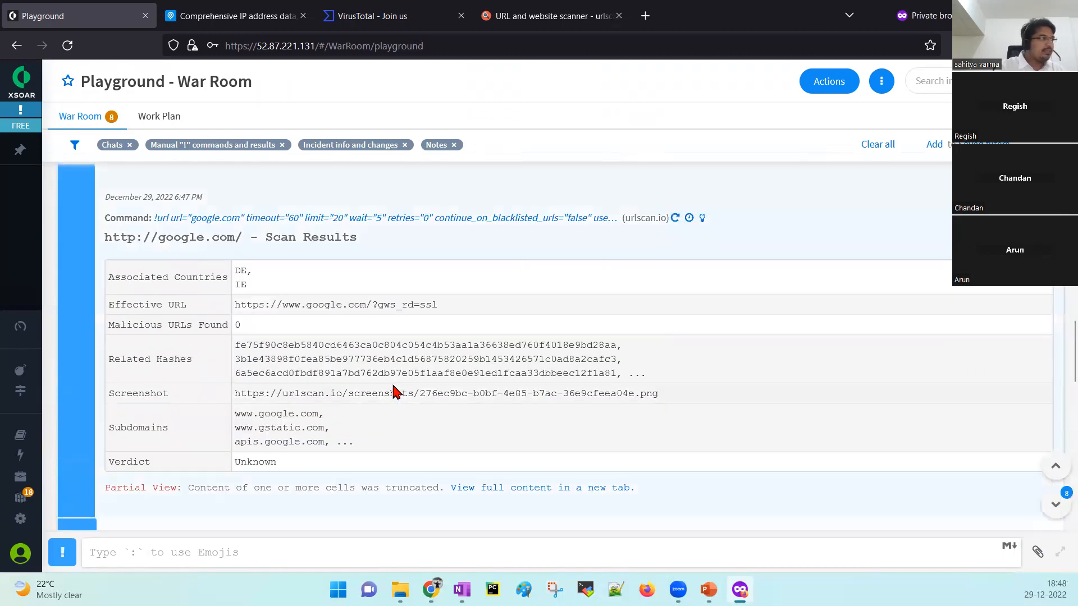
{"action": "scroll", "coordinate": [396, 393], "scroll_direction": "up", "scroll_amount": 1}
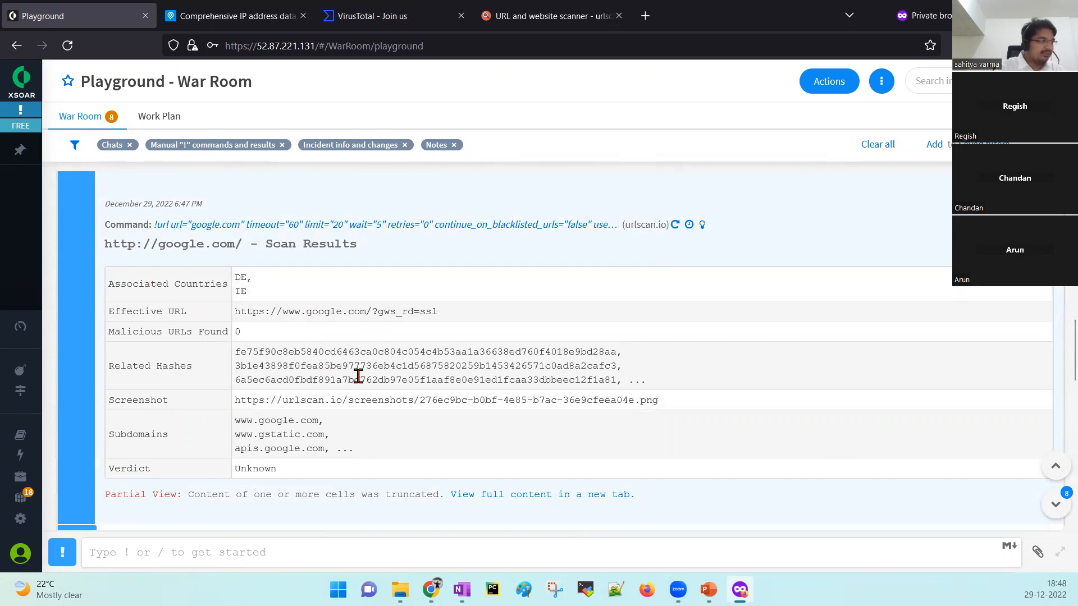
{"action": "scroll", "coordinate": [359, 375], "scroll_direction": "down", "scroll_amount": 1}
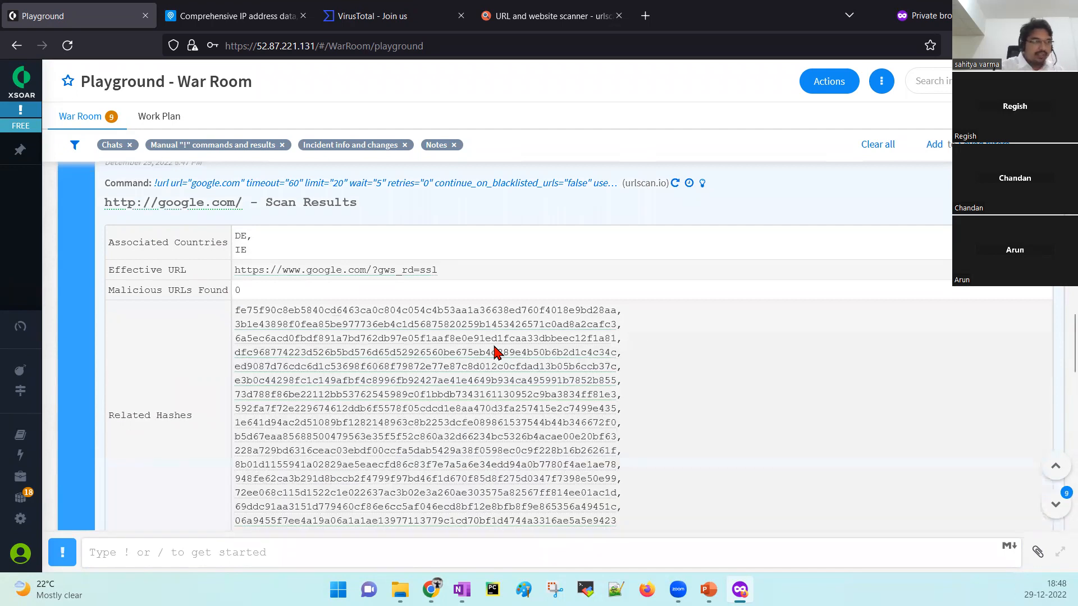
{"action": "scroll", "coordinate": [494, 353], "scroll_direction": "down", "scroll_amount": 1}
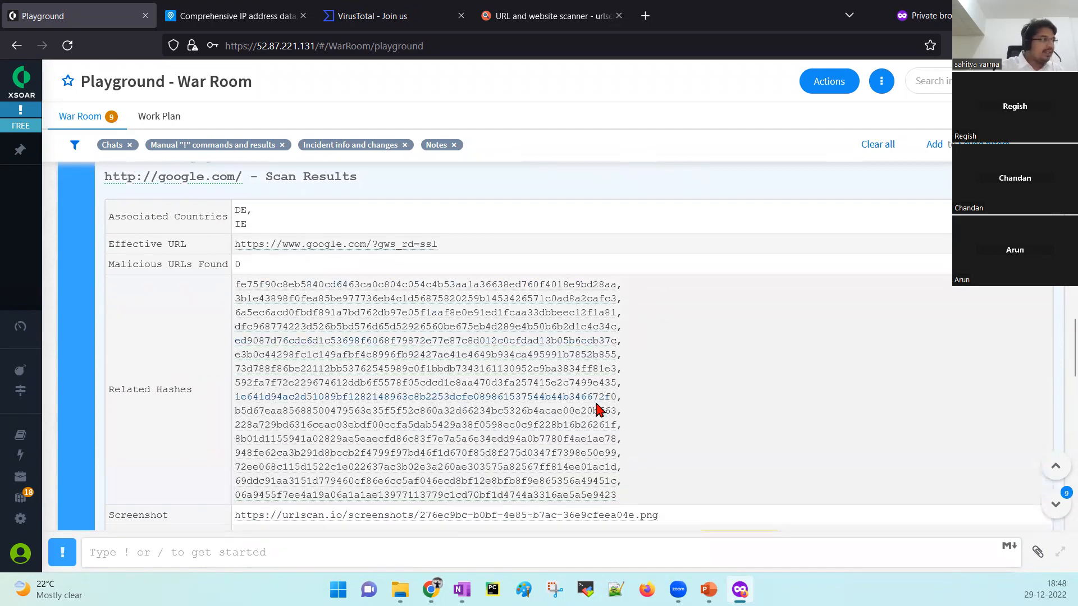
{"action": "scroll", "coordinate": [598, 410], "scroll_direction": "down", "scroll_amount": 2}
{"action": "scroll", "coordinate": [598, 410], "scroll_direction": "down", "scroll_amount": 2}
{"action": "scroll", "coordinate": [598, 410], "scroll_direction": "down", "scroll_amount": 1}
{"action": "scroll", "coordinate": [598, 410], "scroll_direction": "down", "scroll_amount": 8}
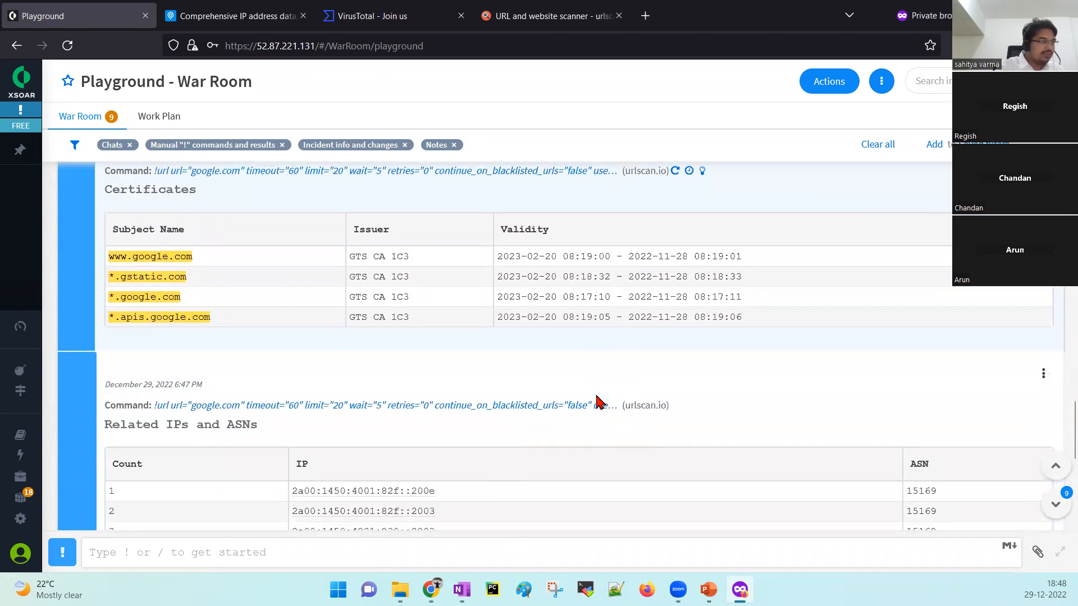
{"action": "scroll", "coordinate": [598, 404], "scroll_direction": "down", "scroll_amount": 4}
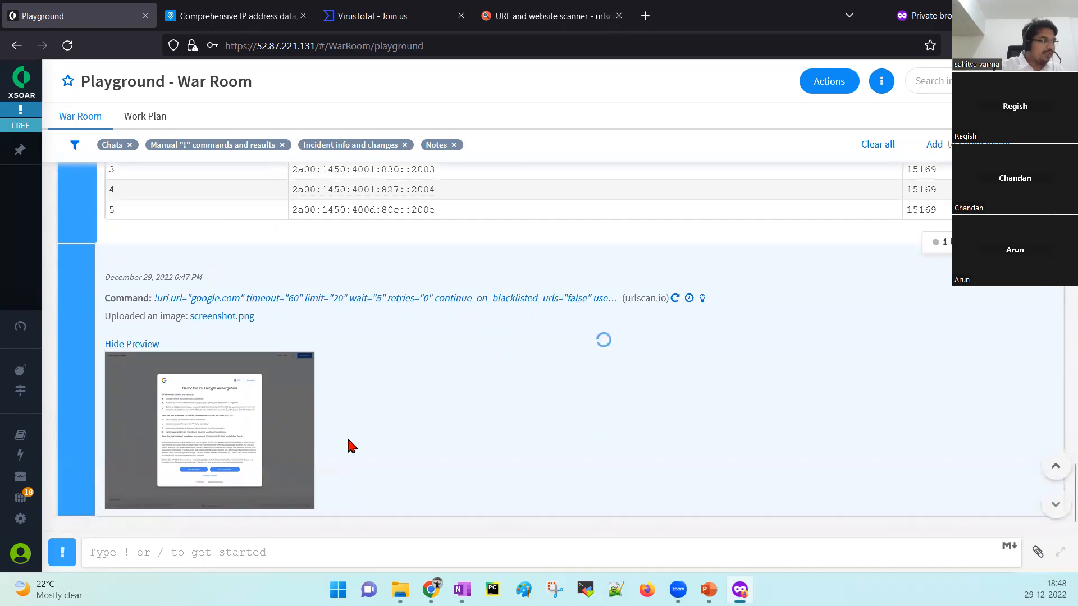
Enlarge the urlscan.io screenshot of google.com, then close it.
{"action": "left_click", "coordinate": [227, 405]}
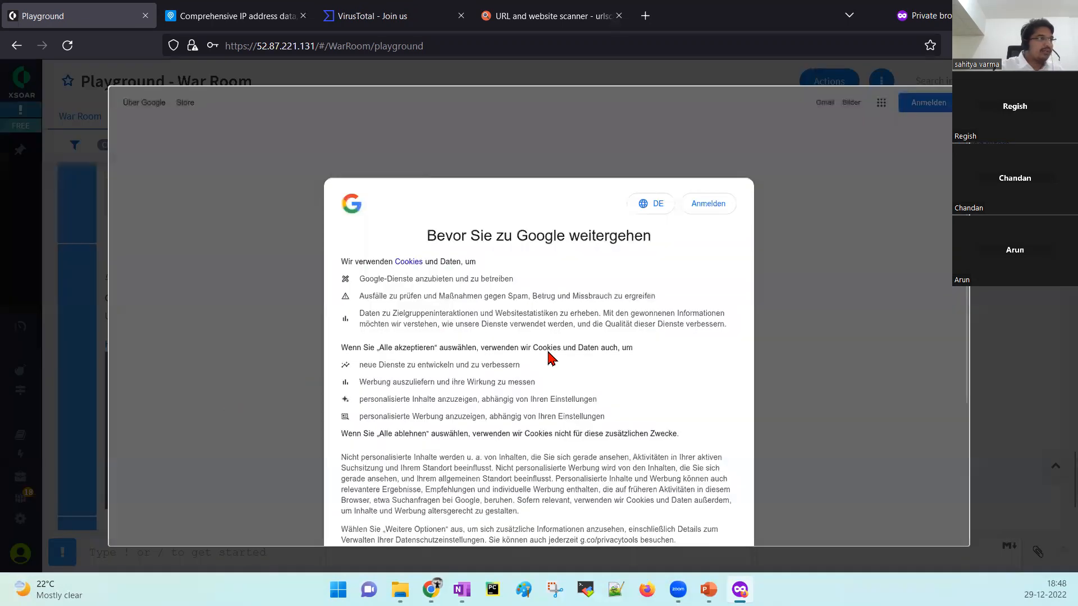
{"action": "scroll", "coordinate": [549, 358], "scroll_direction": "down", "scroll_amount": 3}
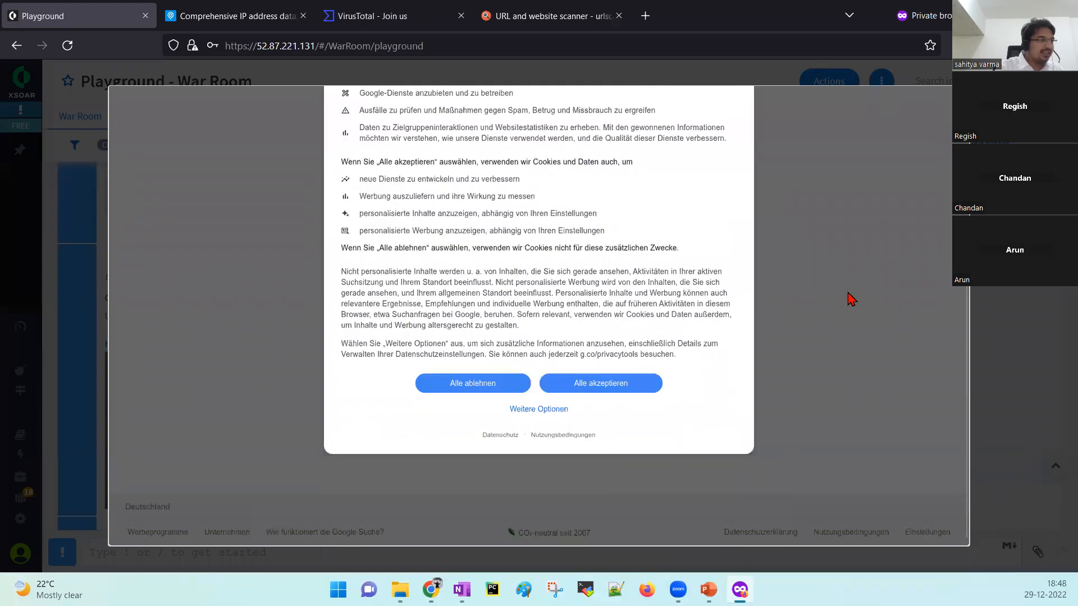
{"action": "scroll", "coordinate": [853, 300], "scroll_direction": "up", "scroll_amount": 3}
{"action": "left_click", "coordinate": [987, 316]}
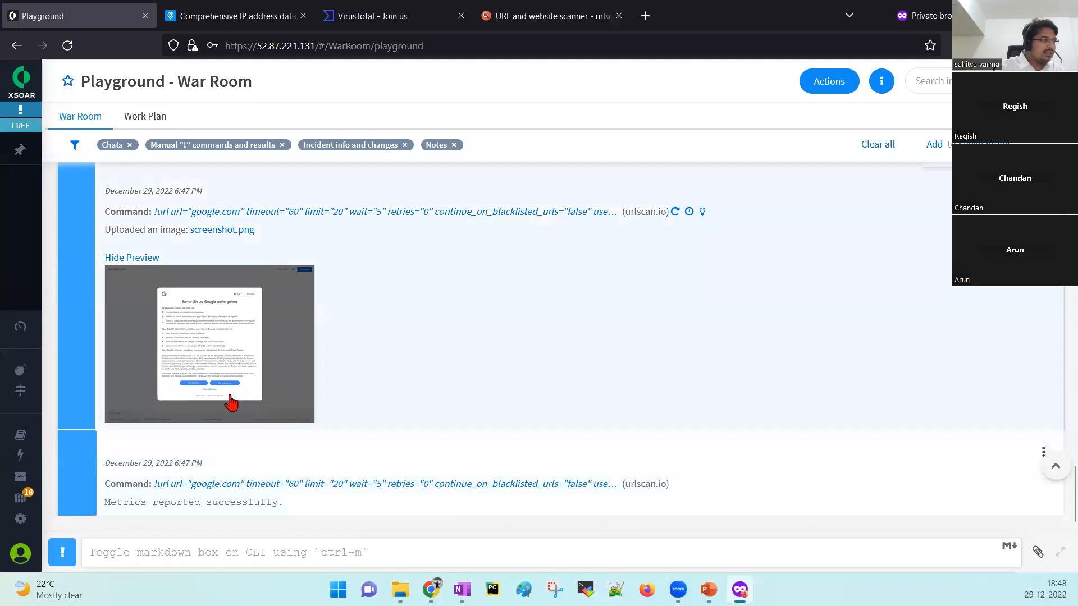
{"action": "left_click", "coordinate": [217, 374]}
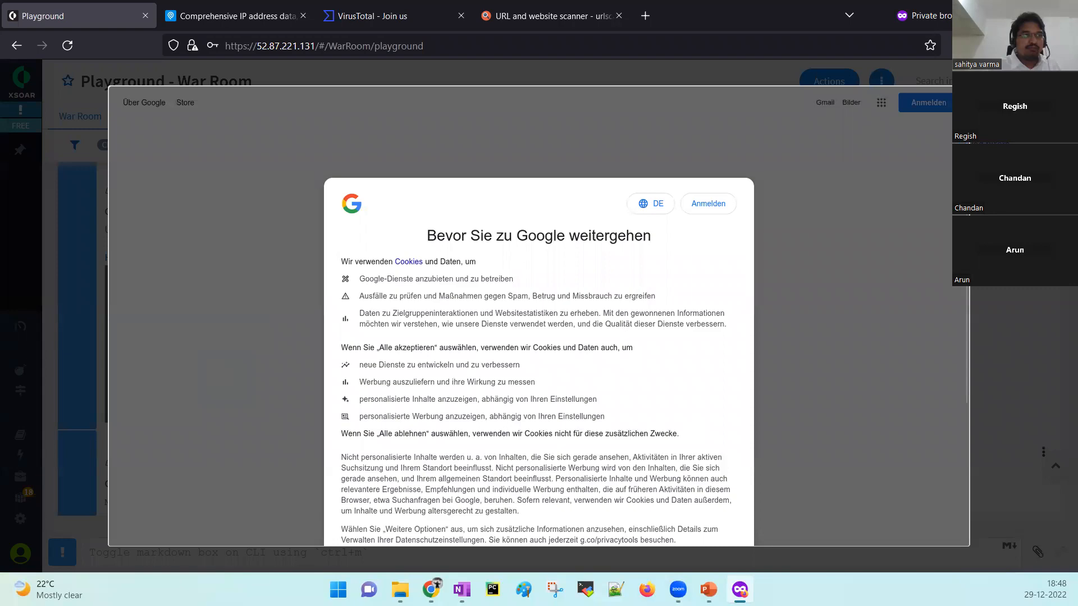
{"action": "key", "text": "Escape"}
{"action": "scroll", "coordinate": [577, 308], "scroll_direction": "up", "scroll_amount": 6}
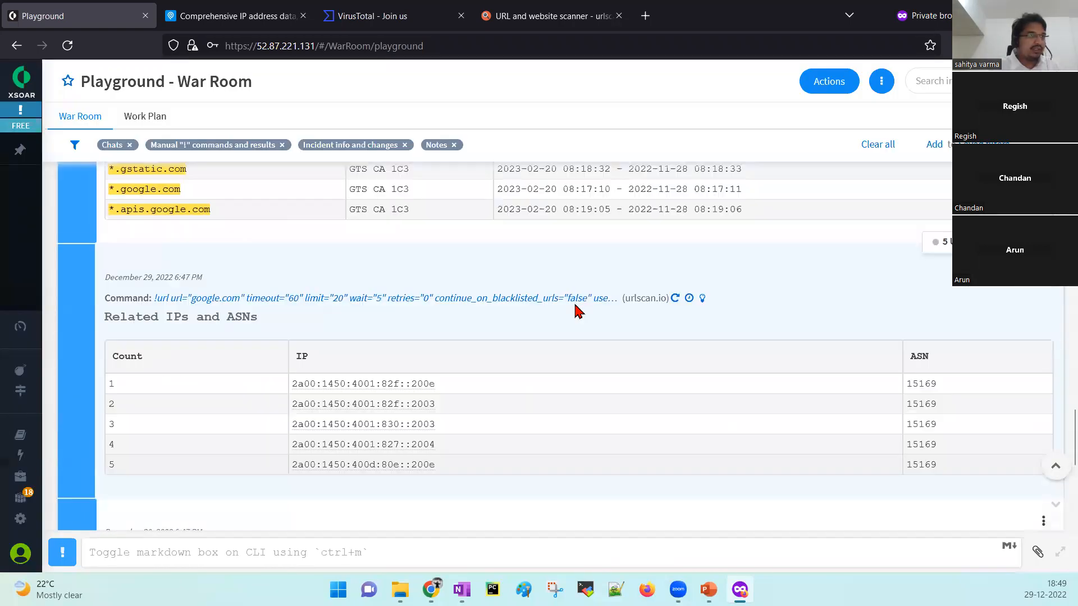
{"action": "scroll", "coordinate": [578, 308], "scroll_direction": "up", "scroll_amount": 15}
{"action": "scroll", "coordinate": [575, 304], "scroll_direction": "up", "scroll_amount": 12}
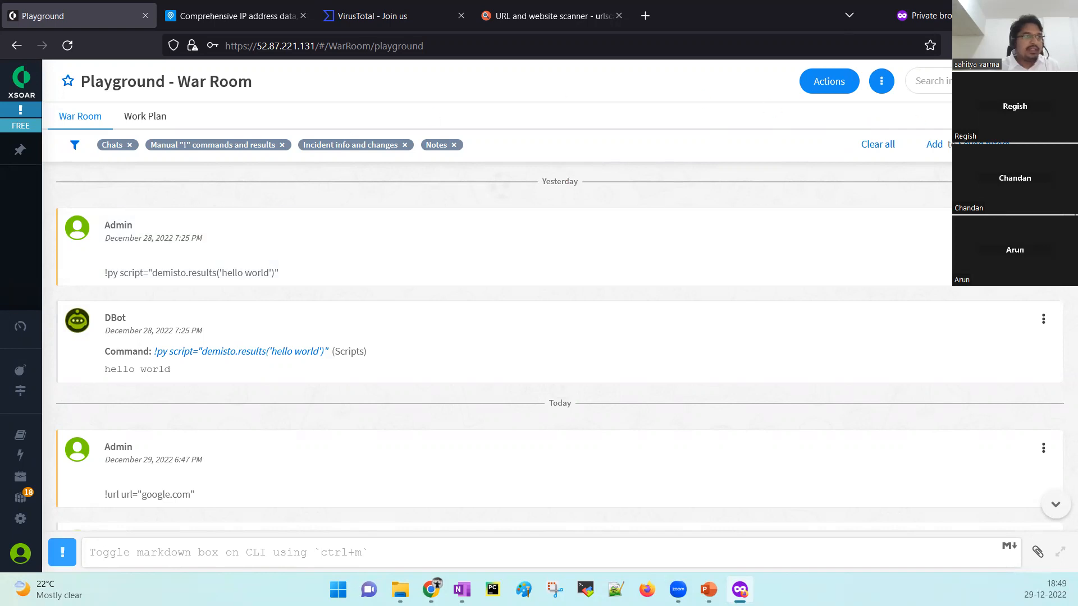
{"action": "left_click", "coordinate": [882, 84]}
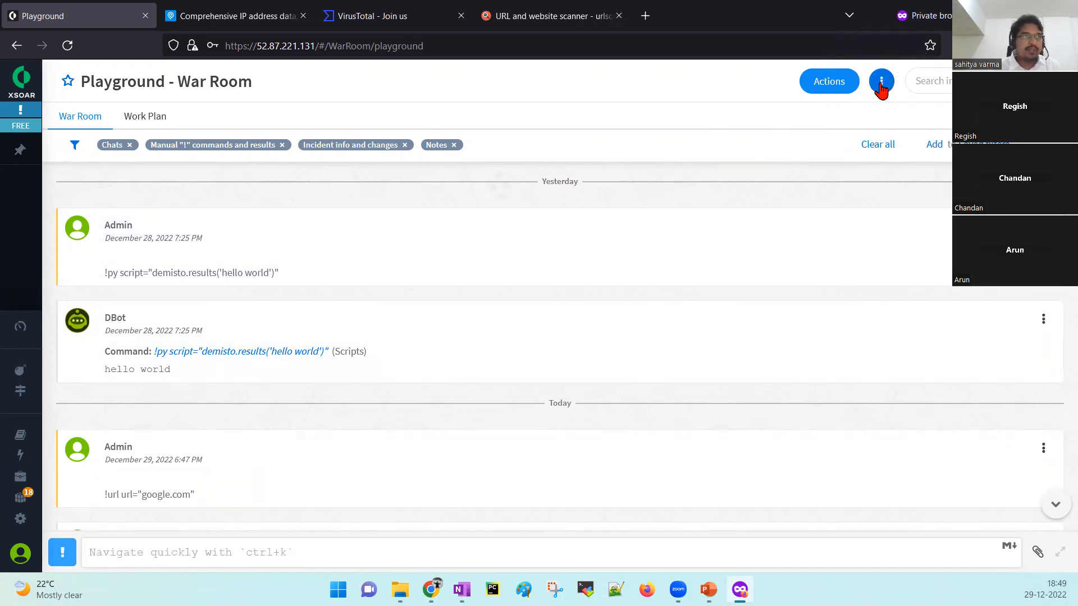
{"action": "left_click", "coordinate": [855, 185]}
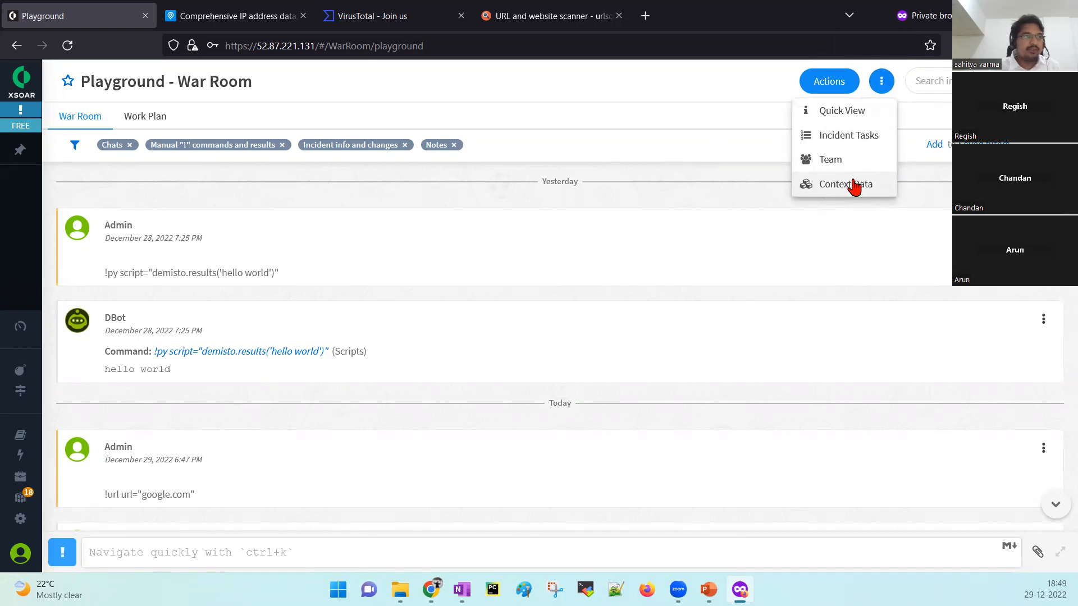
{"action": "left_click", "coordinate": [854, 185]}
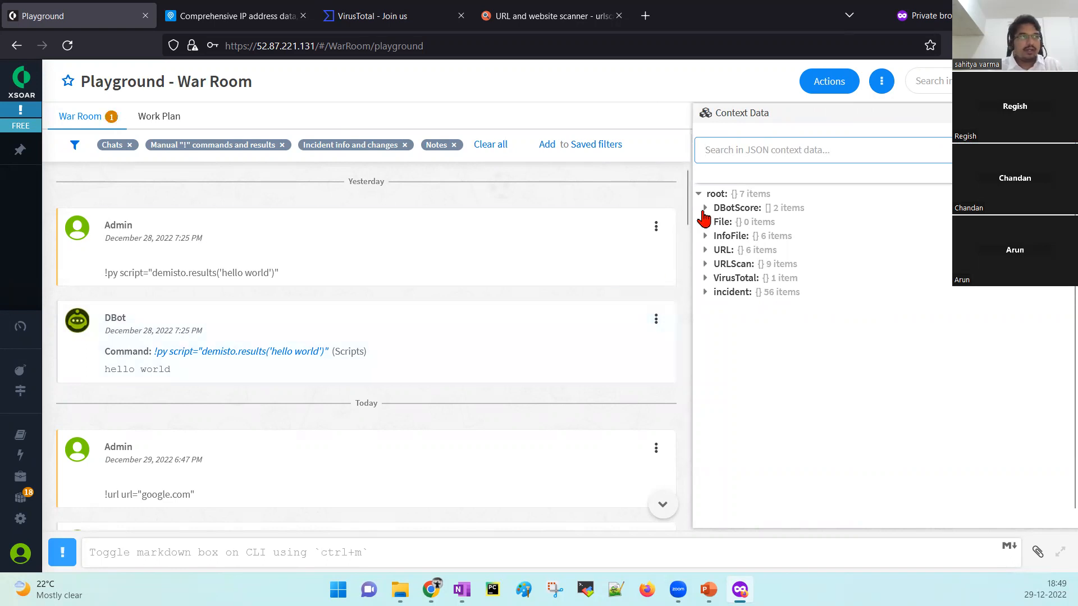
{"action": "left_click", "coordinate": [705, 208]}
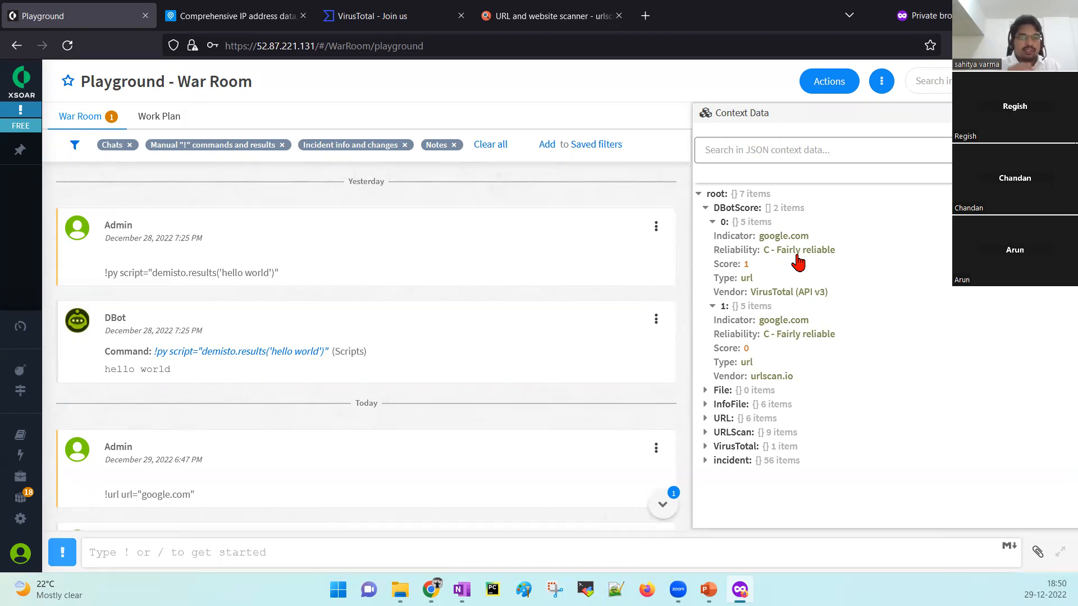
{"action": "left_click", "coordinate": [662, 504]}
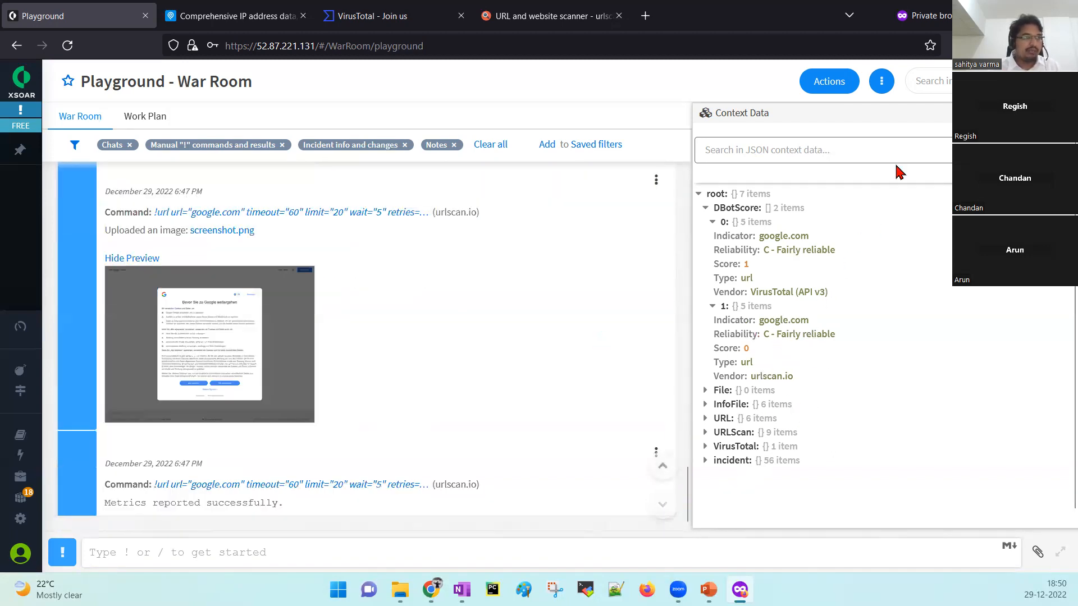
{"action": "left_click", "coordinate": [1064, 113]}
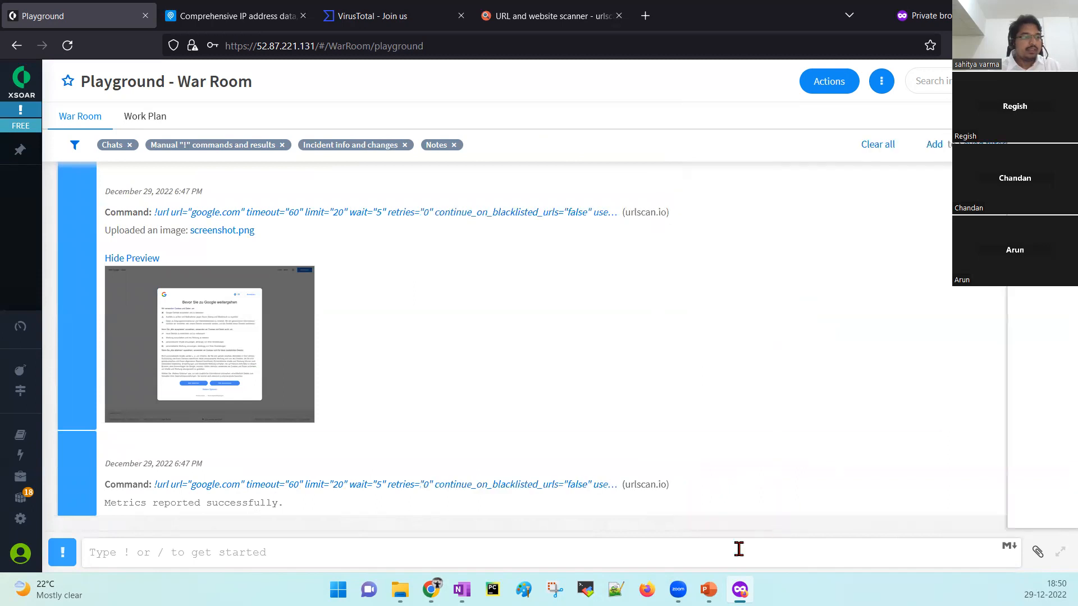
Look up the 'ip ip=8.8.8.8' command in the slide's commands table, then return to XSOAR.
{"action": "left_click", "coordinate": [709, 590]}
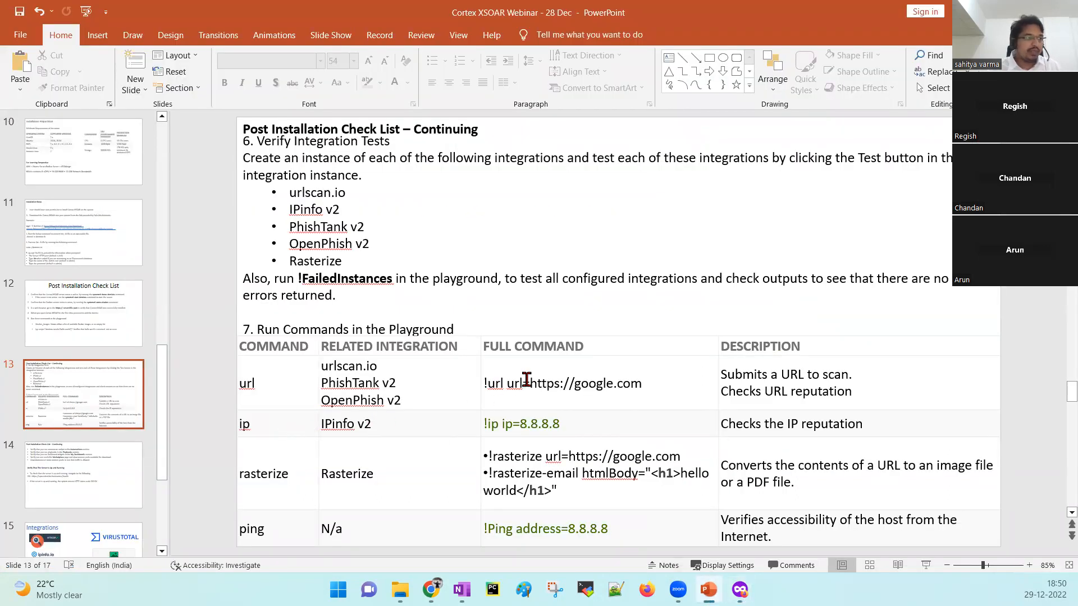
{"action": "left_click_drag", "start_coordinate": [666, 380], "coordinate": [471, 382]}
{"action": "double_click", "coordinate": [493, 424]}
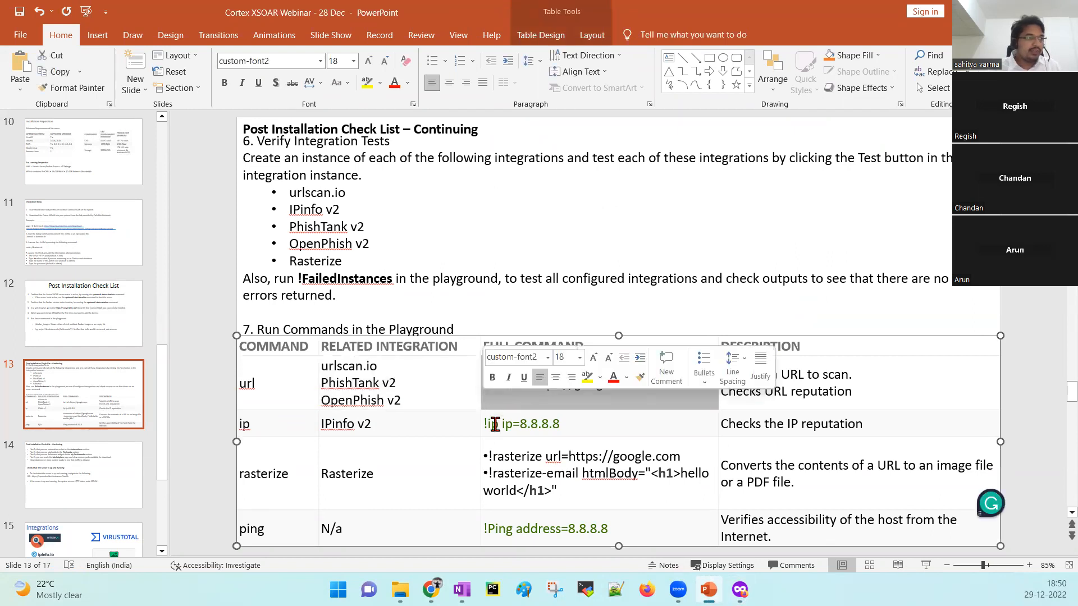
{"action": "left_click_drag", "start_coordinate": [589, 425], "coordinate": [491, 425]}
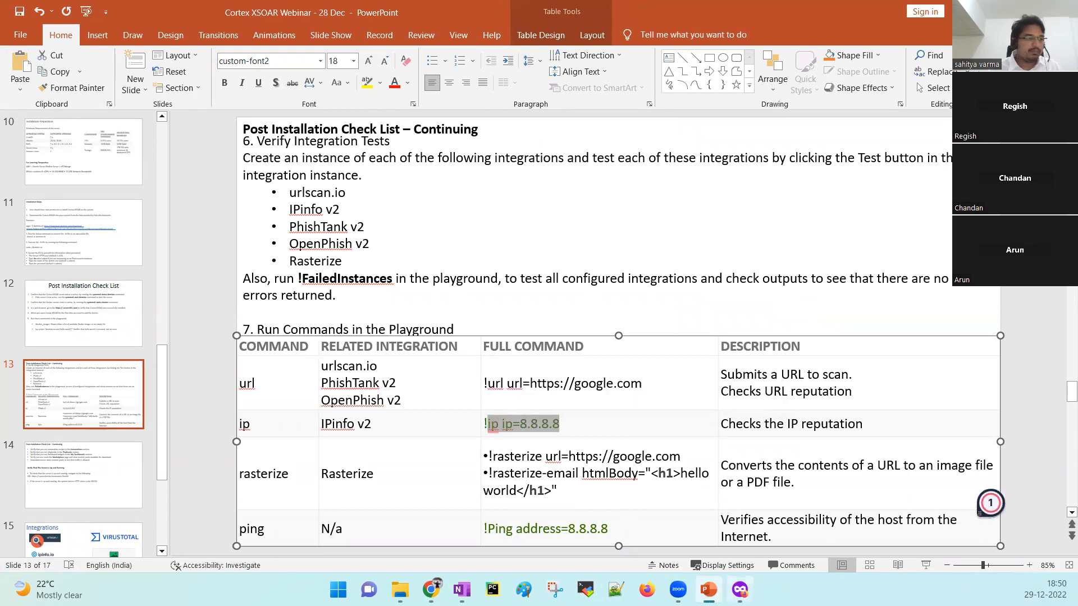
{"action": "key", "text": "alt+Tab"}
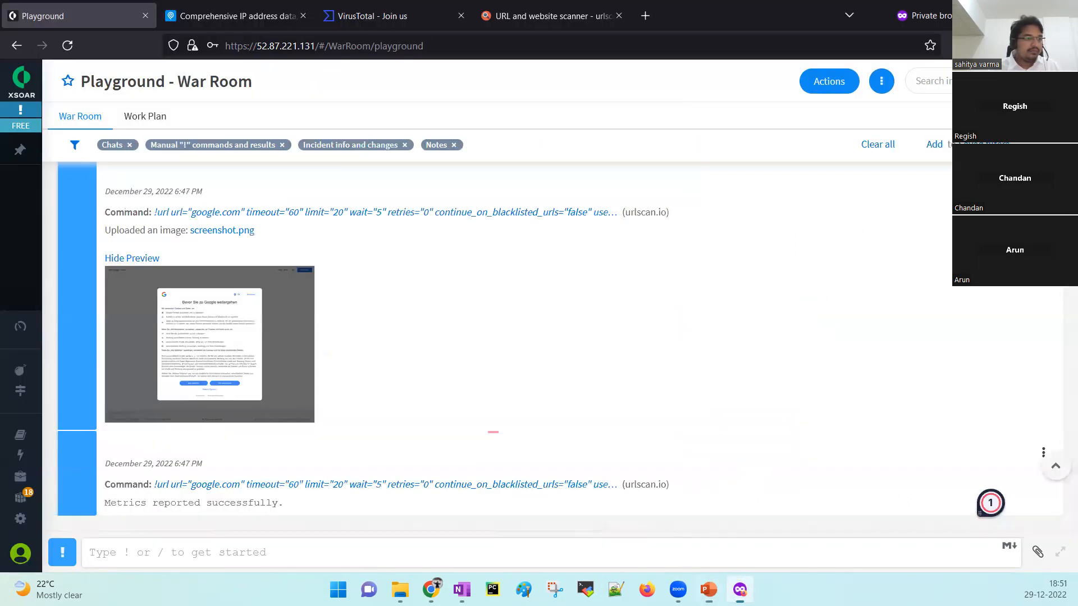
Run !ip ip="8.8.8.8" in the Playground War Room.
{"action": "left_click", "coordinate": [593, 549]}
{"action": "type", "text": "!"}
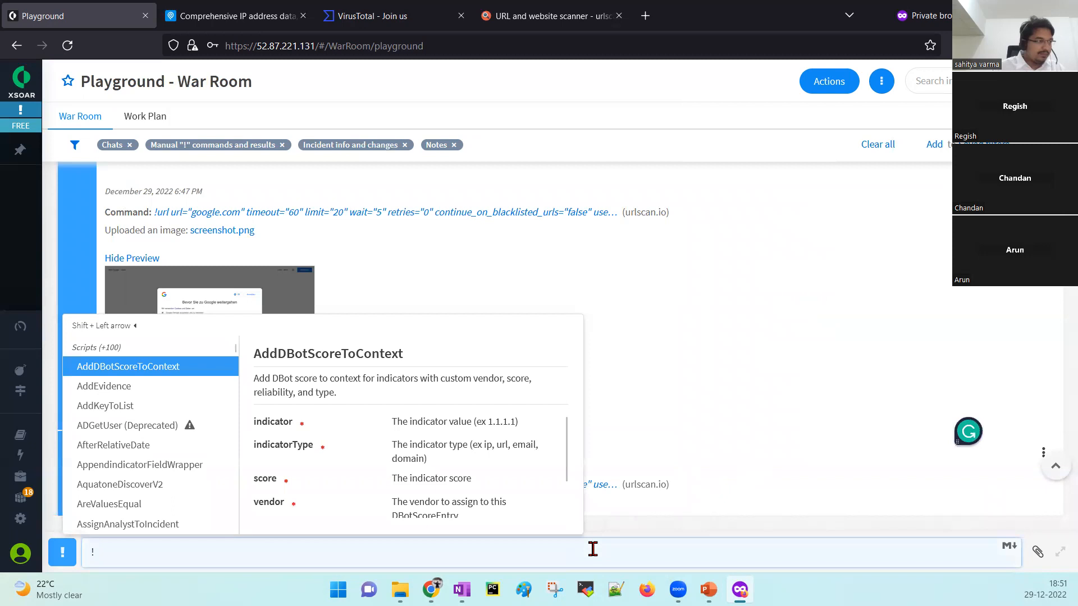
{"action": "type", "text": "ip"}
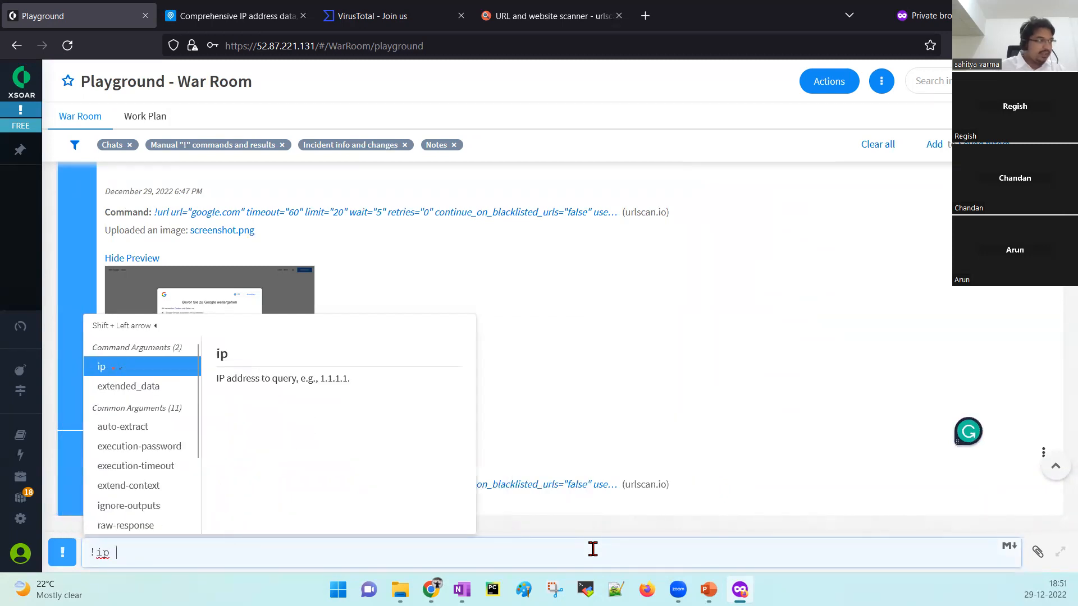
{"action": "key", "text": "Return"}
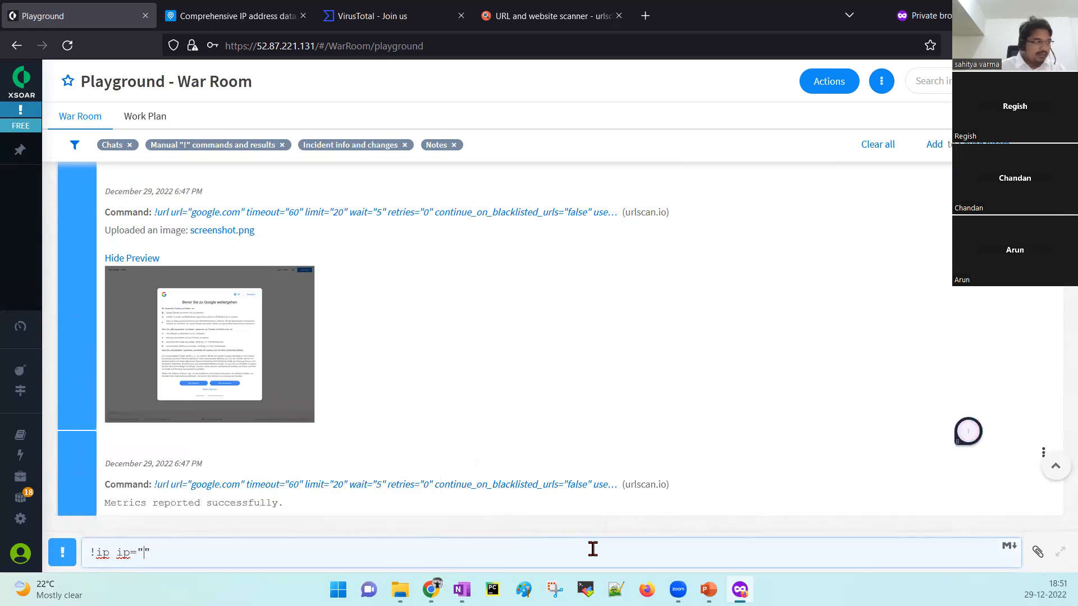
{"action": "type", "text": "8.8.8.8"}
{"action": "key", "text": "Return"}
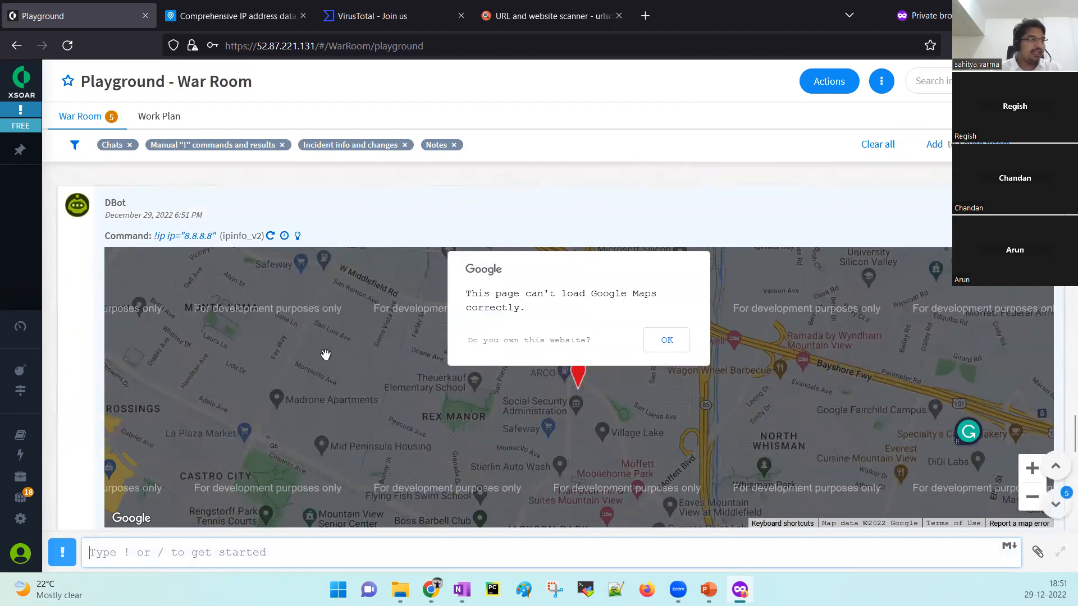
Review the 8.8.8.8 IPinfo and VirusTotal results (reputation 494, 2/87 positives), then switch to PowerPoint's checklist slide.
{"action": "scroll", "coordinate": [597, 410], "scroll_direction": "down", "scroll_amount": 5}
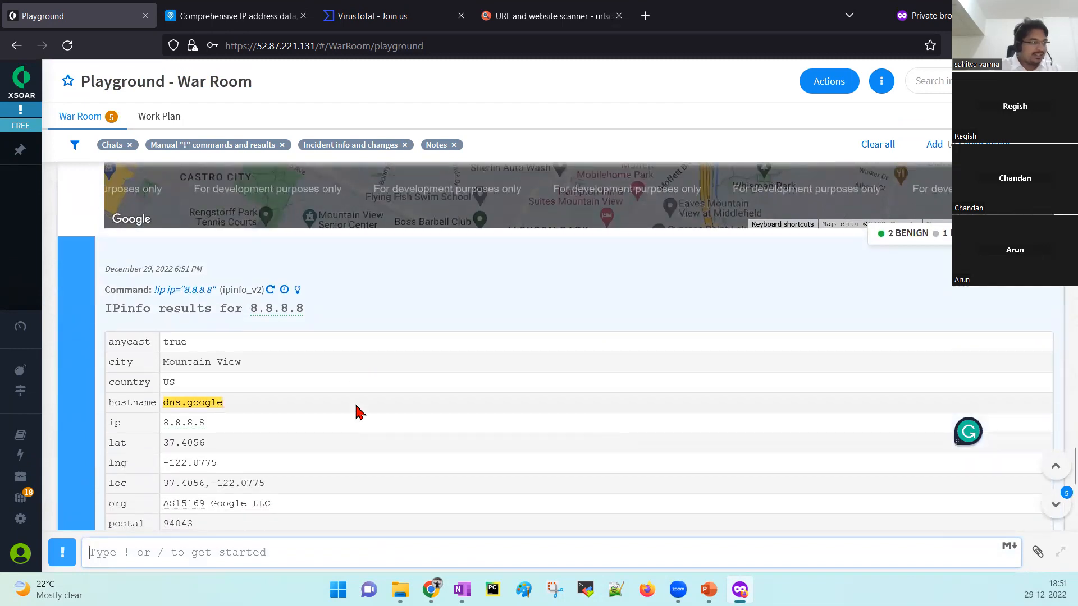
{"action": "scroll", "coordinate": [356, 411], "scroll_direction": "down", "scroll_amount": 2}
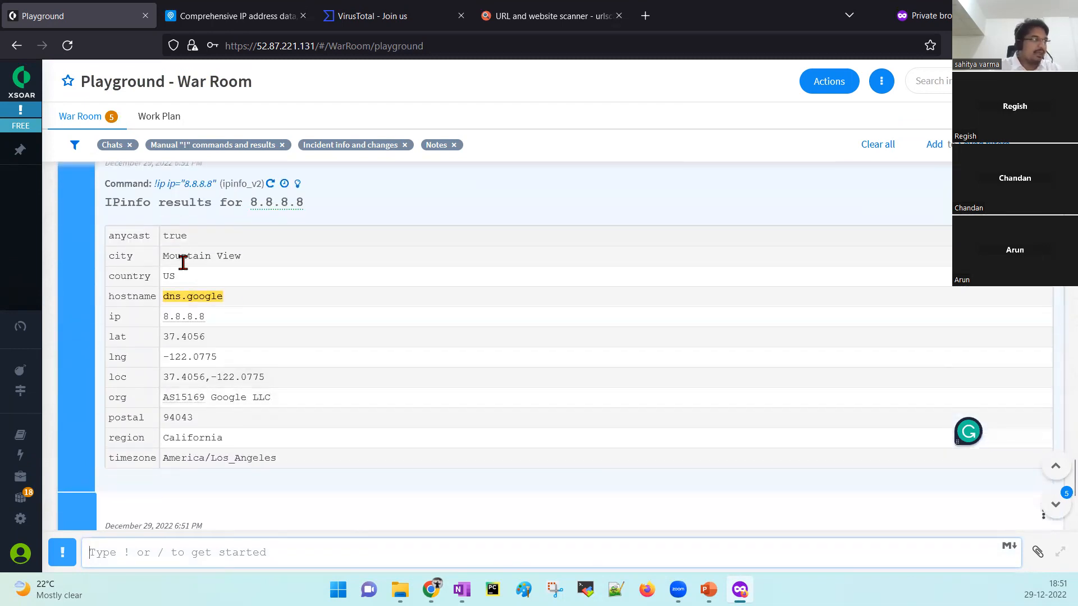
{"action": "scroll", "coordinate": [247, 354], "scroll_direction": "down", "scroll_amount": 2}
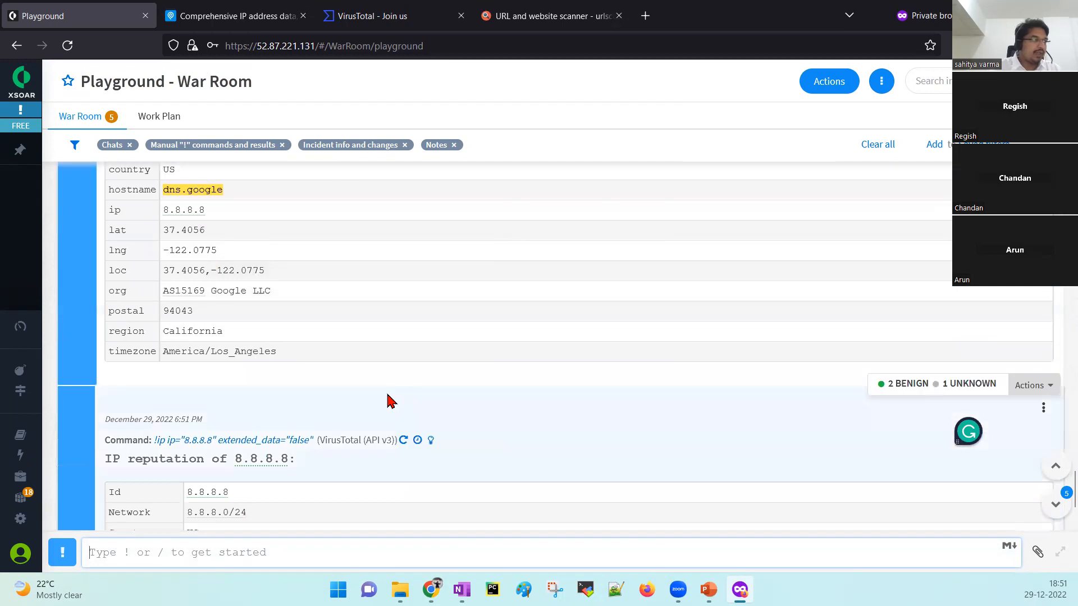
{"action": "scroll", "coordinate": [387, 402], "scroll_direction": "down", "scroll_amount": 2}
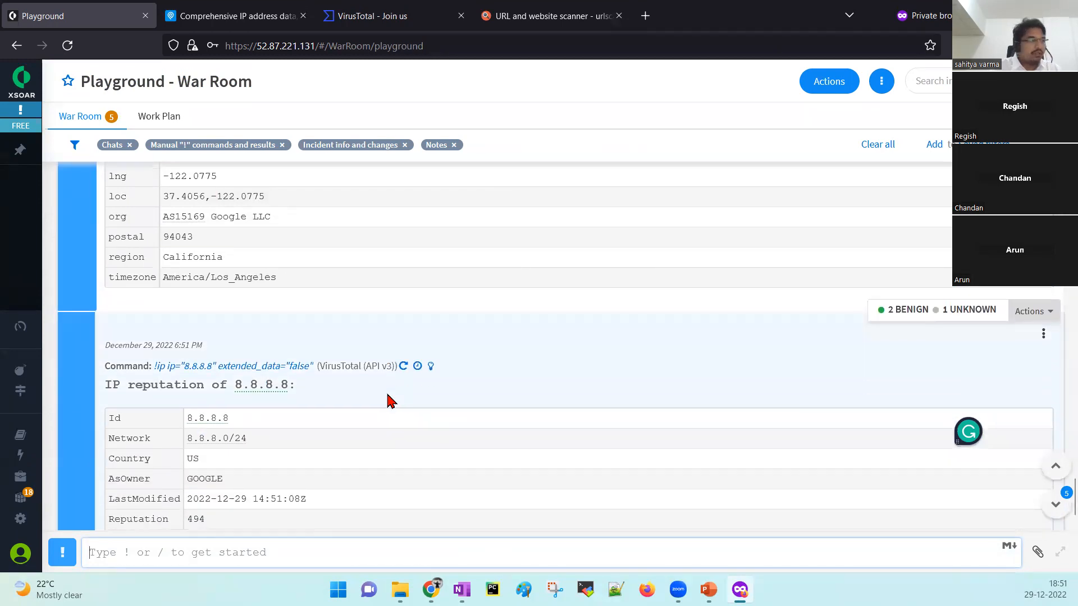
{"action": "scroll", "coordinate": [392, 401], "scroll_direction": "down", "scroll_amount": 1}
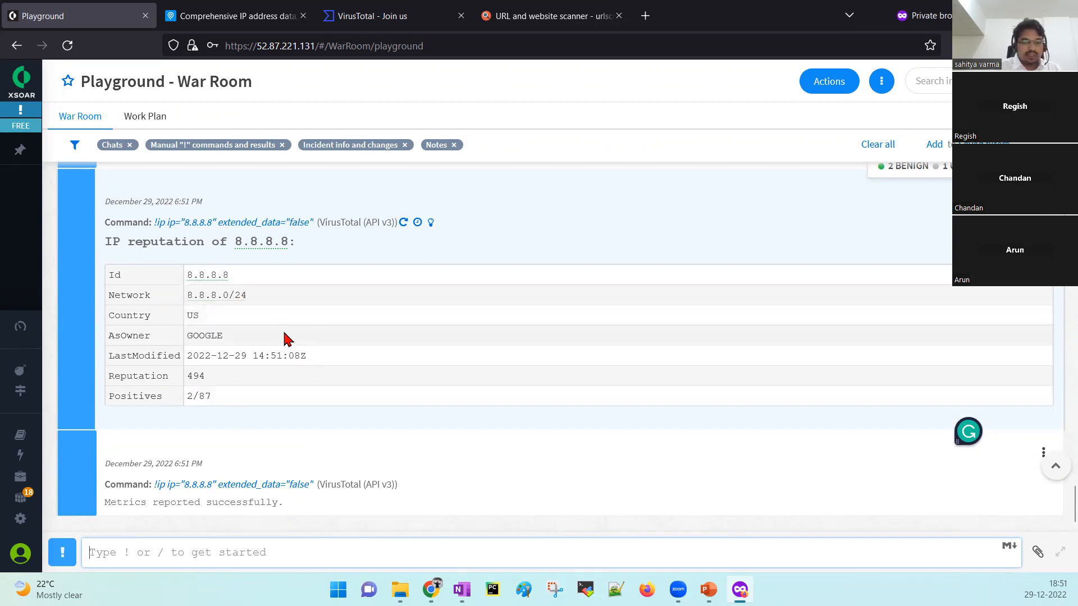
{"action": "left_click", "coordinate": [709, 590]}
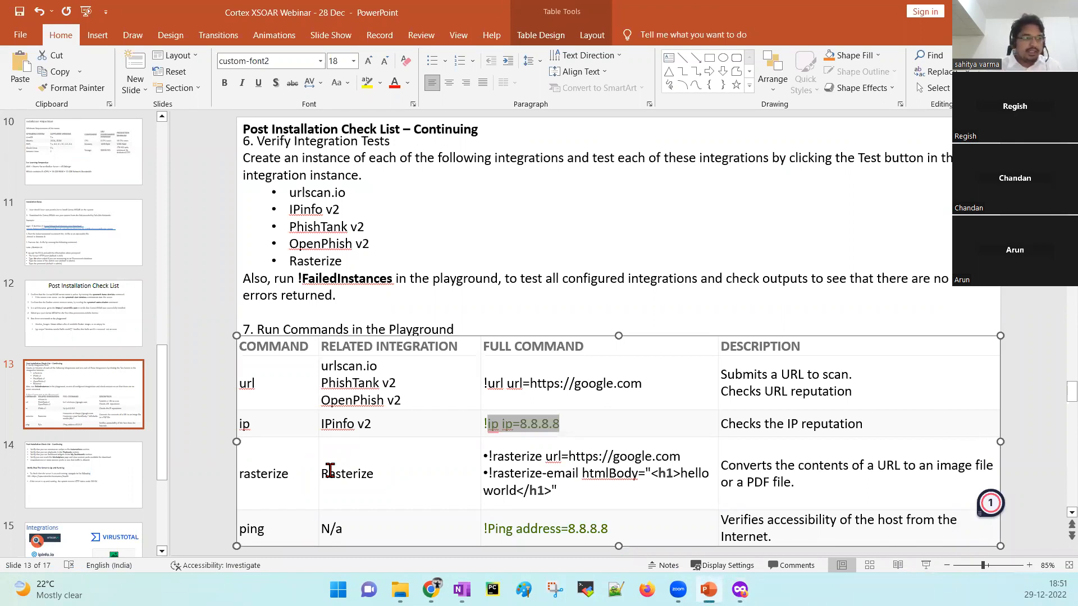
Switch back to the browser and open Cortex XSOAR's Settings page listing integration instances.
{"action": "left_click", "coordinate": [740, 589]}
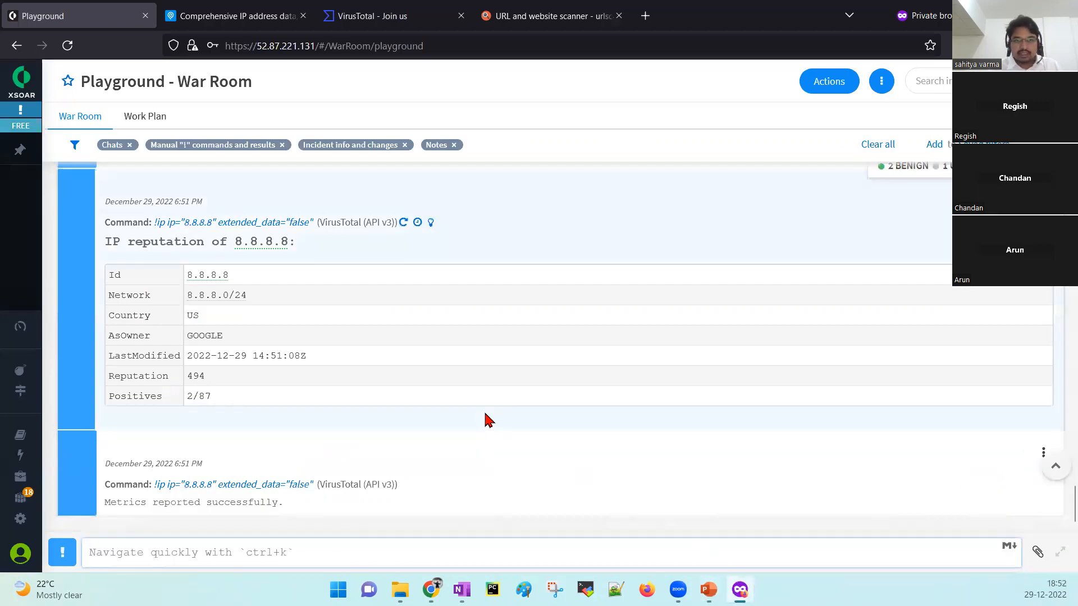
{"action": "left_click", "coordinate": [48, 523]}
{"action": "left_click", "coordinate": [48, 522]}
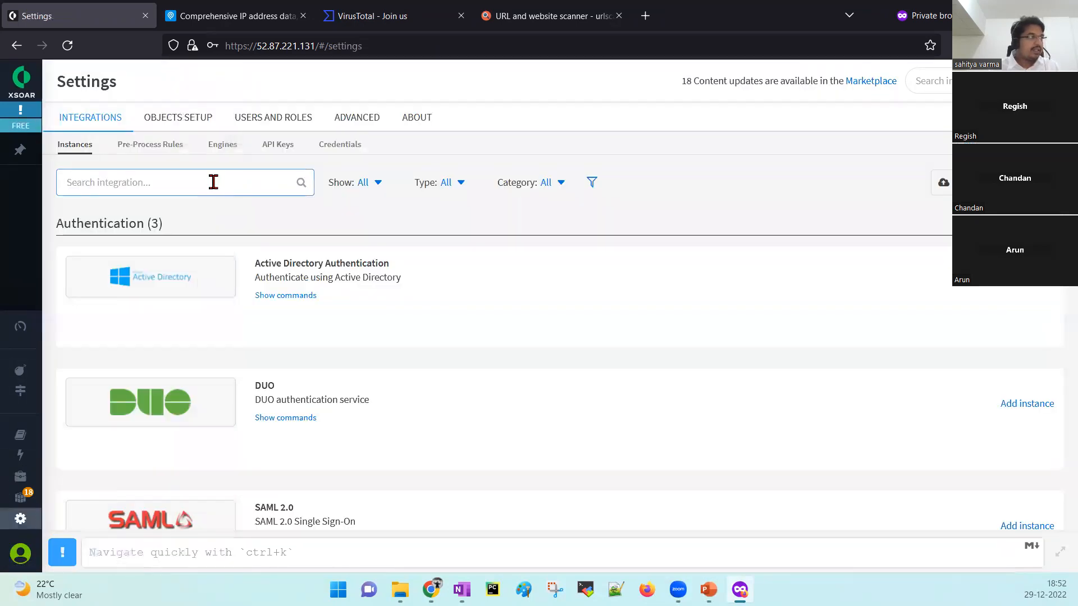
Filter integrations by 'ras', test Rasterize_default_instance to Success, and save it.
{"action": "type", "text": "ras"}
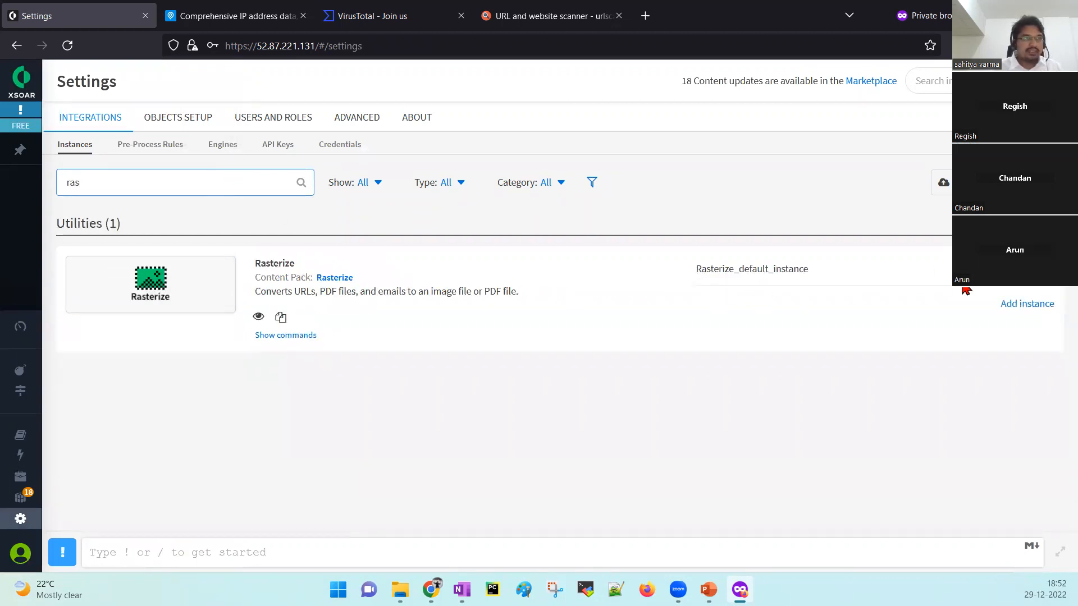
{"action": "left_click", "coordinate": [1005, 270]}
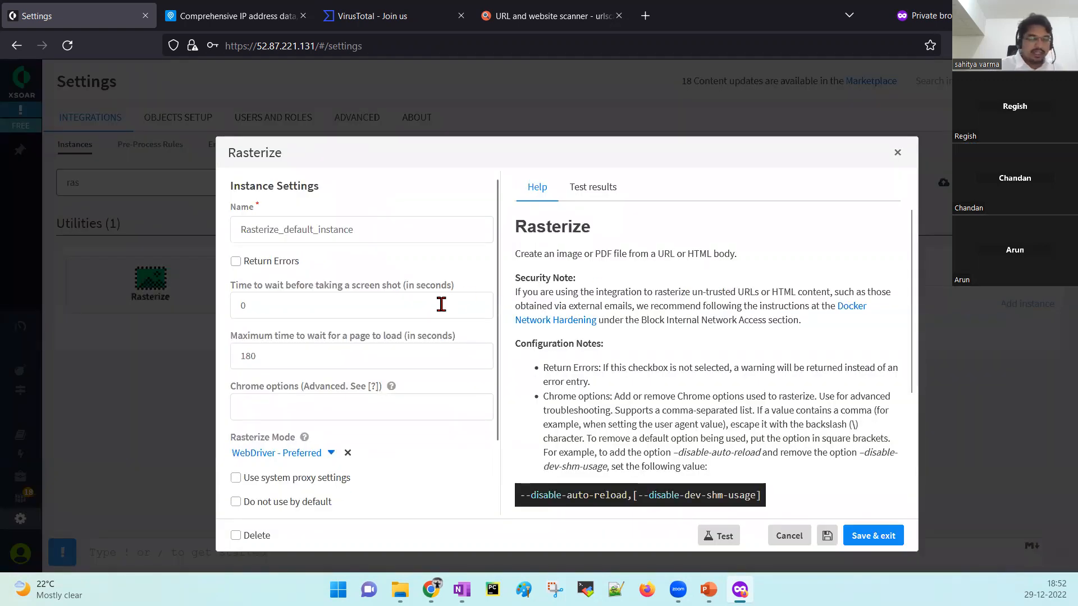
{"action": "scroll", "coordinate": [440, 306], "scroll_direction": "down", "scroll_amount": 2}
{"action": "scroll", "coordinate": [421, 387], "scroll_direction": "up", "scroll_amount": 1}
{"action": "scroll", "coordinate": [420, 385], "scroll_direction": "up", "scroll_amount": 1}
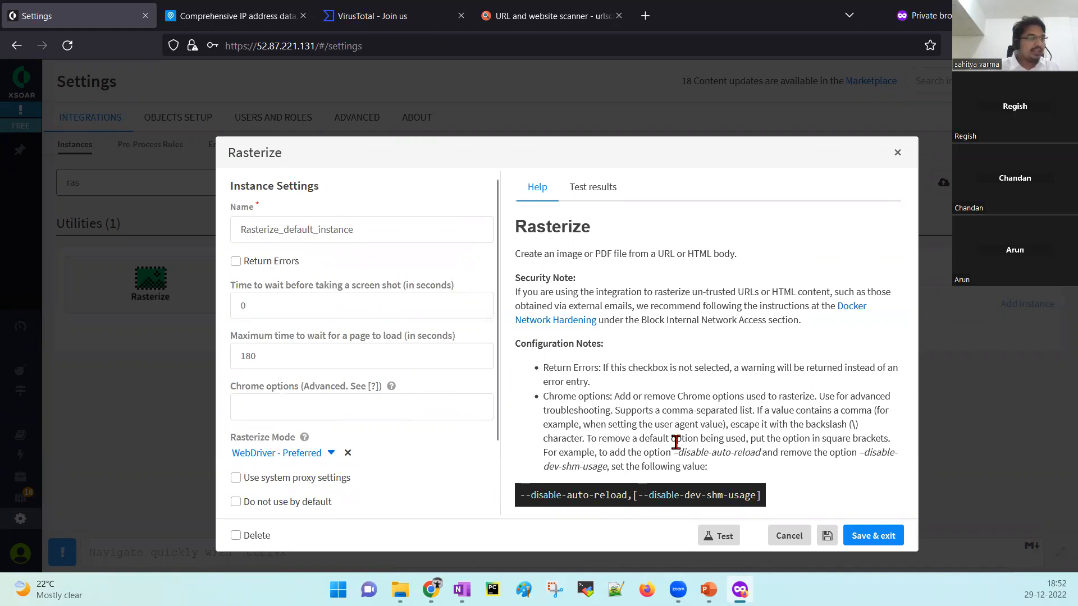
{"action": "left_click", "coordinate": [721, 539]}
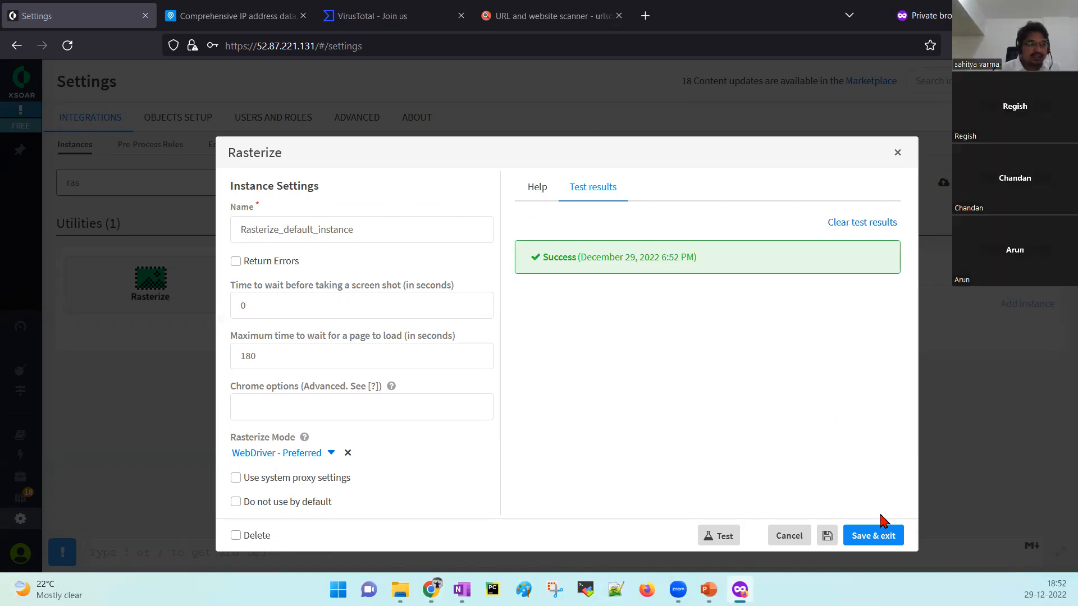
{"action": "left_click", "coordinate": [877, 536]}
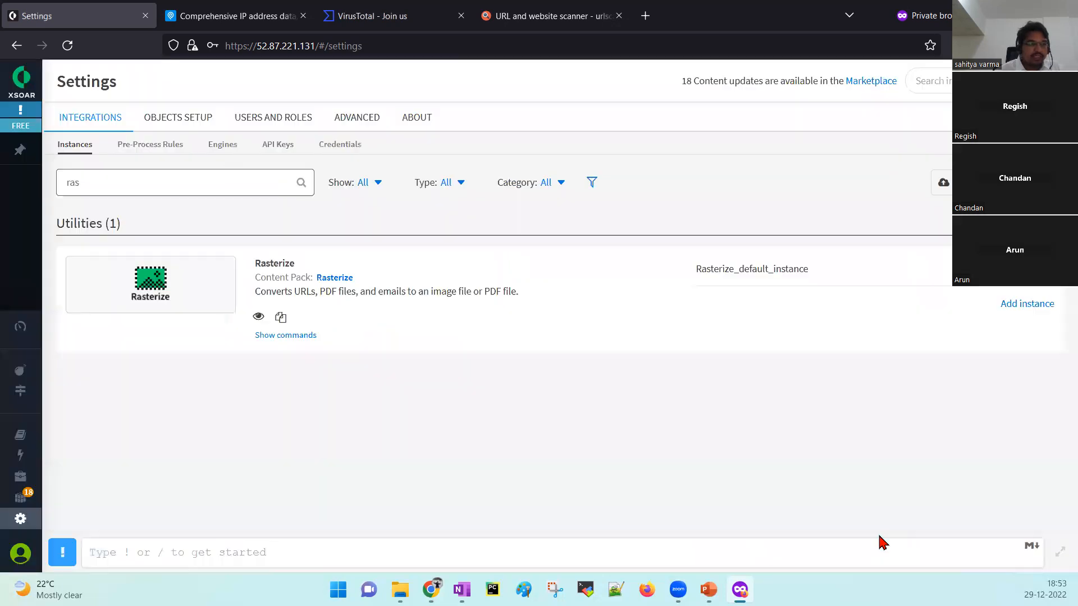
Run !rasterize url="google.com" in the Playground to produce a url.png screenshot of Google.
{"action": "left_click", "coordinate": [322, 553]}
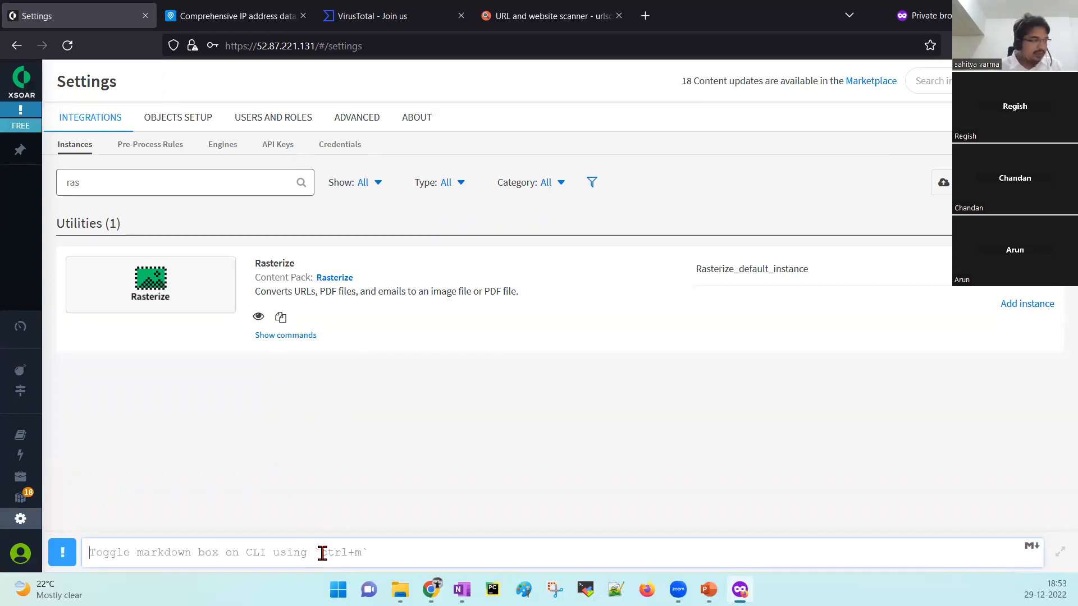
{"action": "type", "text": "!"}
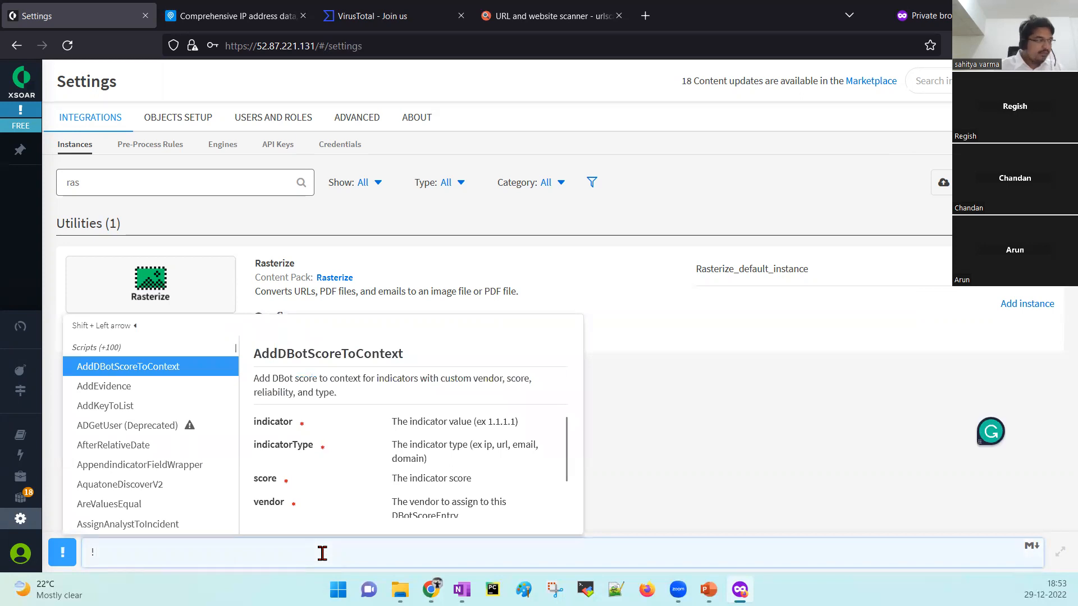
{"action": "type", "text": "rast"}
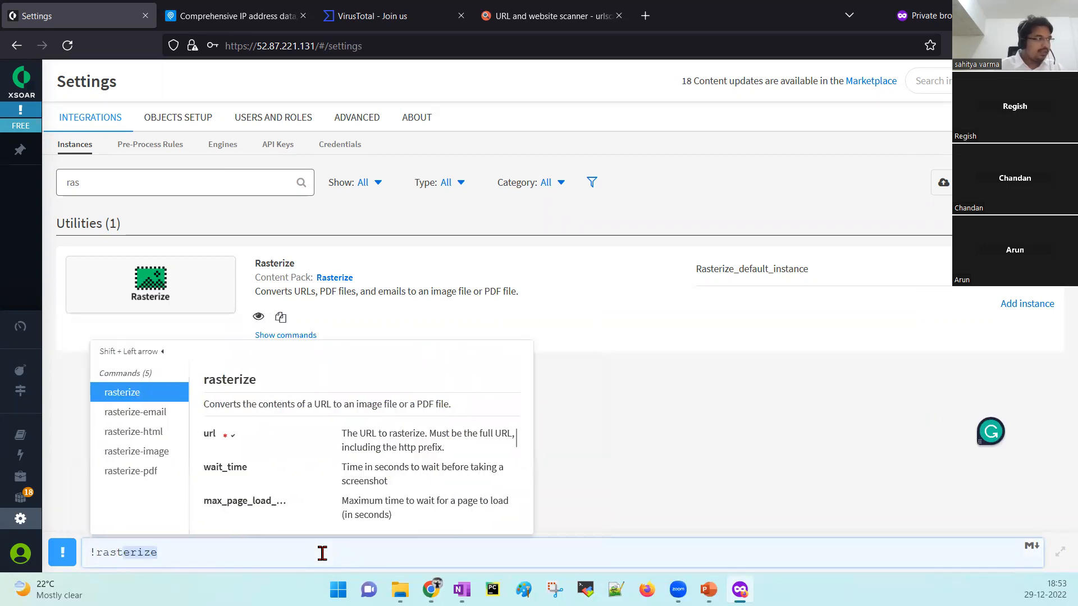
{"action": "key", "text": "Tab"}
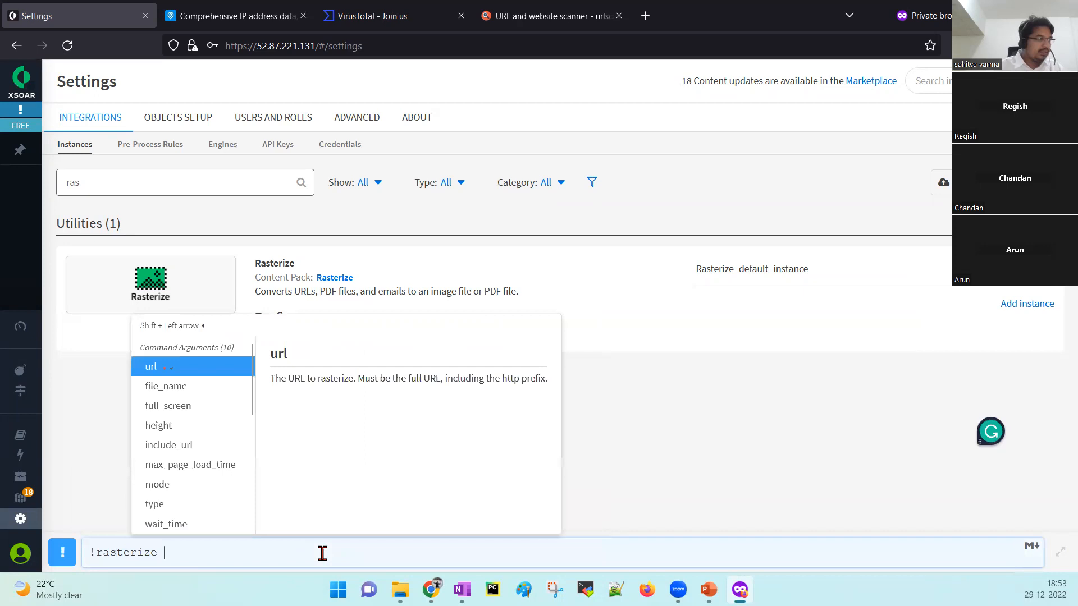
{"action": "key", "text": "Tab"}
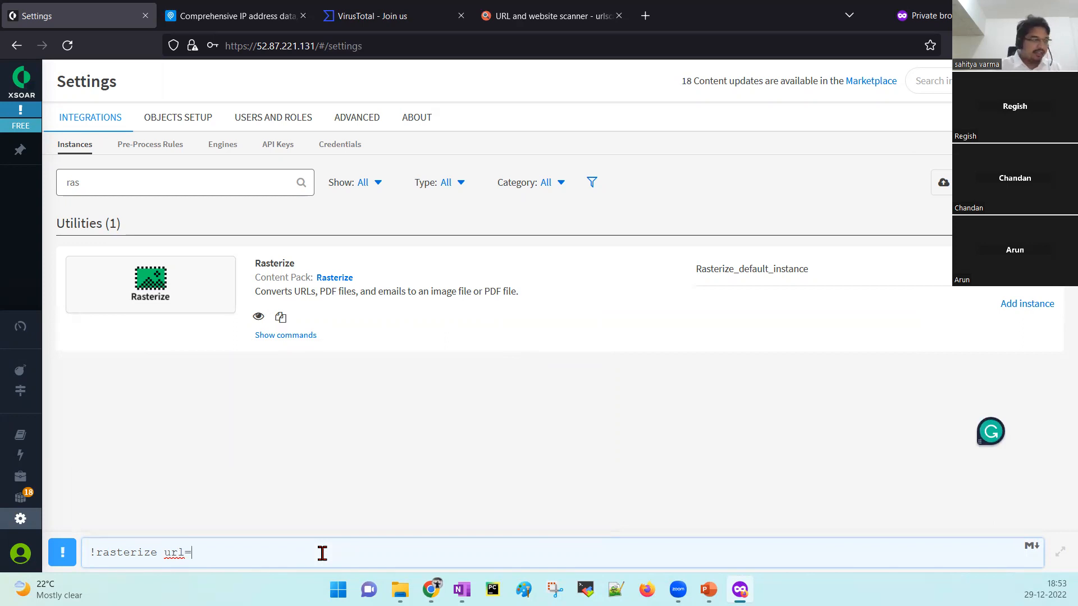
{"action": "type", "text": "\"google.com"}
{"action": "key", "text": "Return"}
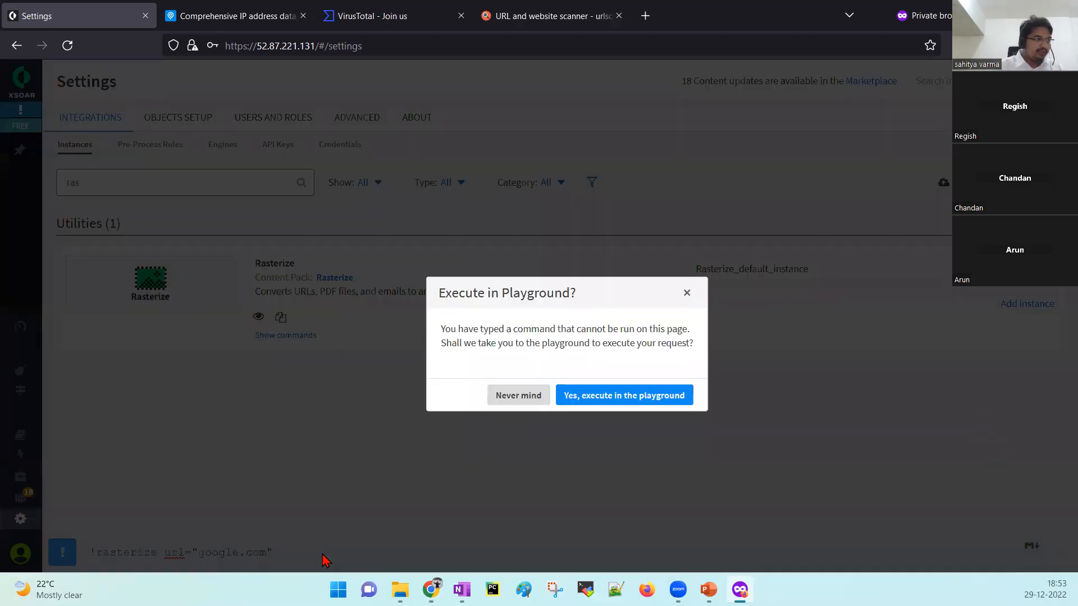
{"action": "left_click", "coordinate": [612, 401]}
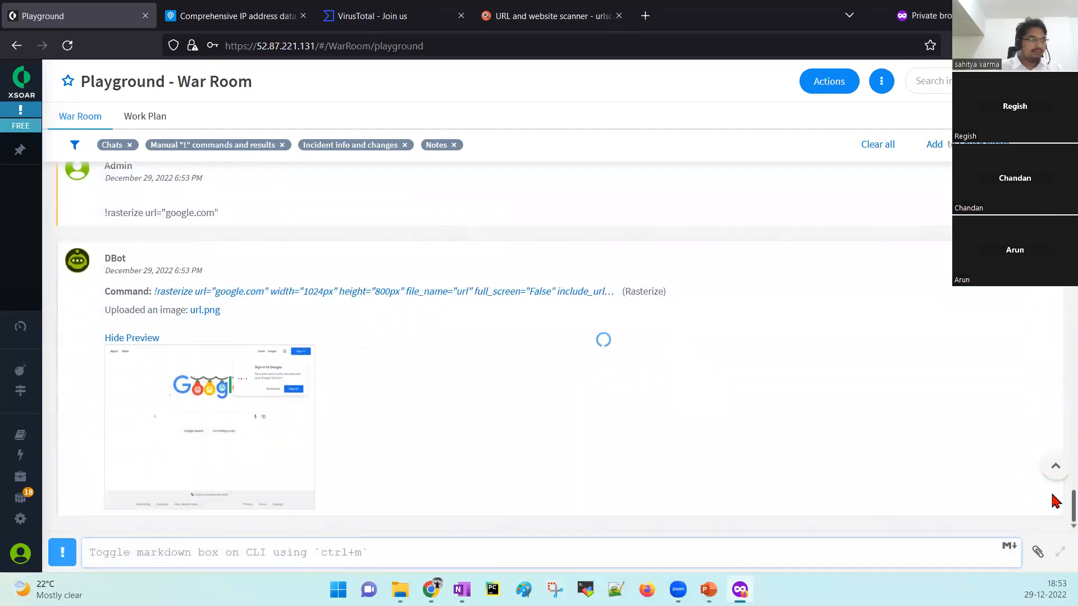
View the full-size Google screenshot, then select the !rasterize-email line on the PowerPoint slide.
{"action": "left_click", "coordinate": [218, 377]}
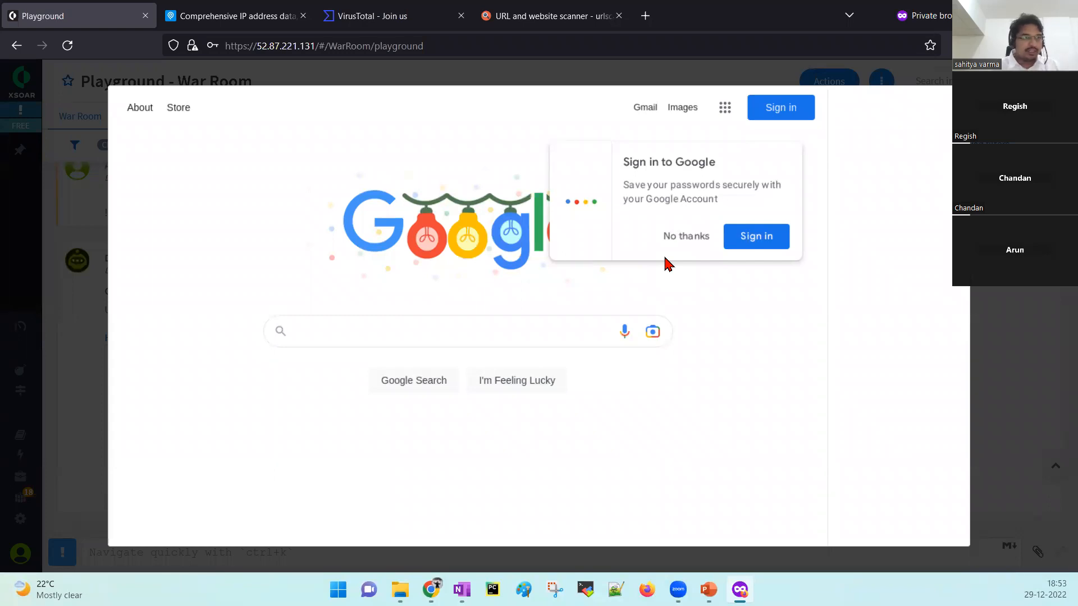
{"action": "left_click", "coordinate": [1015, 325]}
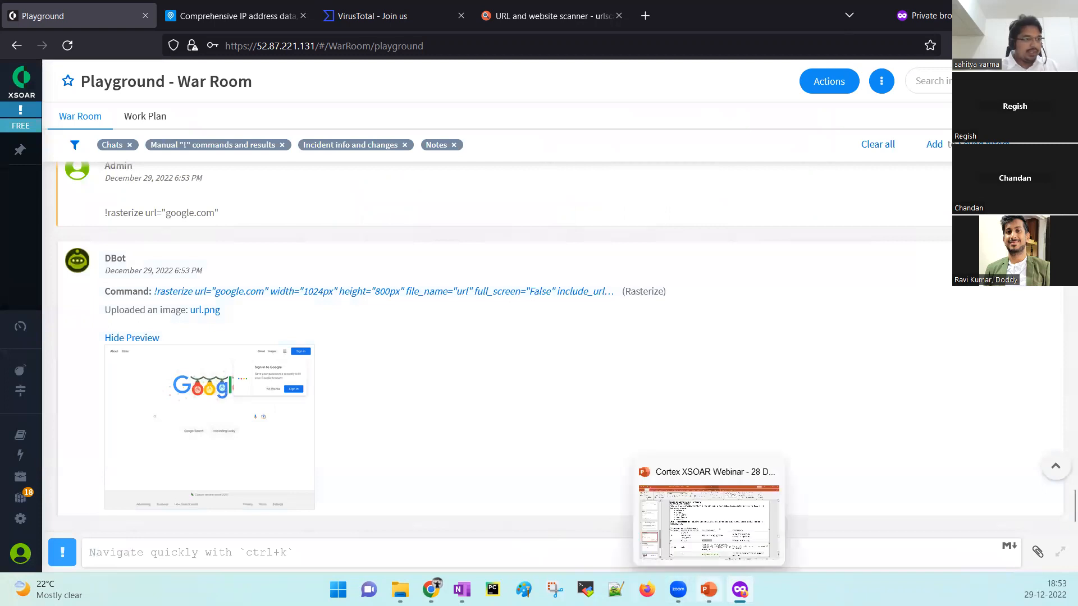
{"action": "left_click", "coordinate": [709, 590]}
{"action": "left_click_drag", "start_coordinate": [558, 491], "coordinate": [487, 474]}
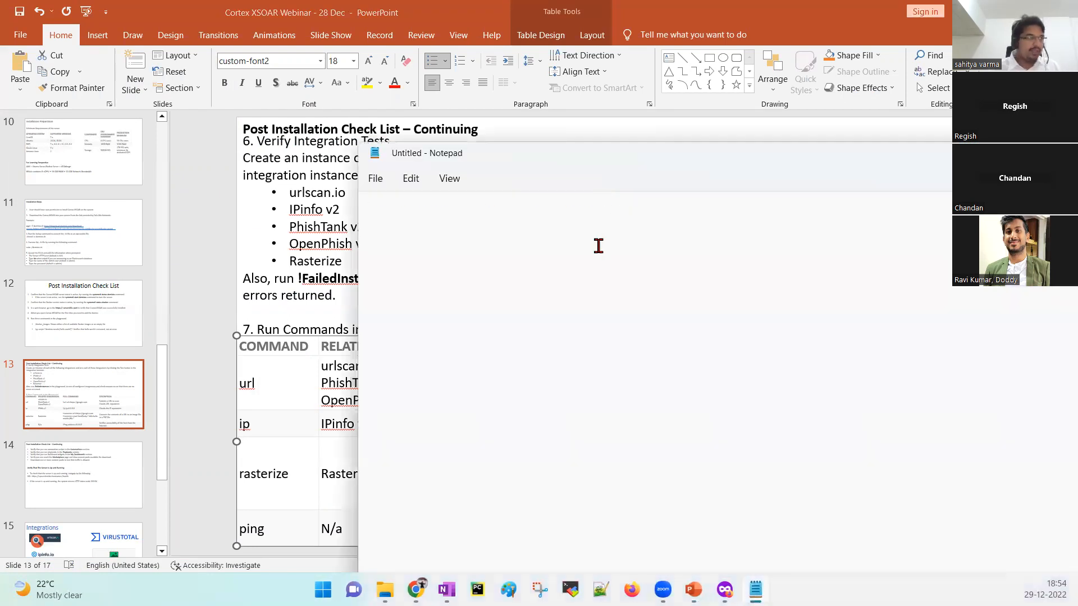
Paste the rasterize-email command into Notepad, minimize it, and return to the XSOAR Playground command line.
{"action": "type", "text": "!rasterize-email htmlBody=\"<h1>hello world</h1>\""}
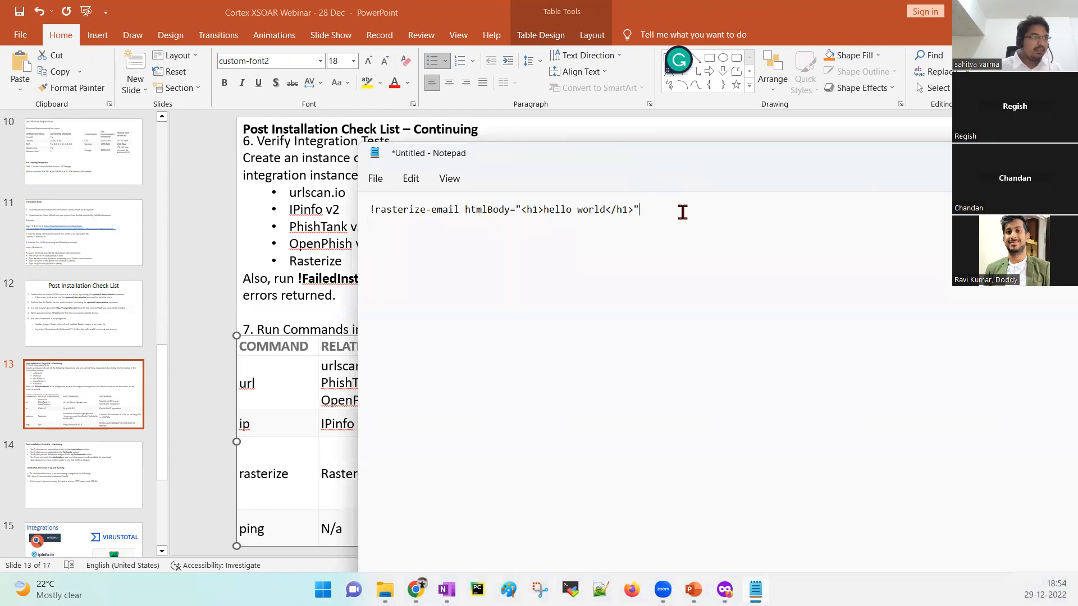
{"action": "key", "text": "ctrl+a"}
{"action": "key", "text": "ctrl+c"}
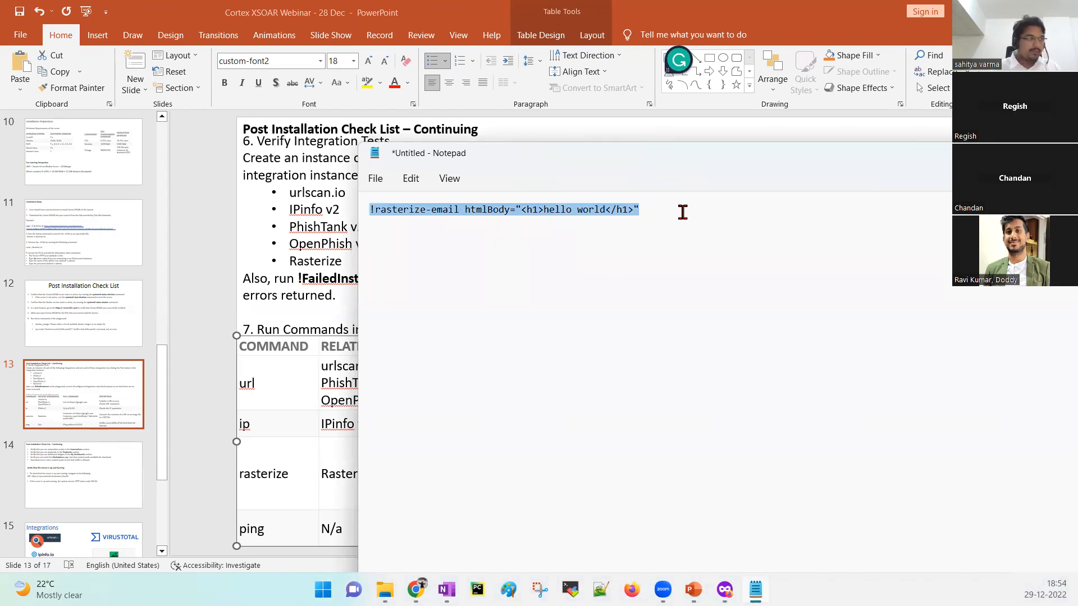
{"action": "left_click_drag", "start_coordinate": [910, 160], "coordinate": [818, 165]}
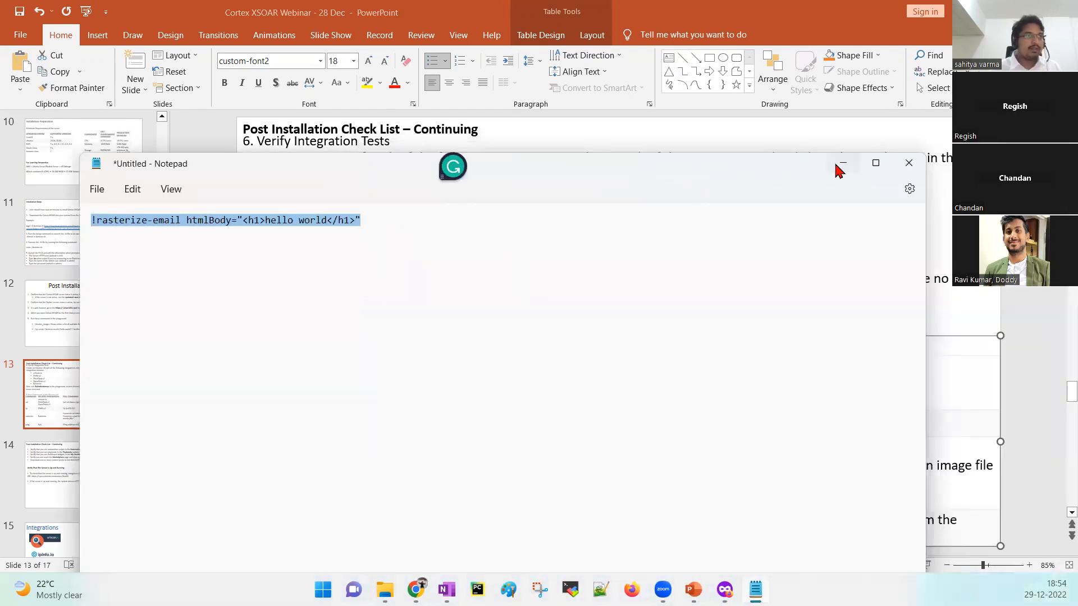
{"action": "left_click", "coordinate": [843, 164]}
{"action": "mouse_move", "coordinate": [416, 590]}
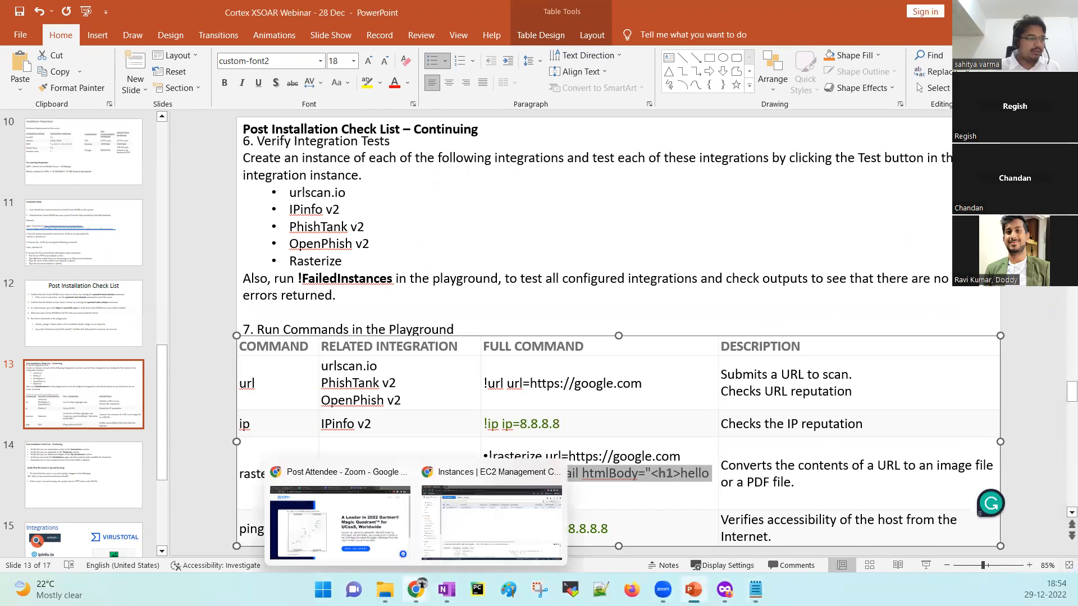
{"action": "left_click", "coordinate": [725, 590]}
{"action": "left_click", "coordinate": [469, 560]}
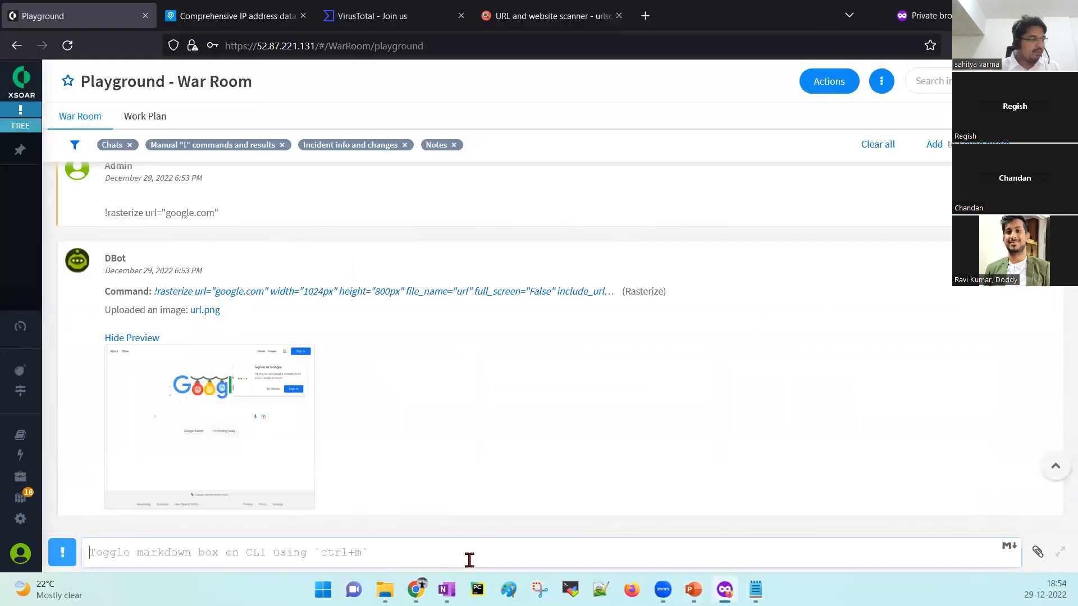
Paste and run !rasterize-email htmlBody="<h1>hello world</h1>" in the Playground.
{"action": "key", "text": "ctrl+v"}
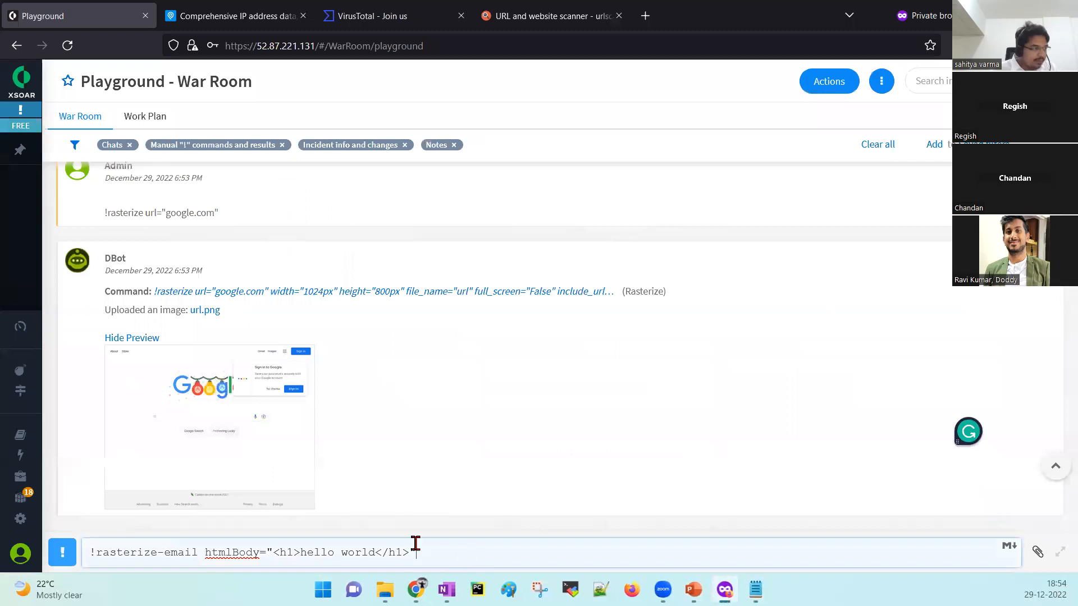
{"action": "left_click_drag", "start_coordinate": [198, 552], "coordinate": [96, 556]}
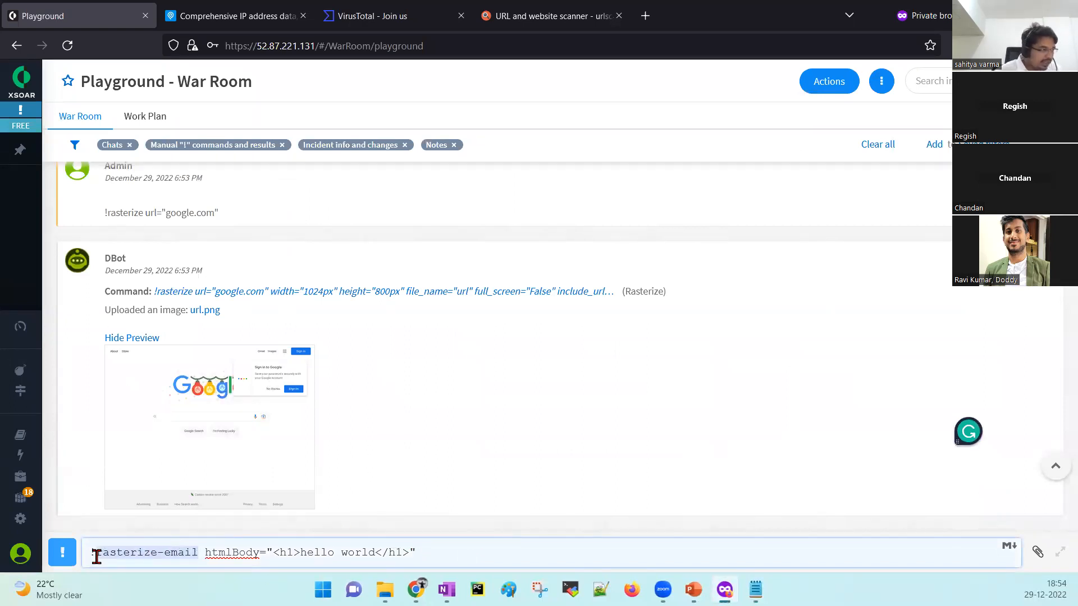
{"action": "left_click", "coordinate": [235, 553]}
{"action": "double_click", "coordinate": [235, 553]}
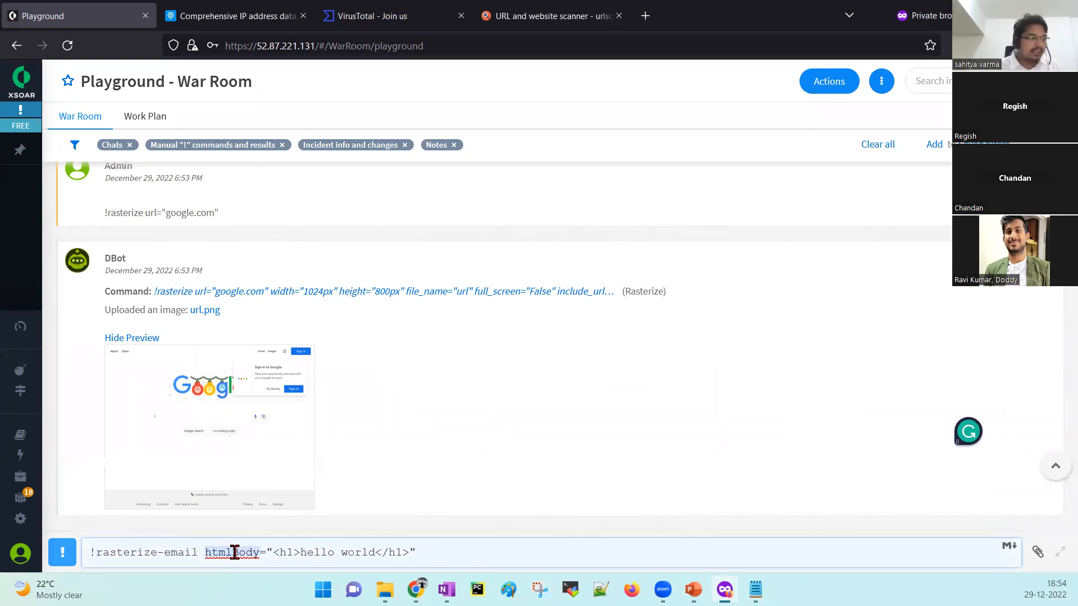
{"action": "left_click", "coordinate": [286, 553]}
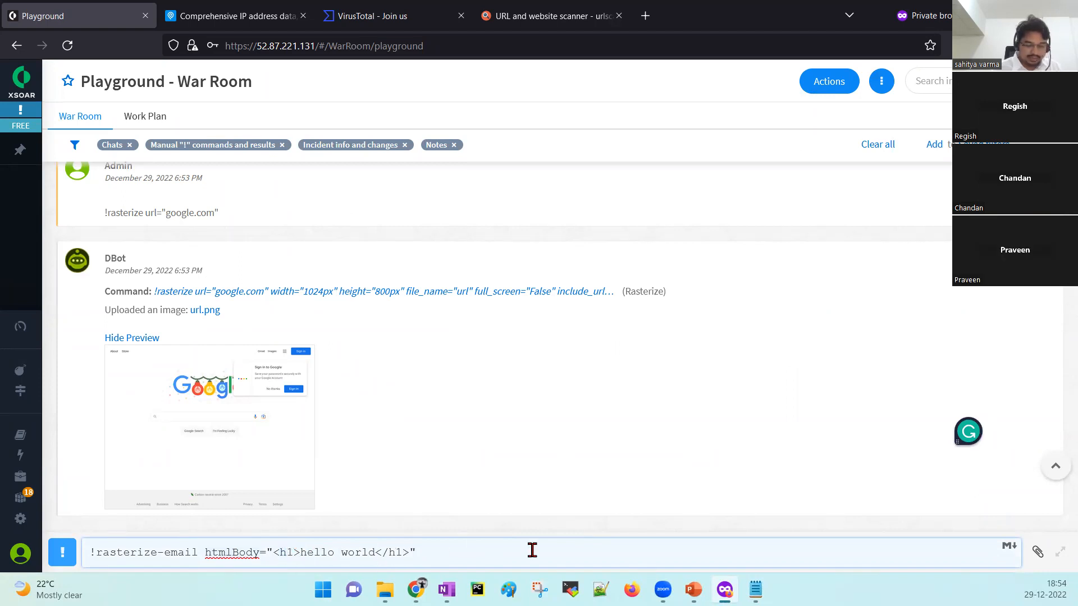
{"action": "key", "text": "Return"}
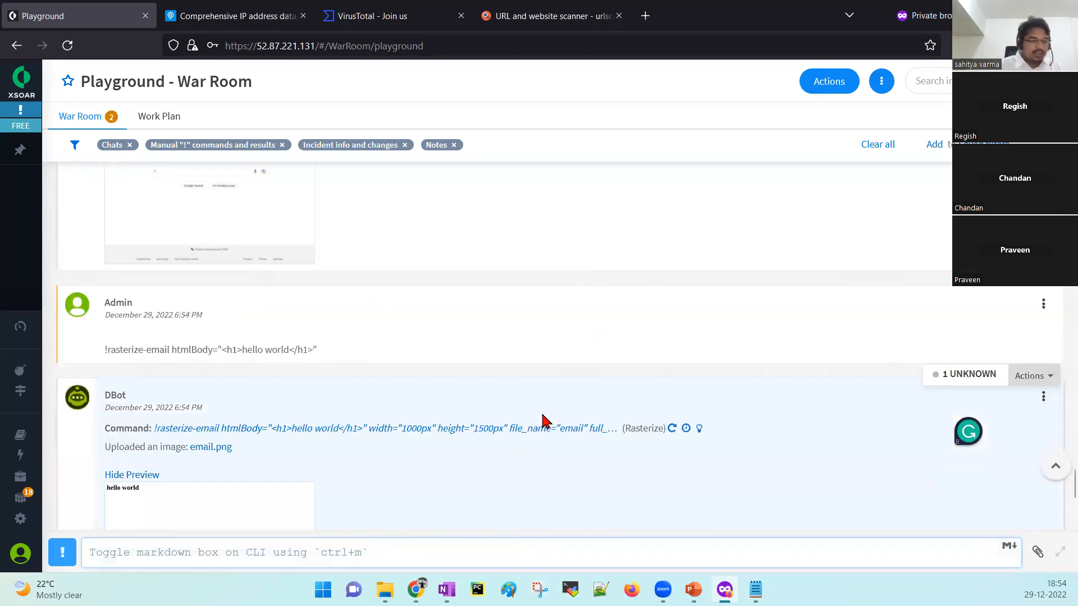
Check the email.png preview showing 'hello world', then switch back to the slide deck.
{"action": "scroll", "coordinate": [416, 409], "scroll_direction": "down", "scroll_amount": 3}
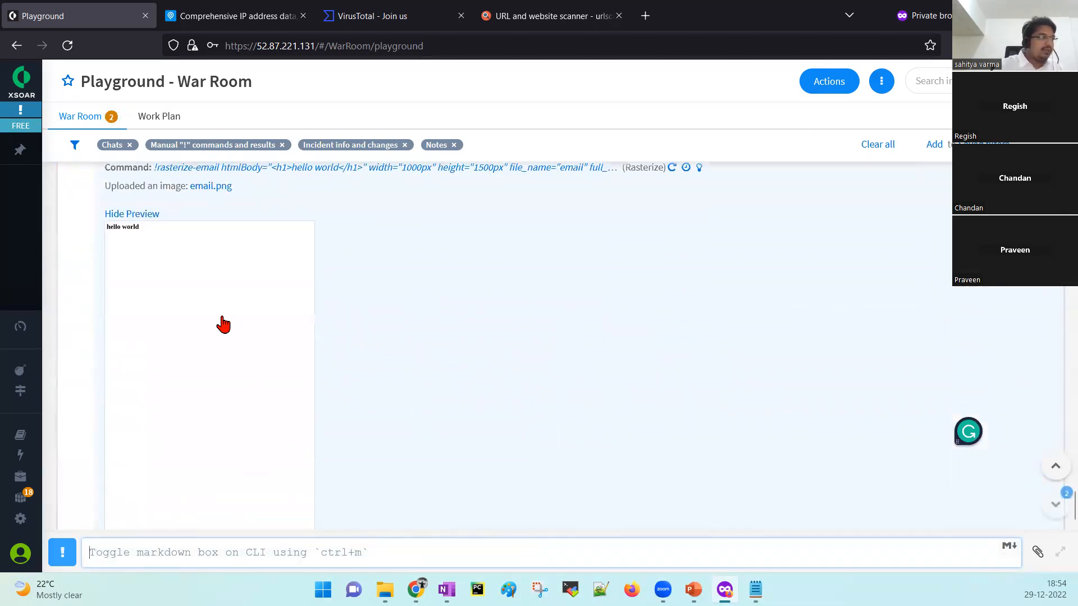
{"action": "scroll", "coordinate": [185, 315], "scroll_direction": "up", "scroll_amount": 1}
{"action": "scroll", "coordinate": [607, 205], "scroll_direction": "up", "scroll_amount": 2}
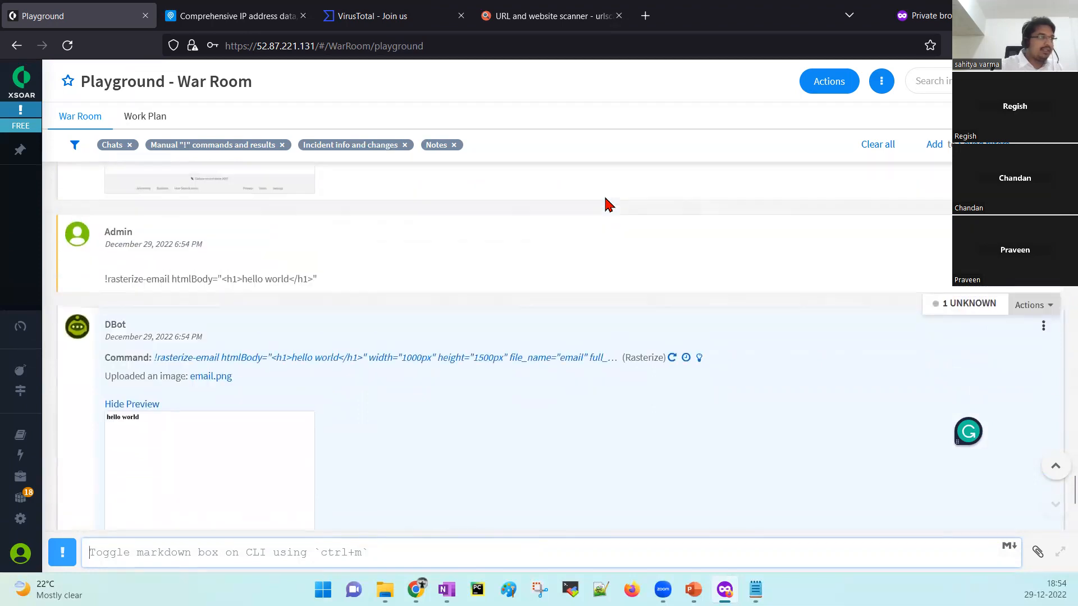
{"action": "scroll", "coordinate": [279, 503], "scroll_direction": "down", "scroll_amount": 3}
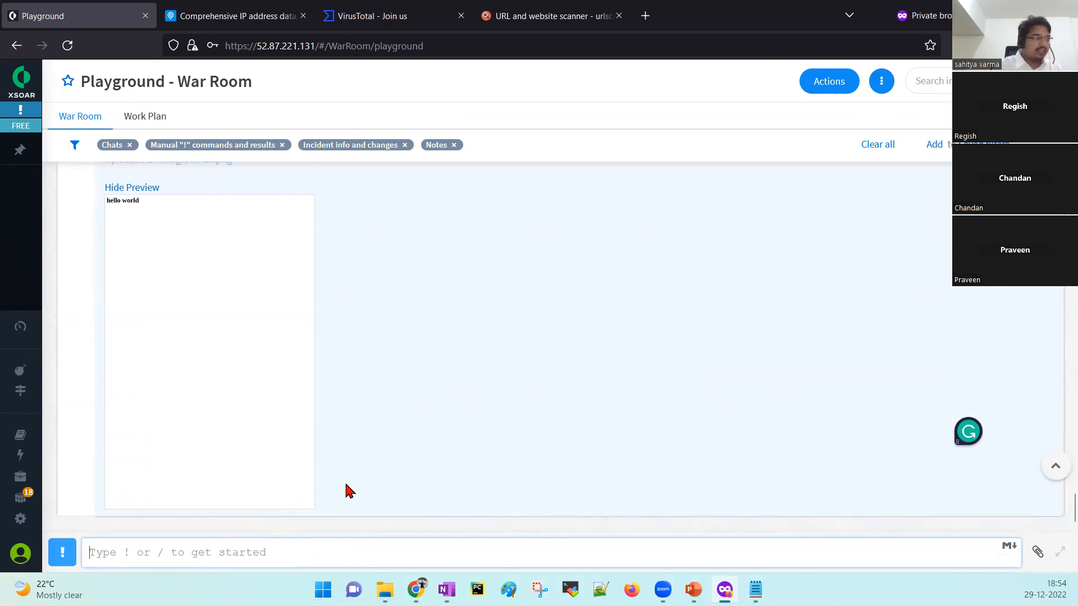
{"action": "left_click", "coordinate": [693, 589]}
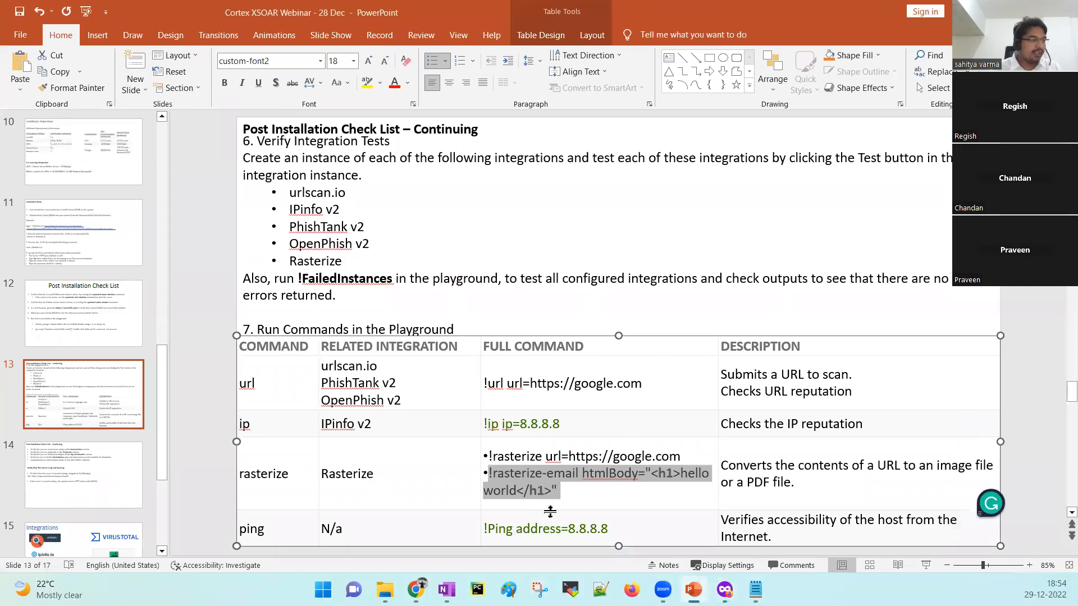
Highlight the !Ping address=8.8.8.8 row in the slide 13 table, then switch back to Firefox.
{"action": "left_click_drag", "start_coordinate": [614, 527], "coordinate": [485, 528]}
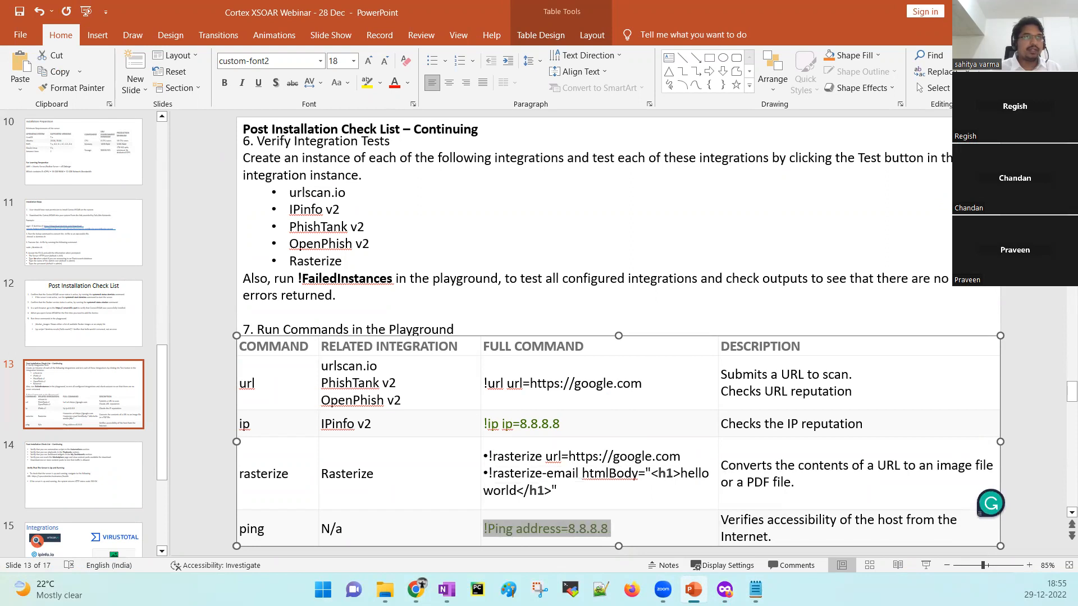
{"action": "left_click", "coordinate": [645, 522]}
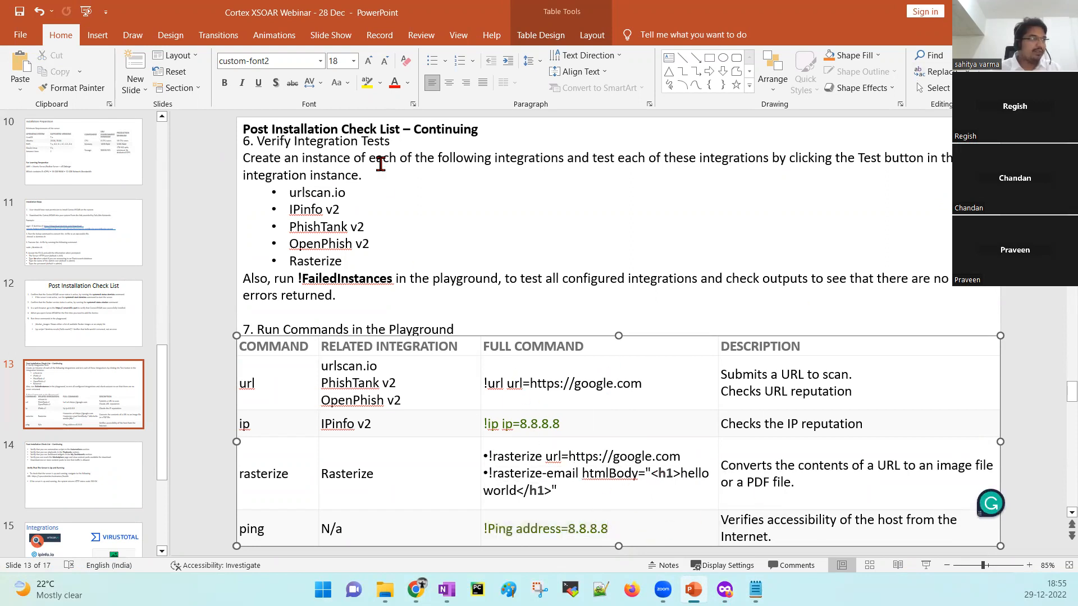
{"action": "left_click", "coordinate": [201, 238]}
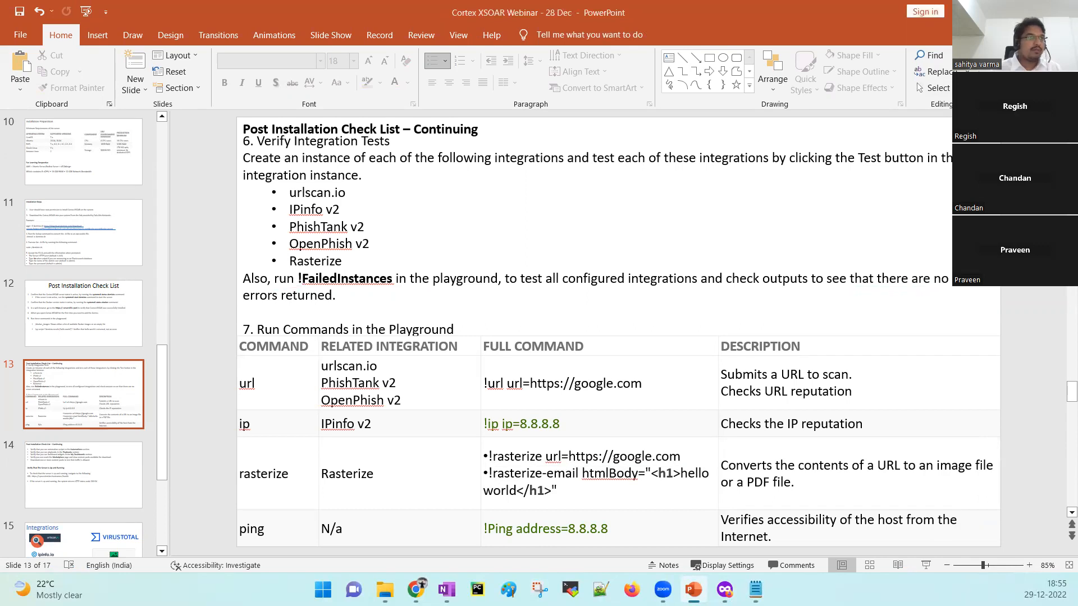
{"action": "key", "text": "alt+Tab"}
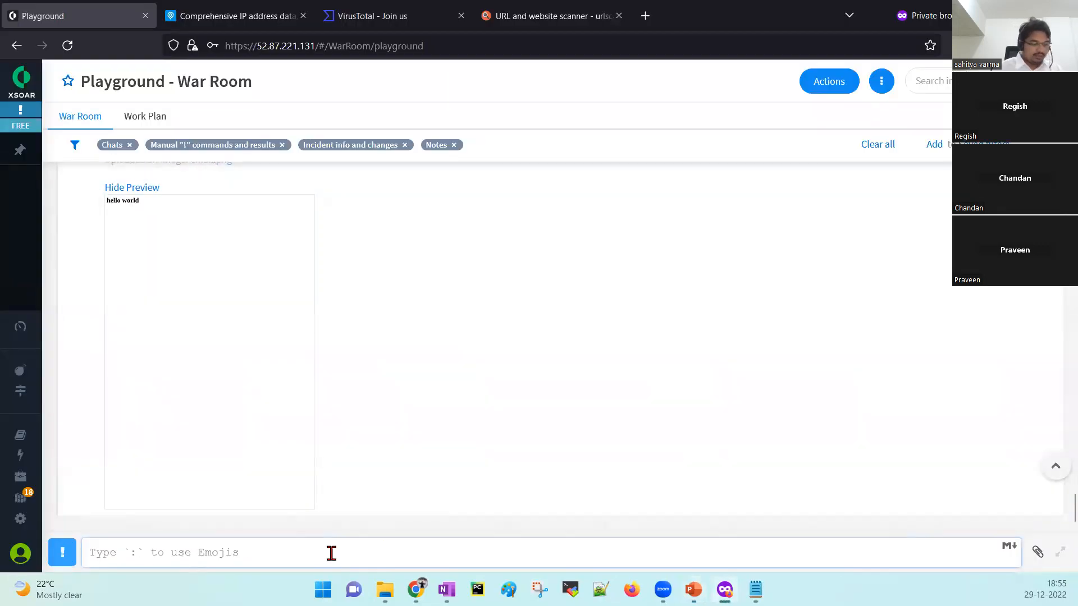
Run !Ping address=8.8.8.8 in the Playground War Room.
{"action": "type", "text": "!"}
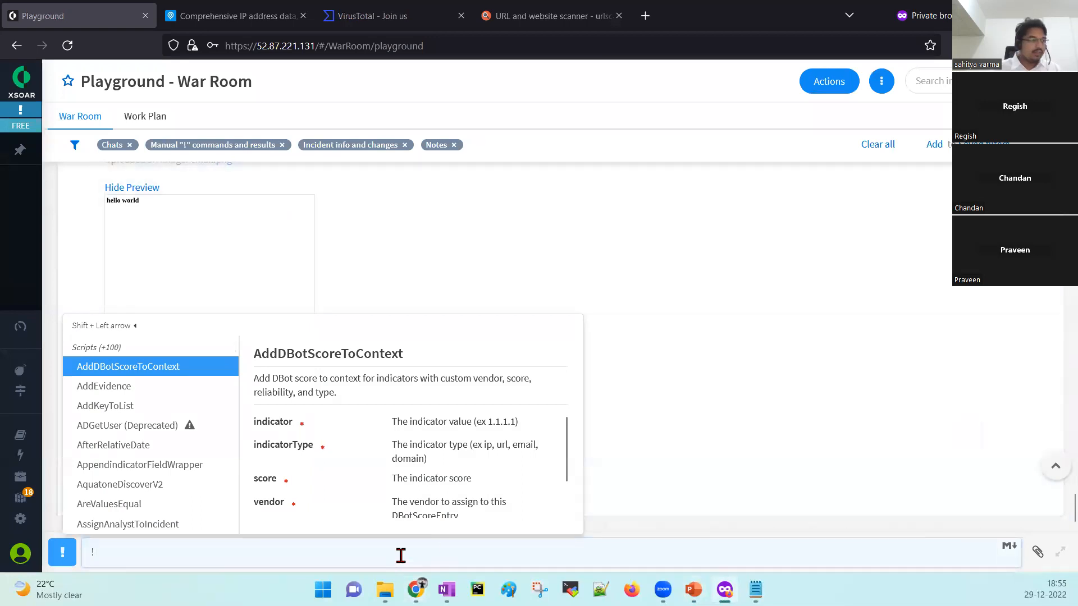
{"action": "type", "text": "ping"}
{"action": "key", "text": "Return"}
{"action": "key", "text": "Return"}
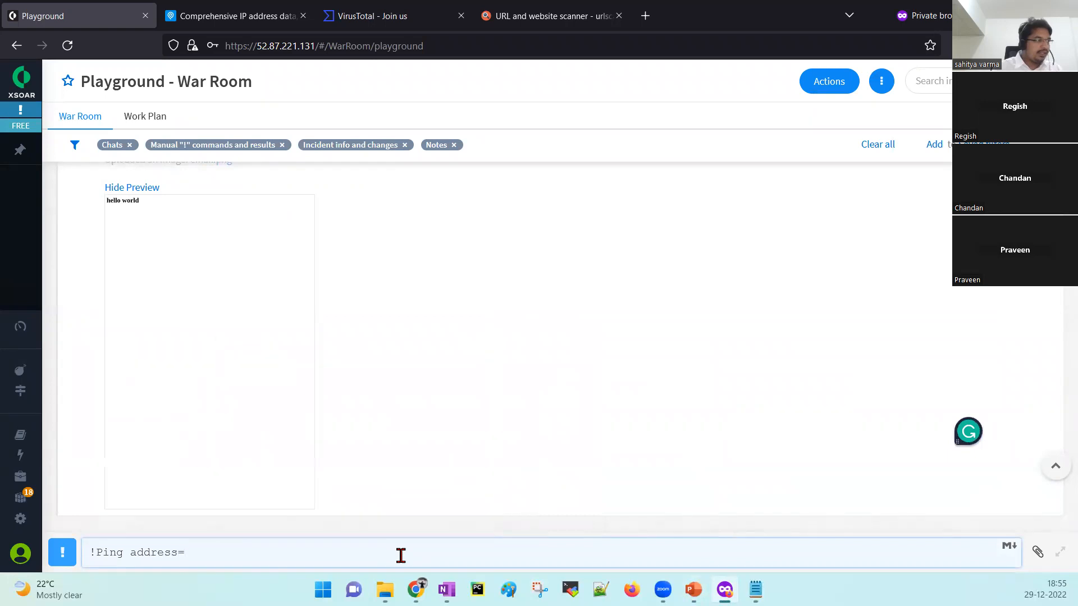
{"action": "type", "text": "8.8.8.8"}
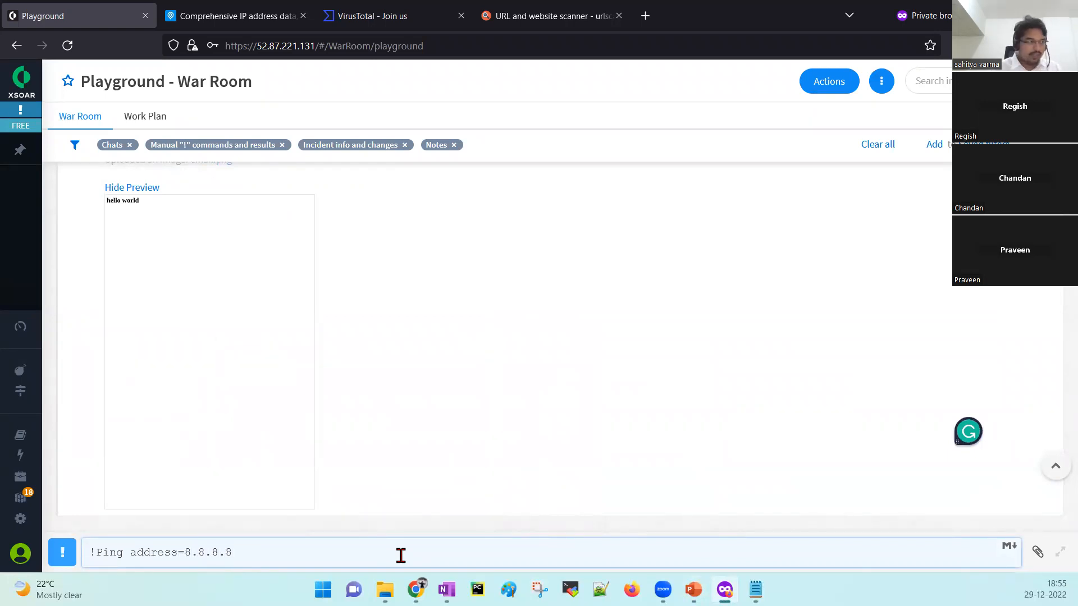
{"action": "key", "text": "Return"}
Inspect the Ping Results round-trip times (max 0.723, min 0.627), then switch back to PowerPoint.
{"action": "scroll", "coordinate": [448, 453], "scroll_direction": "down", "scroll_amount": 5}
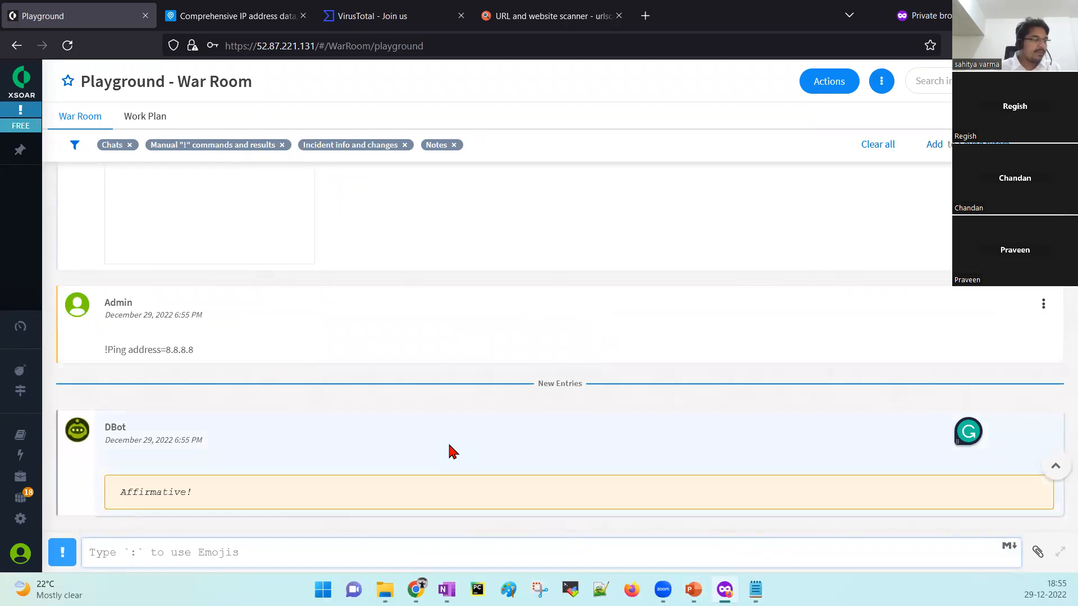
{"action": "scroll", "coordinate": [453, 452], "scroll_direction": "down", "scroll_amount": 2}
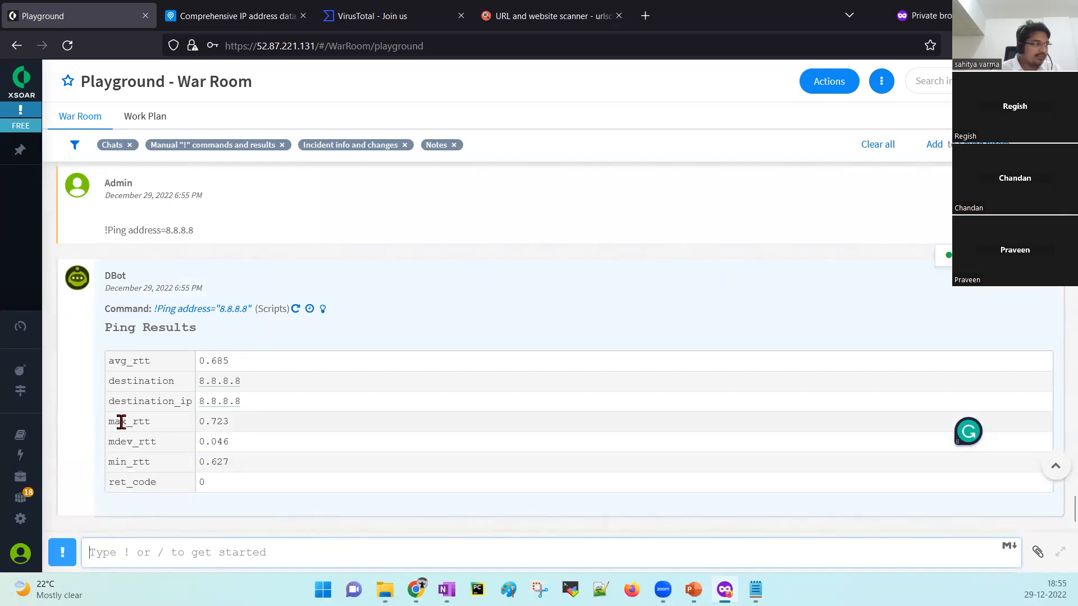
{"action": "left_click_drag", "start_coordinate": [248, 429], "coordinate": [201, 423]}
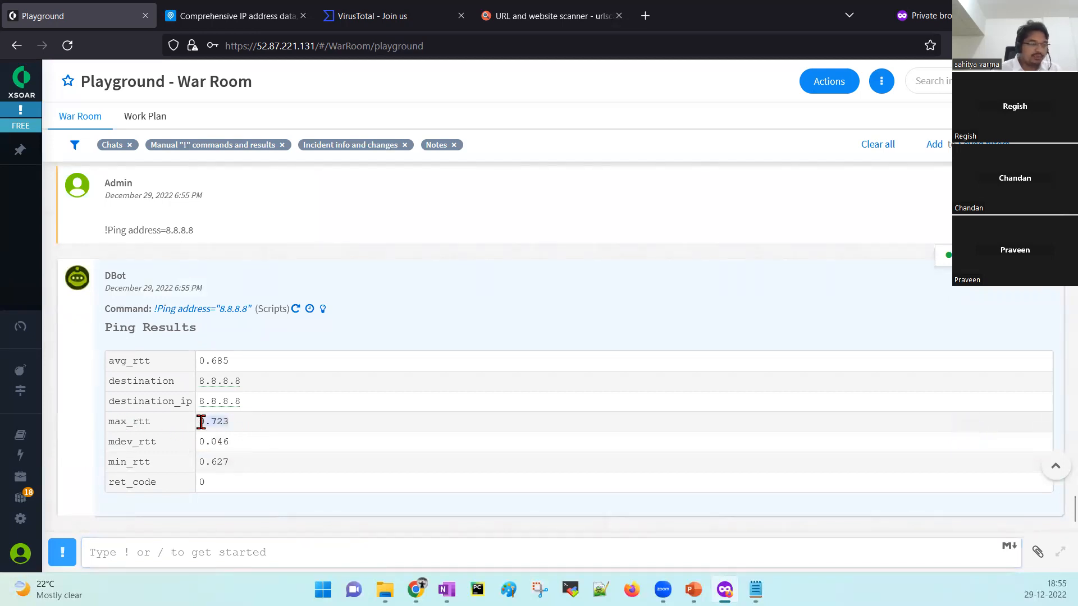
{"action": "left_click_drag", "start_coordinate": [243, 463], "coordinate": [204, 461]}
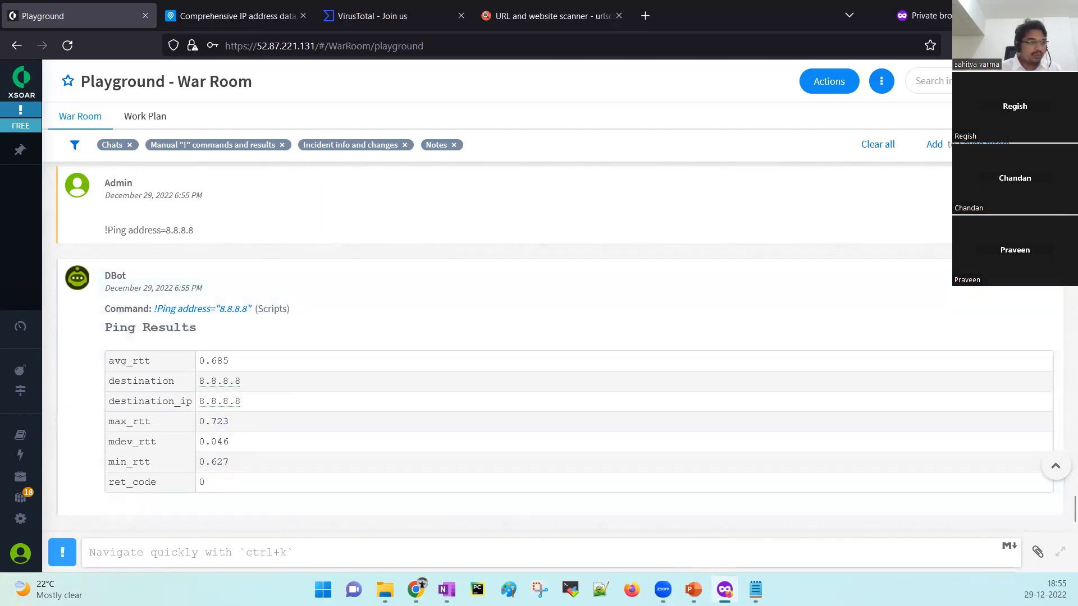
{"action": "key", "text": "alt+Tab"}
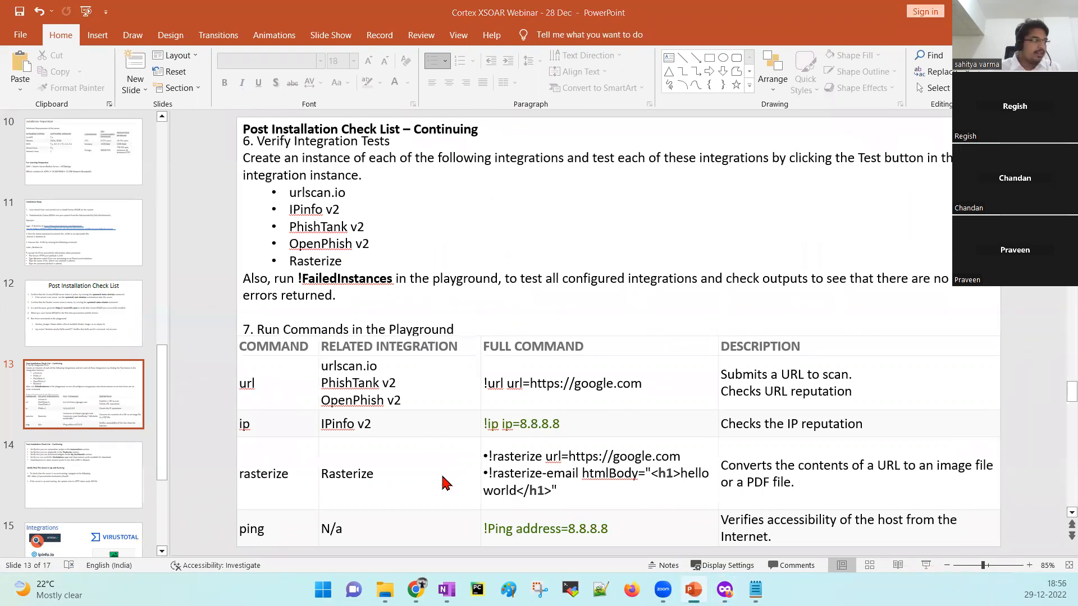
Go to slide 14, highlight its first post-installation check, then return to the XSOAR browser window.
{"action": "left_click", "coordinate": [116, 481]}
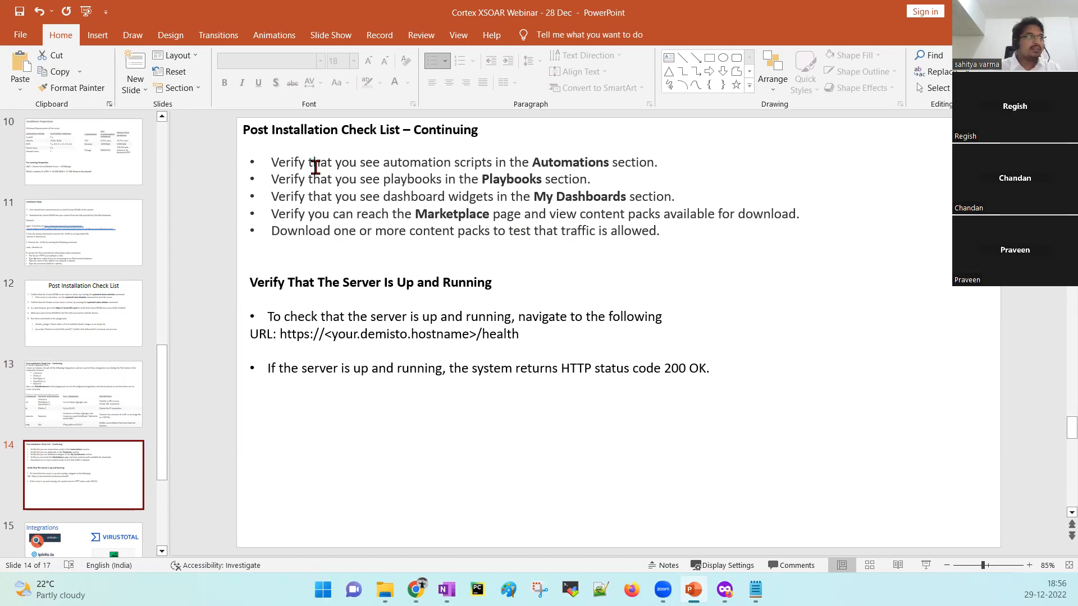
{"action": "left_click_drag", "start_coordinate": [273, 163], "coordinate": [383, 162]}
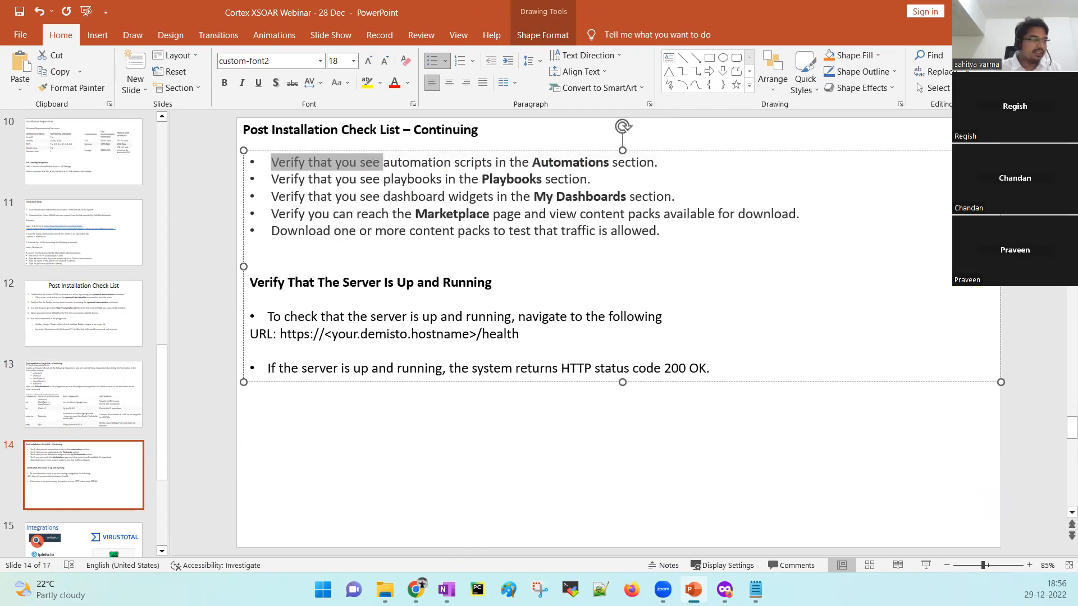
{"action": "left_click", "coordinate": [725, 590]}
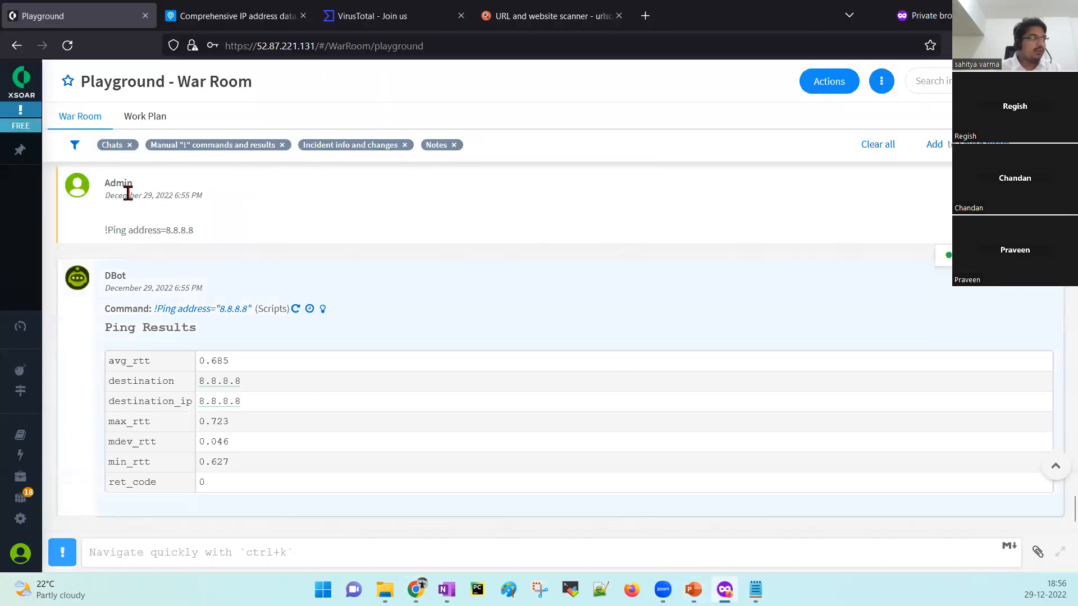
From Dashboards, review the System Health tab, then switch back to My Dashboard.
{"action": "left_click", "coordinate": [64, 73]}
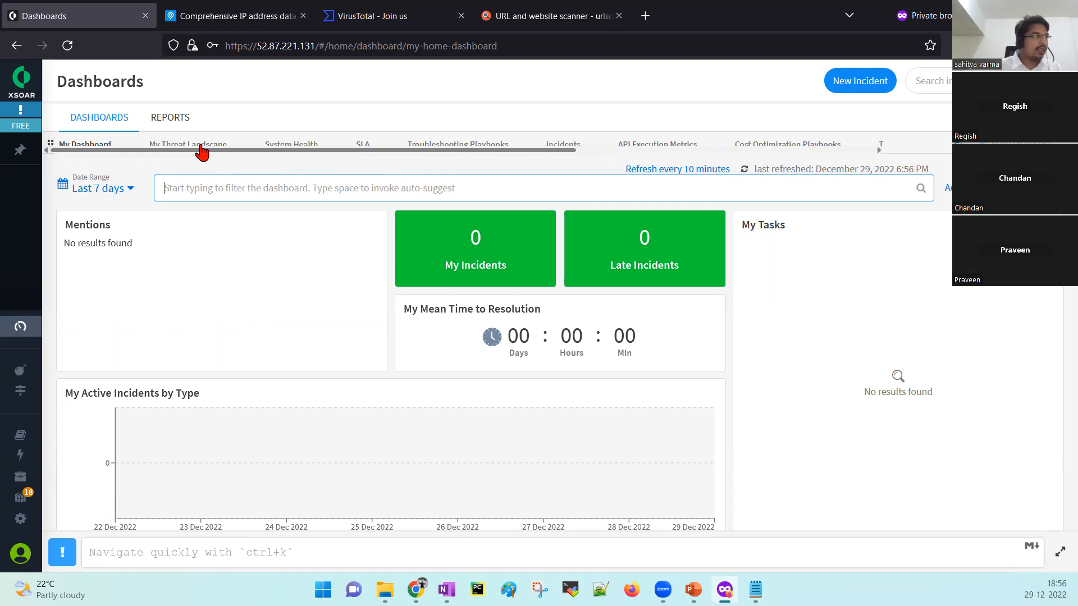
{"action": "left_click", "coordinate": [290, 147]}
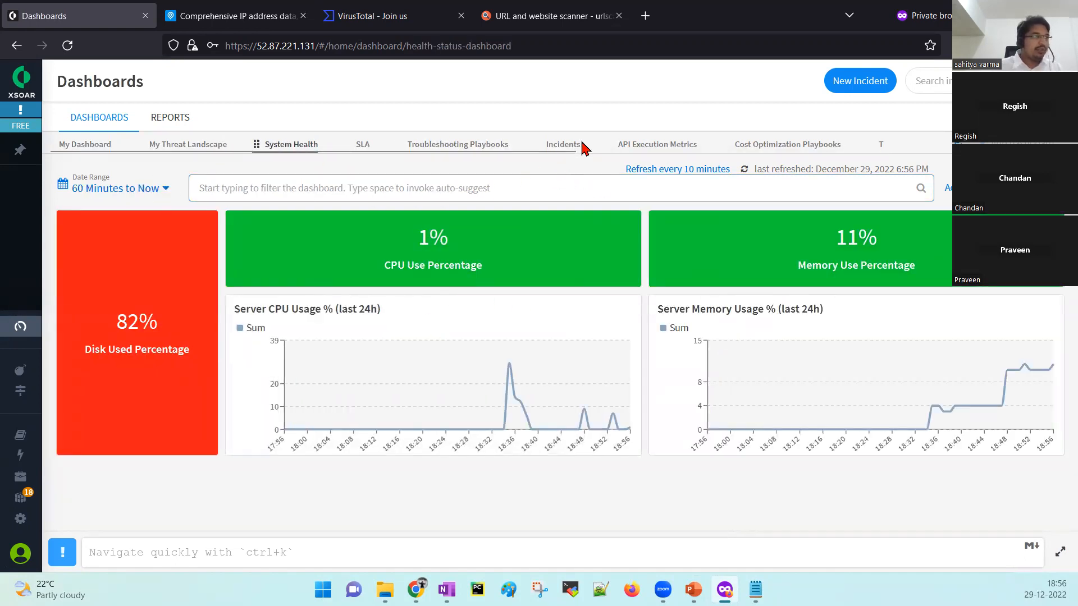
{"action": "left_click", "coordinate": [75, 144]}
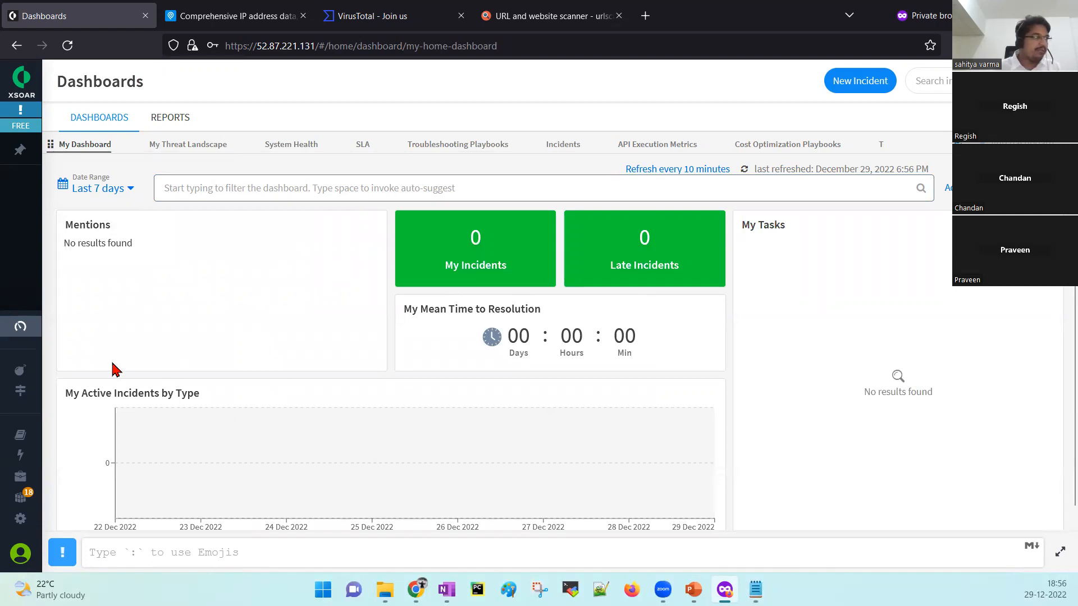
{"action": "mouse_move", "coordinate": [20, 435]}
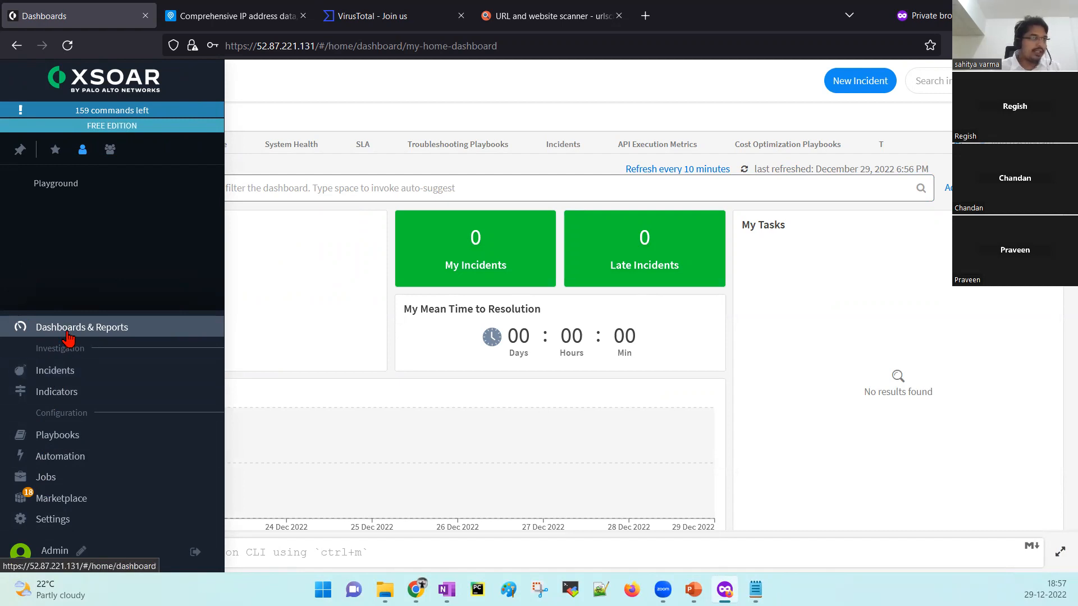
Go to the Incidents page and dismiss the incident search value suggestions.
{"action": "left_click", "coordinate": [63, 371]}
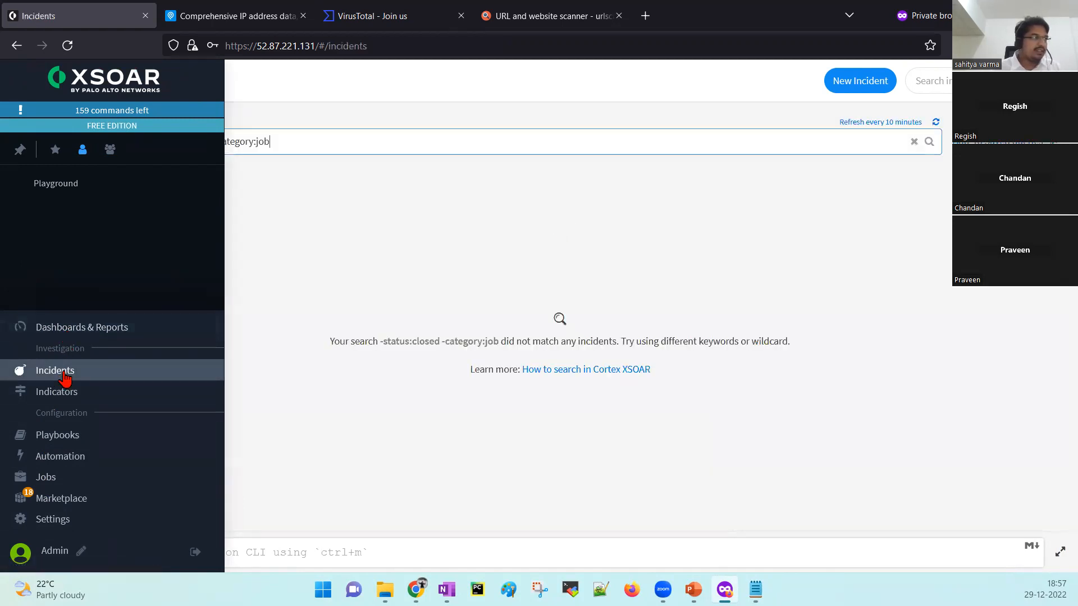
{"action": "left_click", "coordinate": [279, 145]}
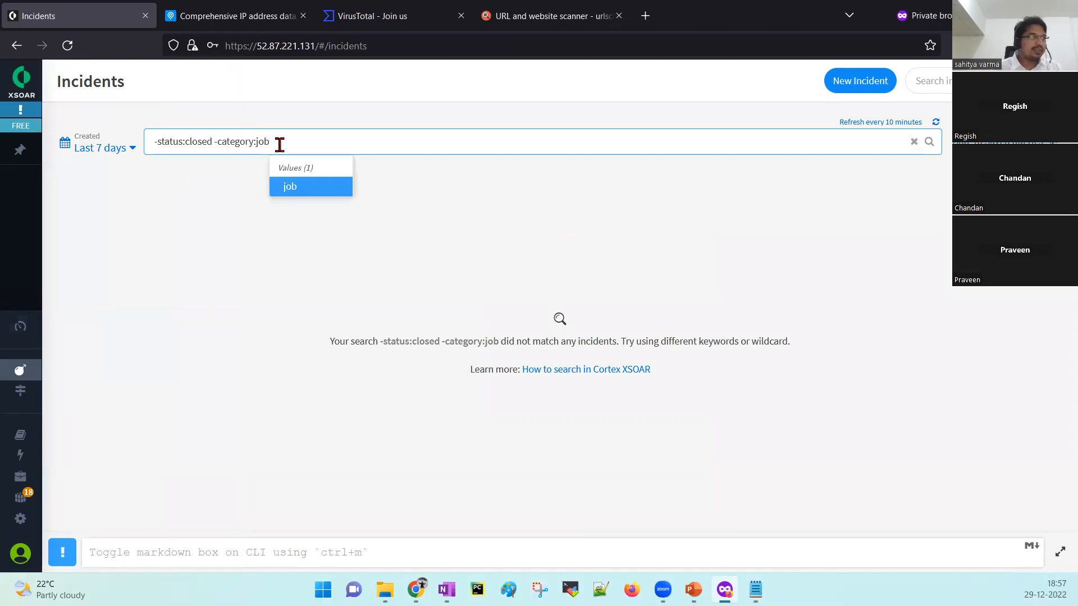
{"action": "left_click", "coordinate": [707, 276]}
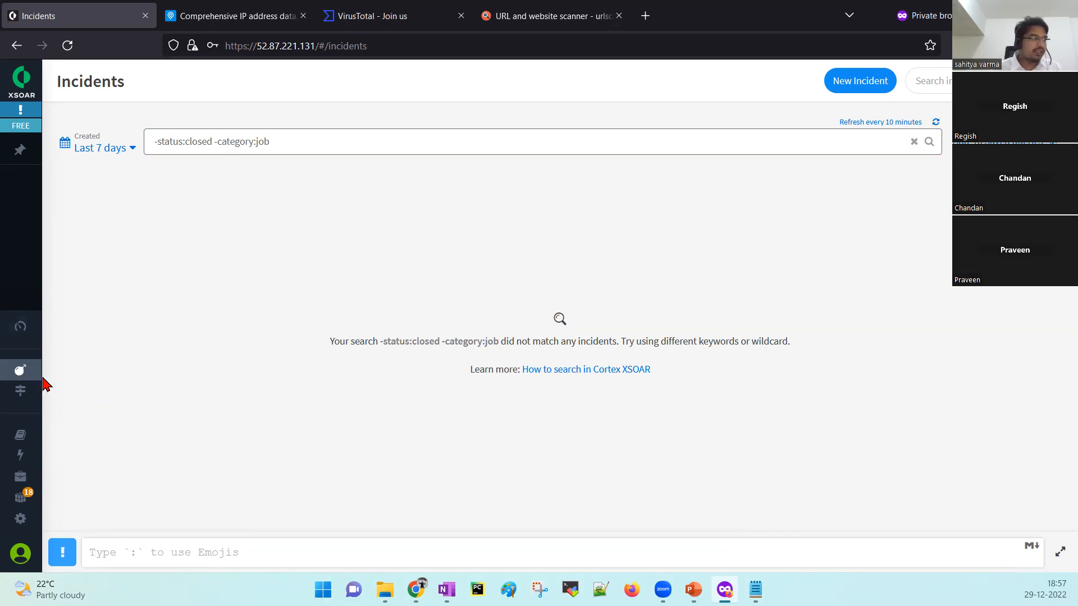
Browse the Indicators table of 68 indicators (34 Benign, 34 Unknown) from the last 7 days.
{"action": "mouse_move", "coordinate": [34, 387]}
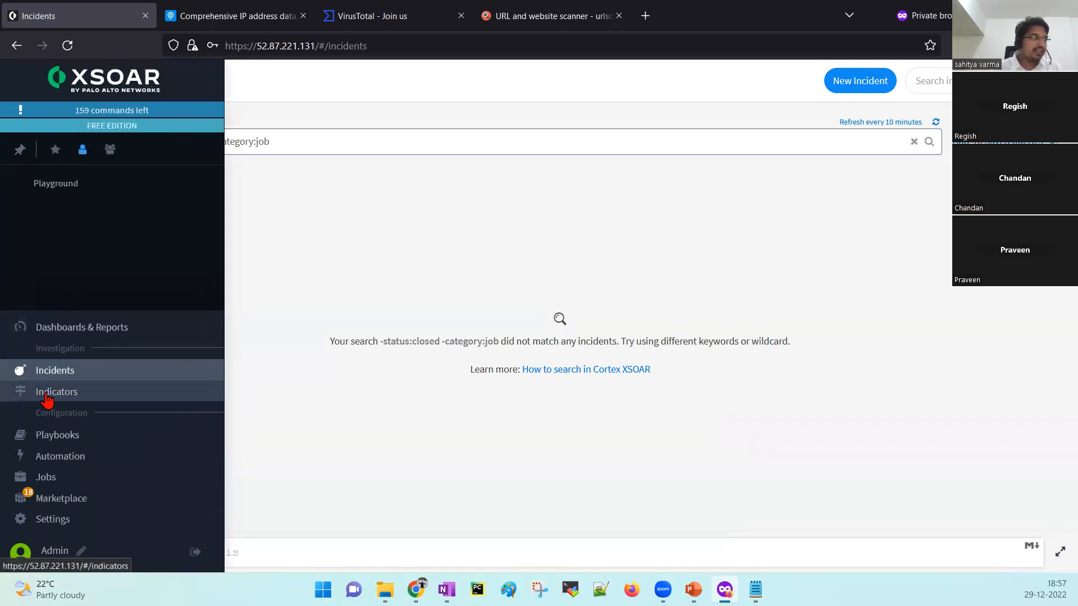
{"action": "left_click", "coordinate": [46, 396]}
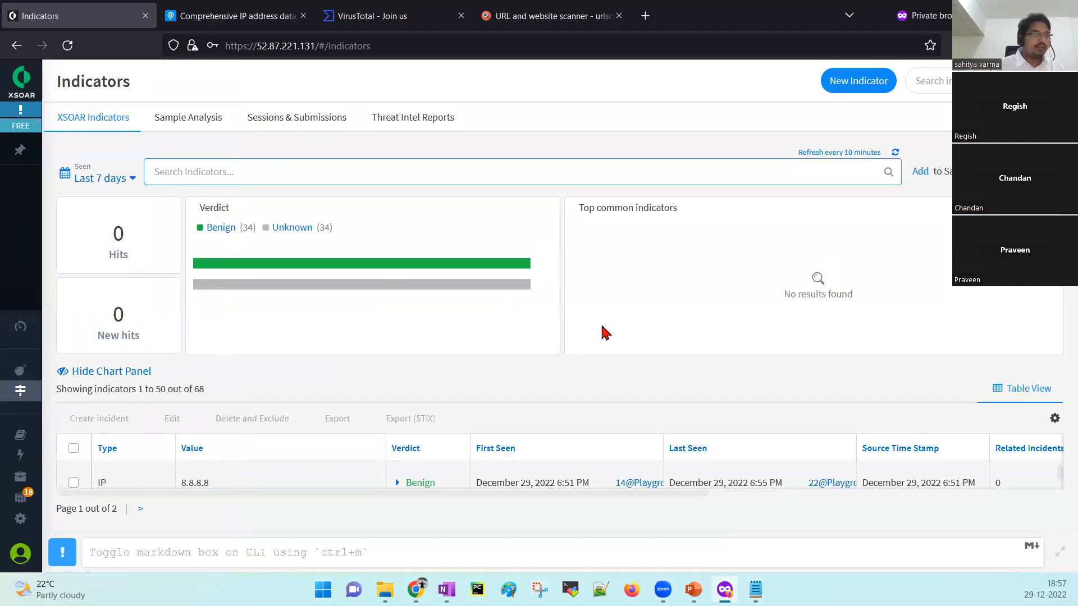
{"action": "scroll", "coordinate": [438, 487], "scroll_direction": "down", "scroll_amount": 5}
{"action": "scroll", "coordinate": [438, 487], "scroll_direction": "down", "scroll_amount": 3}
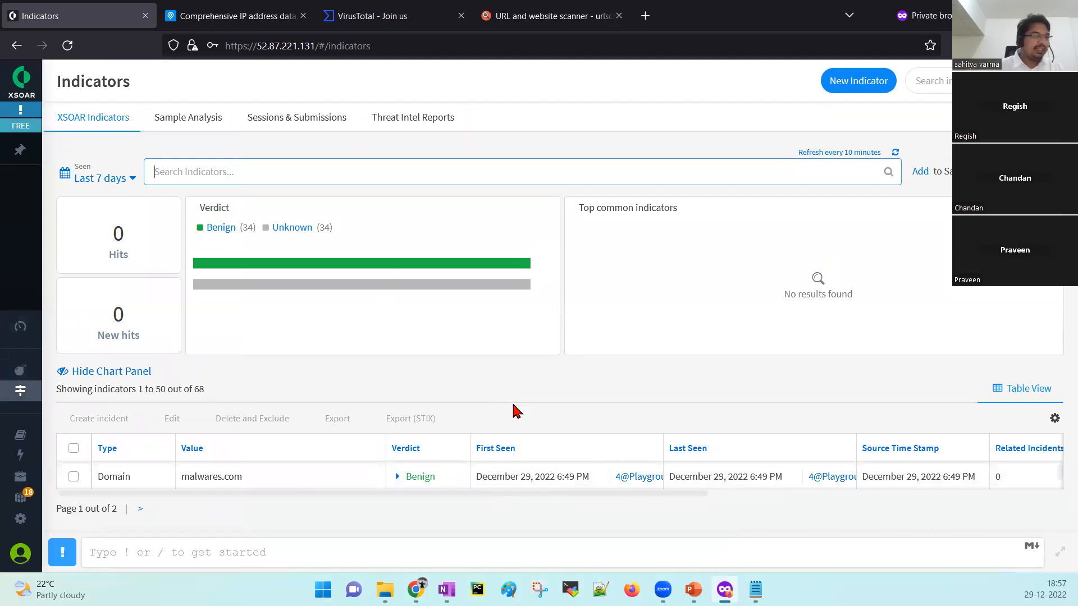
{"action": "scroll", "coordinate": [417, 486], "scroll_direction": "down", "scroll_amount": 3}
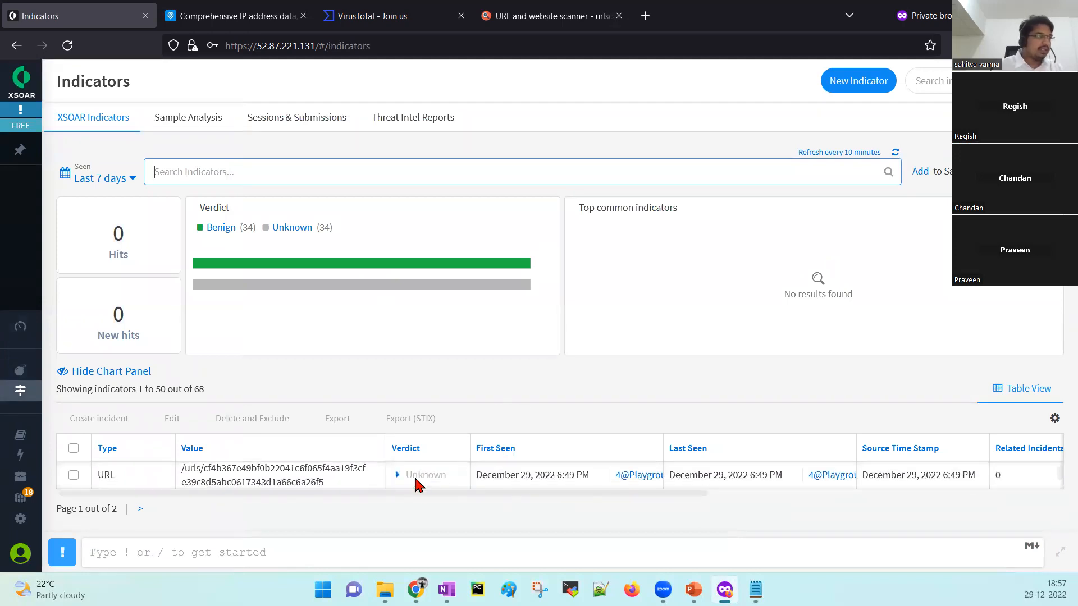
{"action": "scroll", "coordinate": [417, 486], "scroll_direction": "down", "scroll_amount": 1}
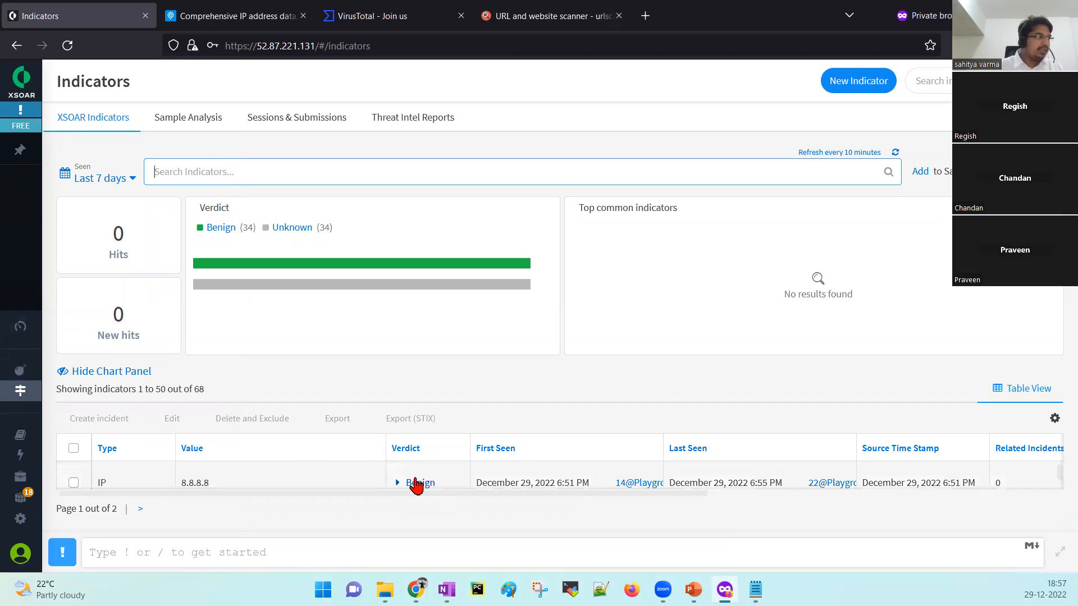
{"action": "mouse_move", "coordinate": [6, 262]}
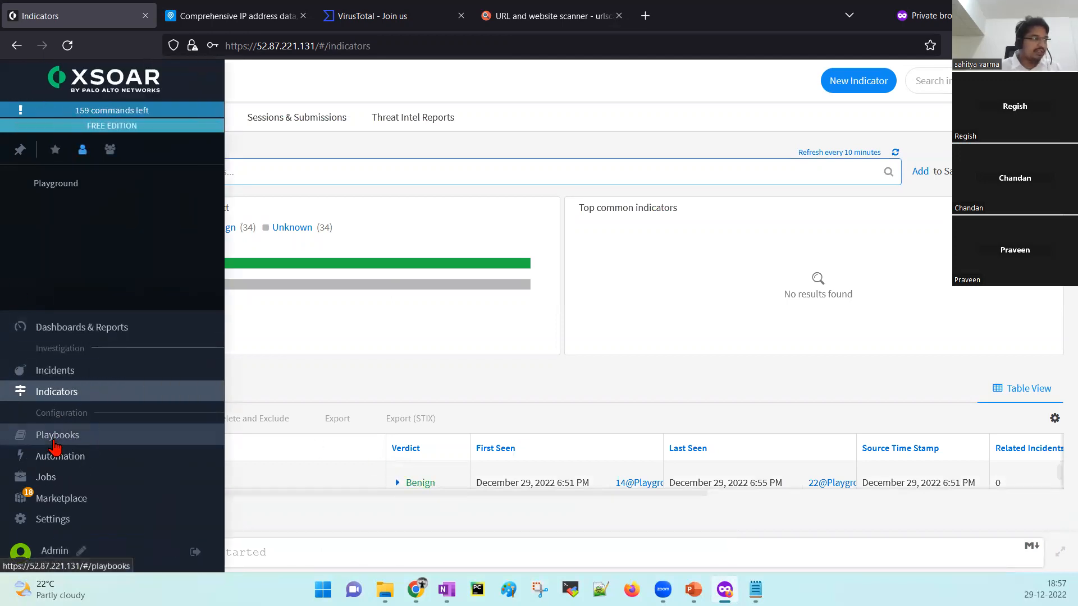
On Playbooks, delete the 'enrichment' search filter and scroll through the full Playbook Library.
{"action": "left_click", "coordinate": [54, 442]}
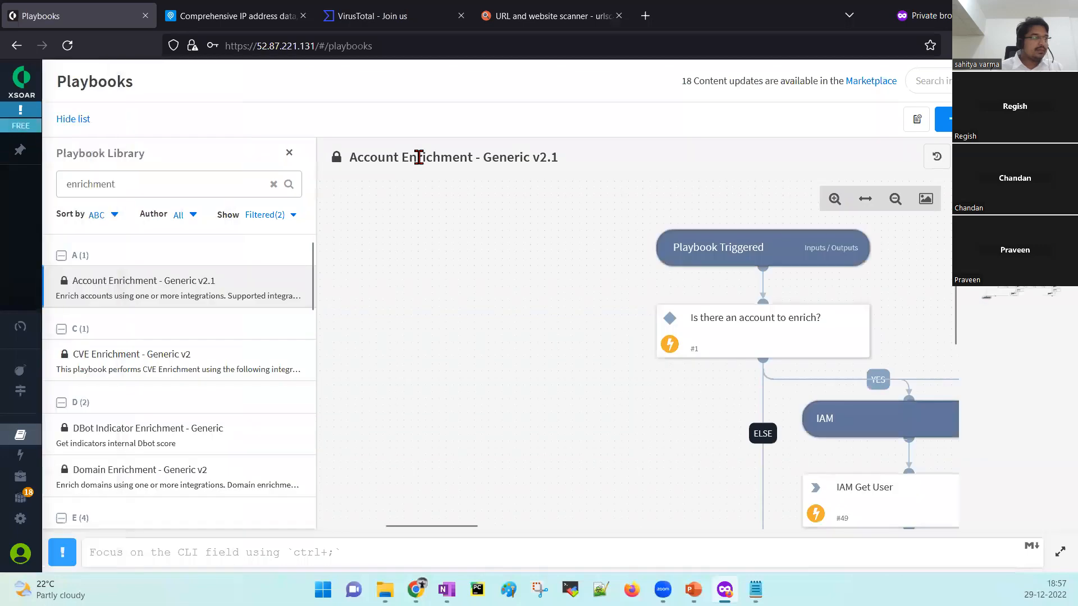
{"action": "left_click_drag", "start_coordinate": [129, 183], "coordinate": [67, 184]}
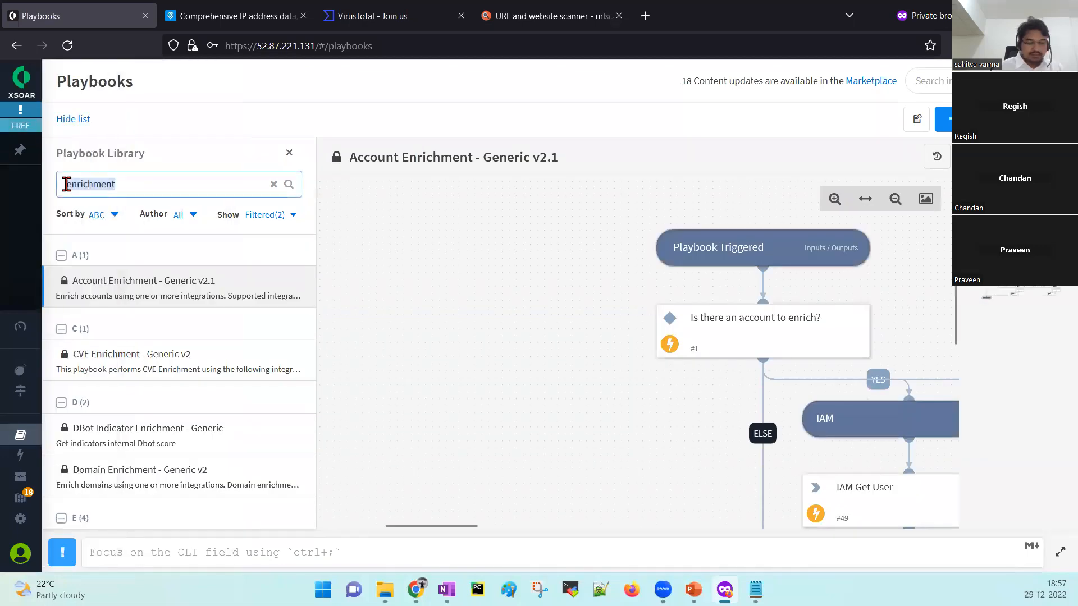
{"action": "key", "text": "BackSpace"}
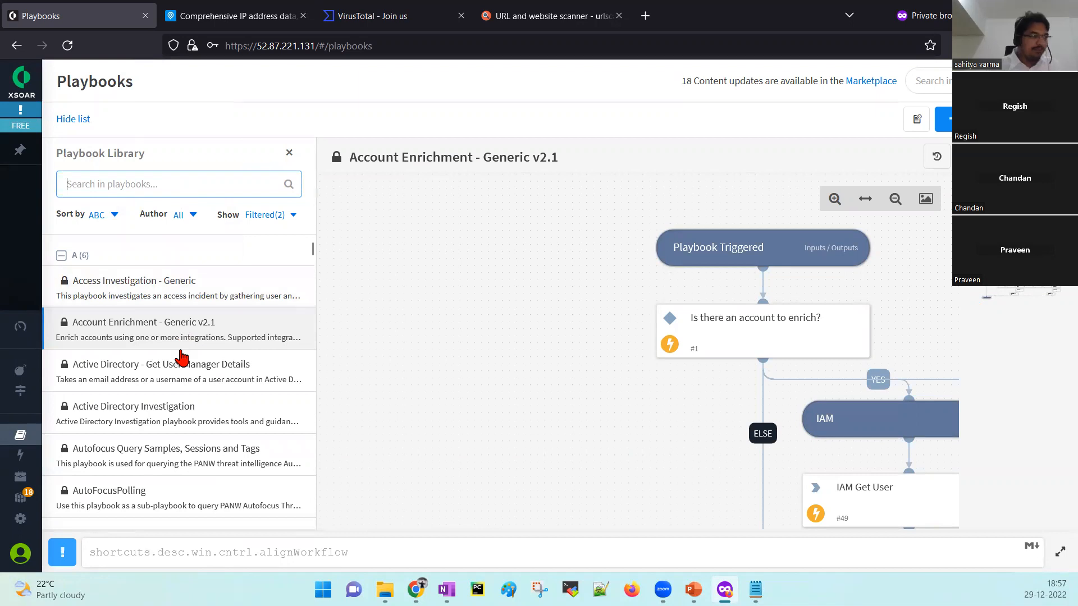
{"action": "scroll", "coordinate": [181, 357], "scroll_direction": "down", "scroll_amount": 10}
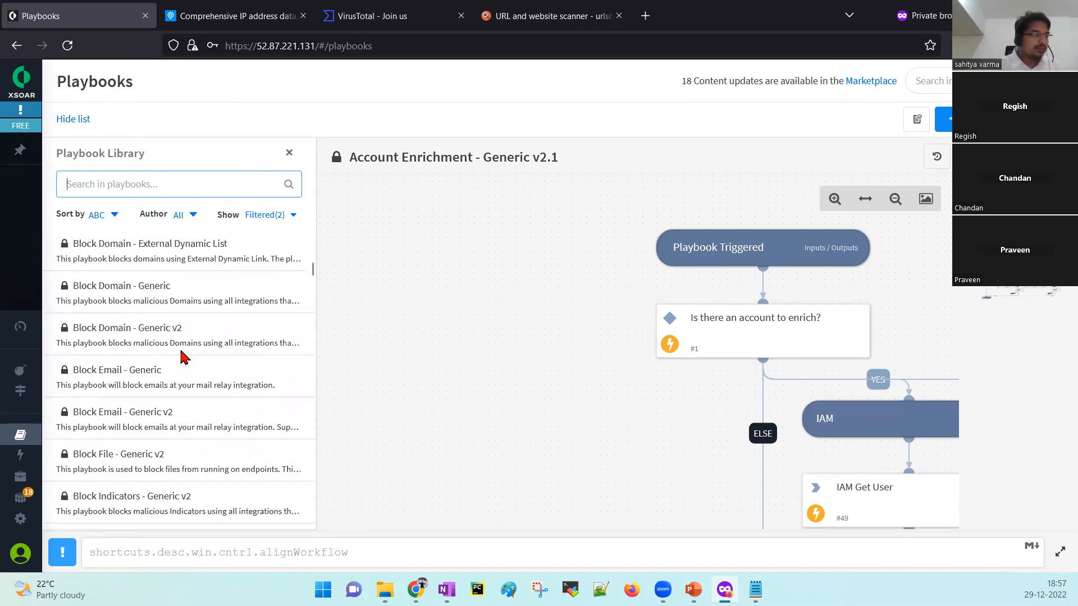
{"action": "scroll", "coordinate": [180, 357], "scroll_direction": "down", "scroll_amount": 5}
{"action": "scroll", "coordinate": [181, 357], "scroll_direction": "up", "scroll_amount": 15}
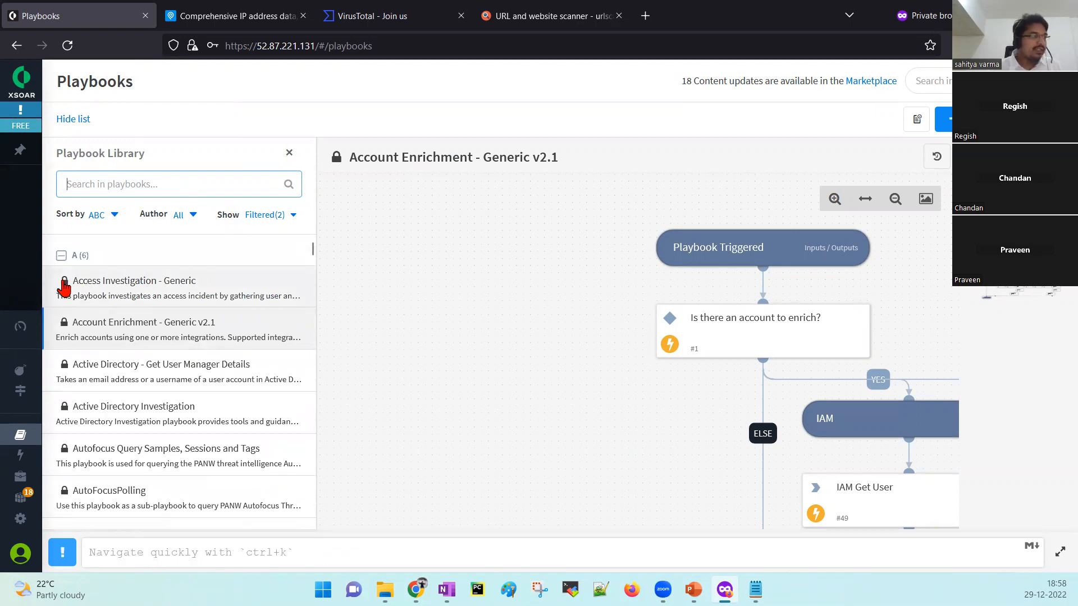
{"action": "mouse_move", "coordinate": [64, 288]}
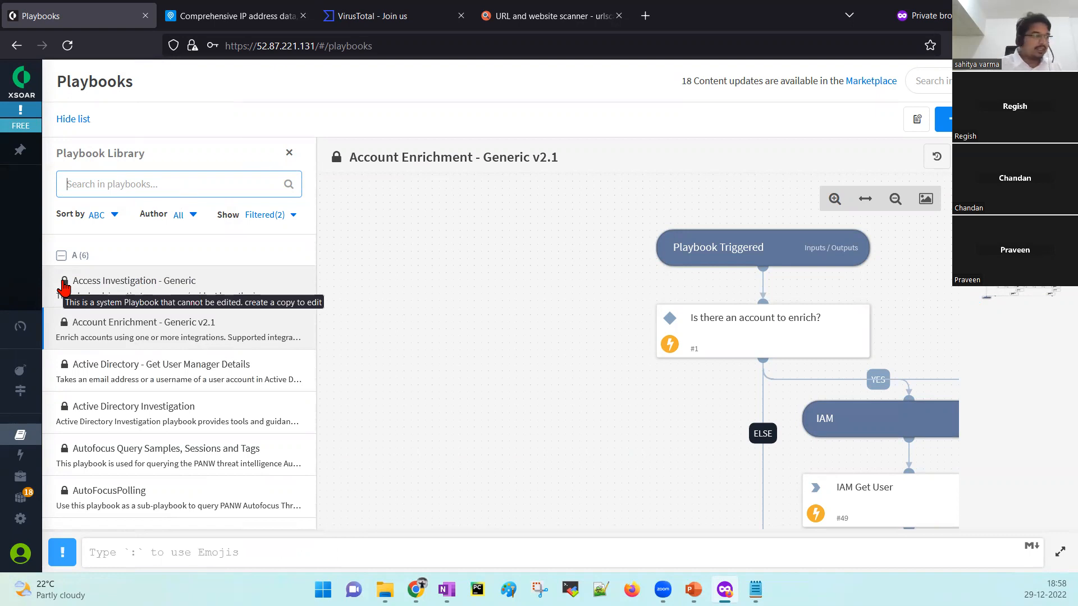
Browse the Automation Library and view the locked AddEvidence script's JavaScript code.
{"action": "mouse_move", "coordinate": [61, 419]}
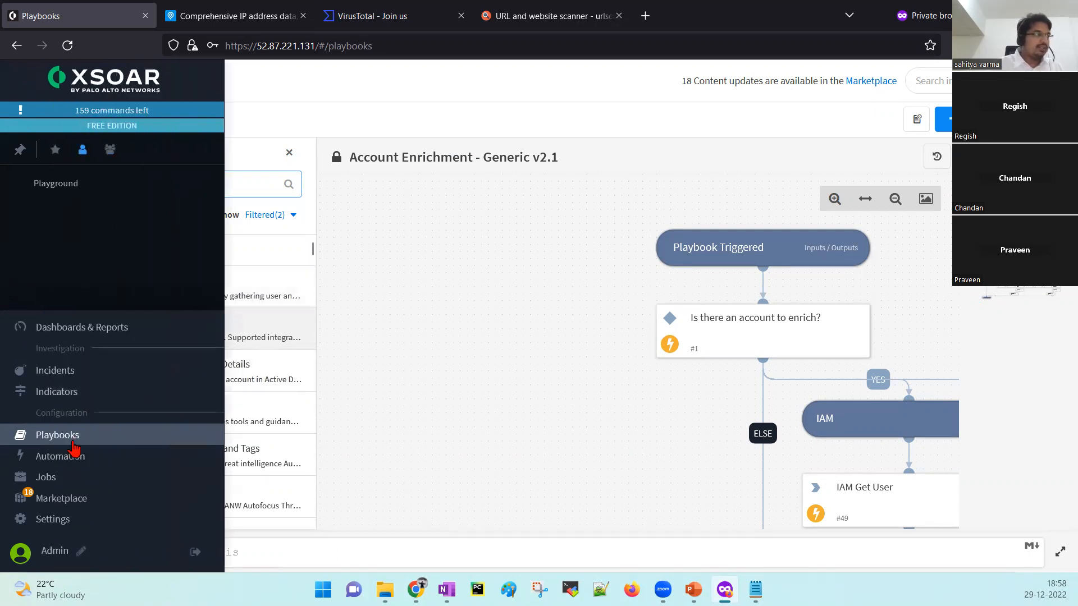
{"action": "left_click", "coordinate": [72, 459]}
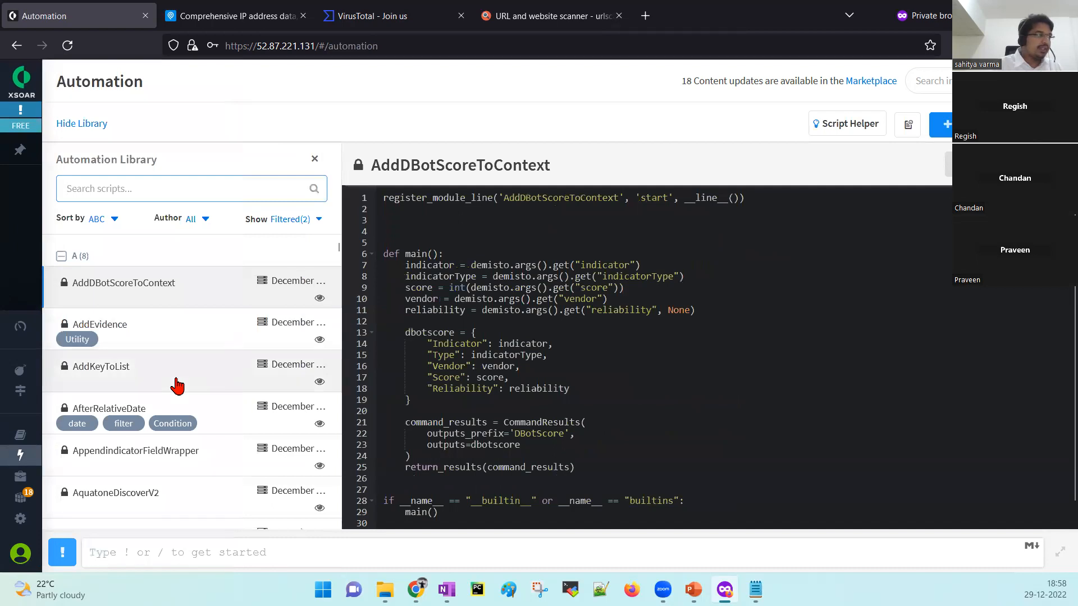
{"action": "scroll", "coordinate": [177, 386], "scroll_direction": "down", "scroll_amount": 10}
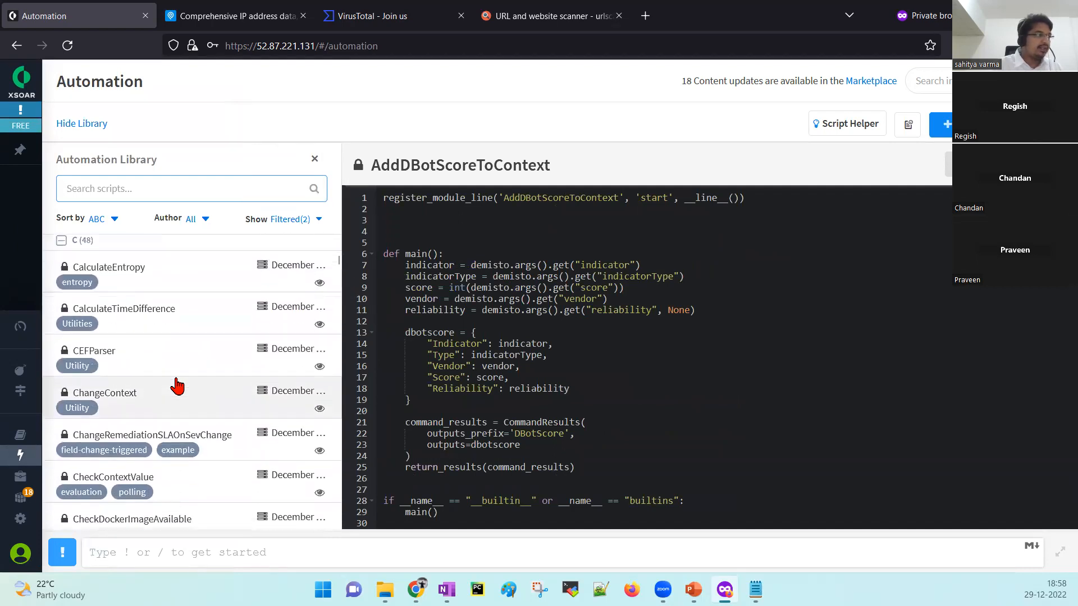
{"action": "scroll", "coordinate": [178, 385], "scroll_direction": "down", "scroll_amount": 3}
{"action": "scroll", "coordinate": [178, 386], "scroll_direction": "up", "scroll_amount": 15}
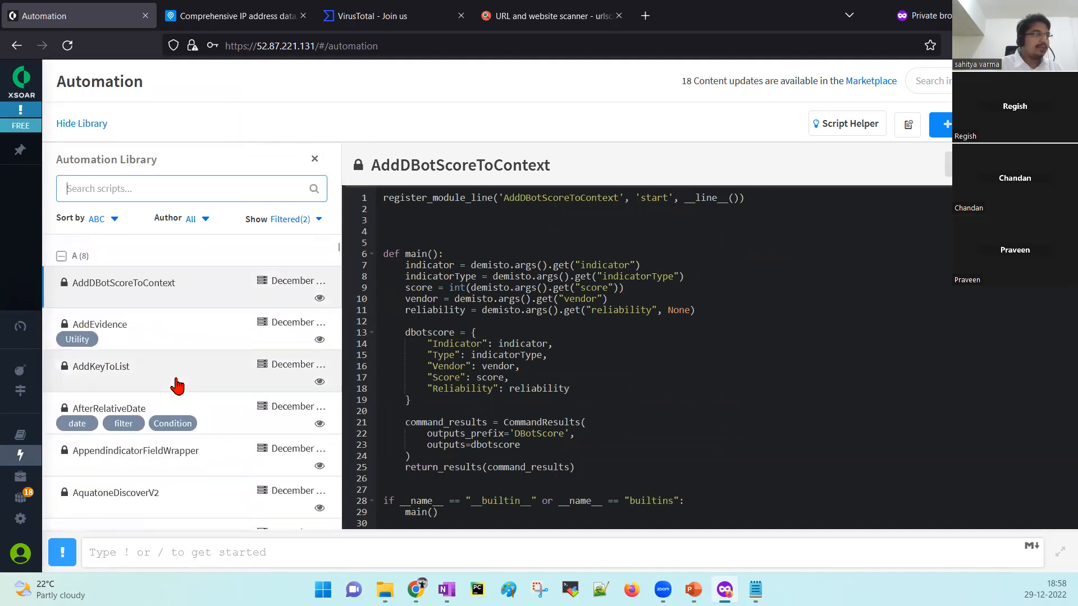
{"action": "left_click", "coordinate": [148, 338]}
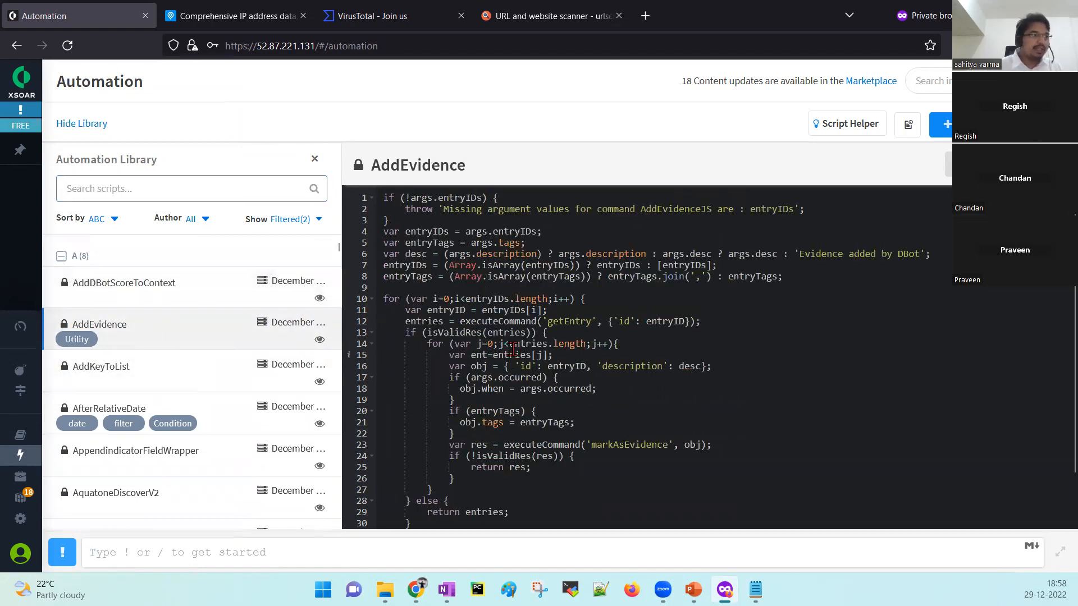
{"action": "scroll", "coordinate": [644, 338], "scroll_direction": "down", "scroll_amount": 2}
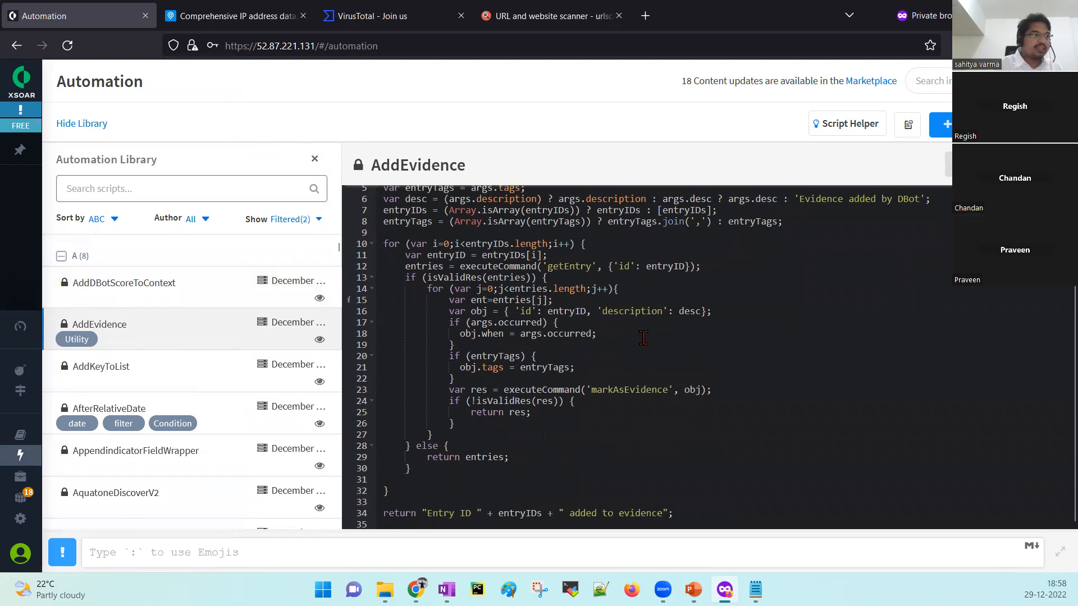
{"action": "scroll", "coordinate": [645, 341], "scroll_direction": "up", "scroll_amount": 2}
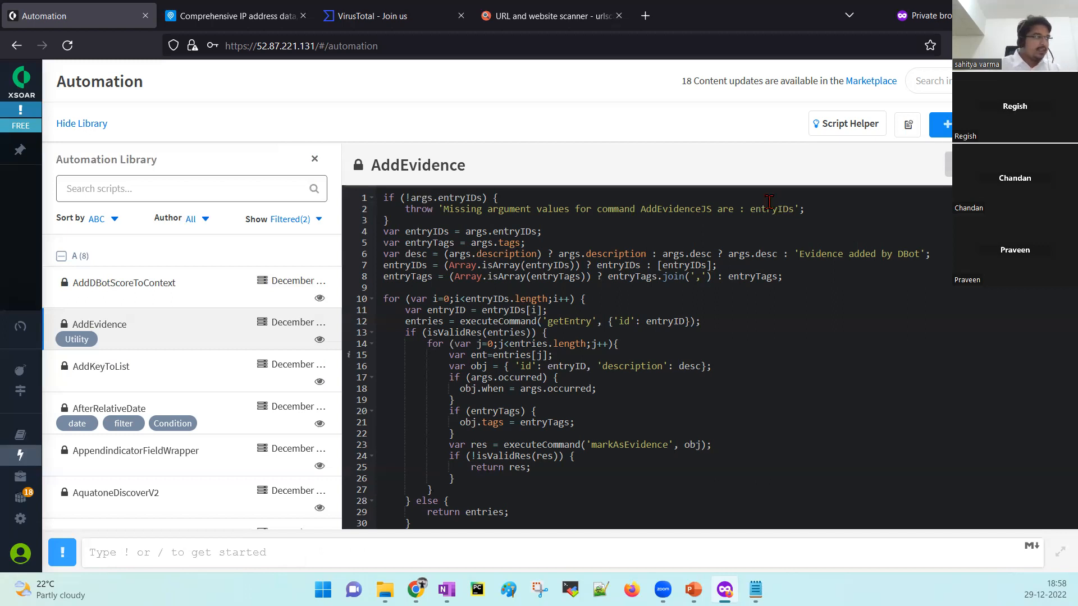
Confirm the Jobs page lists no jobs, then go to the Marketplace.
{"action": "mouse_move", "coordinate": [21, 520]}
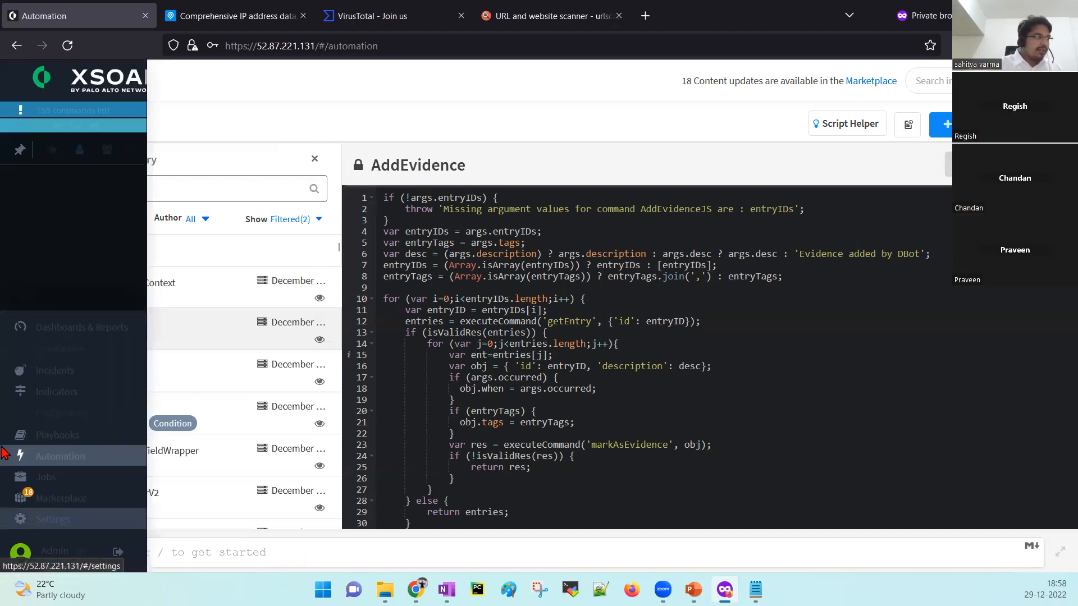
{"action": "left_click", "coordinate": [51, 477]}
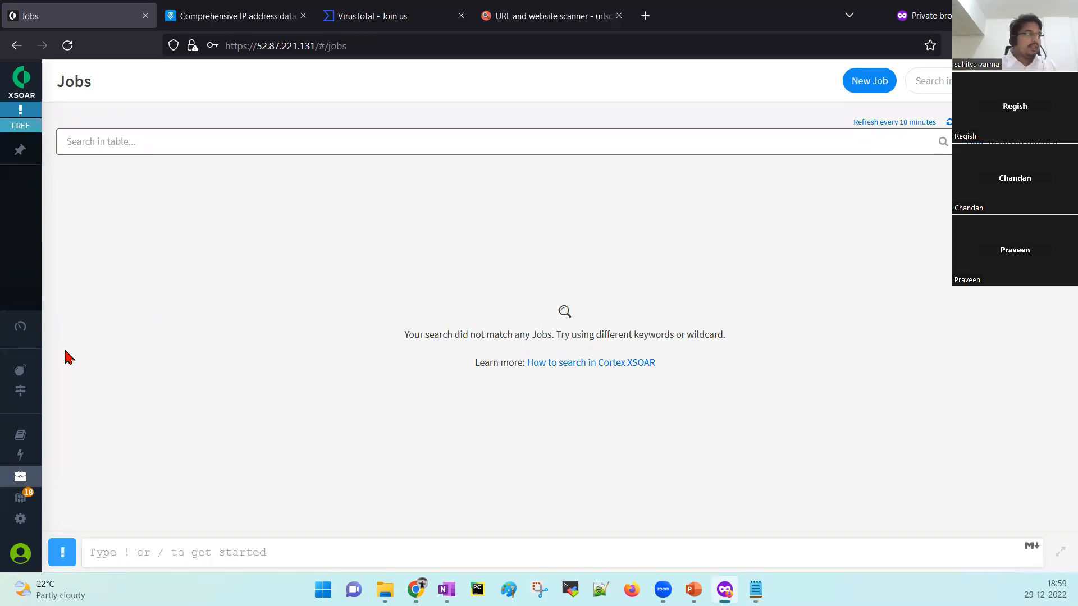
{"action": "mouse_move", "coordinate": [23, 371]}
{"action": "left_click", "coordinate": [80, 500]}
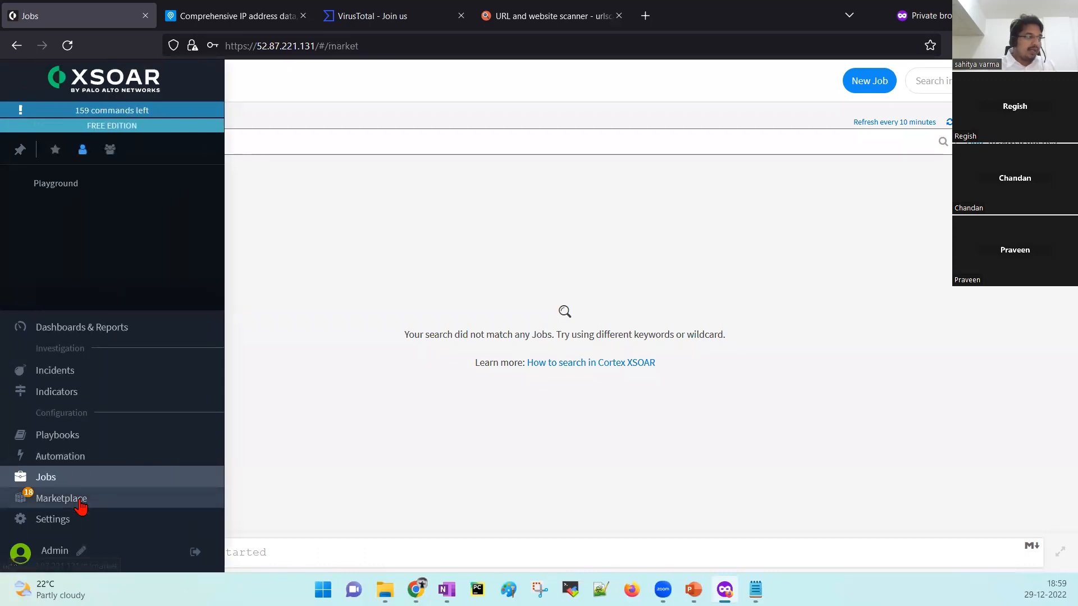
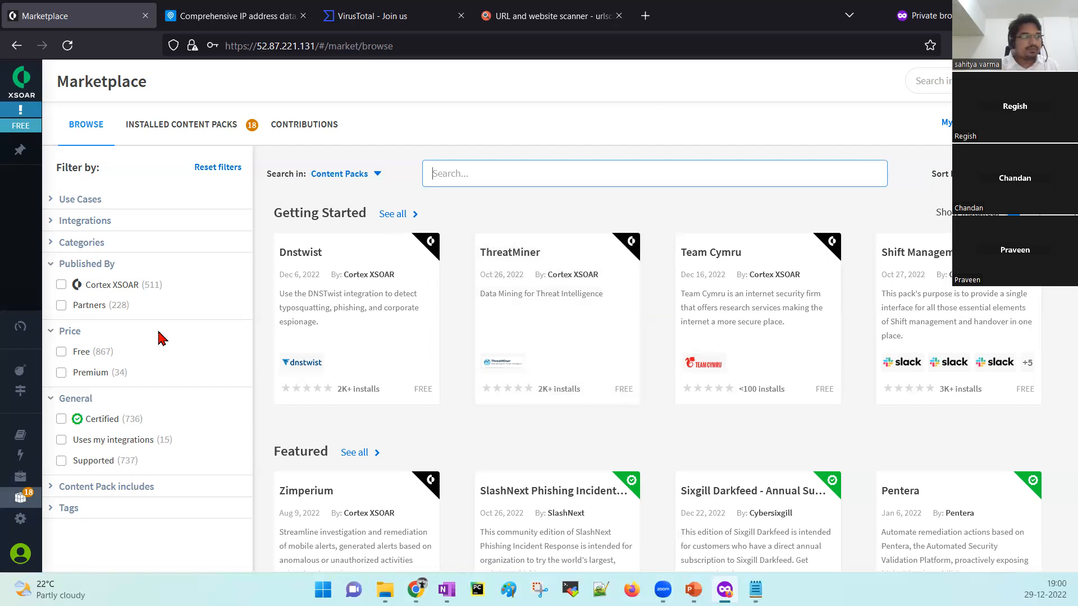
Switch between Installed Content Packs and Contributions in Marketplace, then go to Settings.
{"action": "left_click", "coordinate": [171, 134]}
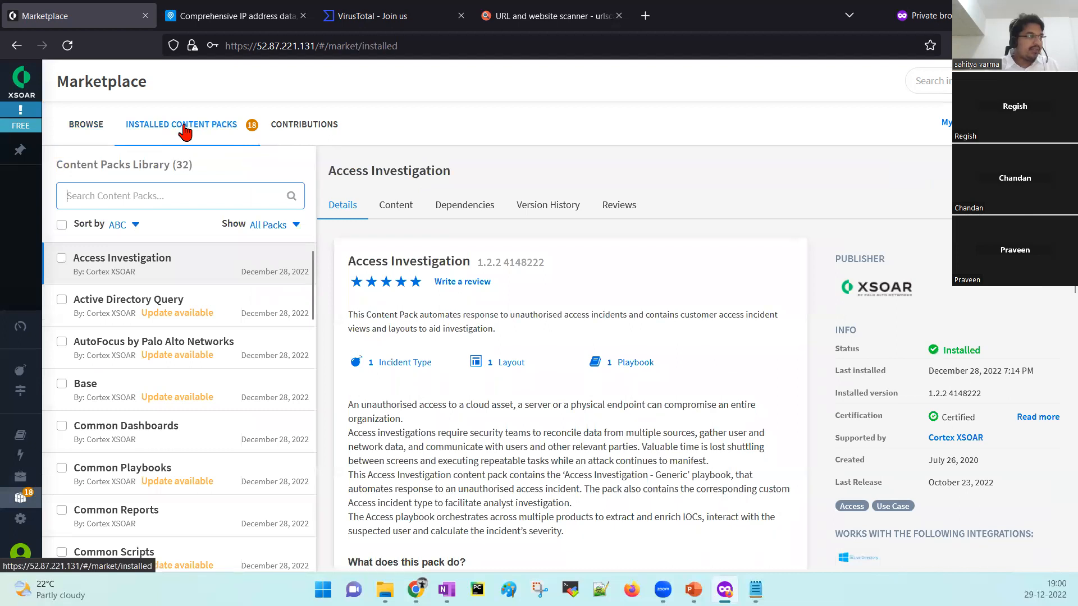
{"action": "left_click", "coordinate": [278, 129]}
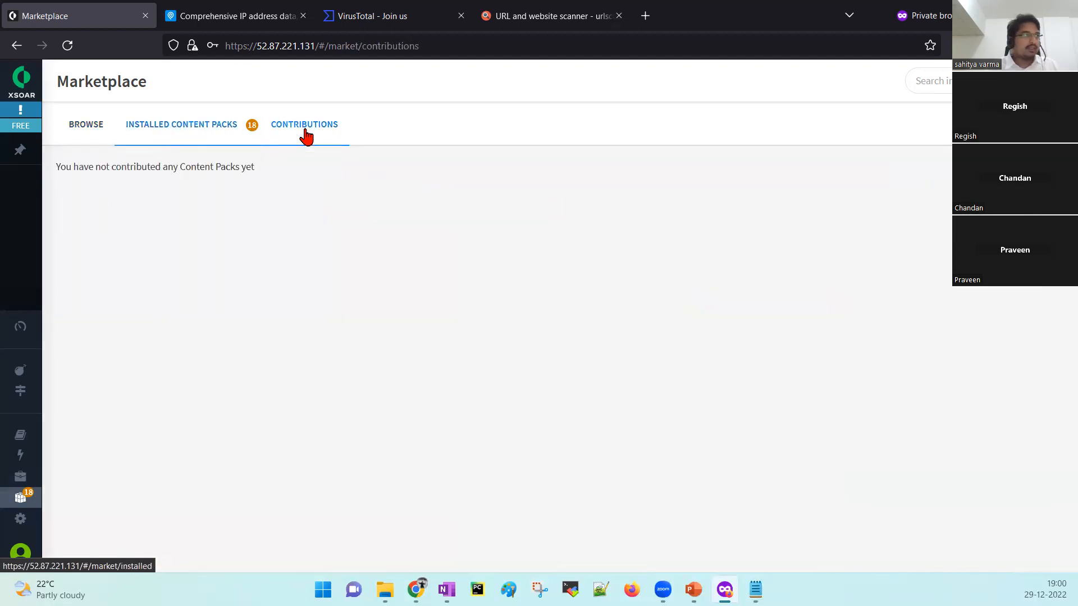
{"action": "left_click", "coordinate": [295, 135]}
{"action": "left_click", "coordinate": [212, 137]}
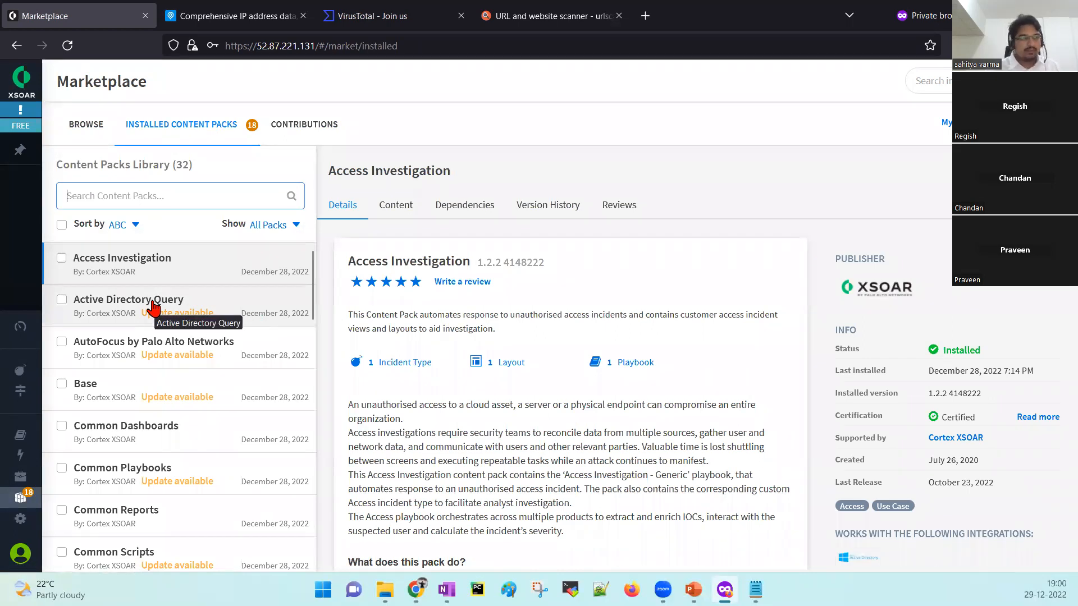
{"action": "left_click", "coordinate": [47, 519]}
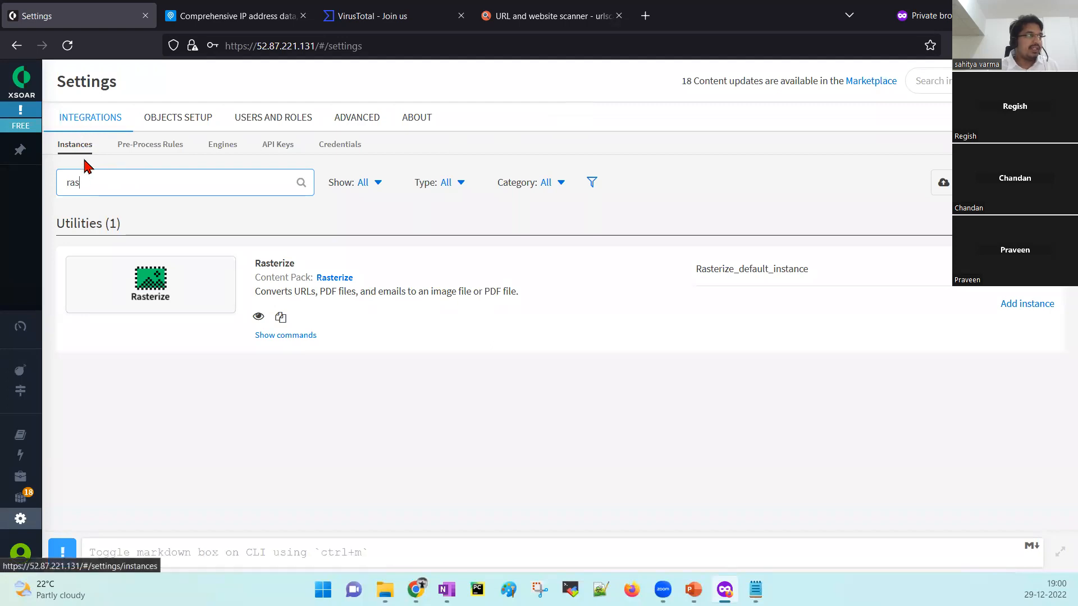
Clear the 'ras' integration filter, then check Pre-Process Rules, Engines, API Keys and Credentials.
{"action": "left_click_drag", "start_coordinate": [95, 181], "coordinate": [67, 181]}
{"action": "key", "text": "BackSpace"}
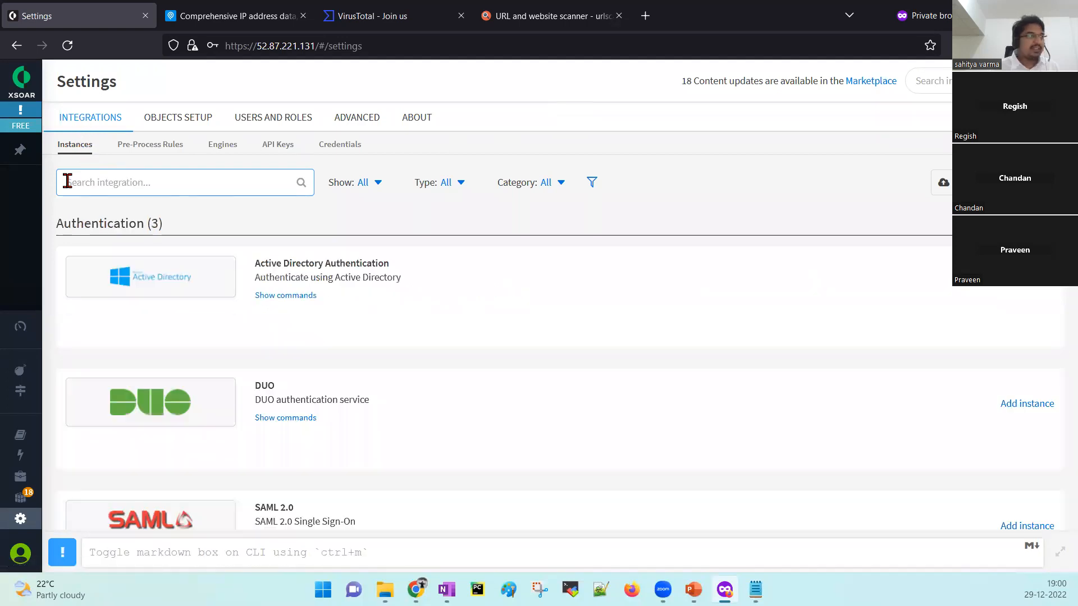
{"action": "left_click", "coordinate": [144, 153]}
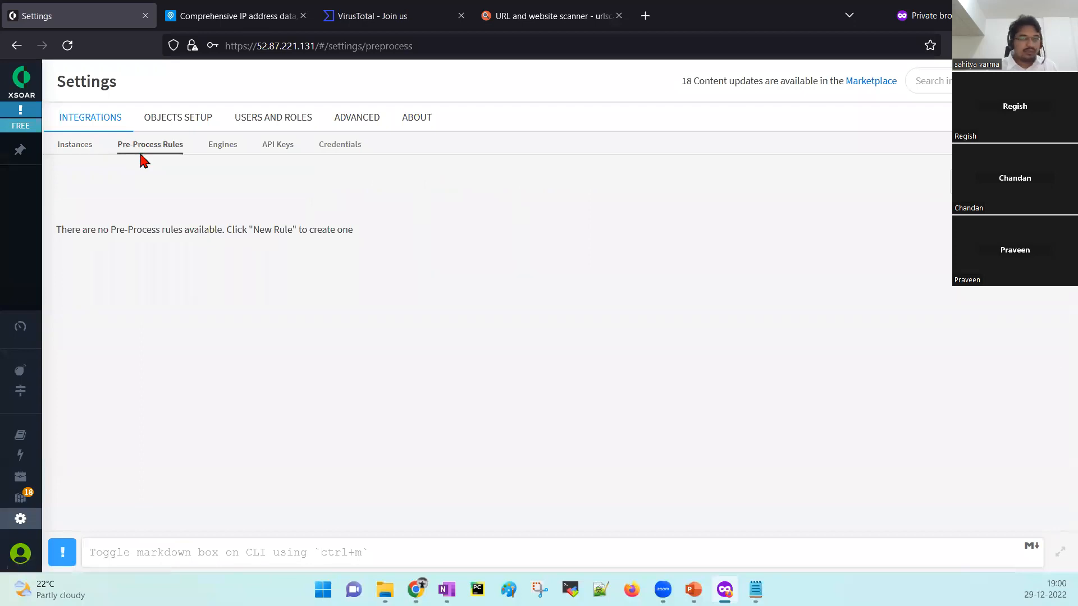
{"action": "left_click", "coordinate": [227, 152]}
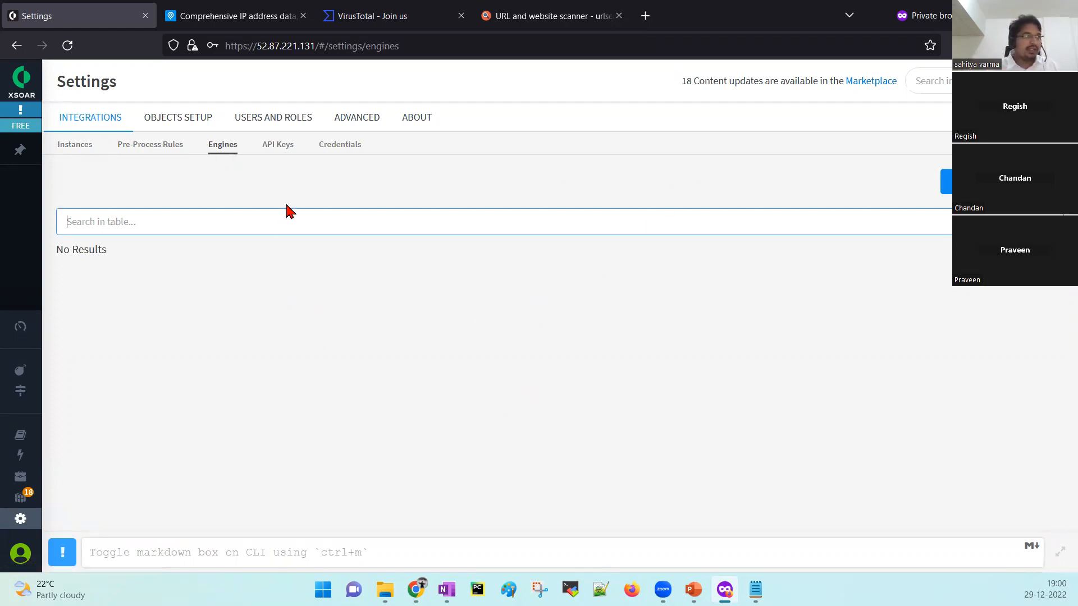
{"action": "left_click", "coordinate": [277, 150]}
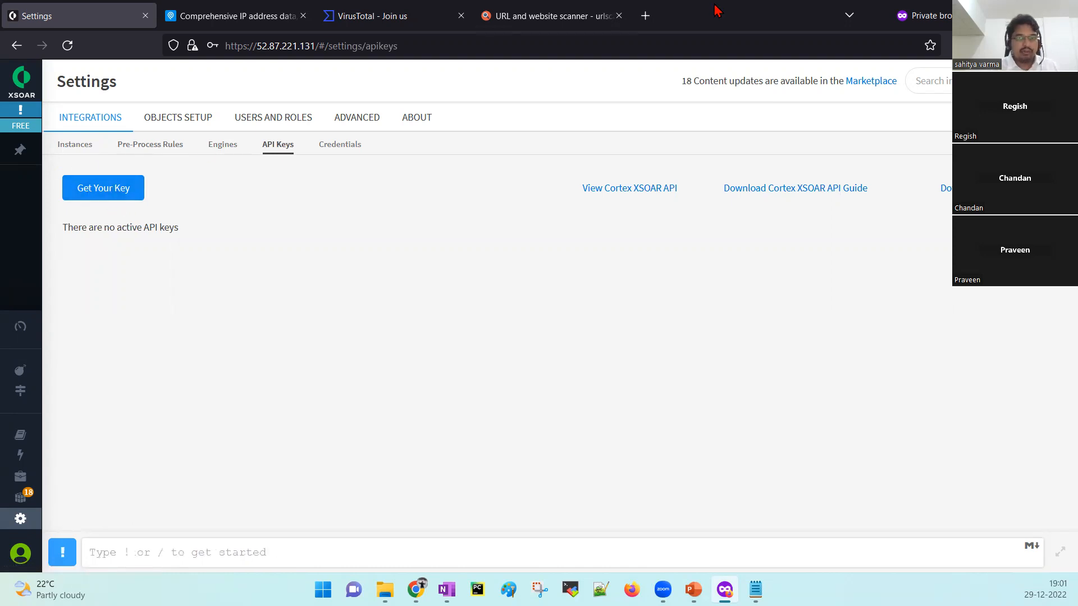
{"action": "left_click", "coordinate": [349, 149]}
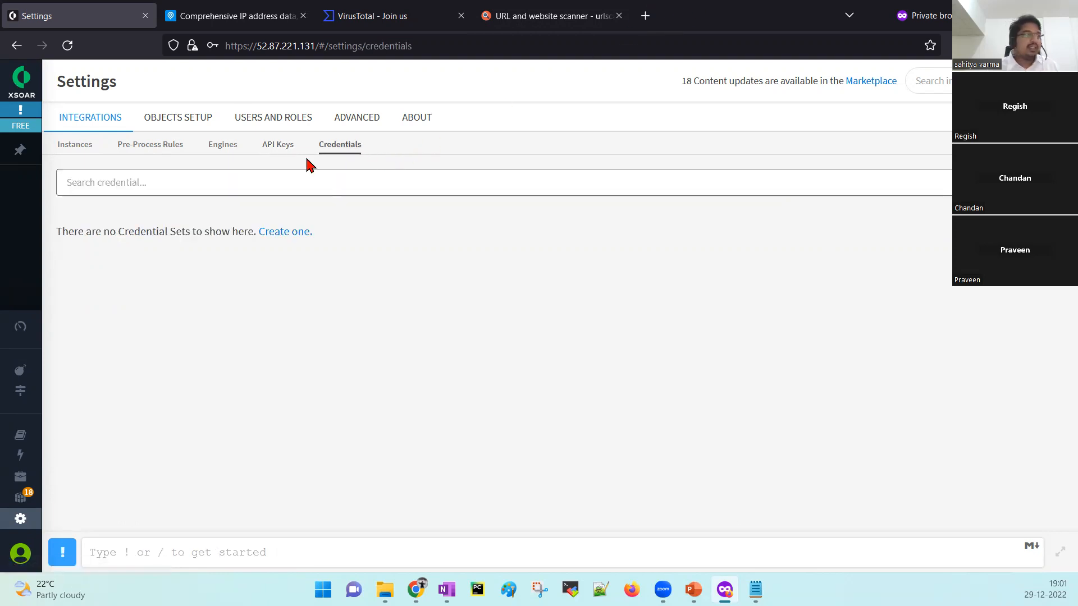
{"action": "mouse_move", "coordinate": [168, 443]}
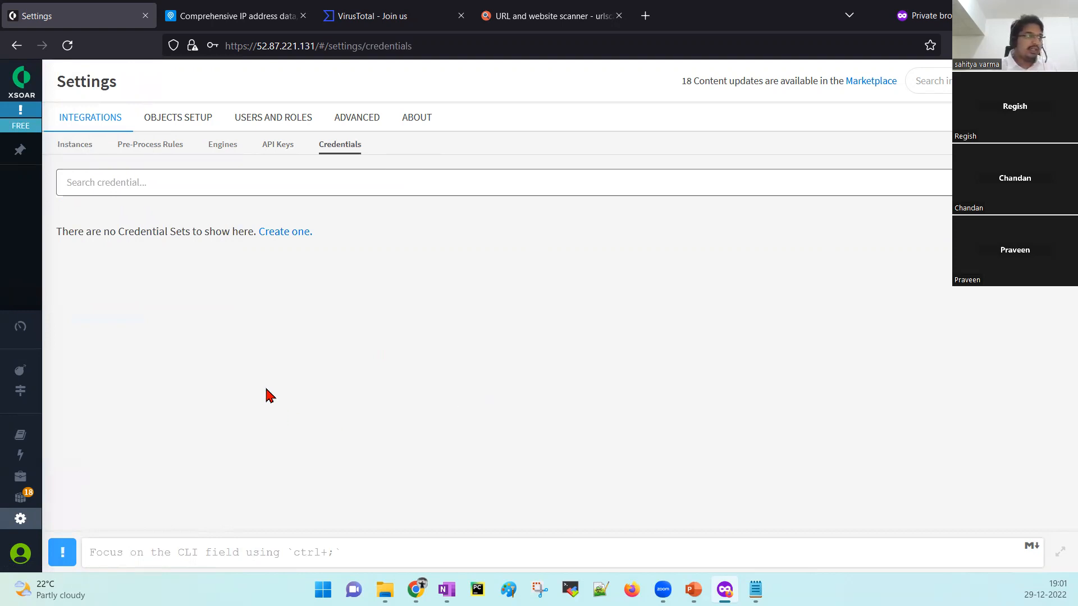
Scroll through Incident Fields under Objects Setup, then switch to Users and Roles.
{"action": "left_click", "coordinate": [168, 117]}
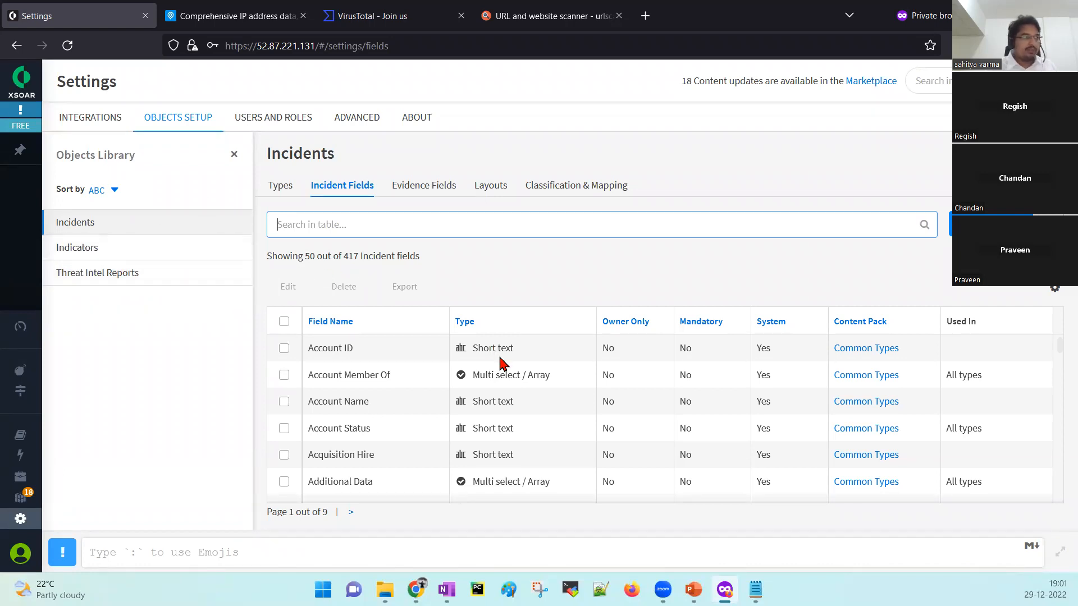
{"action": "scroll", "coordinate": [501, 363], "scroll_direction": "down", "scroll_amount": 5}
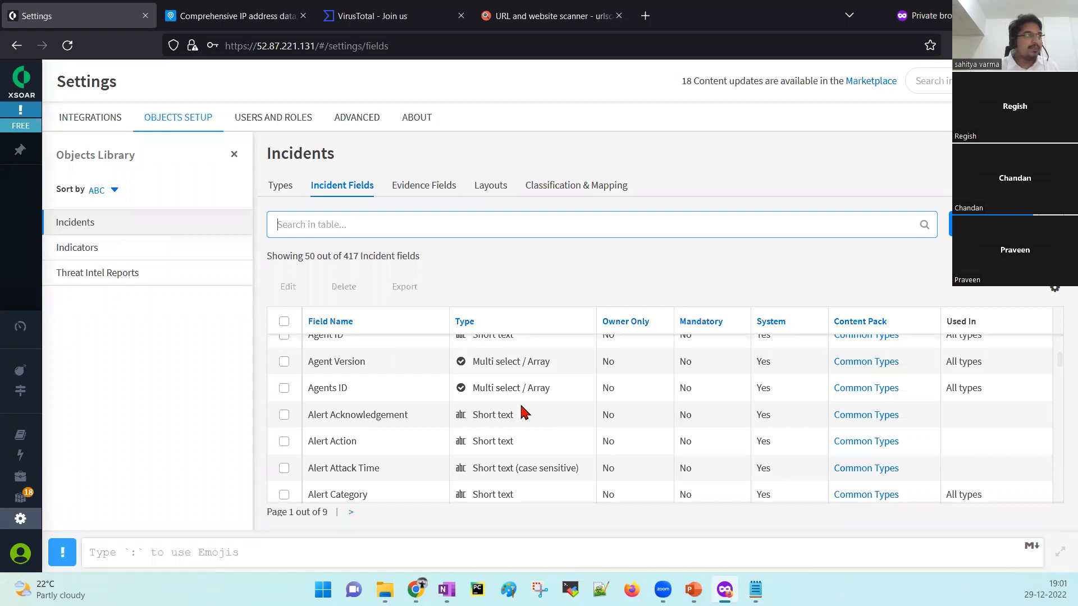
{"action": "left_click", "coordinate": [262, 131]}
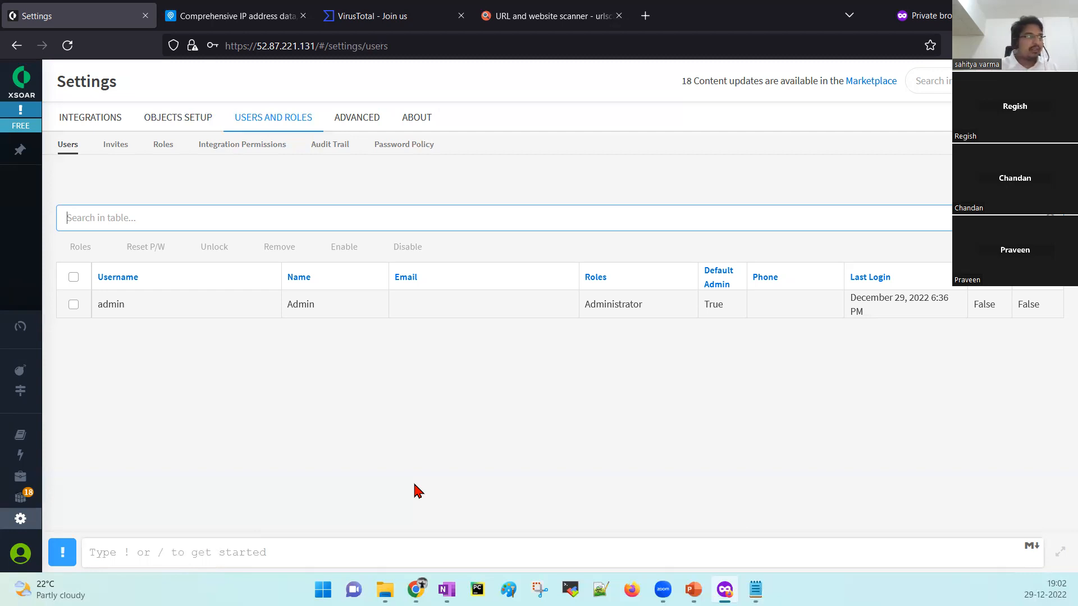
Check the Invites and Users lists, then view each role's permissions.
{"action": "left_click", "coordinate": [118, 150]}
{"action": "left_click", "coordinate": [71, 150]}
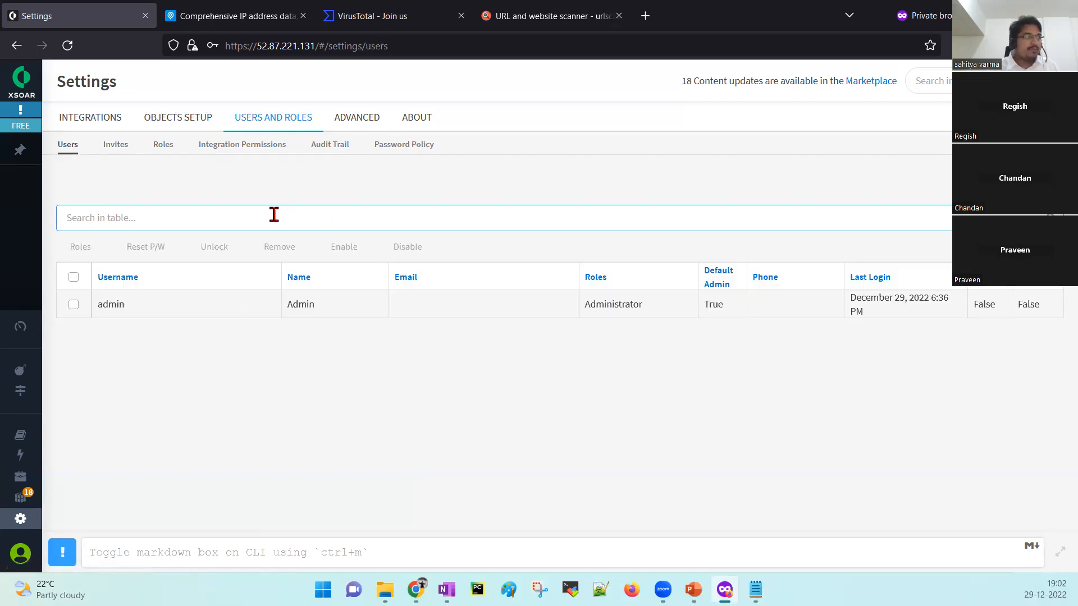
{"action": "left_click", "coordinate": [116, 151]}
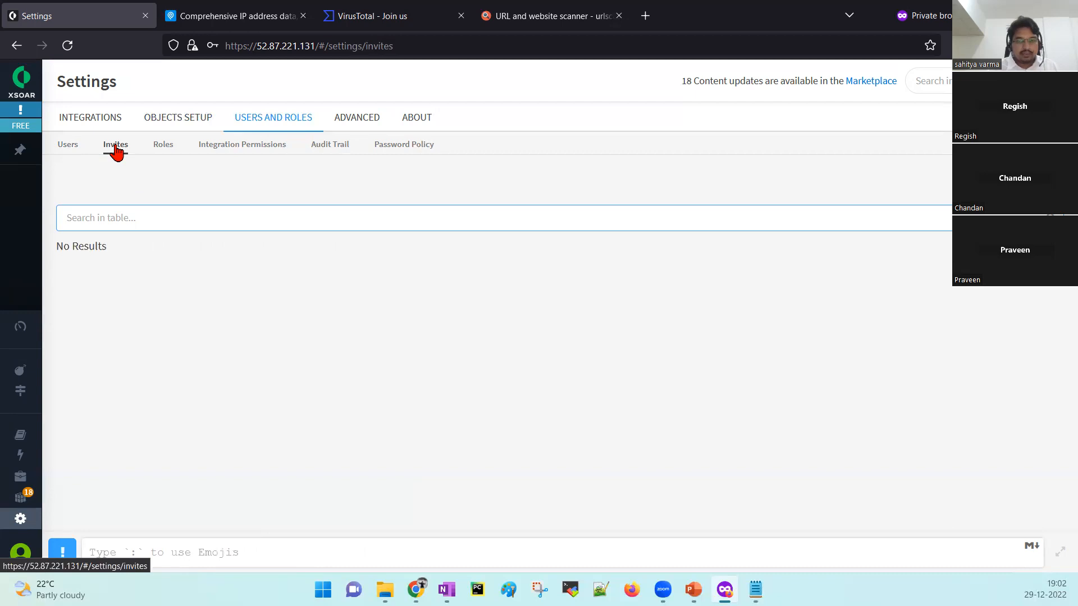
{"action": "left_click", "coordinate": [161, 149]}
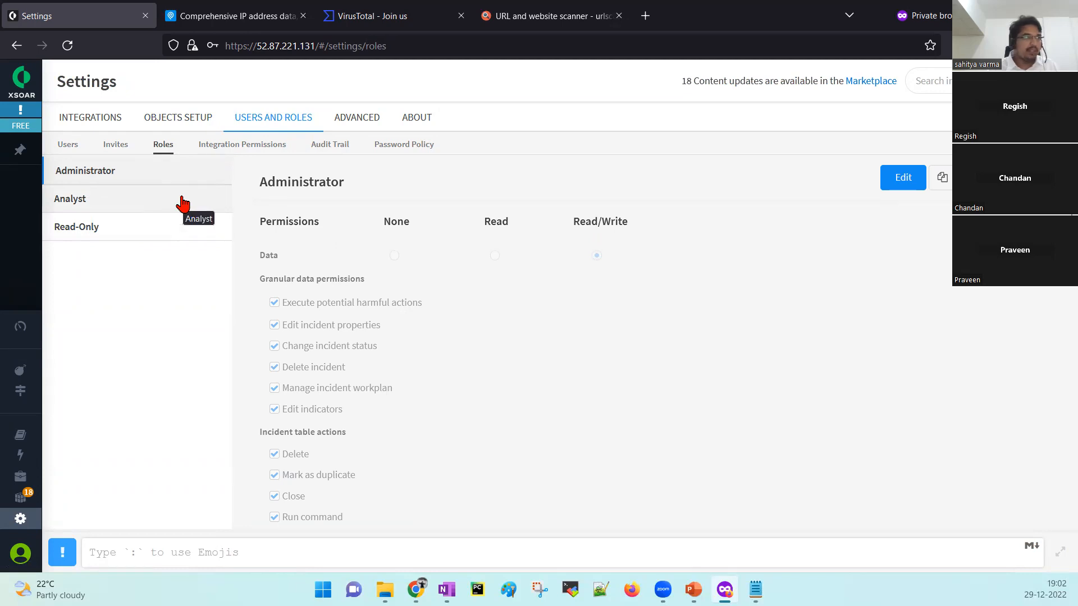
Expand and collapse Rasterize under Integration Permissions, then view the Audit Trail.
{"action": "left_click", "coordinate": [216, 154]}
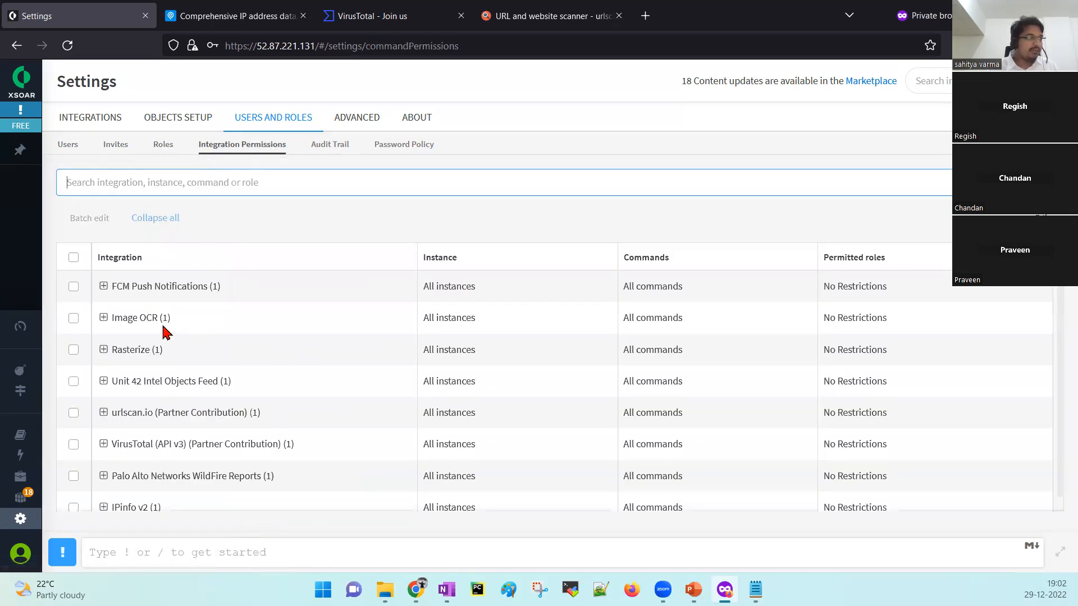
{"action": "left_click", "coordinate": [103, 349]}
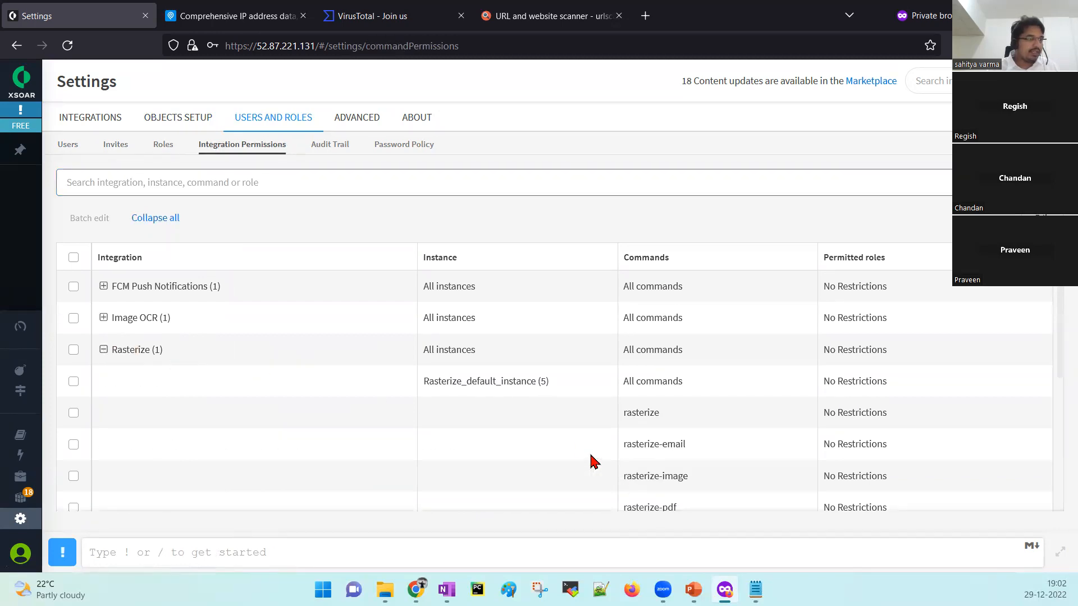
{"action": "left_click", "coordinate": [103, 350]}
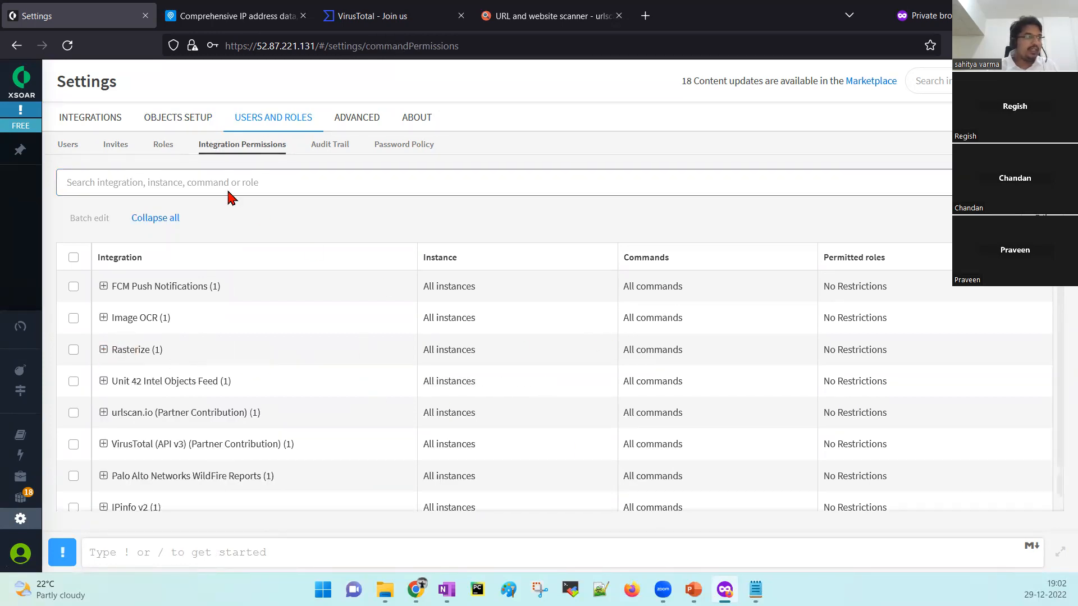
{"action": "left_click", "coordinate": [314, 151]}
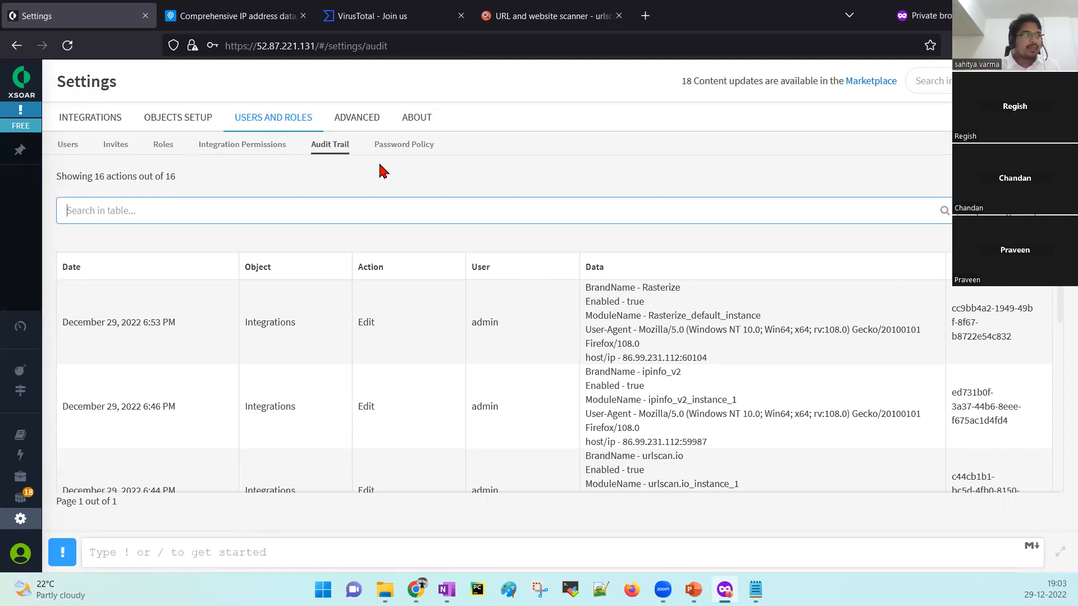
{"action": "left_click", "coordinate": [392, 151]}
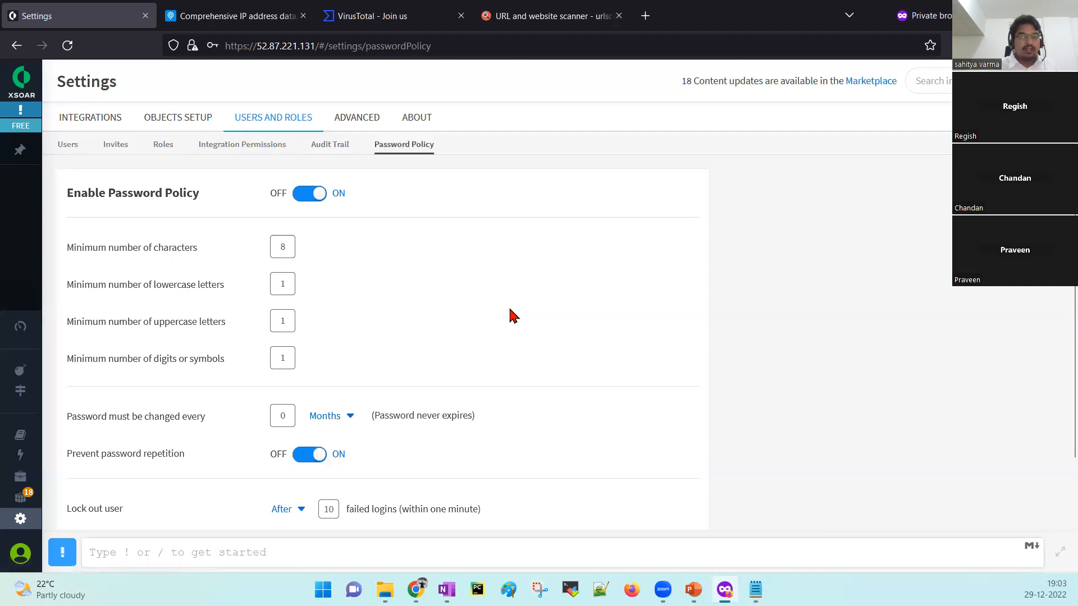
{"action": "scroll", "coordinate": [617, 362], "scroll_direction": "down", "scroll_amount": 1}
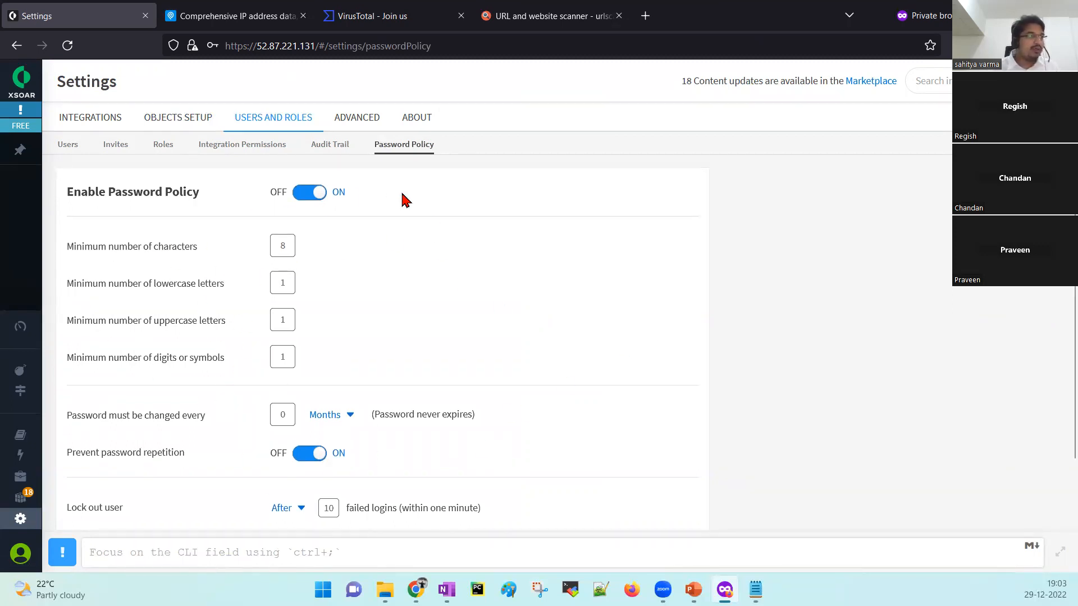
{"action": "scroll", "coordinate": [574, 364], "scroll_direction": "down", "scroll_amount": 2}
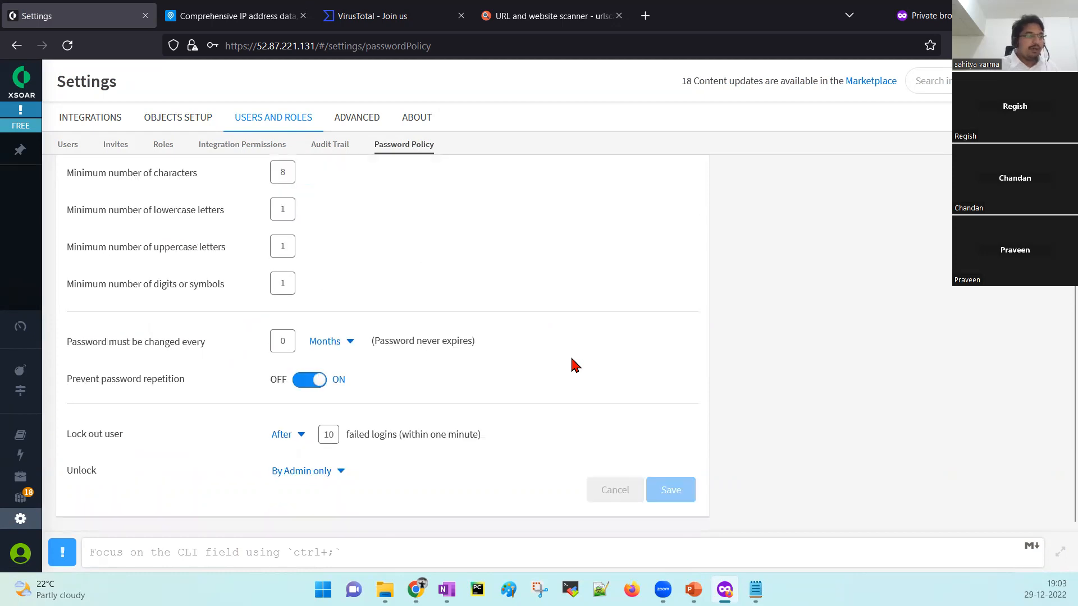
{"action": "scroll", "coordinate": [576, 365], "scroll_direction": "up", "scroll_amount": 2}
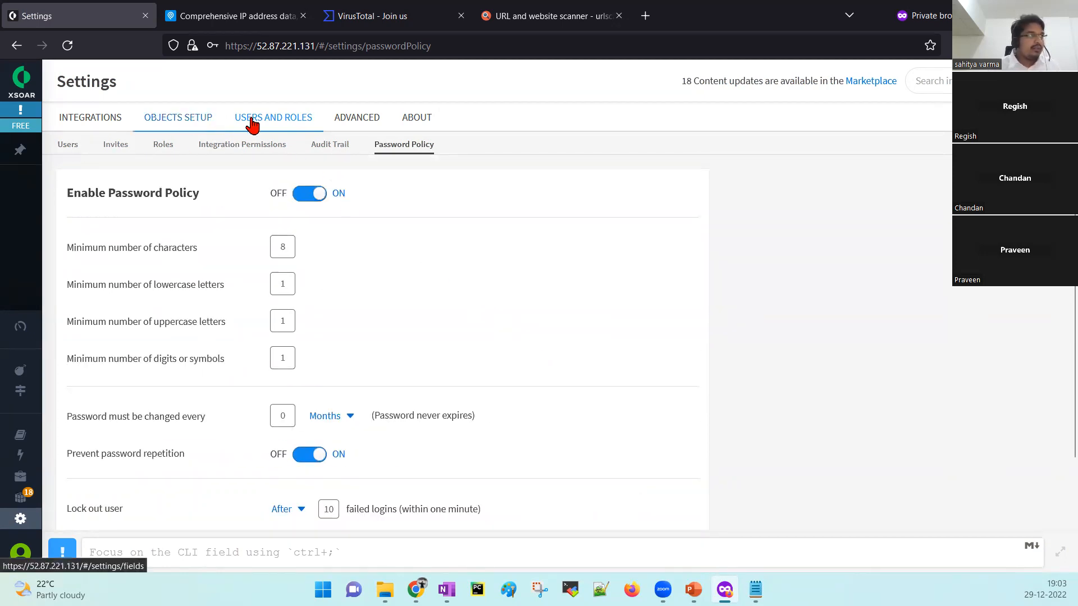
Cycle through Exclusion List, Lists, ML Models and Backups under ADVANCED, settling on ML Models.
{"action": "left_click", "coordinate": [351, 123]}
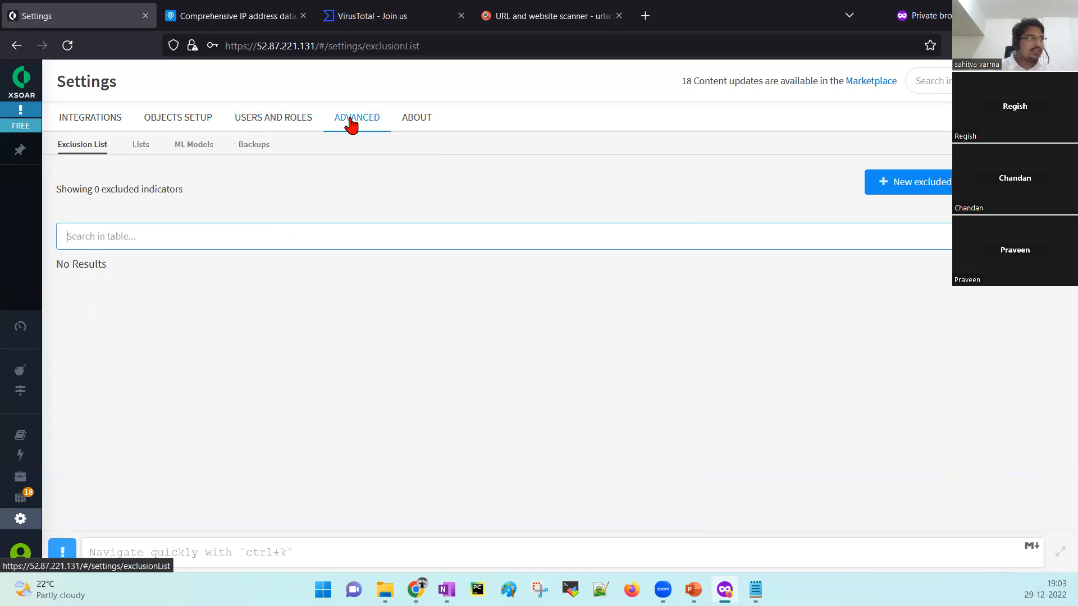
{"action": "left_click", "coordinate": [144, 147]}
{"action": "left_click", "coordinate": [191, 147]}
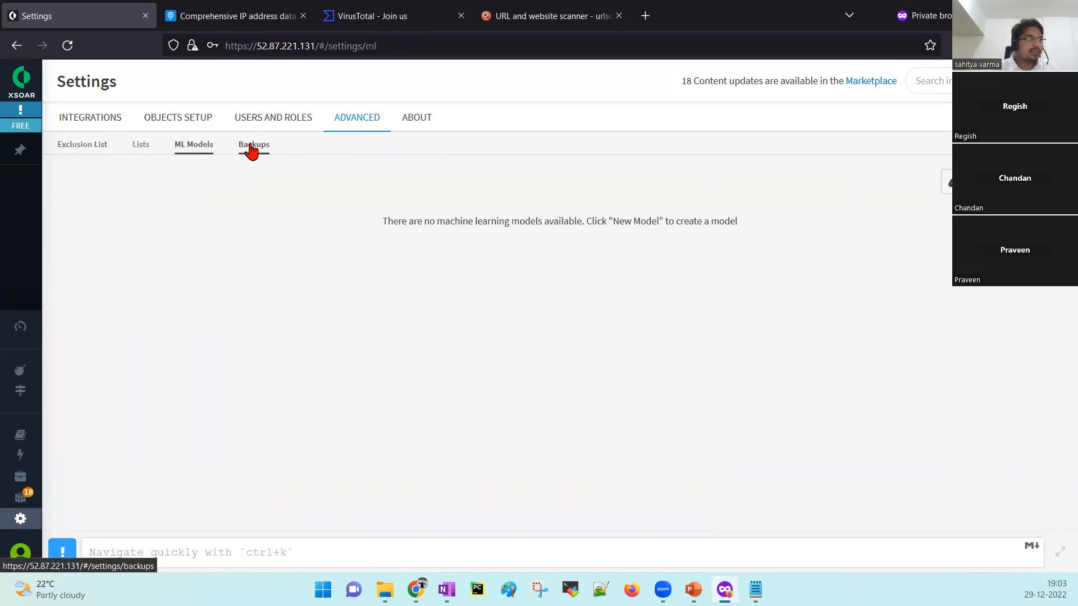
{"action": "left_click", "coordinate": [250, 149]}
{"action": "left_click", "coordinate": [87, 150]}
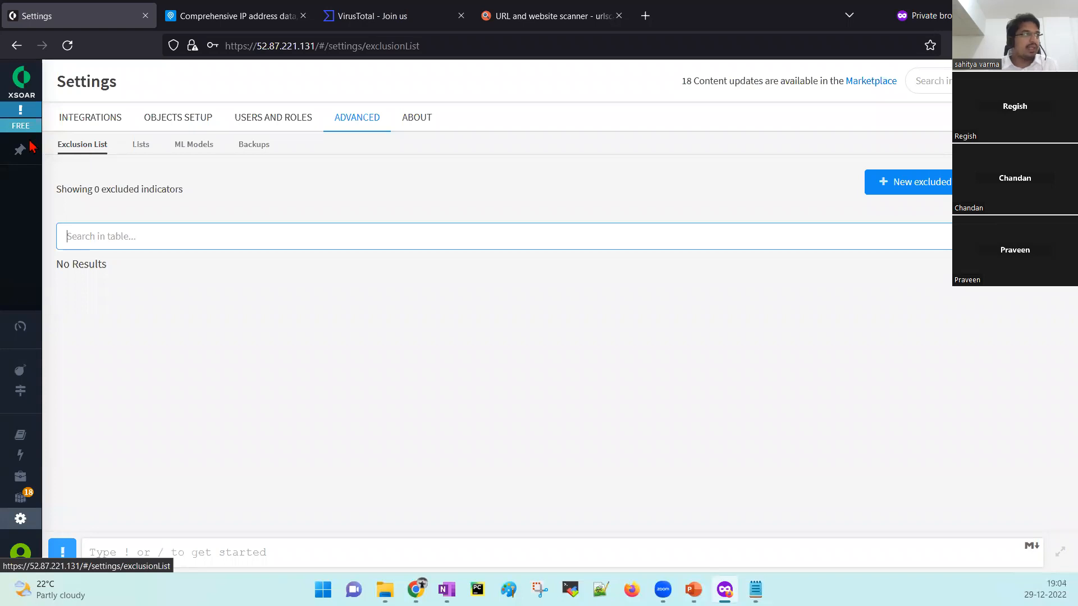
{"action": "left_click", "coordinate": [141, 148]}
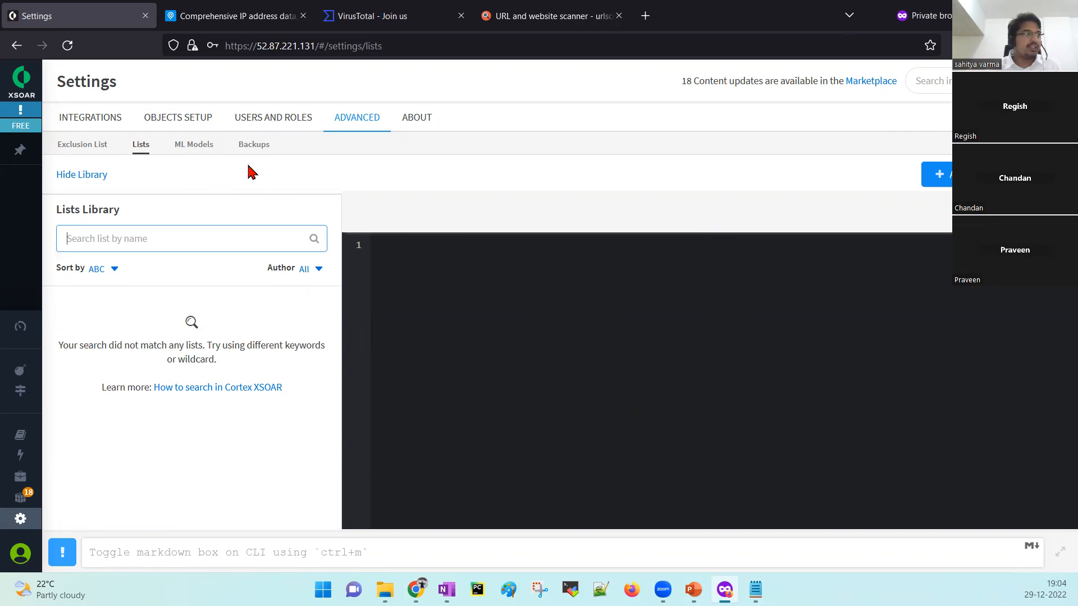
{"action": "left_click", "coordinate": [192, 153]}
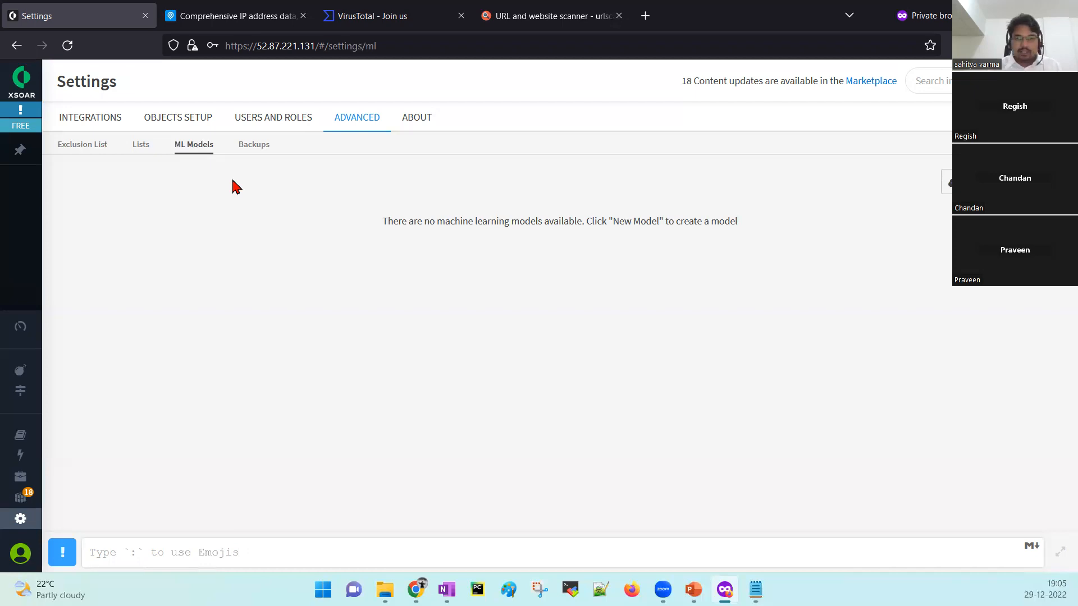
Show the Backups settings and highlight the daily, weekly and monthly backup limits.
{"action": "left_click", "coordinate": [251, 146]}
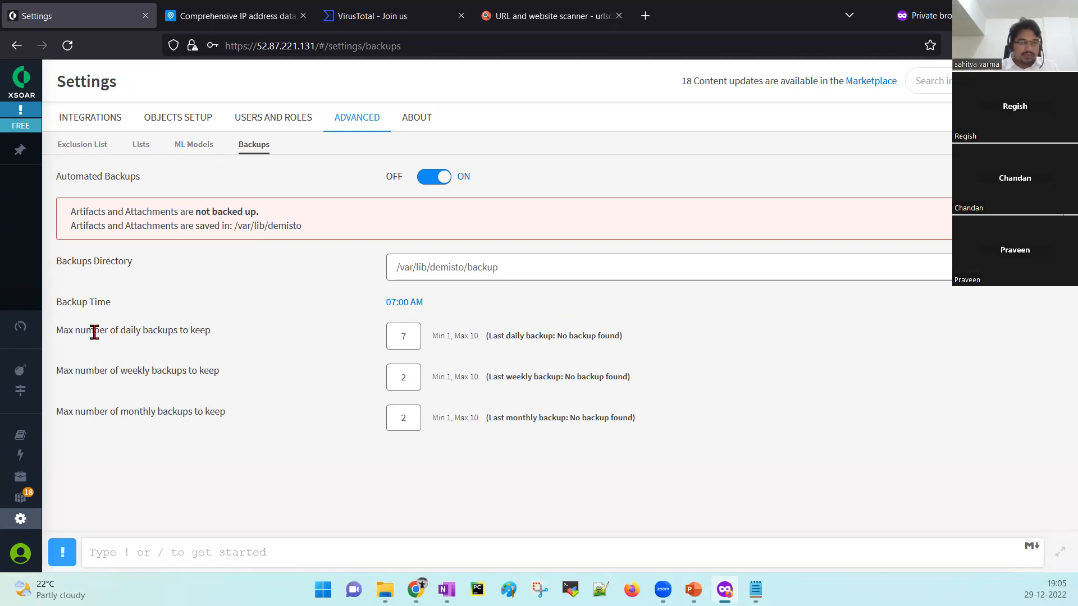
{"action": "left_click_drag", "start_coordinate": [58, 332], "coordinate": [238, 335]}
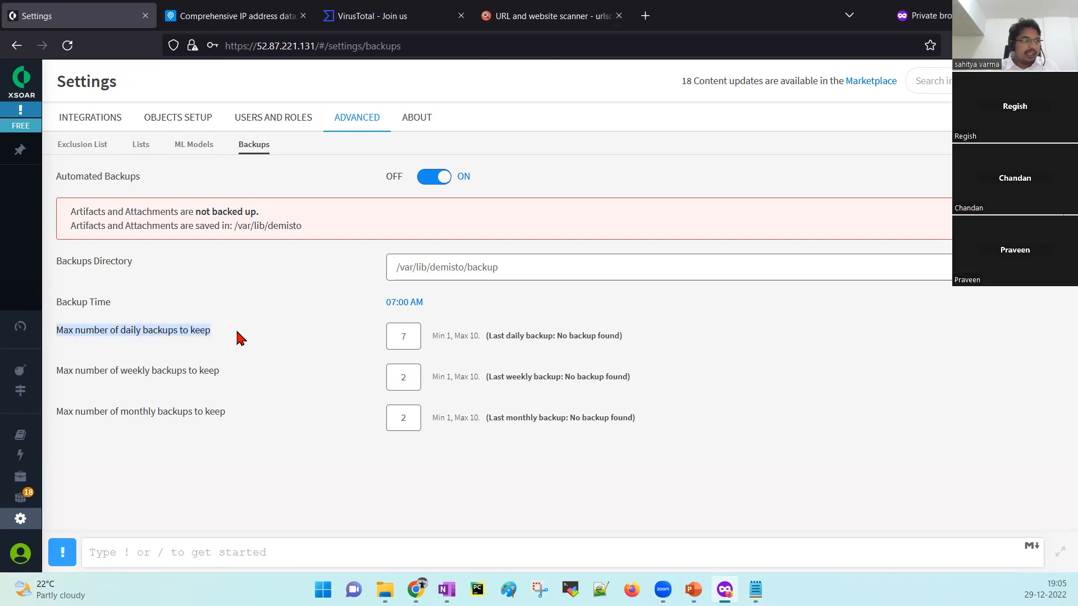
{"action": "left_click_drag", "start_coordinate": [56, 370], "coordinate": [231, 377]}
{"action": "left_click_drag", "start_coordinate": [57, 412], "coordinate": [240, 418]}
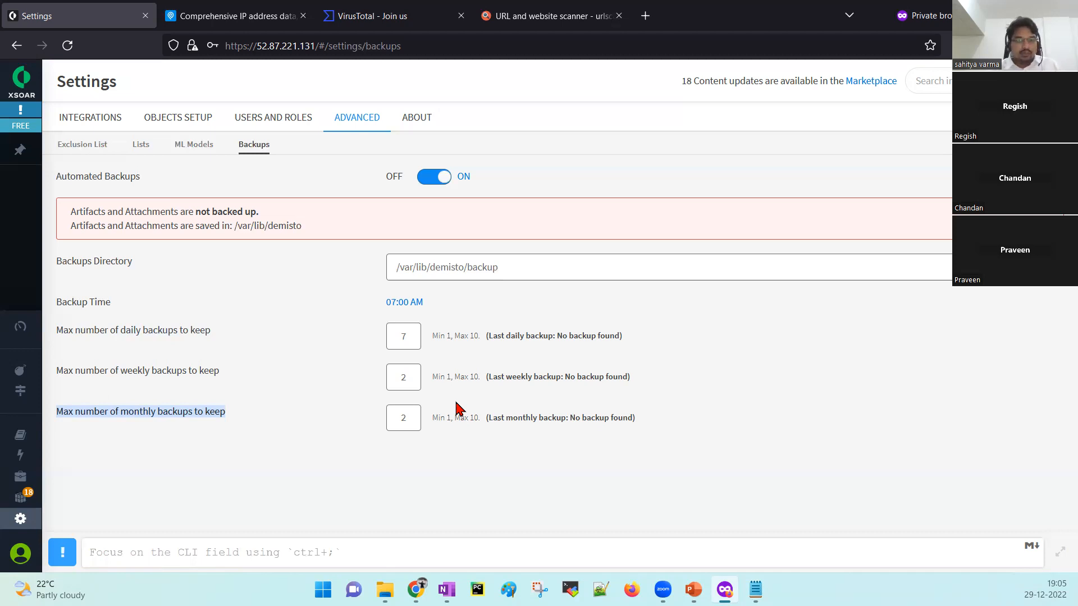
Highlight the /var/lib/demisto attachments path and /var/lib/demisto/backup directory, then view About version 6.10.0.
{"action": "left_click_drag", "start_coordinate": [231, 226], "coordinate": [317, 233]}
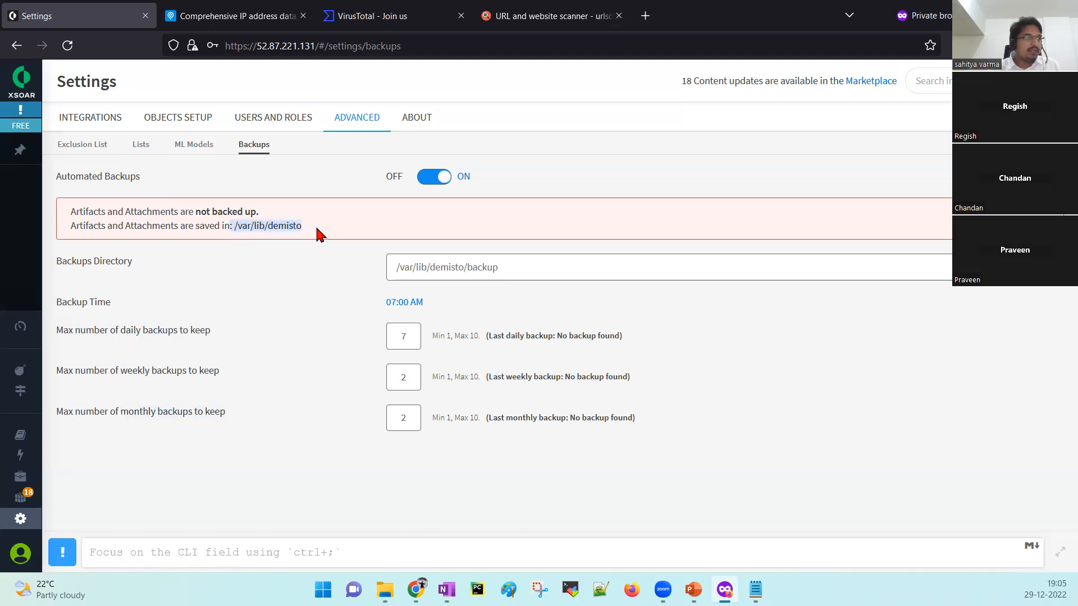
{"action": "left_click", "coordinate": [514, 268]}
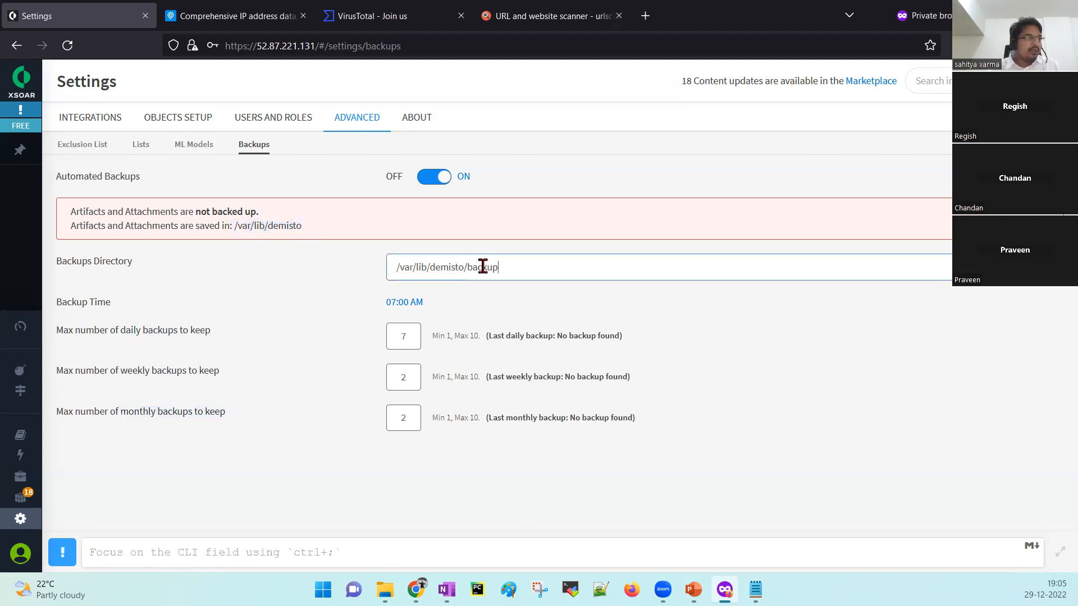
{"action": "left_click_drag", "start_coordinate": [498, 267], "coordinate": [366, 267]}
{"action": "left_click", "coordinate": [336, 289]}
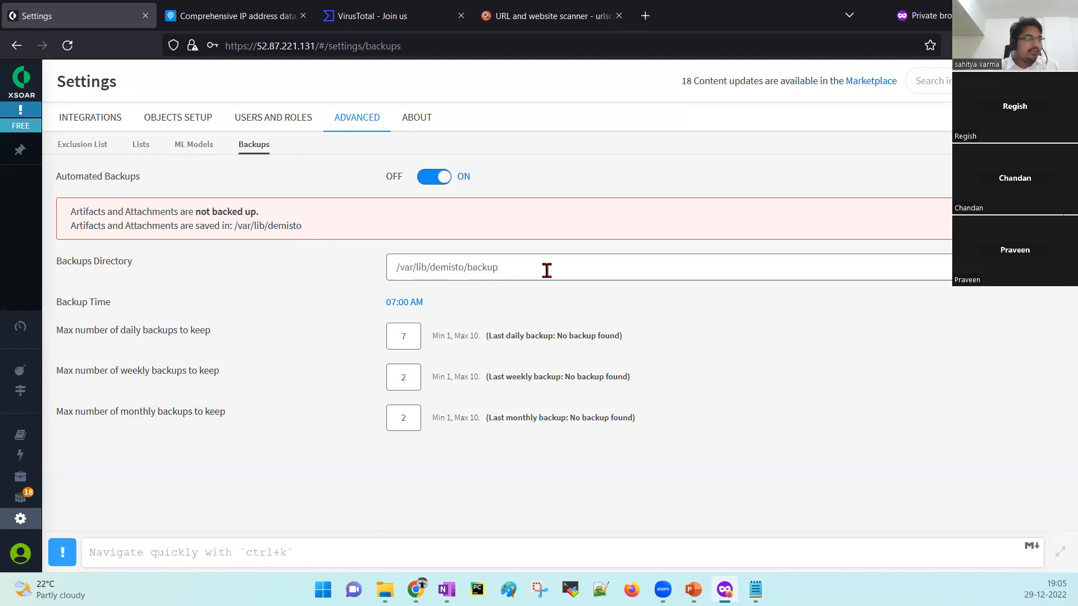
{"action": "left_click_drag", "start_coordinate": [547, 270], "coordinate": [348, 269]}
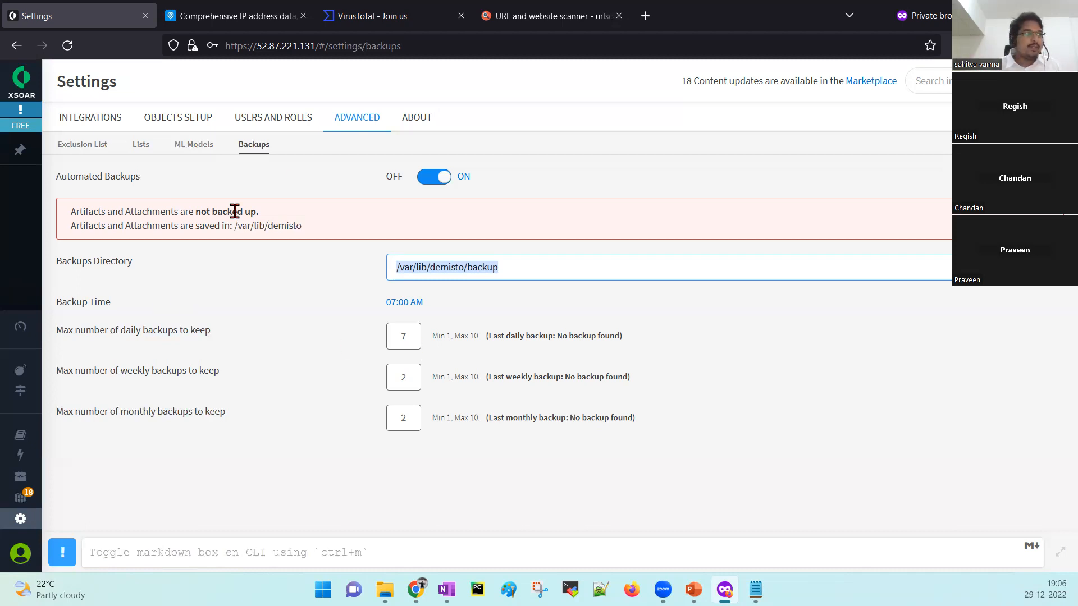
{"action": "left_click", "coordinate": [412, 128]}
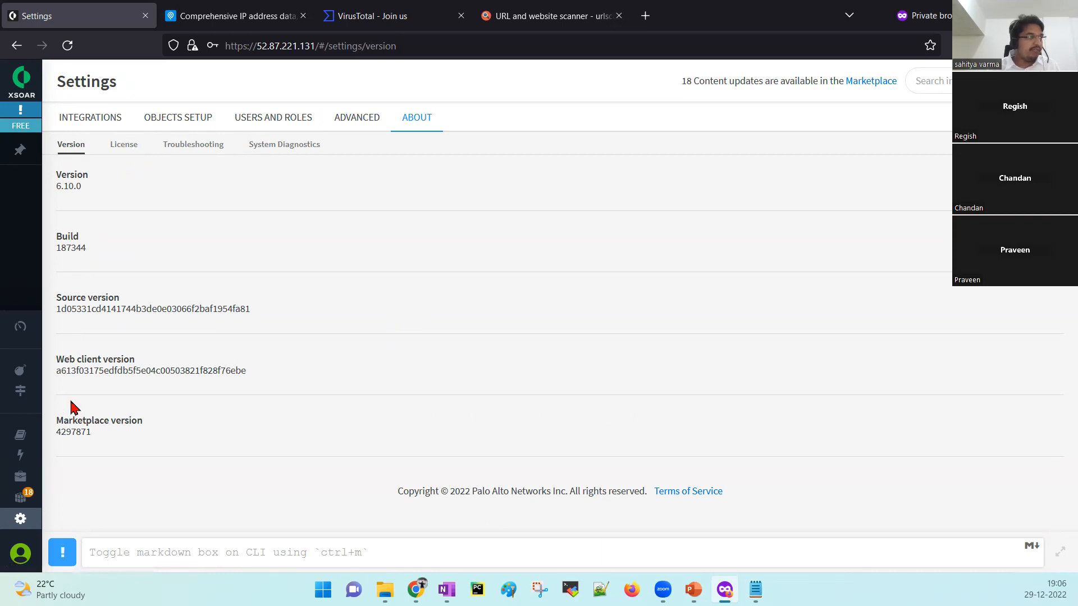
Glance at License, then scroll Troubleshooting down to Custom content and back to Logs.
{"action": "left_click", "coordinate": [123, 151]}
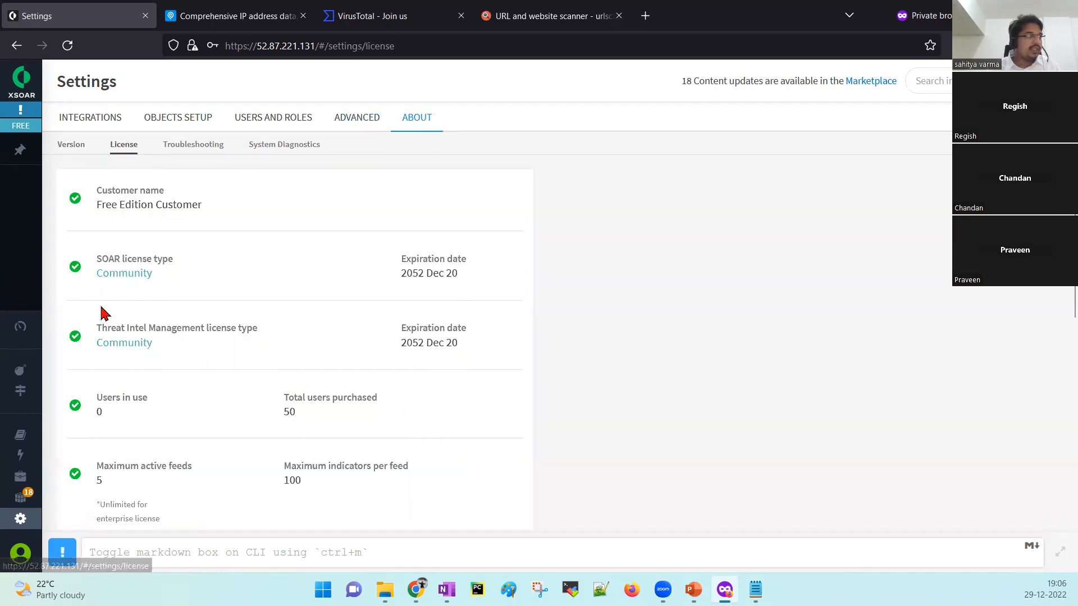
{"action": "left_click", "coordinate": [212, 149]}
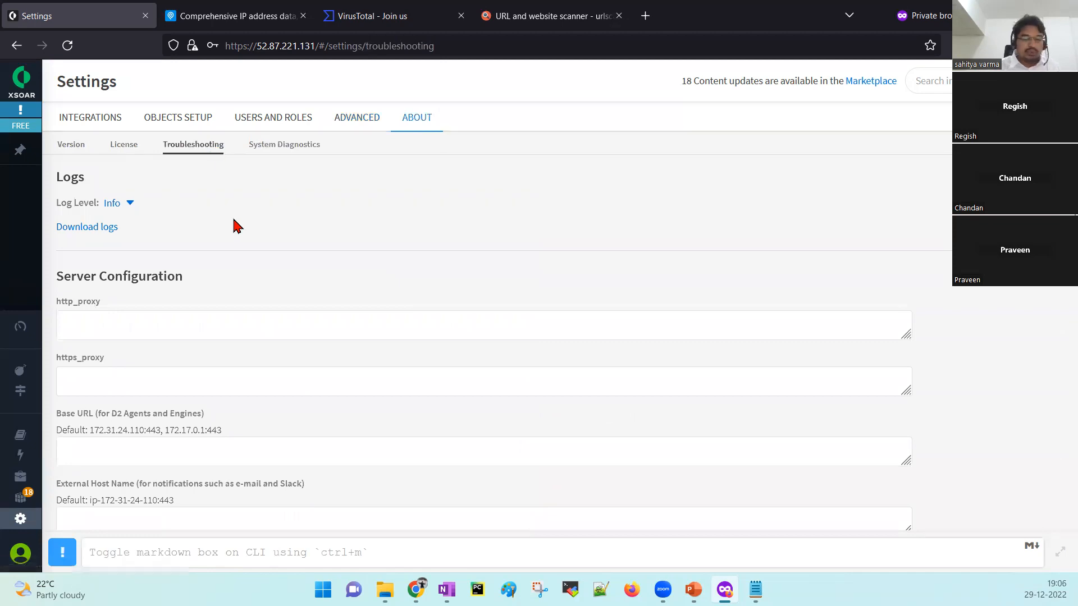
{"action": "scroll", "coordinate": [236, 226], "scroll_direction": "down", "scroll_amount": 1}
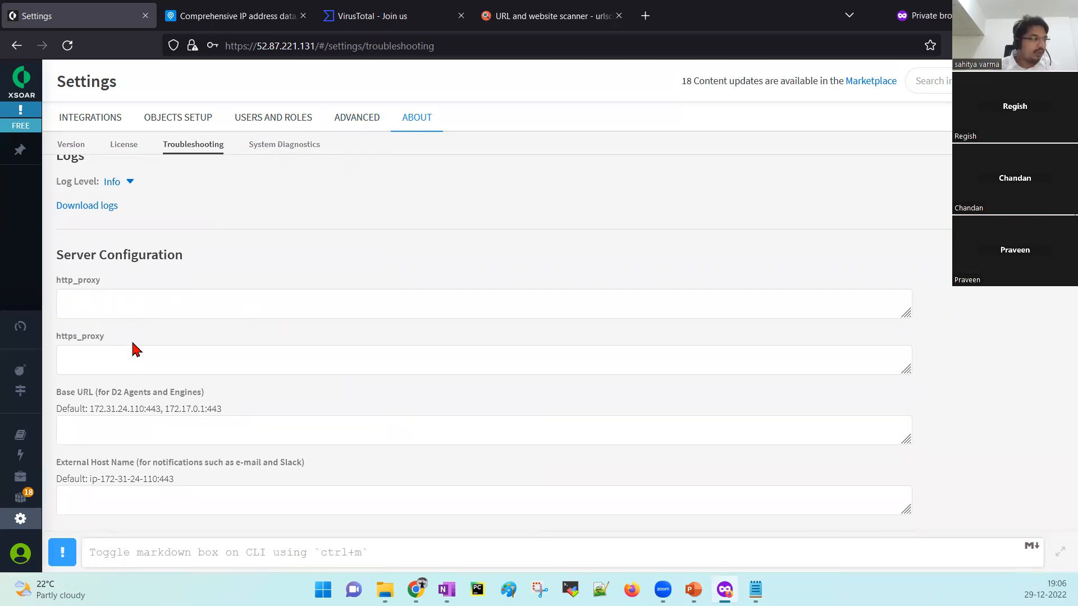
{"action": "scroll", "coordinate": [135, 348], "scroll_direction": "down", "scroll_amount": 5}
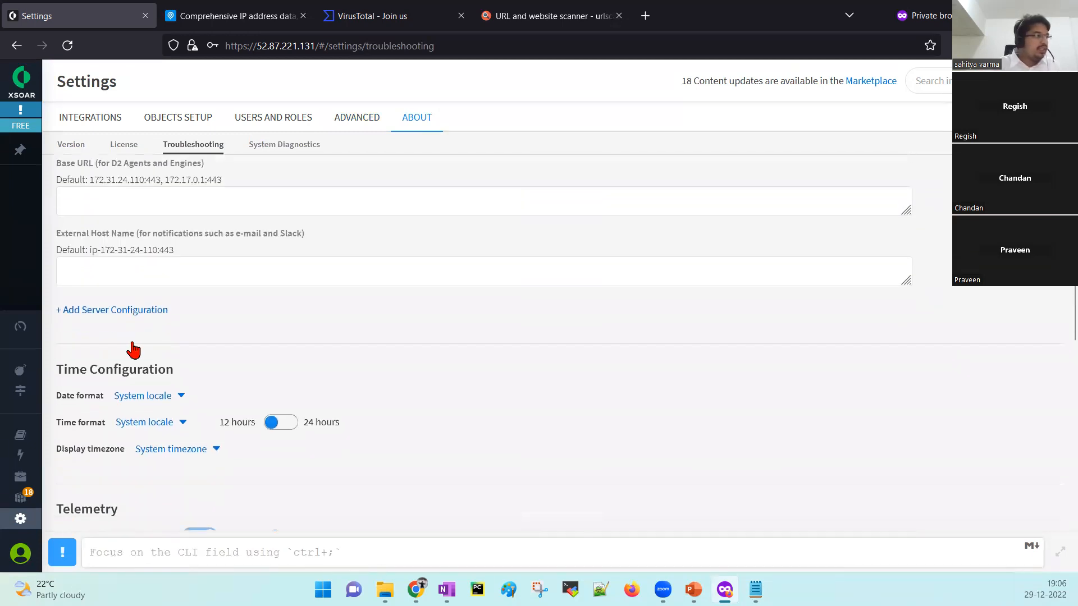
{"action": "scroll", "coordinate": [132, 343], "scroll_direction": "down", "scroll_amount": 2}
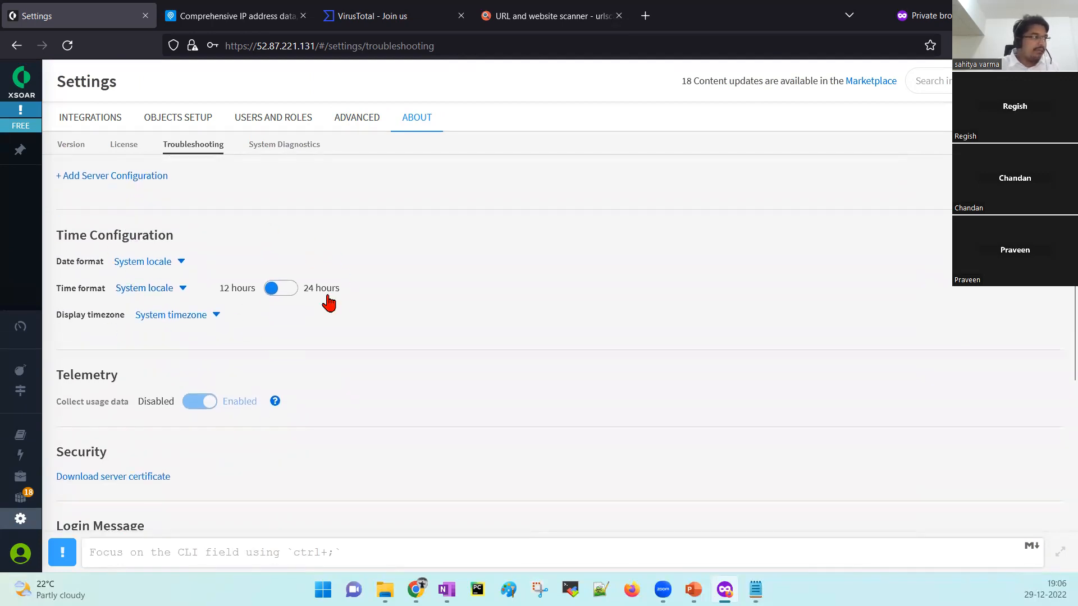
{"action": "scroll", "coordinate": [329, 303], "scroll_direction": "down", "scroll_amount": 3}
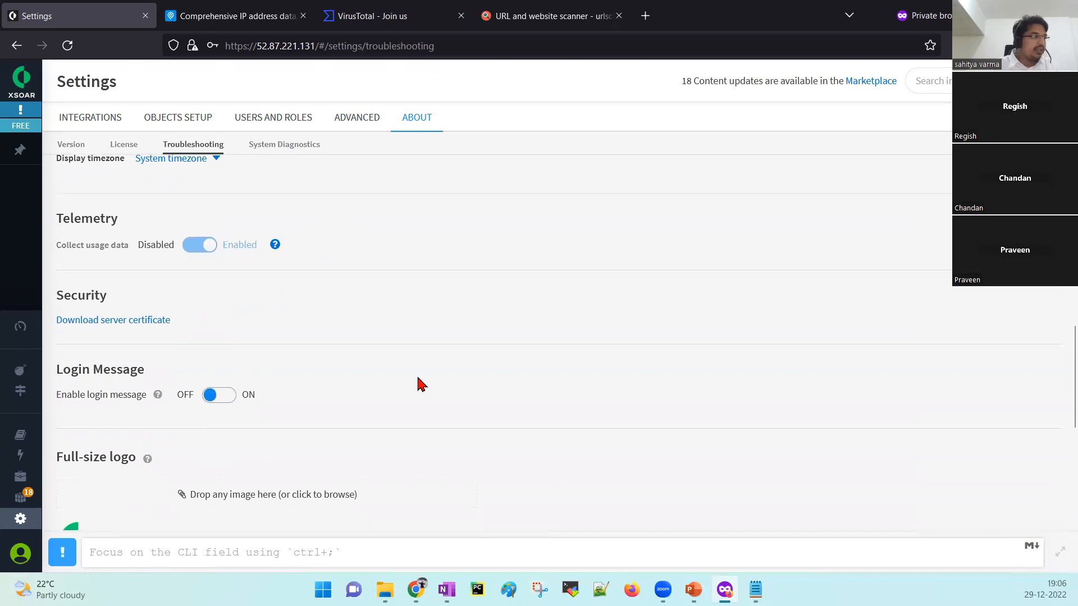
{"action": "scroll", "coordinate": [393, 365], "scroll_direction": "down", "scroll_amount": 3}
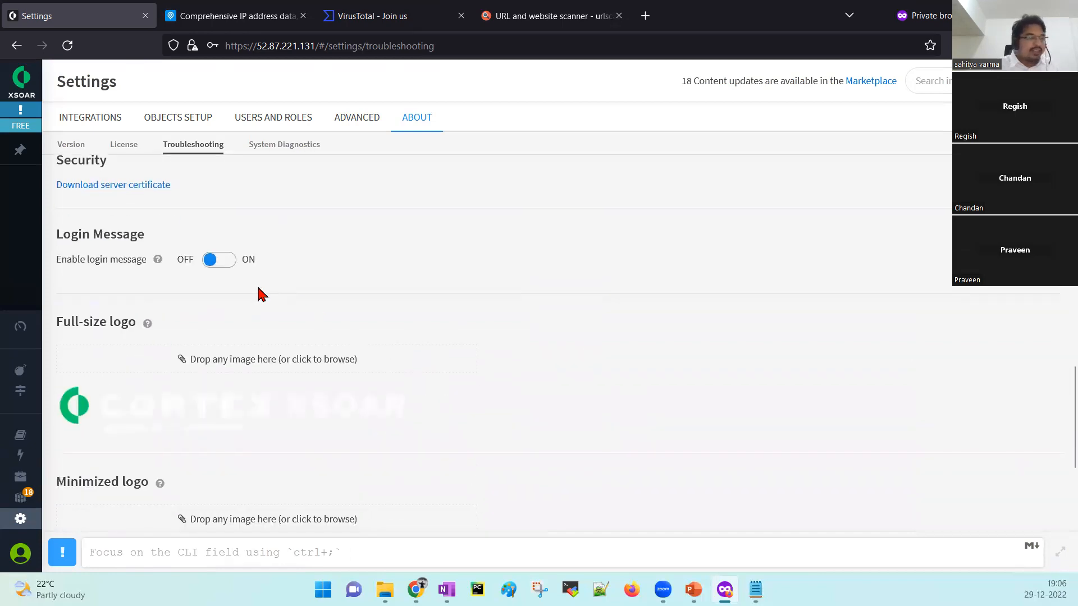
{"action": "scroll", "coordinate": [241, 312], "scroll_direction": "down", "scroll_amount": 2}
{"action": "scroll", "coordinate": [177, 349], "scroll_direction": "down", "scroll_amount": 1}
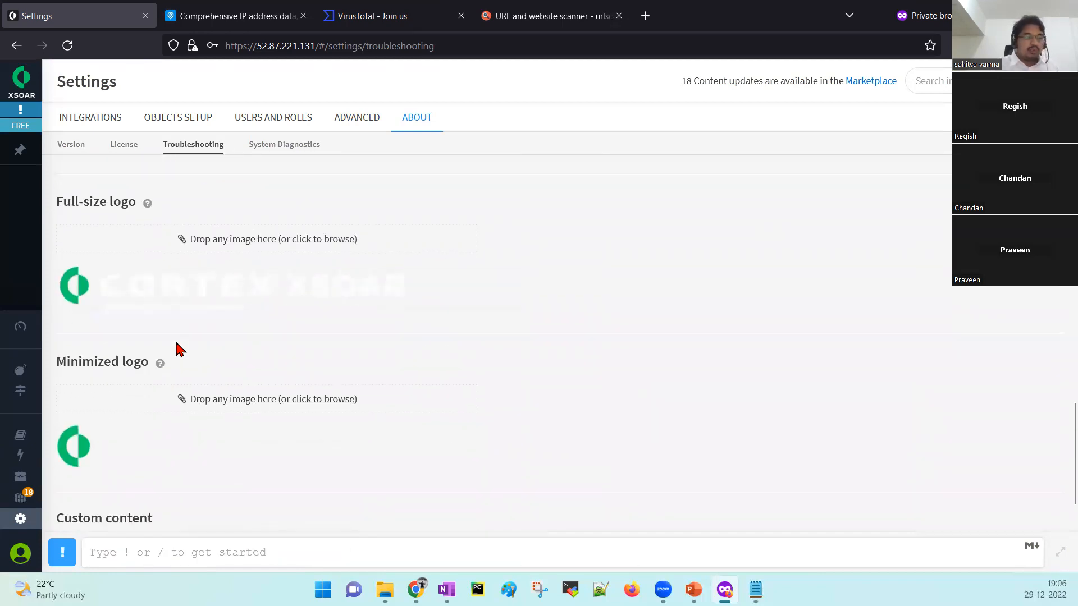
{"action": "scroll", "coordinate": [179, 349], "scroll_direction": "down", "scroll_amount": 1}
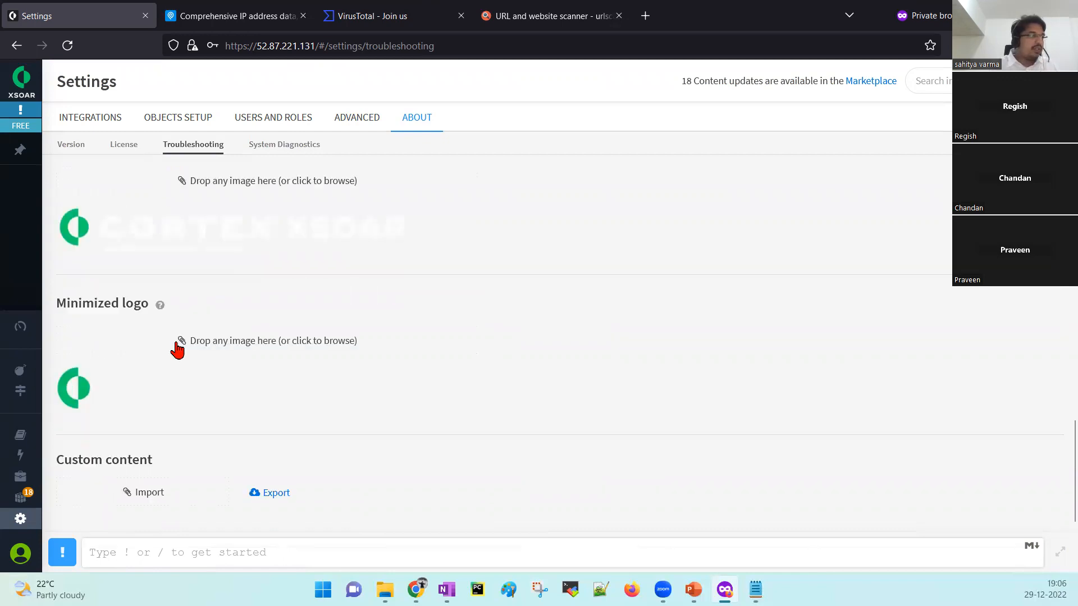
{"action": "scroll", "coordinate": [178, 349], "scroll_direction": "up", "scroll_amount": 15}
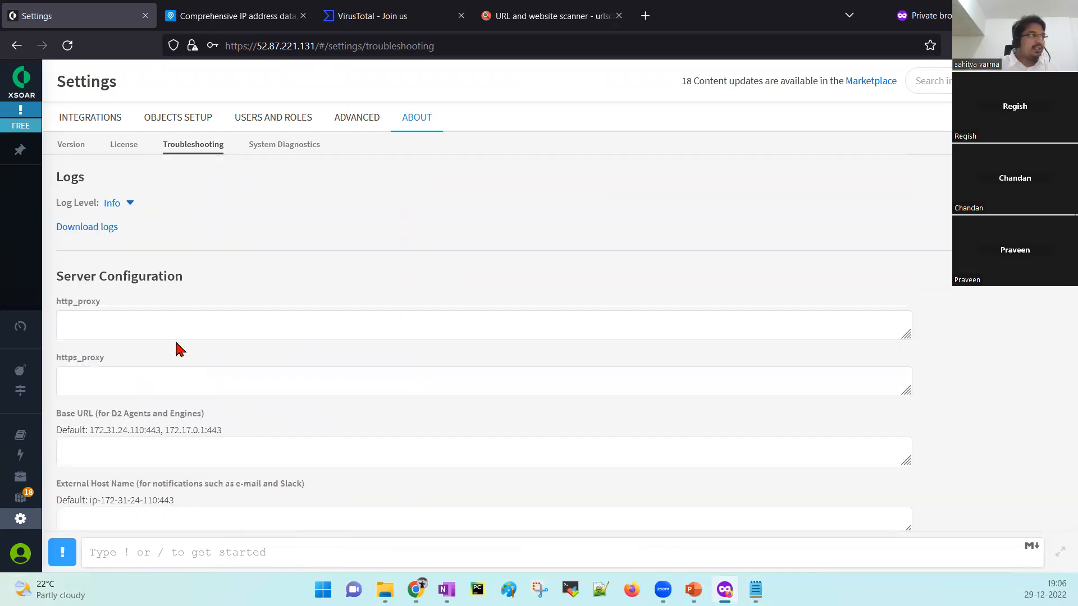
Scroll through the System Diagnostics panels, then return to the integration instances list.
{"action": "left_click", "coordinate": [295, 150]}
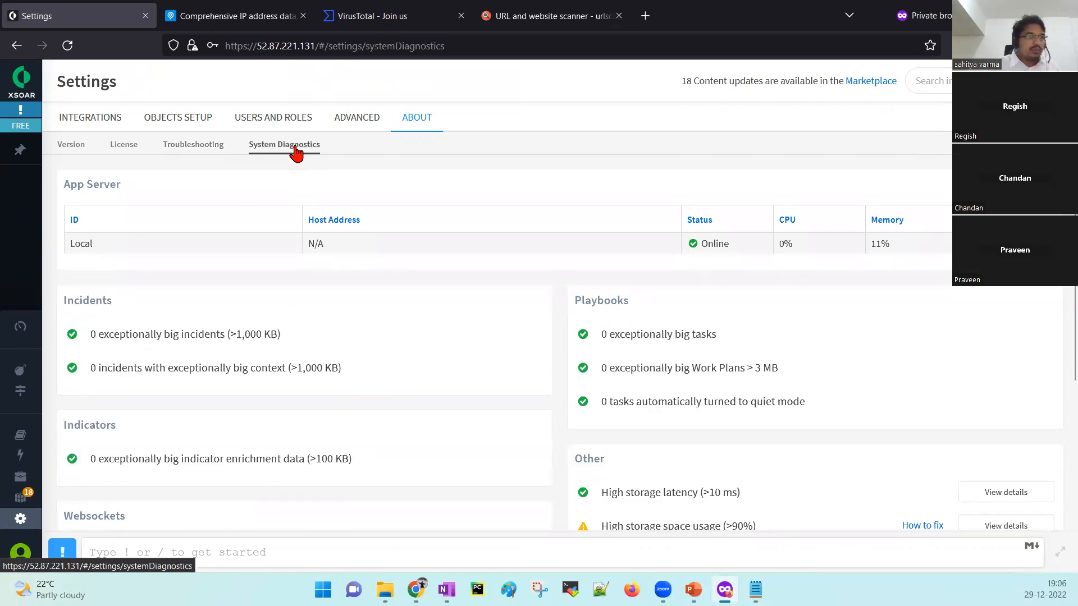
{"action": "scroll", "coordinate": [484, 313], "scroll_direction": "down", "scroll_amount": 1}
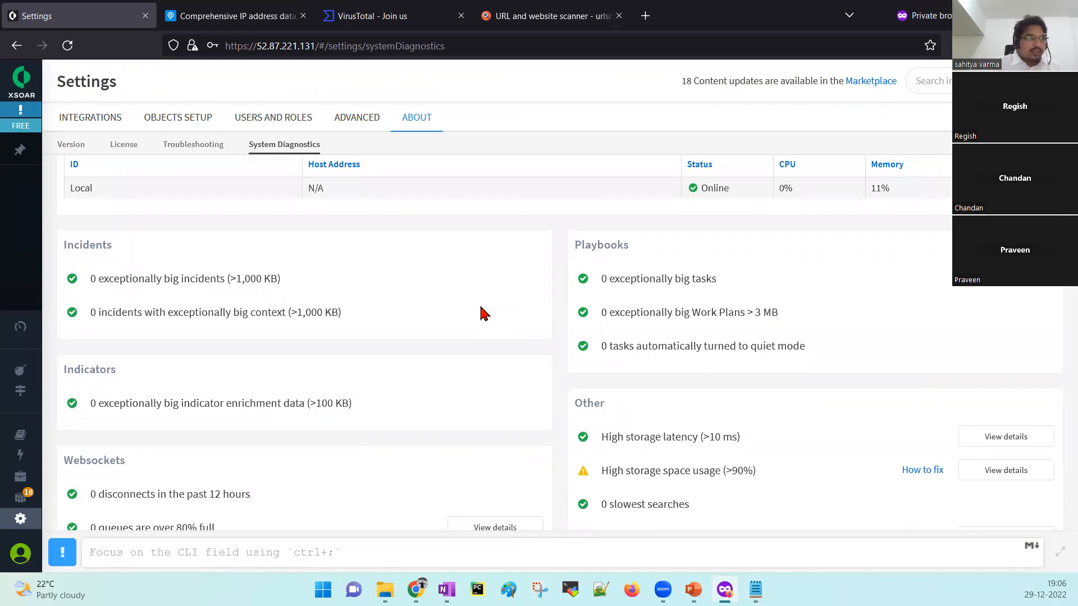
{"action": "scroll", "coordinate": [574, 343], "scroll_direction": "down", "scroll_amount": 3}
{"action": "scroll", "coordinate": [574, 342], "scroll_direction": "up", "scroll_amount": 4}
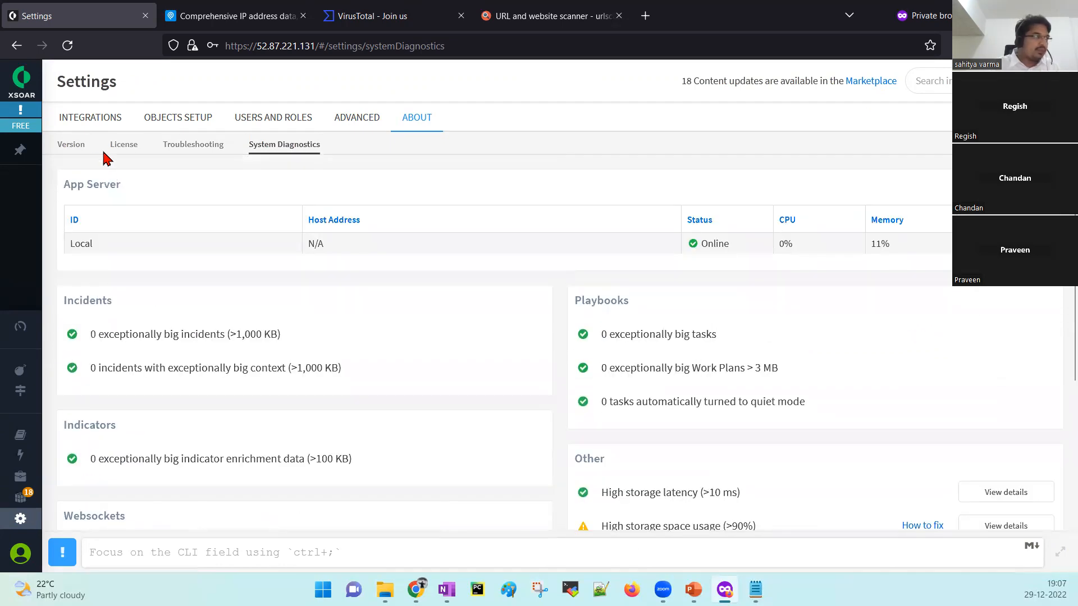
{"action": "left_click", "coordinate": [79, 130]}
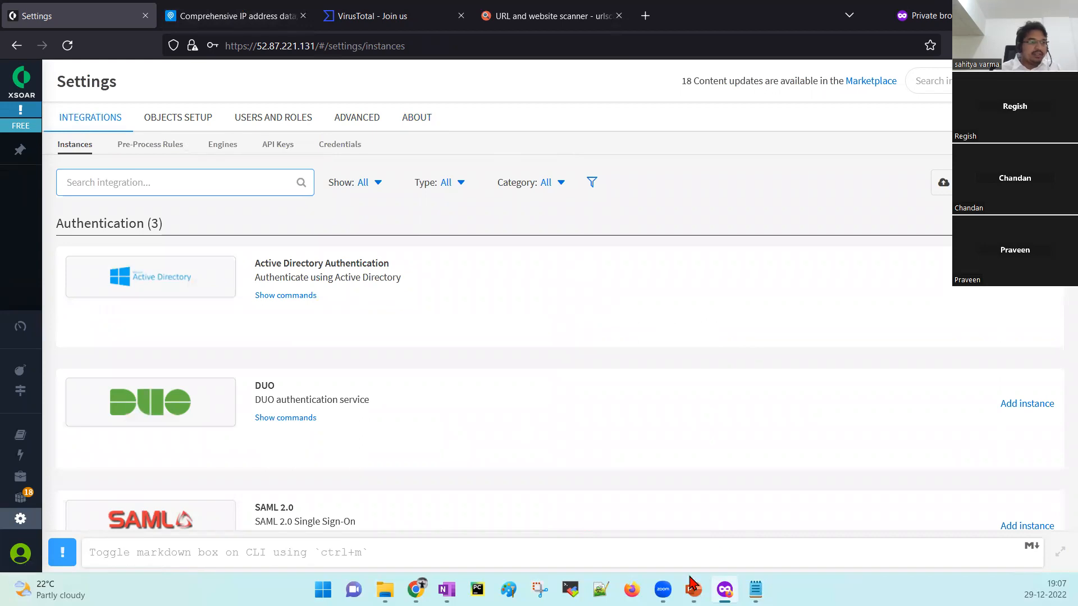
{"action": "key", "text": "alt+Tab"}
{"action": "left_click_drag", "start_coordinate": [726, 241], "coordinate": [264, 150]}
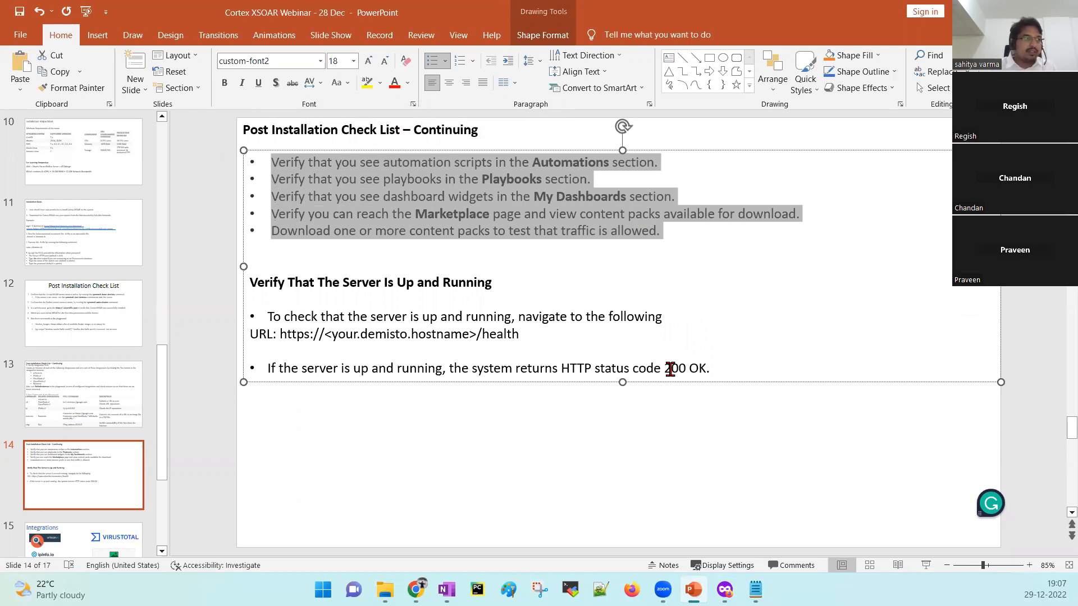
{"action": "left_click", "coordinate": [282, 334]}
{"action": "left_click_drag", "start_coordinate": [282, 334], "coordinate": [486, 335]}
{"action": "left_click", "coordinate": [536, 335]}
{"action": "double_click", "coordinate": [491, 333]}
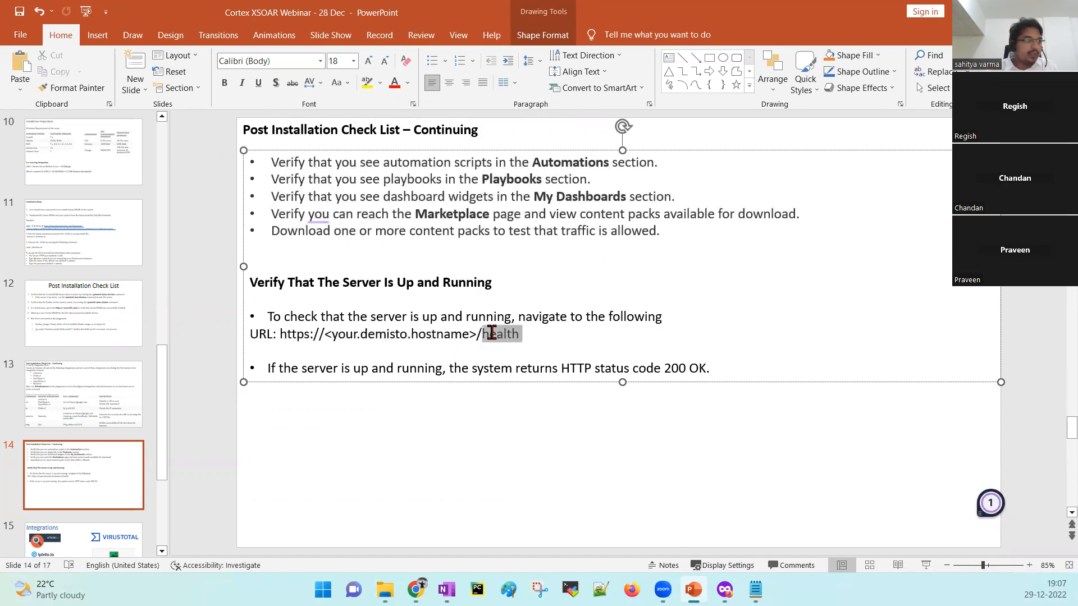
{"action": "left_click", "coordinate": [483, 334]}
{"action": "double_click", "coordinate": [505, 335]}
{"action": "left_click", "coordinate": [526, 345]}
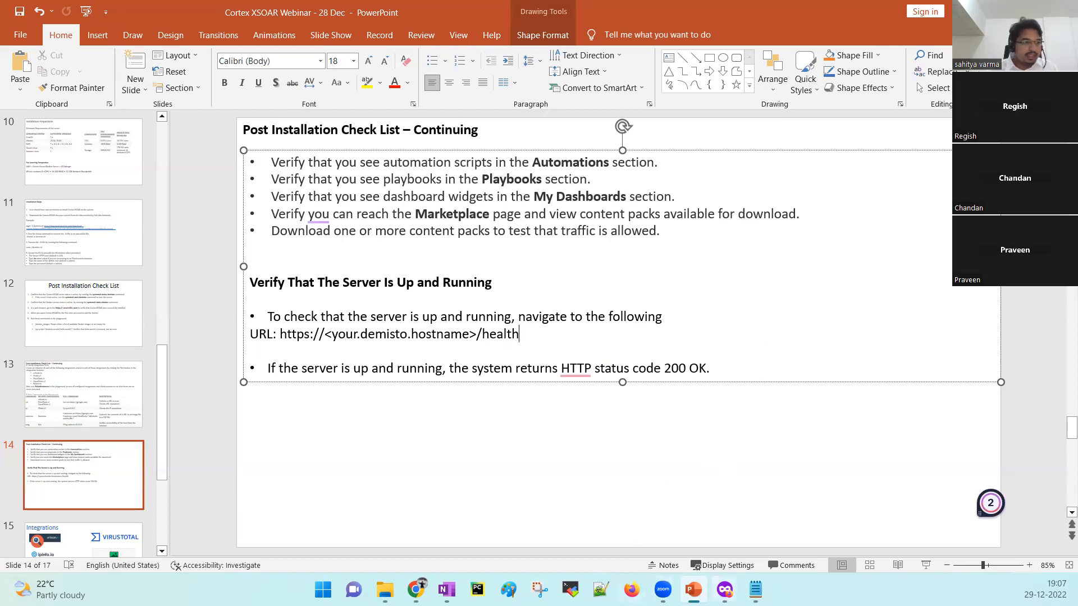
{"action": "left_click", "coordinate": [724, 590]}
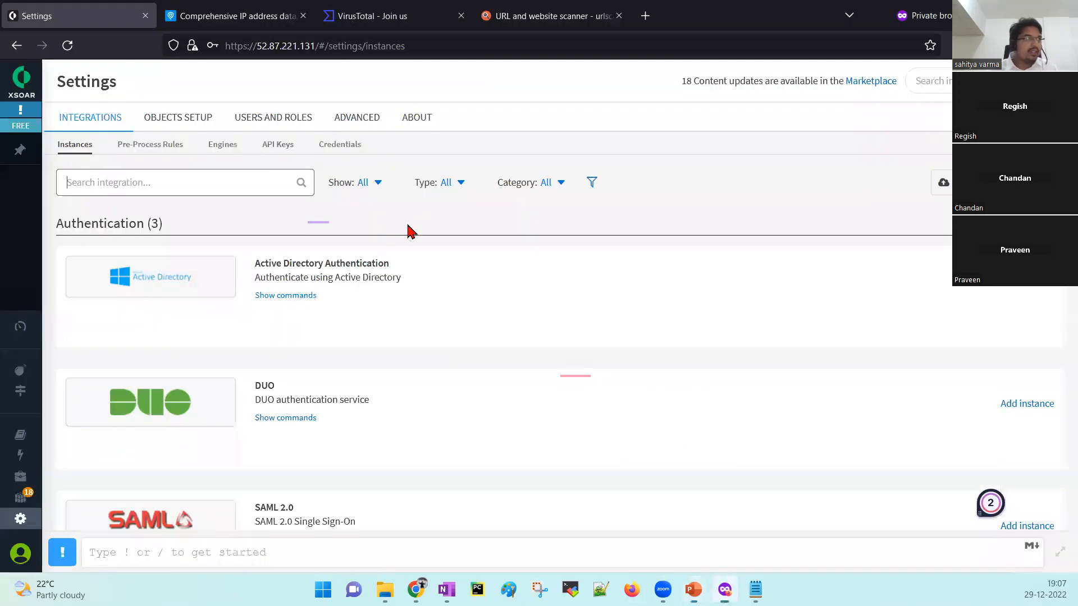
Load the XSOAR server's /health address in a new private Firefox tab.
{"action": "left_click", "coordinate": [349, 48]}
{"action": "key", "text": "ctrl+c"}
{"action": "left_click", "coordinate": [646, 17]}
{"action": "key", "text": "ctrl+v"}
{"action": "left_click_drag", "start_coordinate": [279, 46], "coordinate": [432, 48]}
{"action": "key", "text": "BackSpace"}
{"action": "type", "text": "h"}
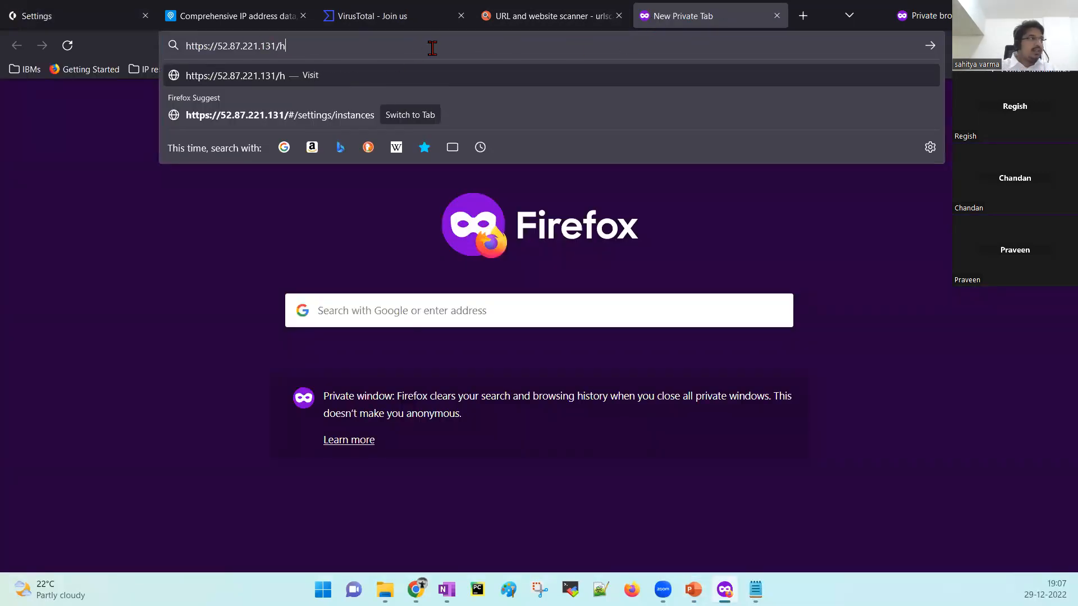
{"action": "type", "text": "ealth"}
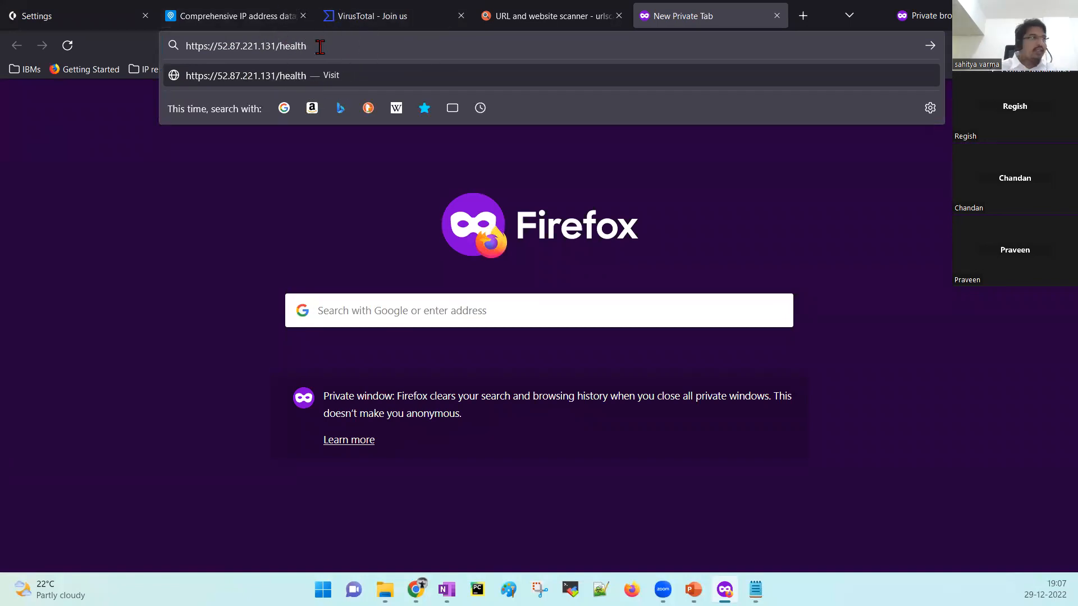
{"action": "key", "text": "Return"}
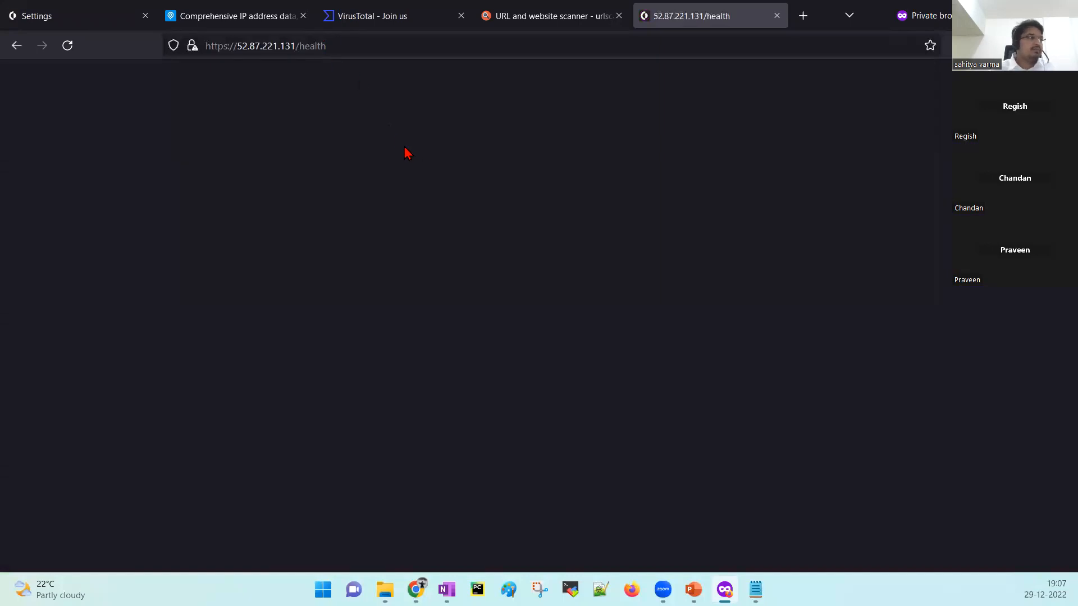
Retry the health address on port :443 and reload the page.
{"action": "left_click", "coordinate": [430, 45]}
{"action": "left_click", "coordinate": [915, 357]}
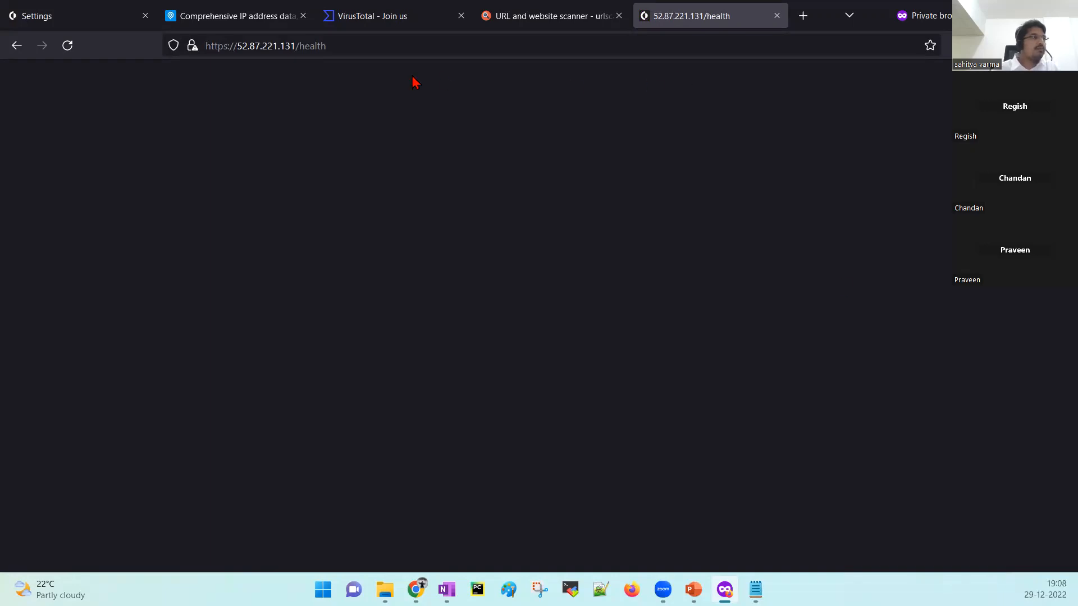
{"action": "left_click", "coordinate": [324, 47]}
{"action": "key", "text": "Right"}
{"action": "key", "text": "Left"}
{"action": "key", "text": "BackSpace"}
{"action": "type", "text": ":44"}
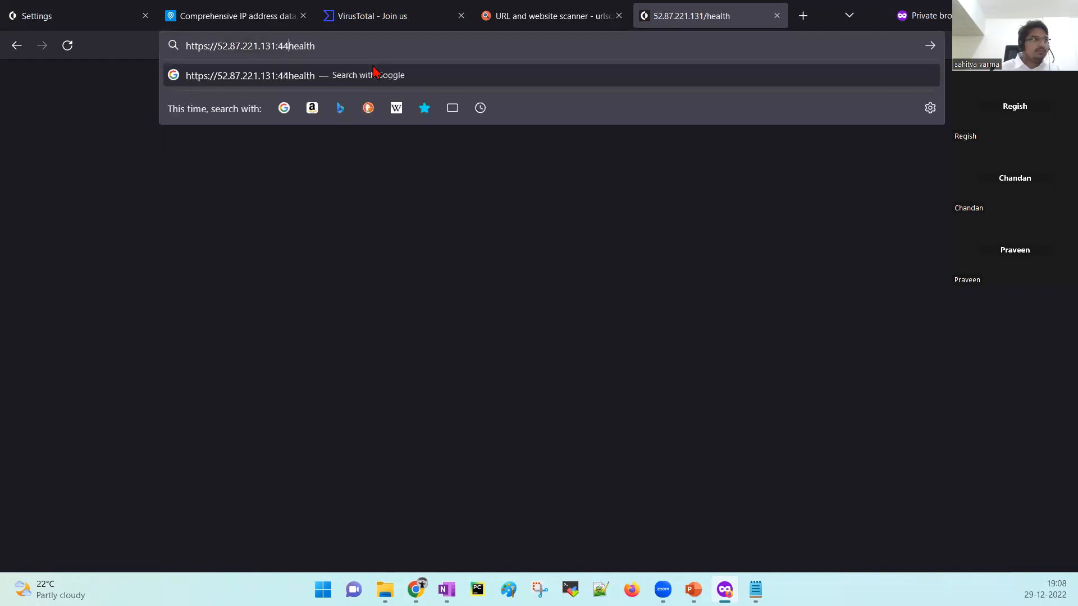
{"action": "type", "text": "3/"}
{"action": "key", "text": "Return"}
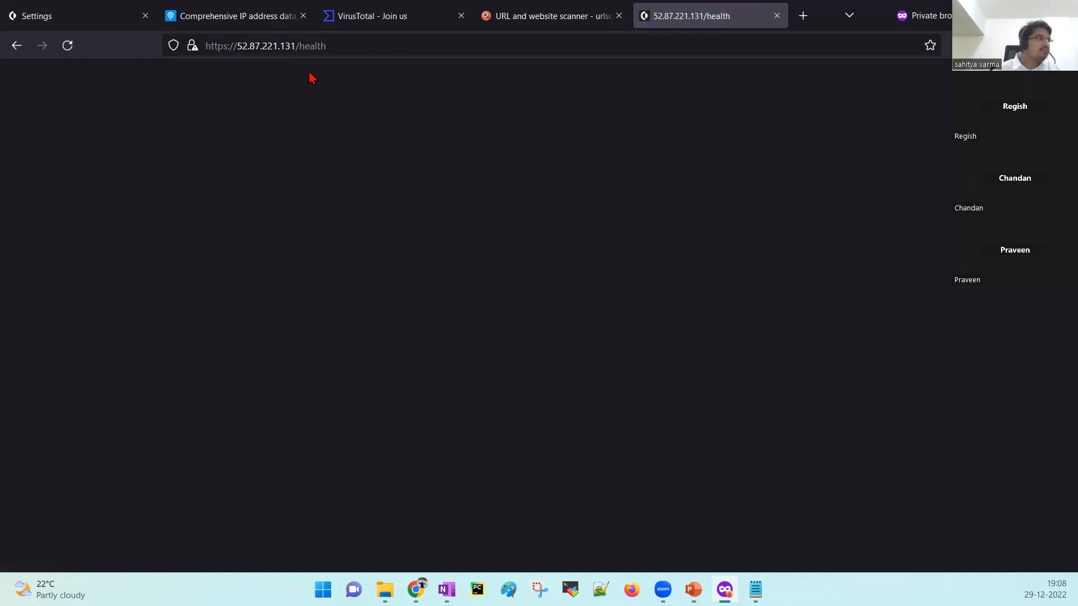
{"action": "left_click", "coordinate": [66, 51]}
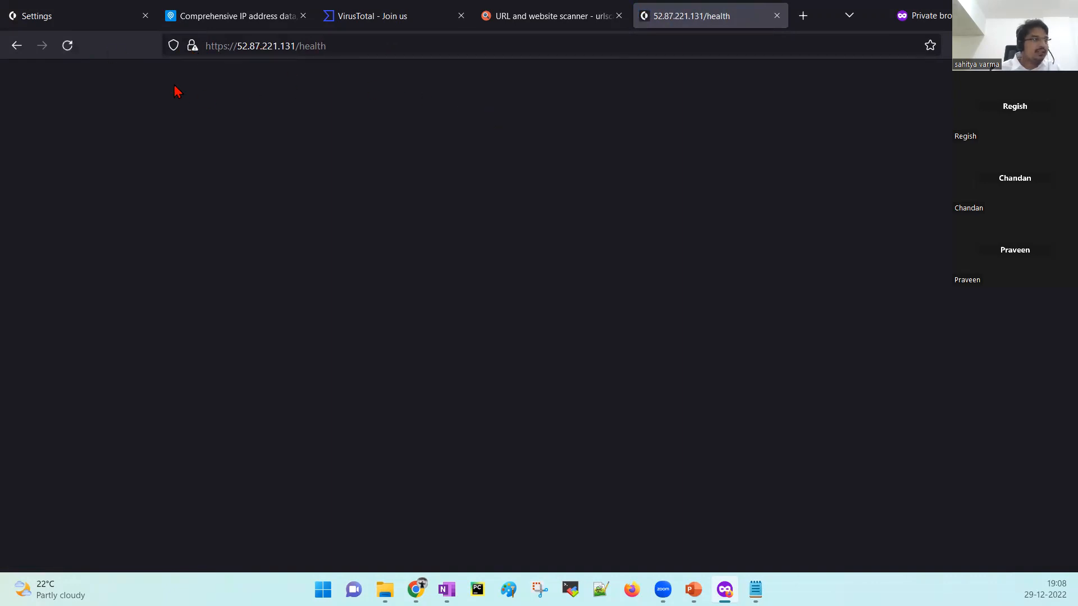
Glance back at the XSOAR Settings tab, then show PowerPoint slide 15, 'Integrations'.
{"action": "left_click", "coordinate": [88, 17]}
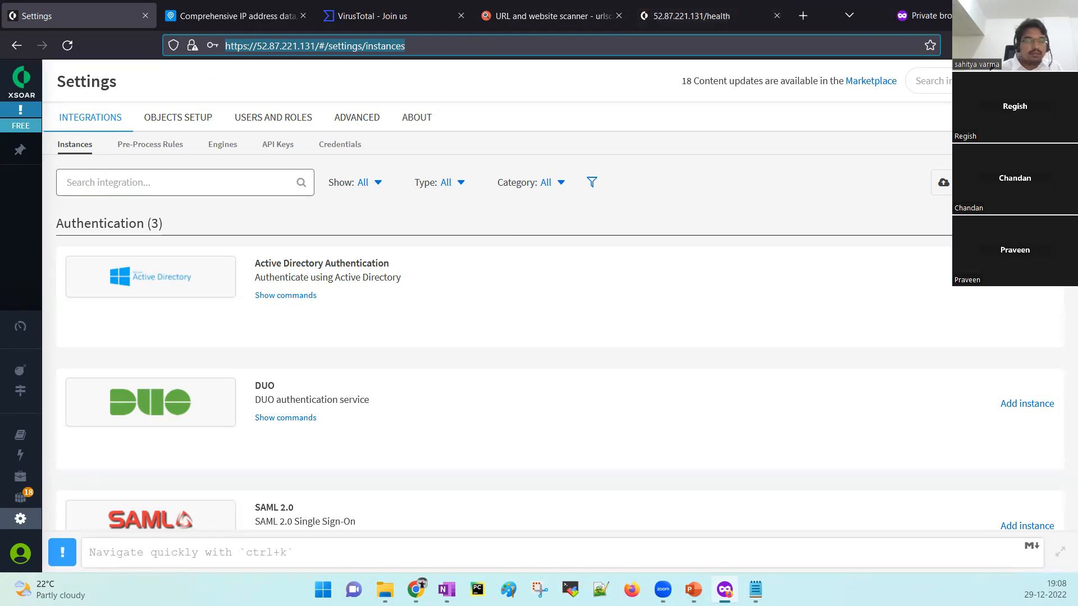
{"action": "left_click", "coordinate": [702, 15]}
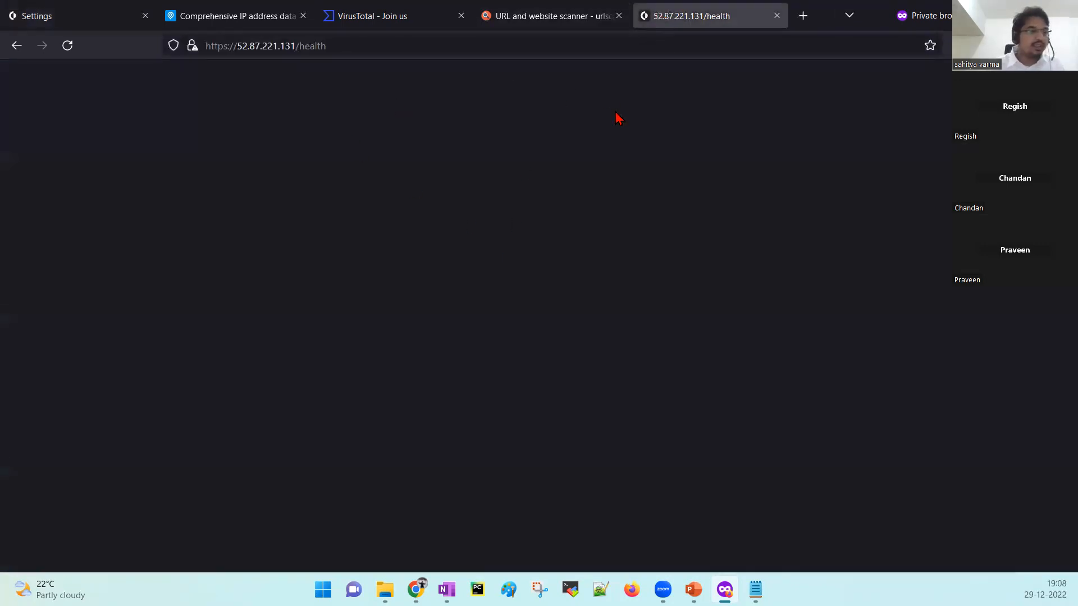
{"action": "left_click", "coordinate": [693, 589]}
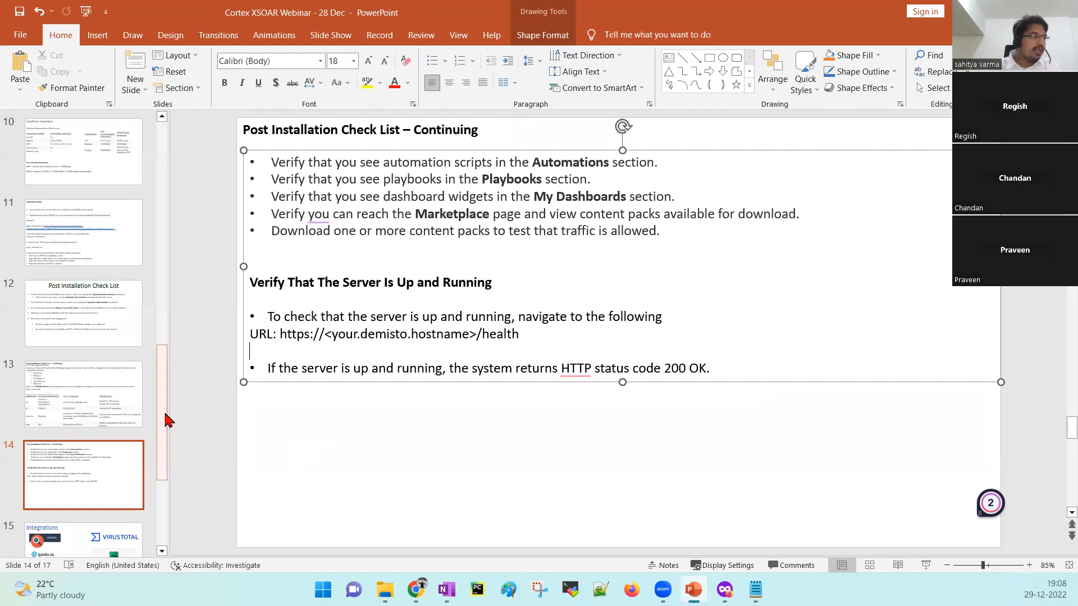
{"action": "left_click_drag", "start_coordinate": [166, 419], "coordinate": [169, 469]}
{"action": "left_click", "coordinate": [120, 415]}
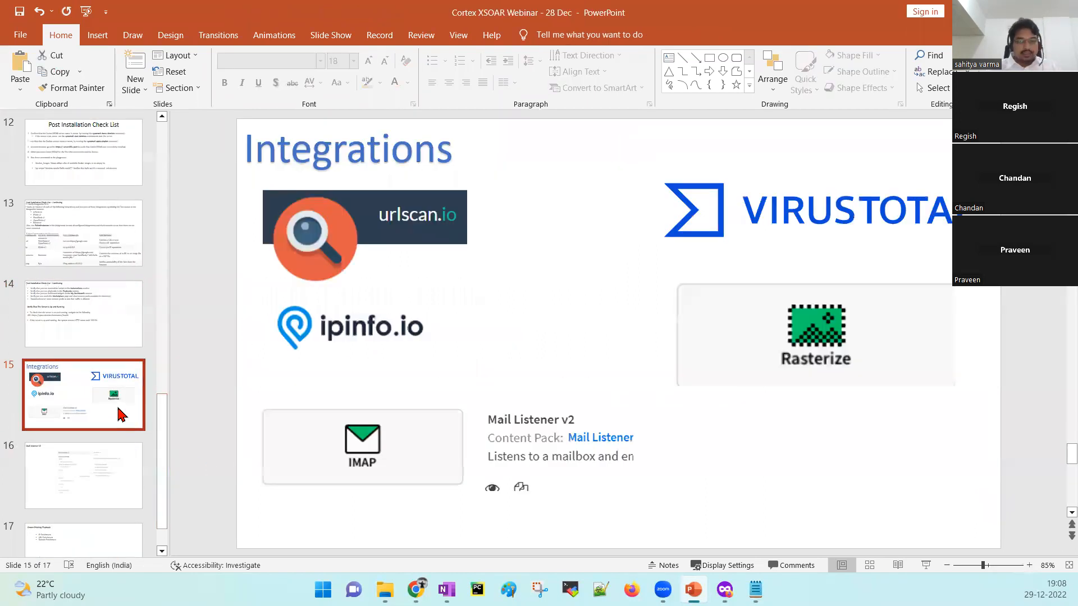
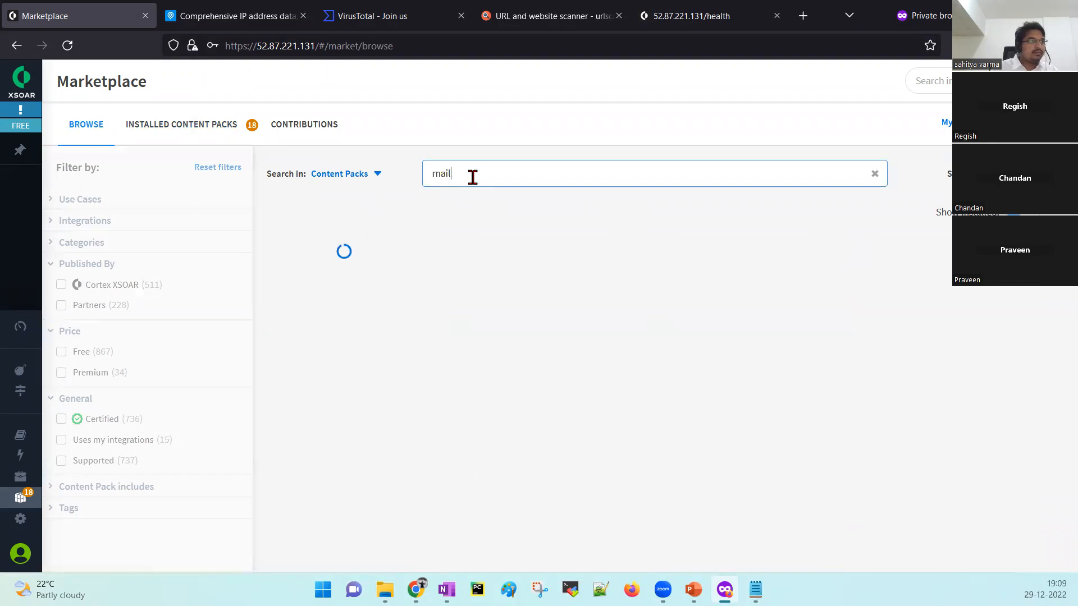
Extend the Marketplace search to 'mail l', check Settings integrations for 'mail', then return to Marketplace.
{"action": "type", "text": "l"}
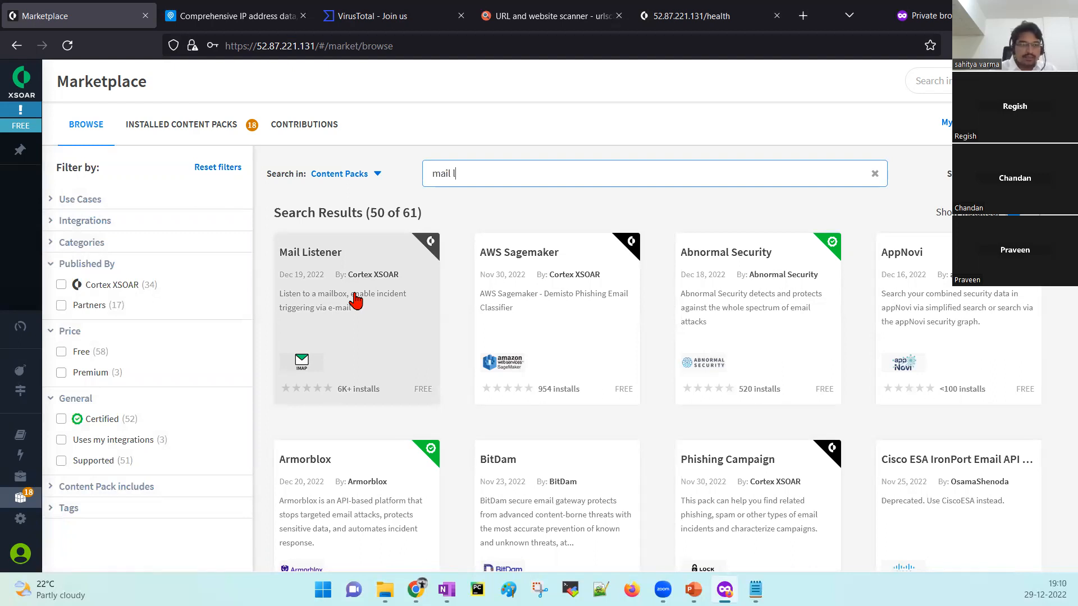
{"action": "mouse_move", "coordinate": [23, 455]}
{"action": "left_click", "coordinate": [45, 520]}
{"action": "left_click", "coordinate": [201, 180]}
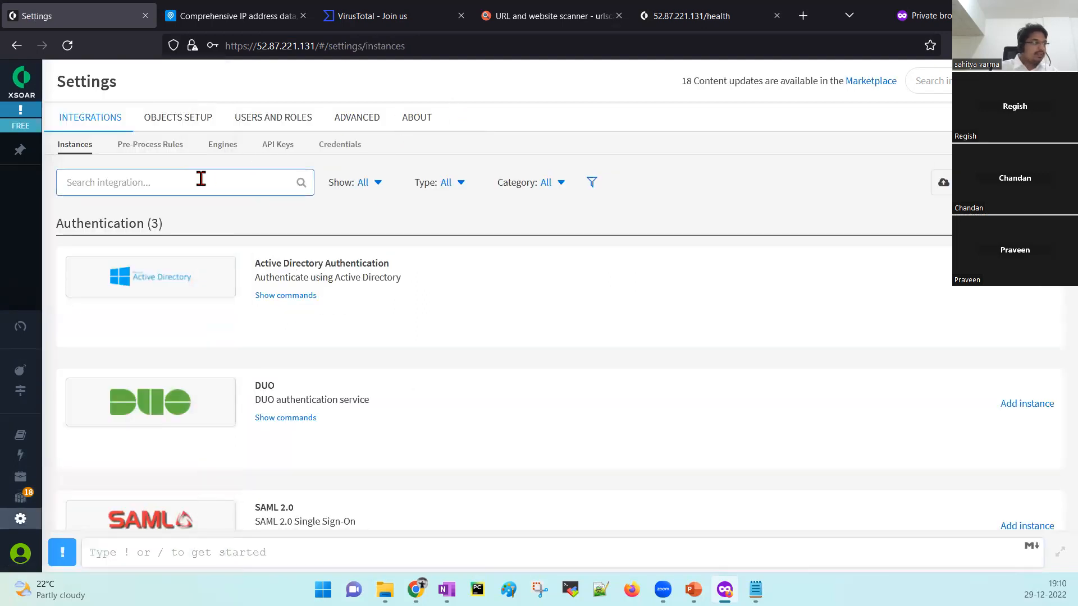
{"action": "type", "text": "mail"}
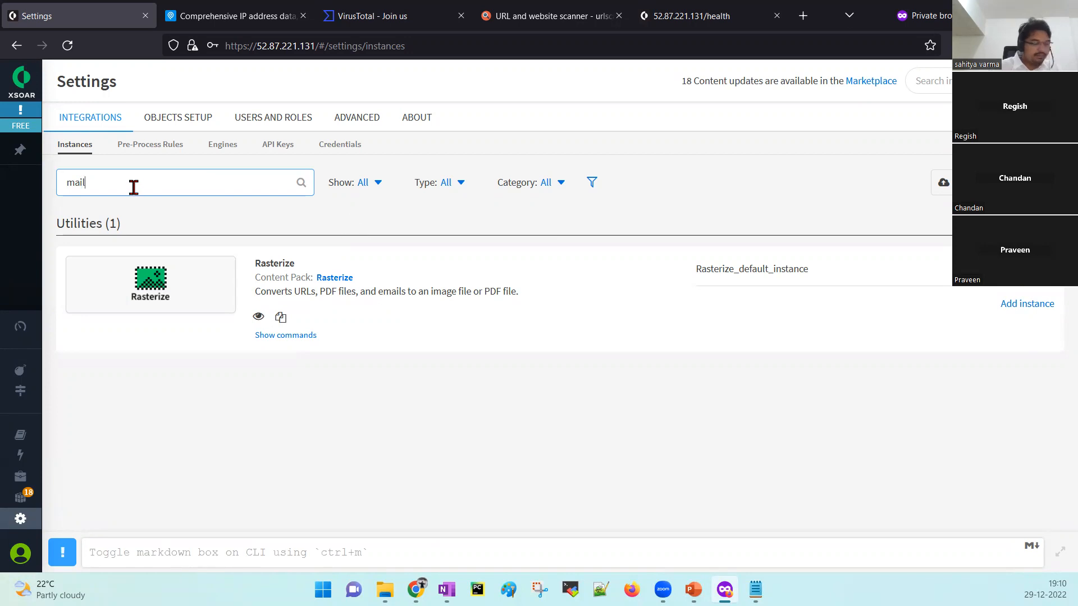
{"action": "key", "text": "BackSpace"}
{"action": "key", "text": "BackSpace"}
{"action": "key", "text": "BackSpace"}
{"action": "key", "text": "BackSpace"}
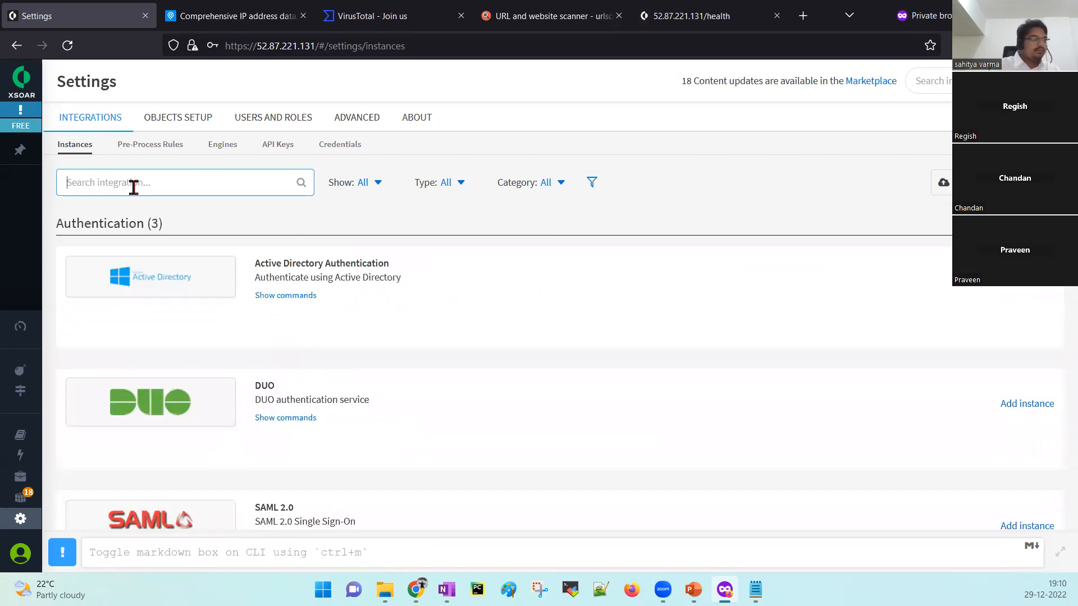
{"action": "scroll", "coordinate": [395, 410], "scroll_direction": "down", "scroll_amount": 15}
{"action": "scroll", "coordinate": [396, 410], "scroll_direction": "down", "scroll_amount": 15}
{"action": "scroll", "coordinate": [396, 410], "scroll_direction": "down", "scroll_amount": 15}
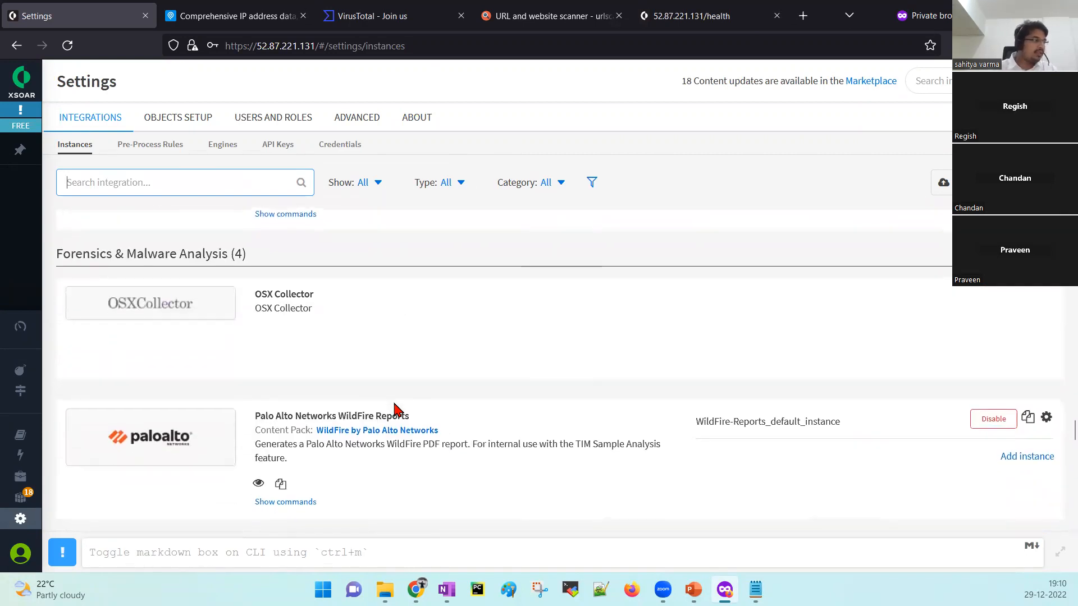
{"action": "left_click", "coordinate": [20, 498]}
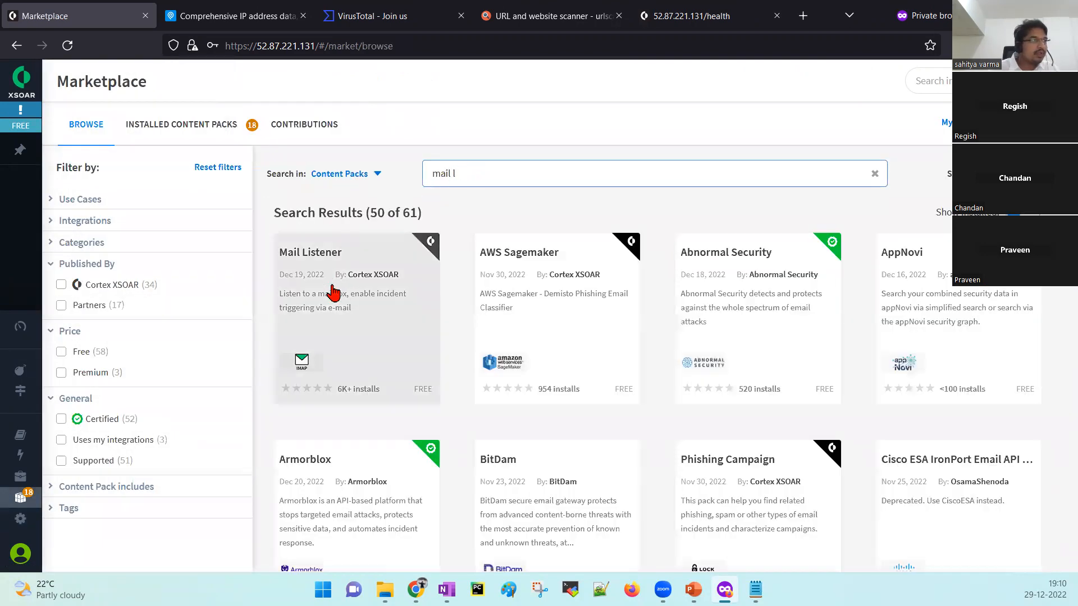
Add the Mail Listener pack to the cart and install it, confirming the success message.
{"action": "left_click", "coordinate": [332, 292]}
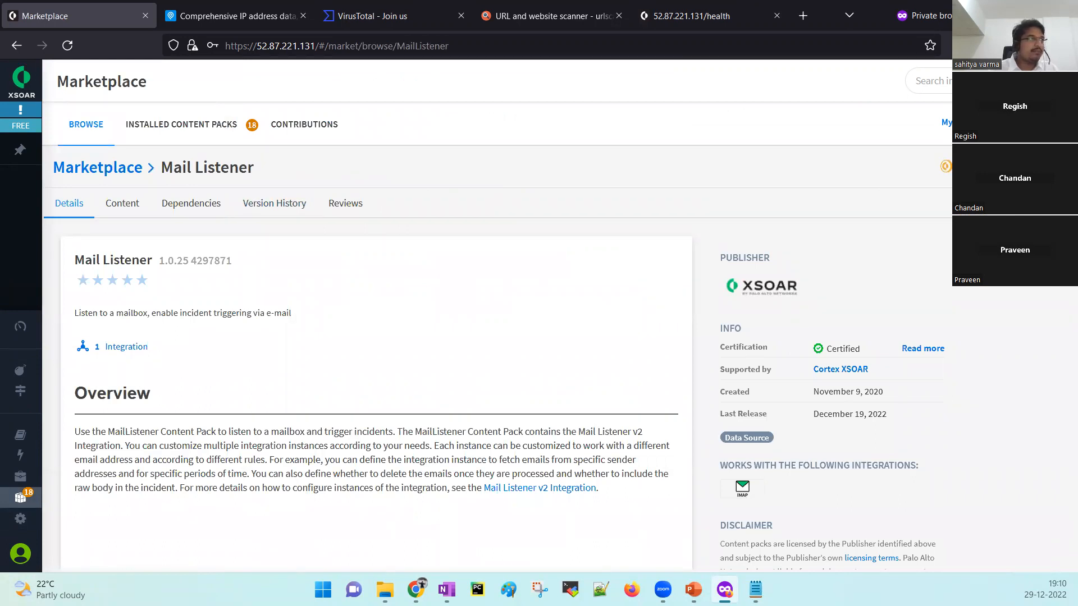
{"action": "left_click", "coordinate": [1020, 167]}
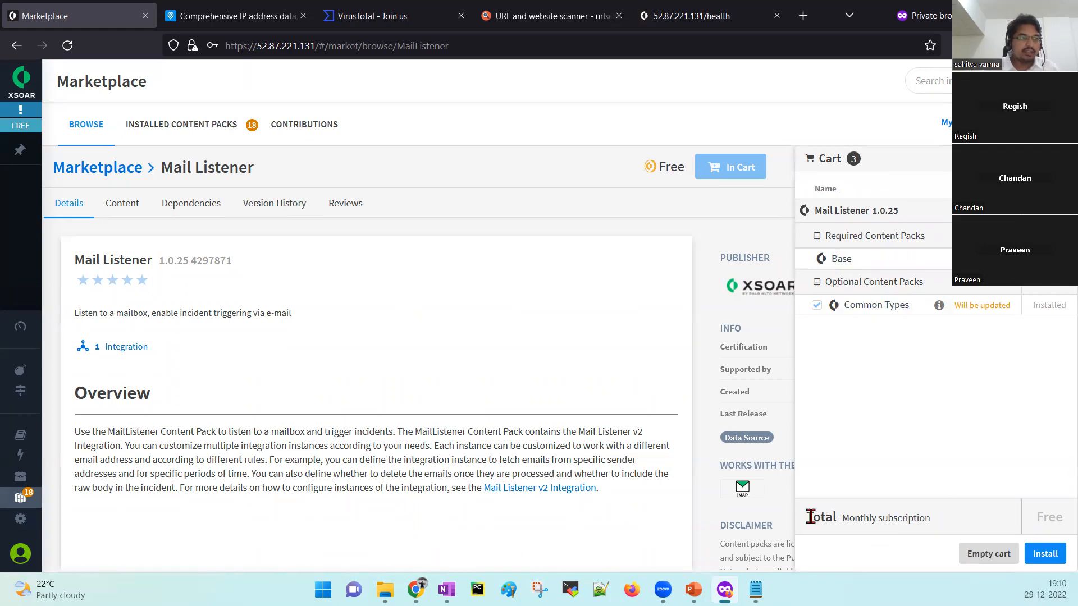
{"action": "left_click_drag", "start_coordinate": [811, 517], "coordinate": [939, 515]}
{"action": "left_click", "coordinate": [1050, 515]}
{"action": "left_click", "coordinate": [1052, 553]}
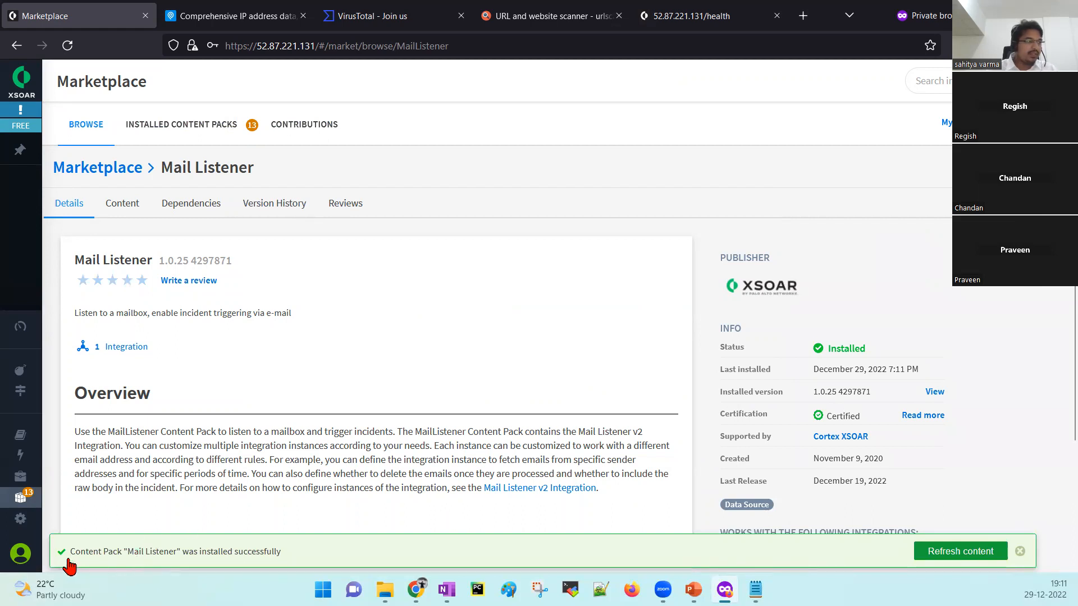
{"action": "left_click_drag", "start_coordinate": [69, 560], "coordinate": [284, 562]}
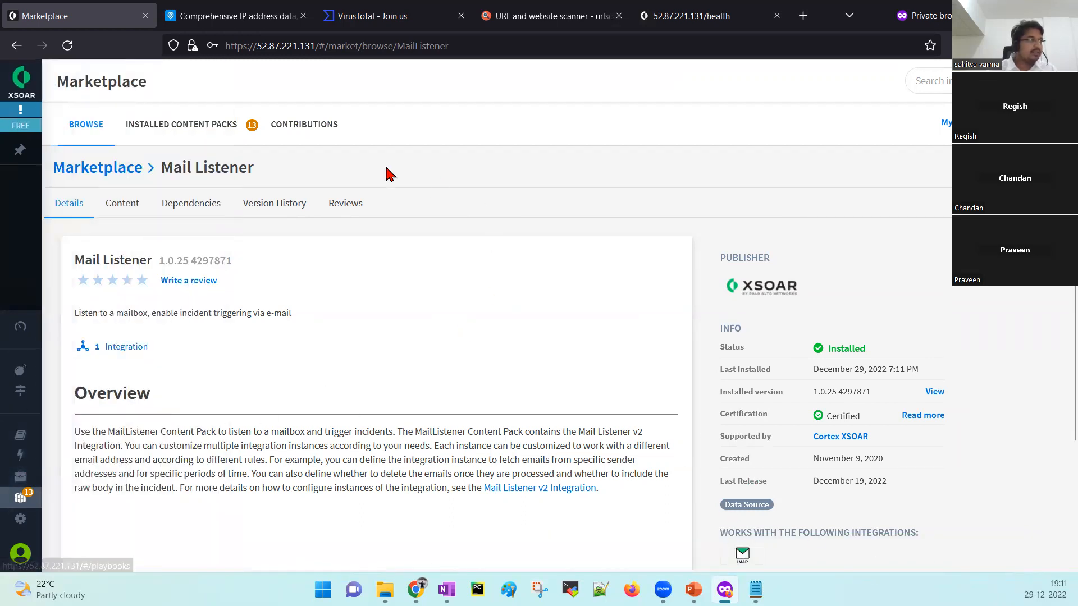
Search Settings integrations for 'mai' and reload so Mail Listener v2 appears under Messaging.
{"action": "left_click", "coordinate": [26, 523]}
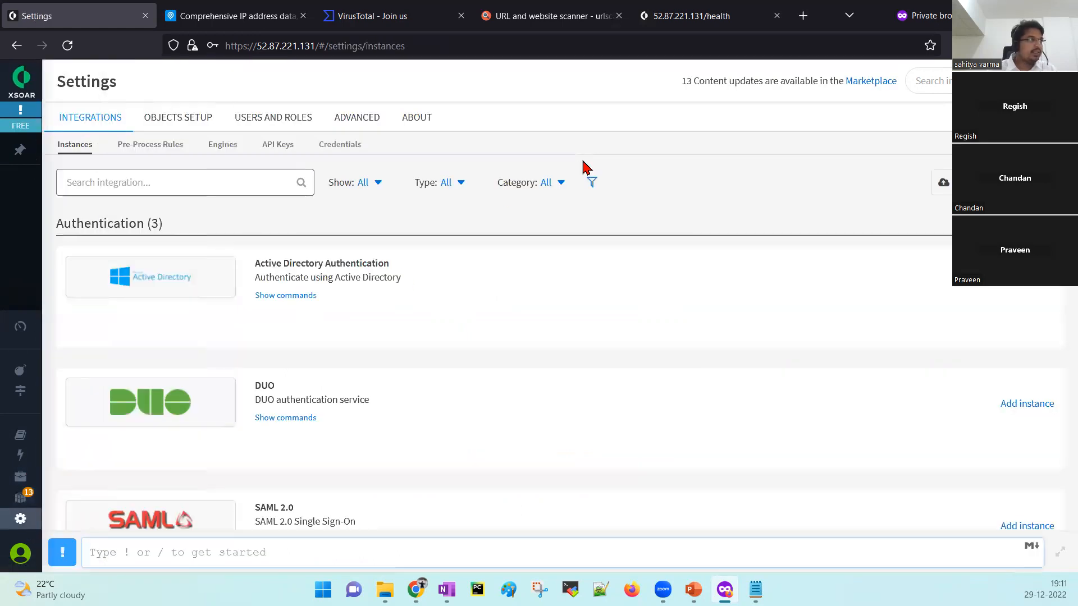
{"action": "left_click", "coordinate": [186, 175]}
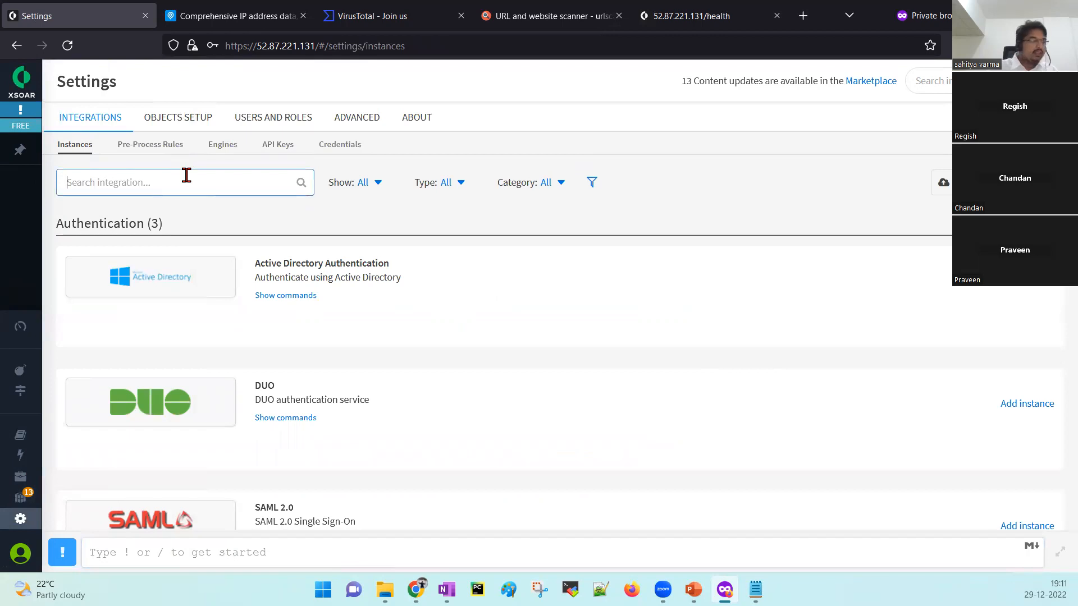
{"action": "type", "text": "mail"}
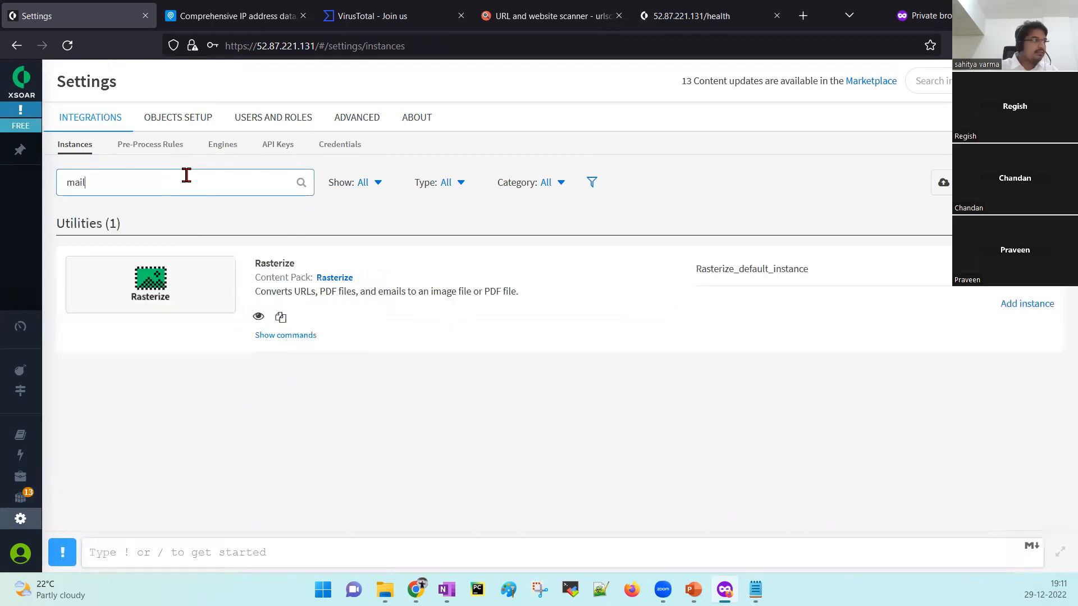
{"action": "key", "text": "BackSpace"}
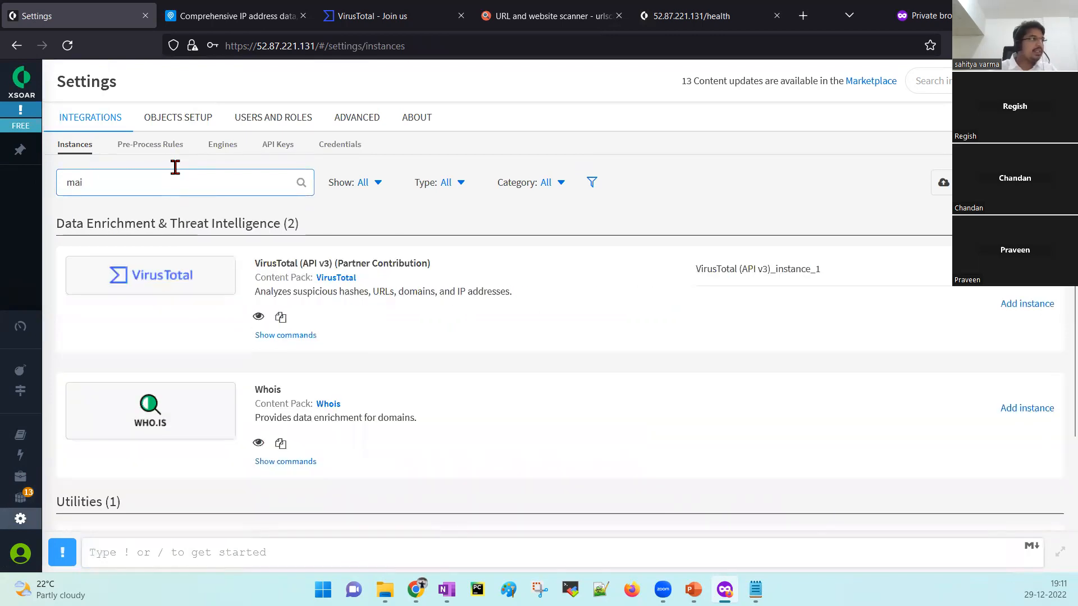
{"action": "left_click", "coordinate": [67, 54]}
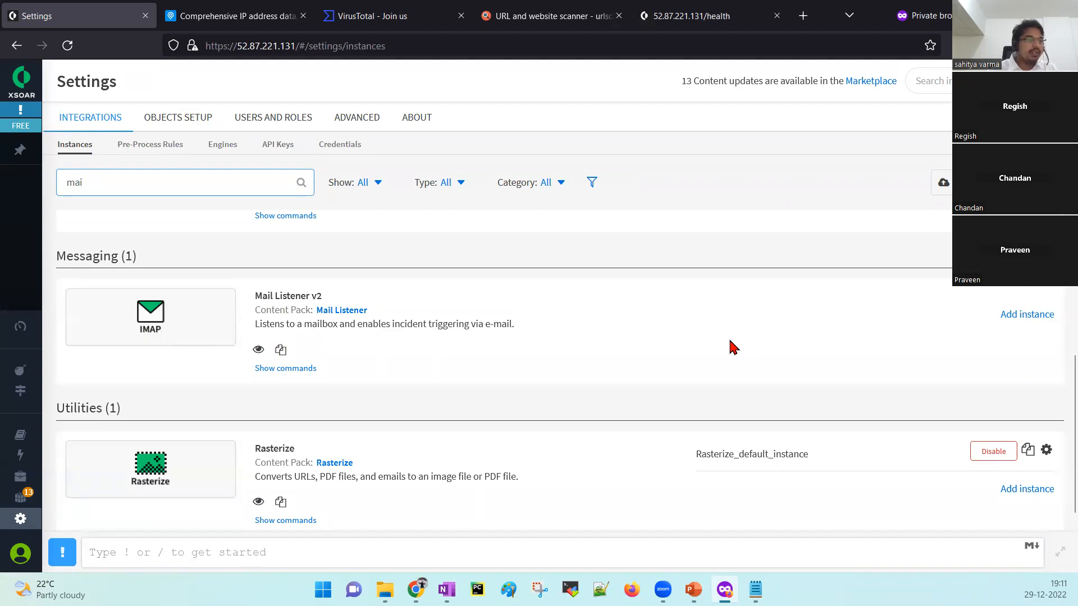
Add a new Mail Listener v2 instance, scroll to its connection fields, and glance at the EC2 console.
{"action": "left_click", "coordinate": [1023, 315]}
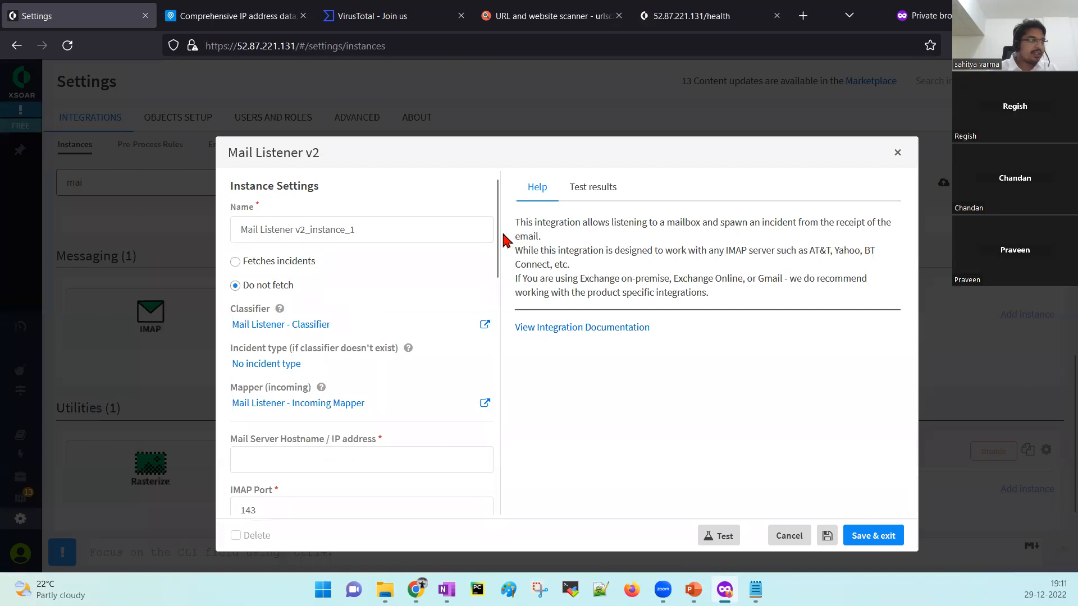
{"action": "left_click_drag", "start_coordinate": [501, 247], "coordinate": [479, 303]}
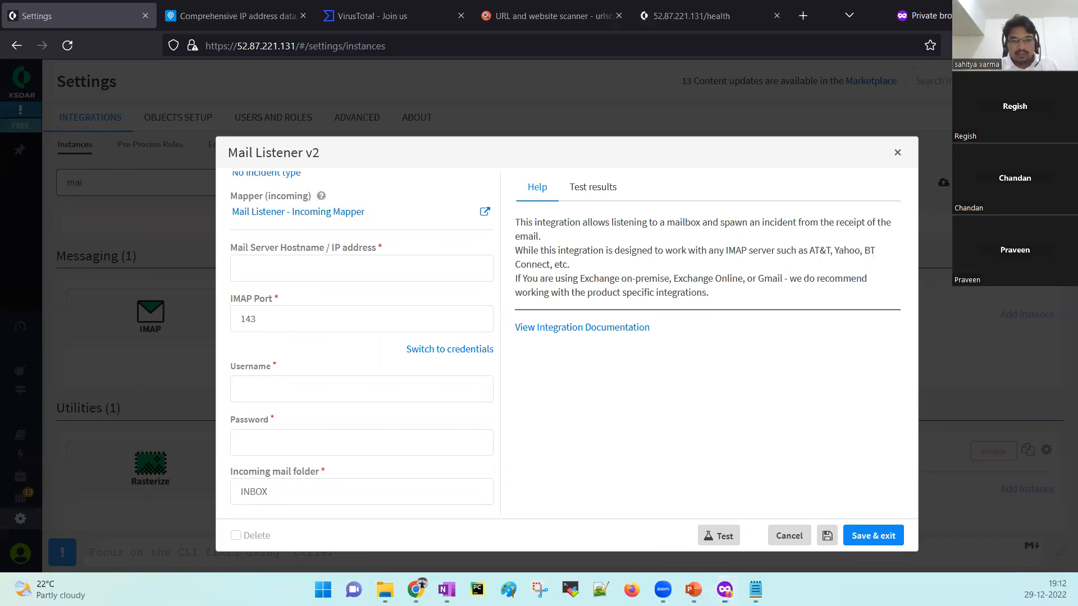
{"action": "key", "text": "alt+Tab"}
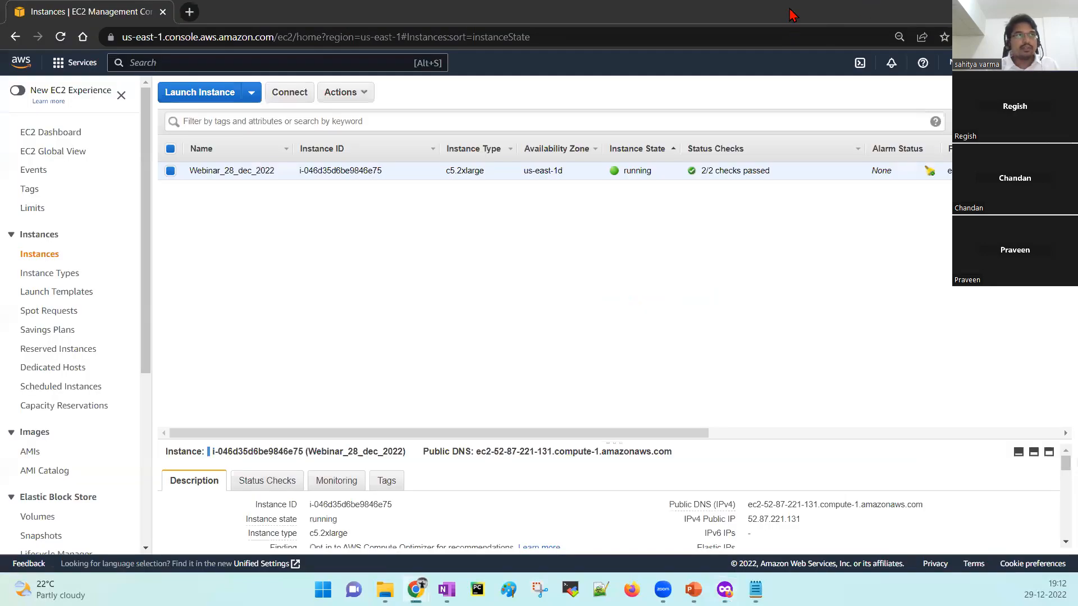
Leave the EC2 console and maximize the Outlook web mailbox window.
{"action": "key", "text": "alt+Tab"}
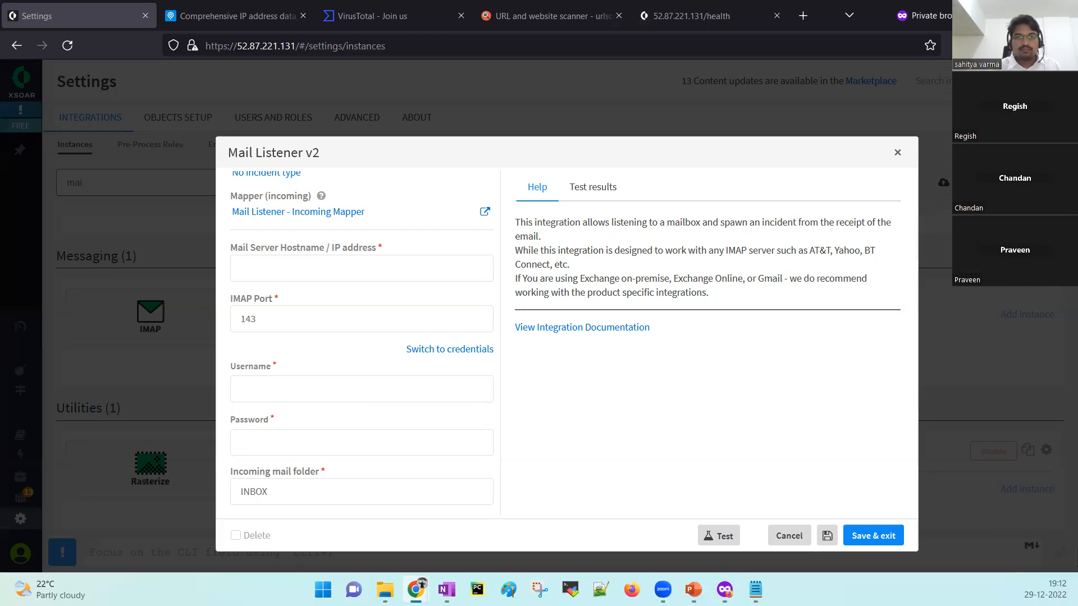
{"action": "double_click", "coordinate": [741, 142]}
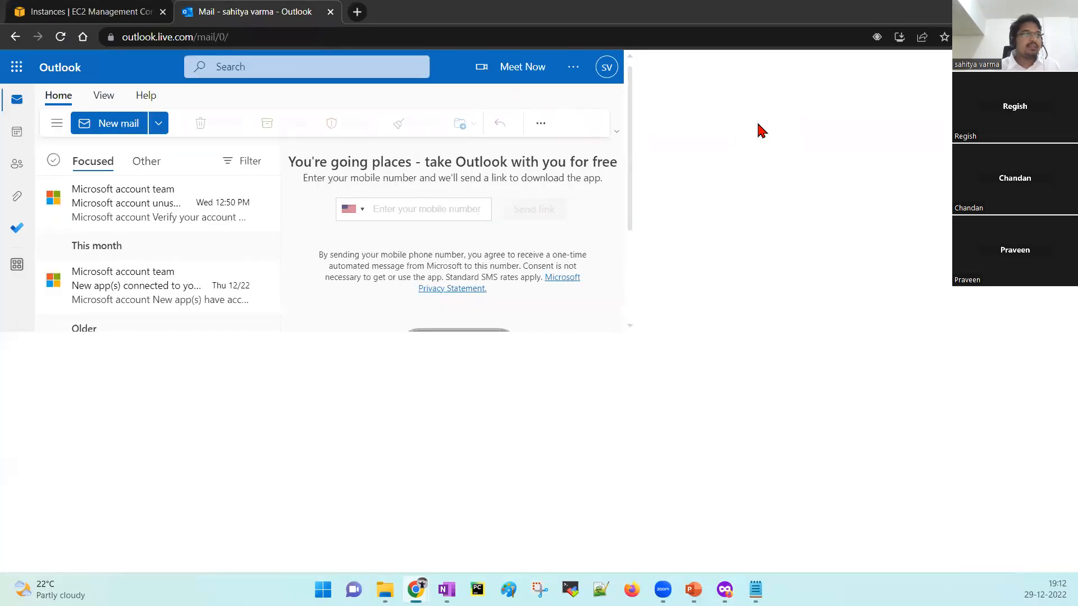
Check the signed-in Outlook account details, then return to the Mail Listener v2 dialog.
{"action": "left_click", "coordinate": [1061, 67]}
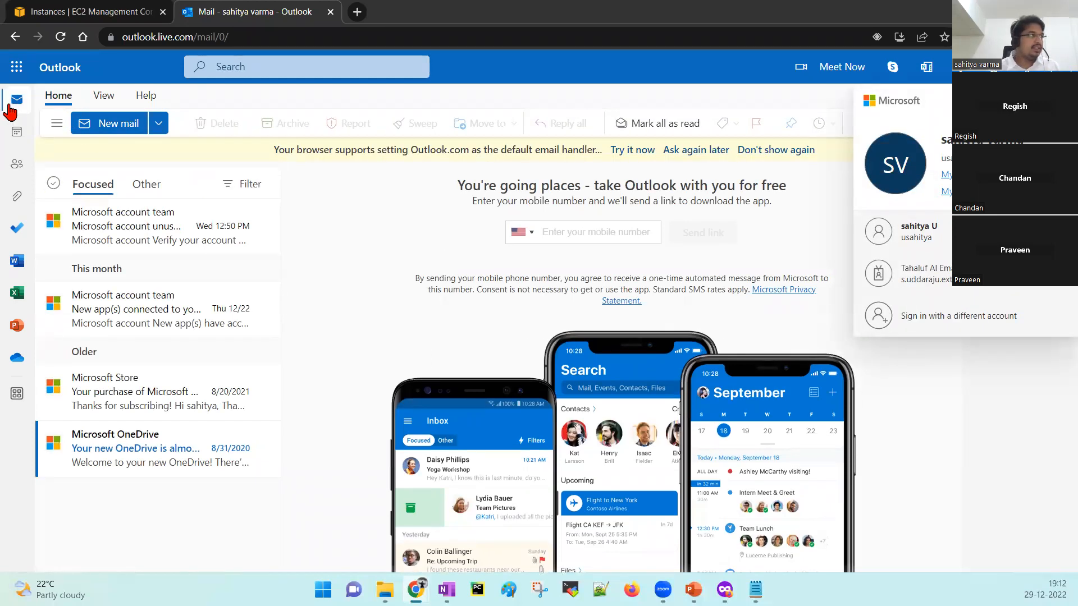
{"action": "left_click", "coordinate": [11, 107]}
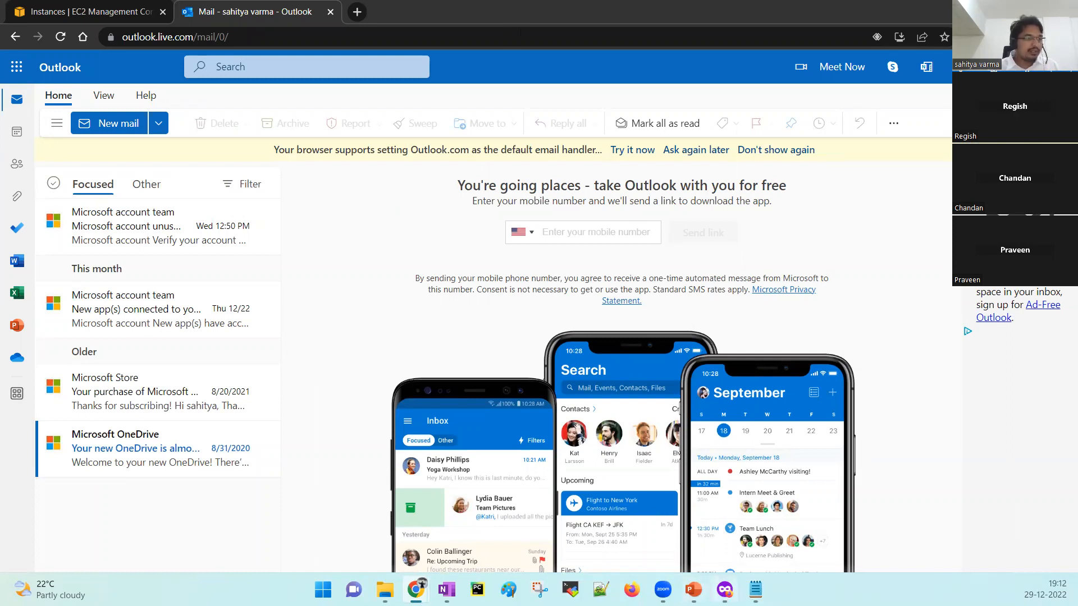
{"action": "left_click", "coordinate": [725, 590]}
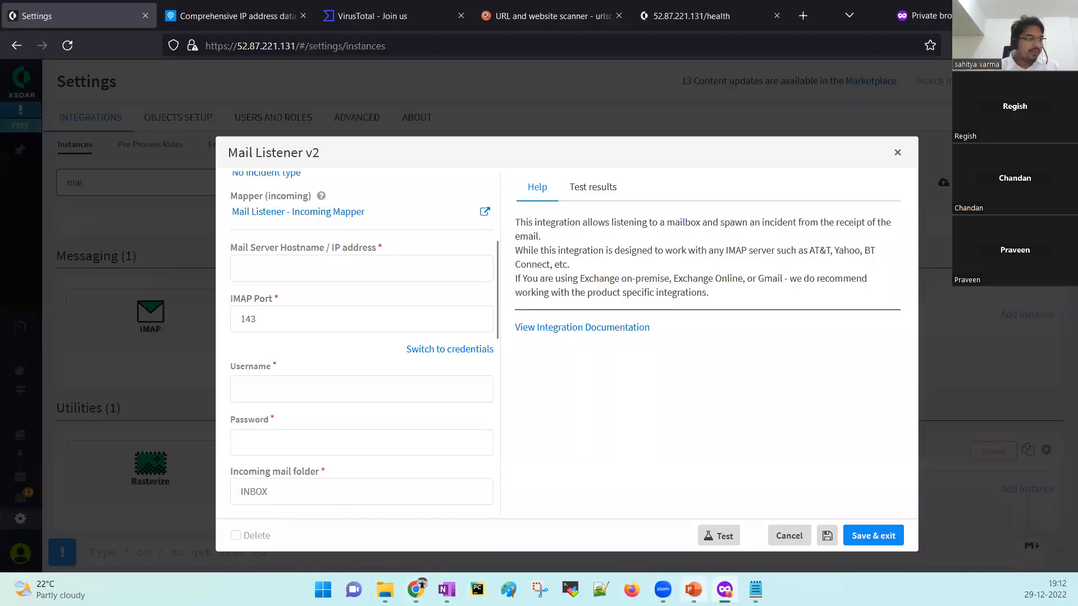
Present PowerPoint slide 16 of example Mail Listener V2 settings, then return to the XSOAR dialog.
{"action": "left_click", "coordinate": [694, 590]}
{"action": "left_click", "coordinate": [107, 484]}
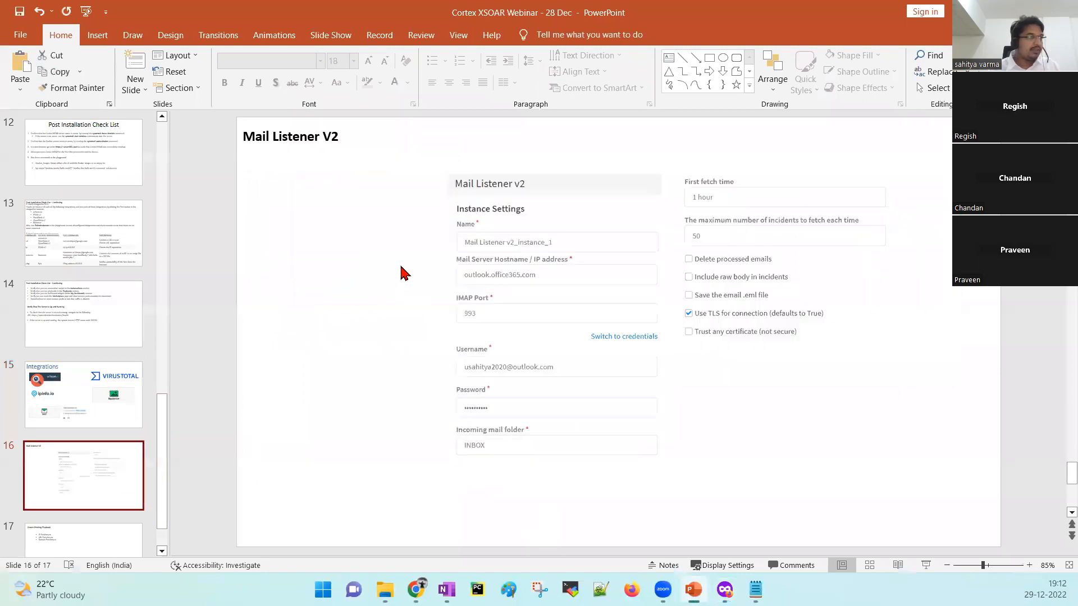
{"action": "left_click", "coordinate": [926, 566]}
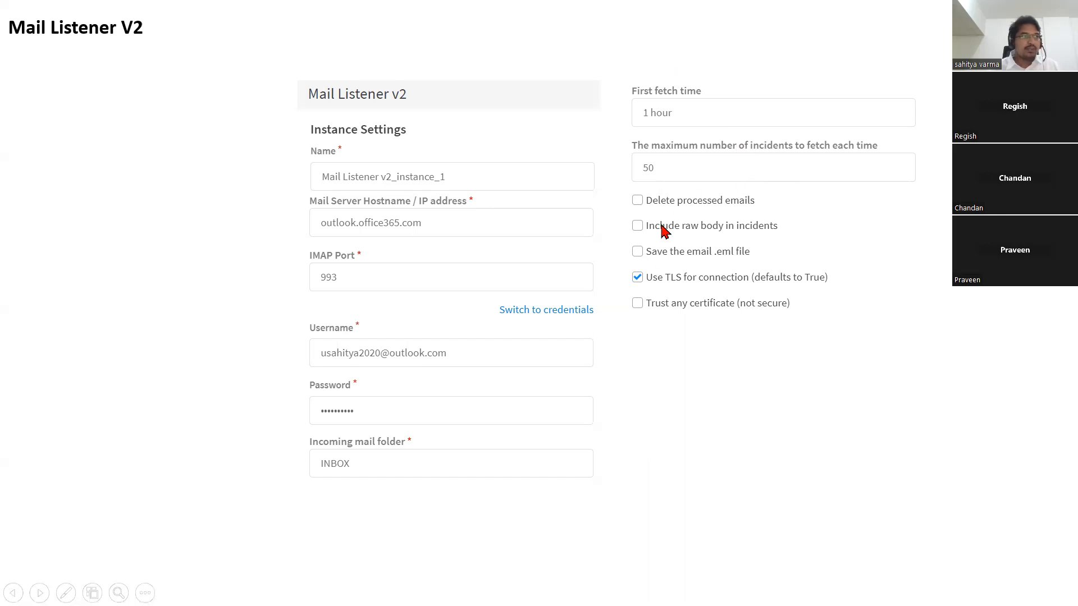
{"action": "left_click", "coordinate": [662, 268]}
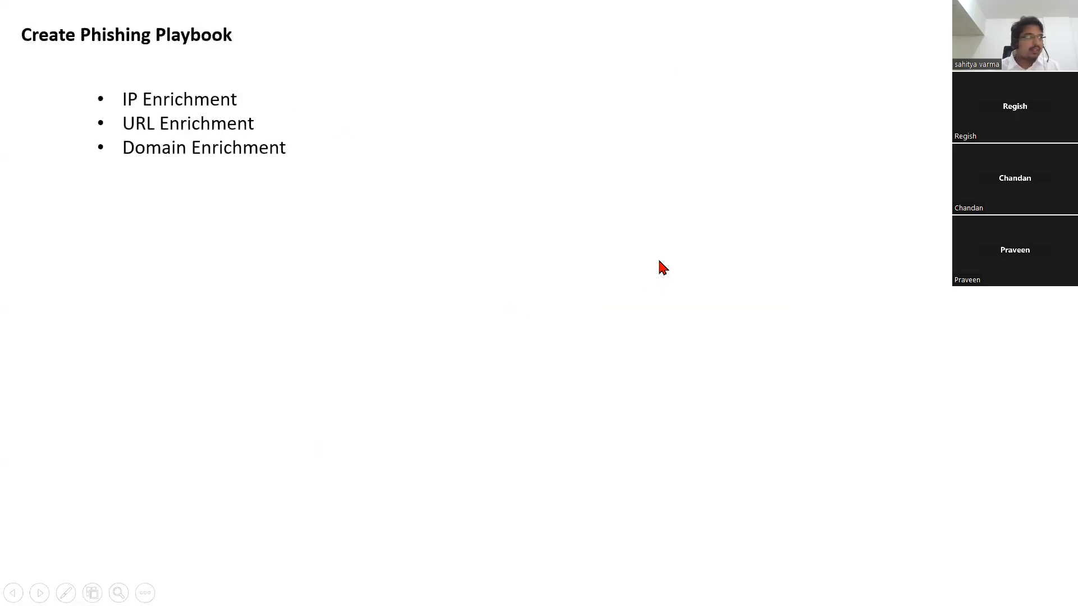
{"action": "key", "text": "Escape"}
{"action": "left_click", "coordinate": [86, 419]}
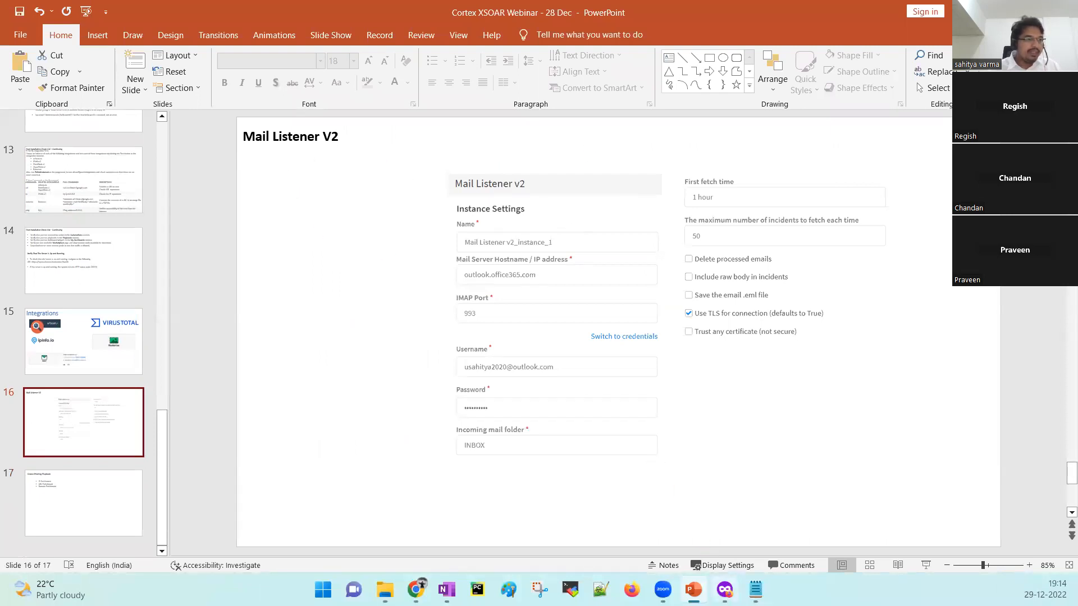
{"action": "left_click", "coordinate": [724, 589]}
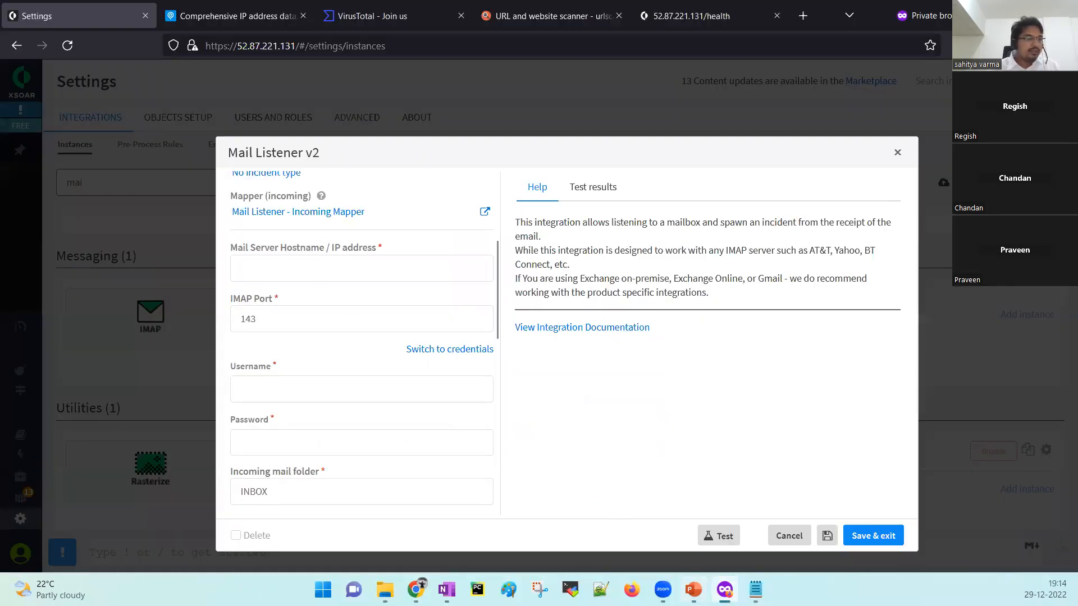
Enter outlook.office365.com as the mail server hostname and 993 as the IMAP port.
{"action": "left_click", "coordinate": [694, 589]}
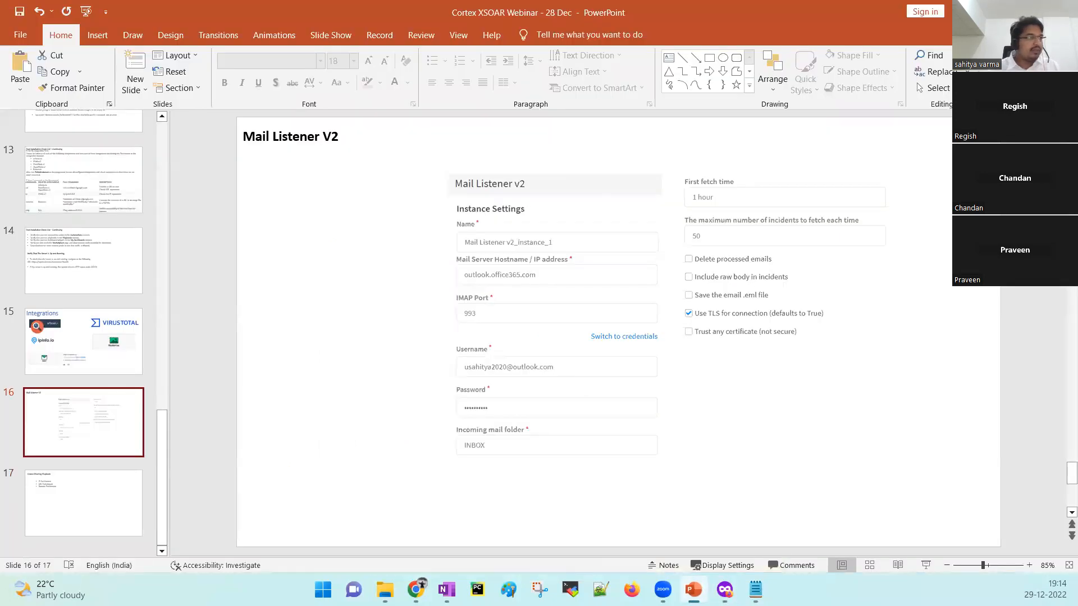
{"action": "left_click", "coordinate": [693, 589]}
{"action": "left_click", "coordinate": [273, 258]}
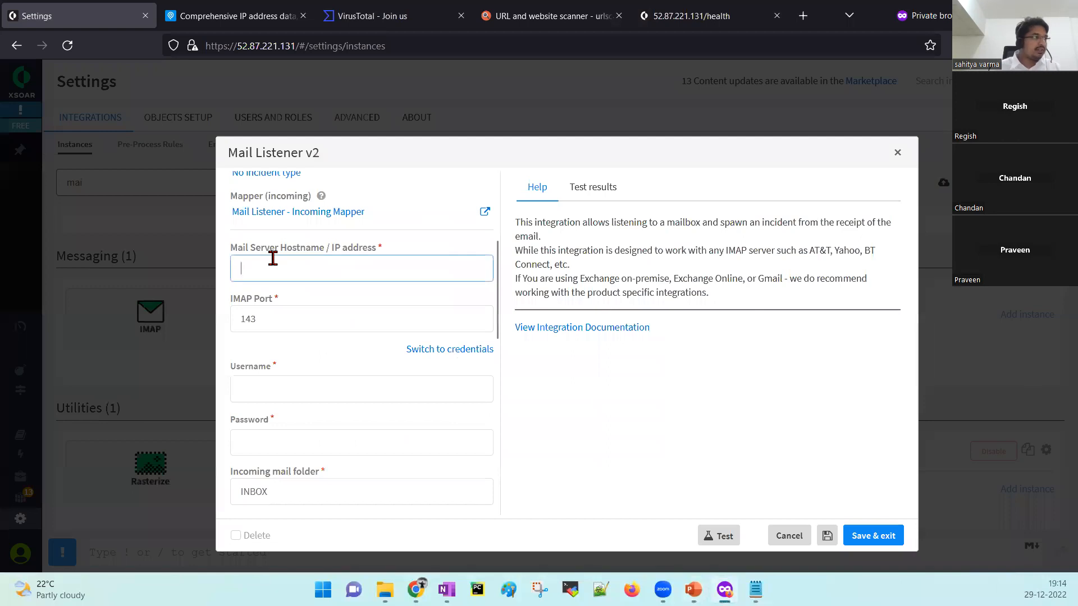
{"action": "type", "text": "outlook."}
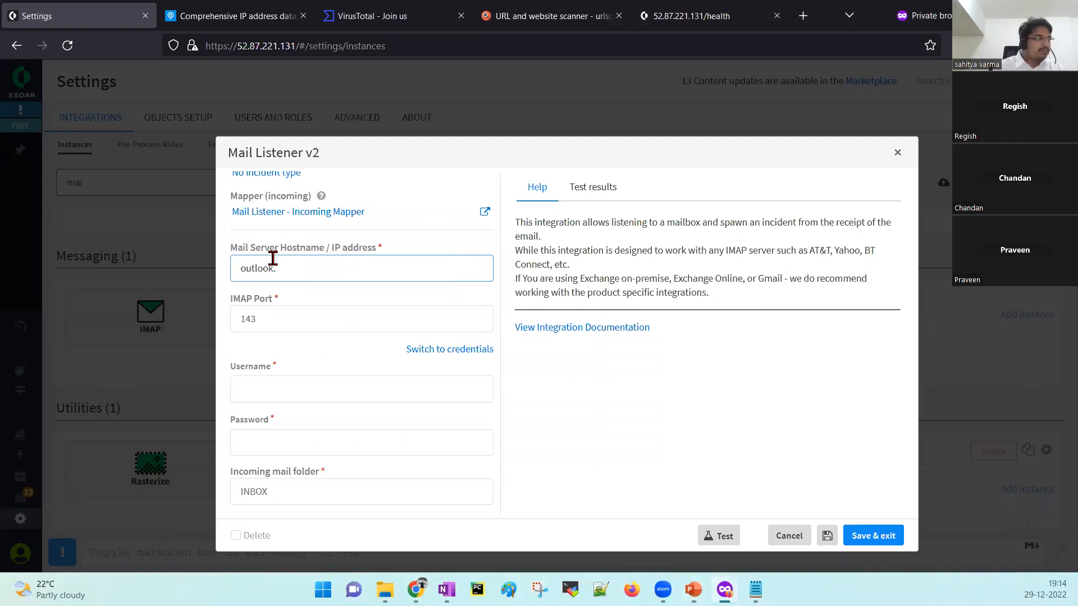
{"action": "type", "text": "office"}
{"action": "left_click", "coordinate": [693, 590]}
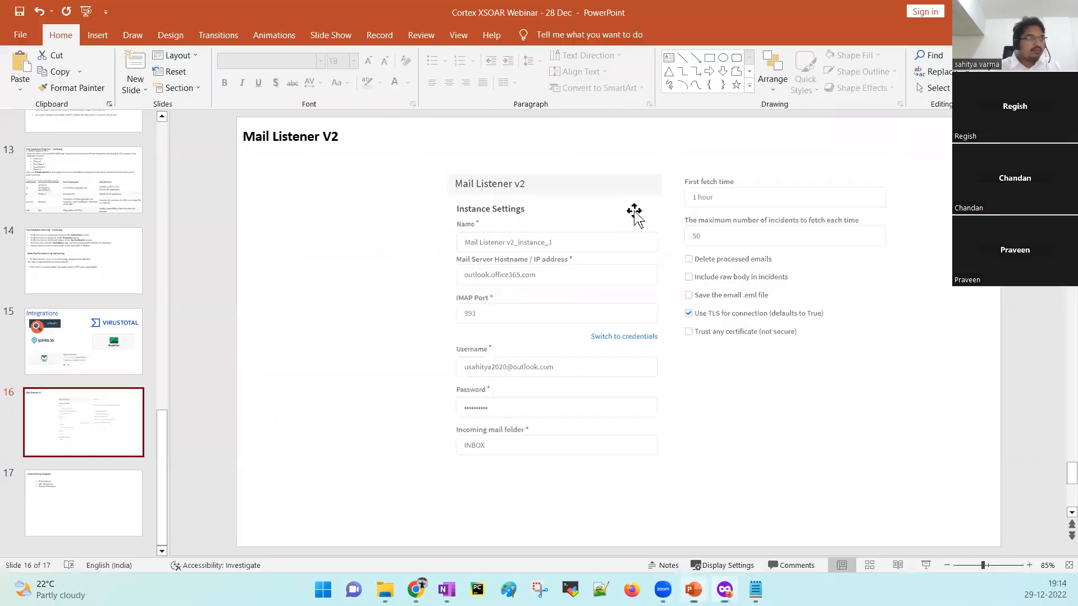
{"action": "left_click", "coordinate": [998, 12]}
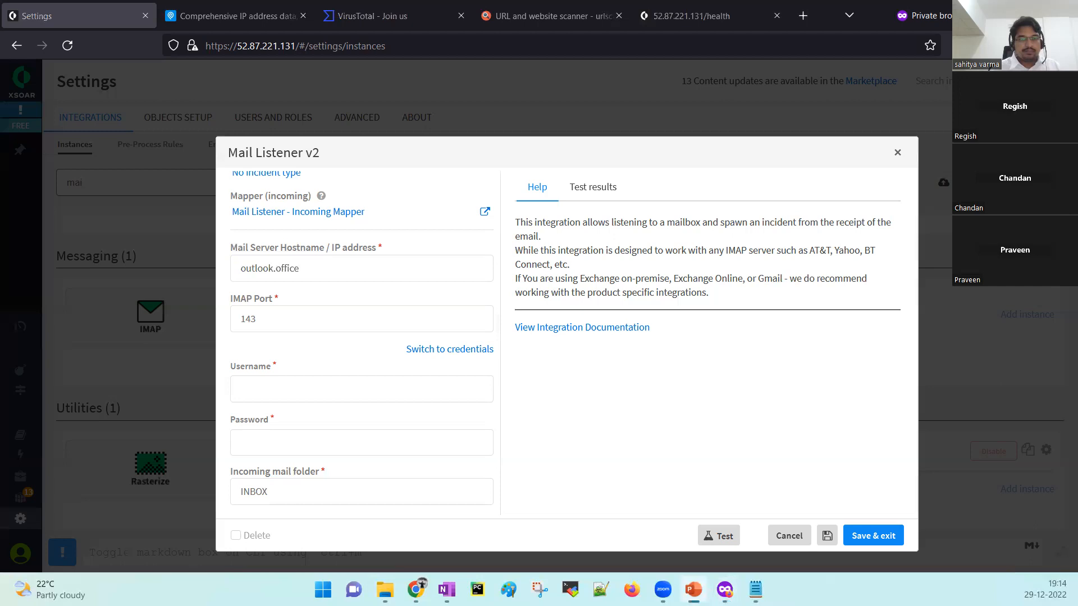
{"action": "left_click", "coordinate": [346, 270]}
{"action": "type", "text": "365"}
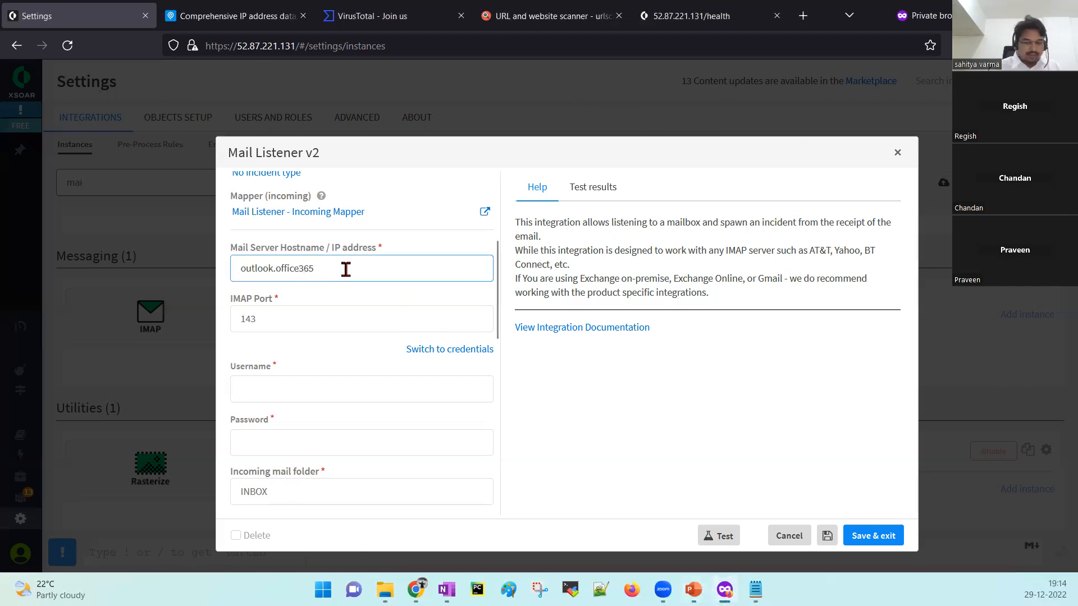
{"action": "type", "text": ".com"}
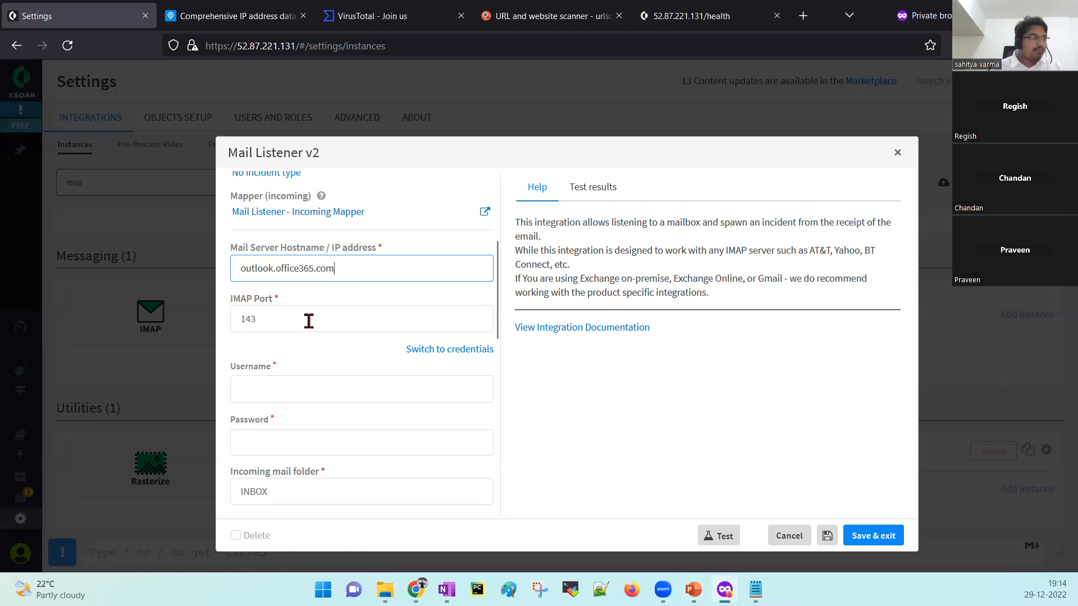
{"action": "key", "text": "Tab"}
{"action": "type", "text": "993"}
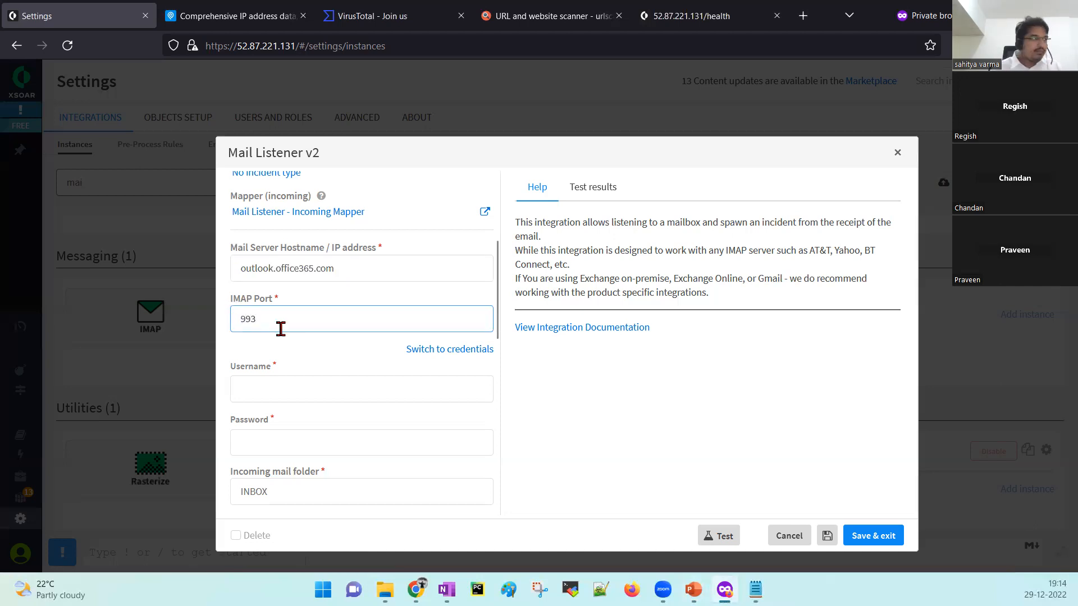
Enter the mailbox account's username and password in the instance settings.
{"action": "left_click", "coordinate": [347, 391]}
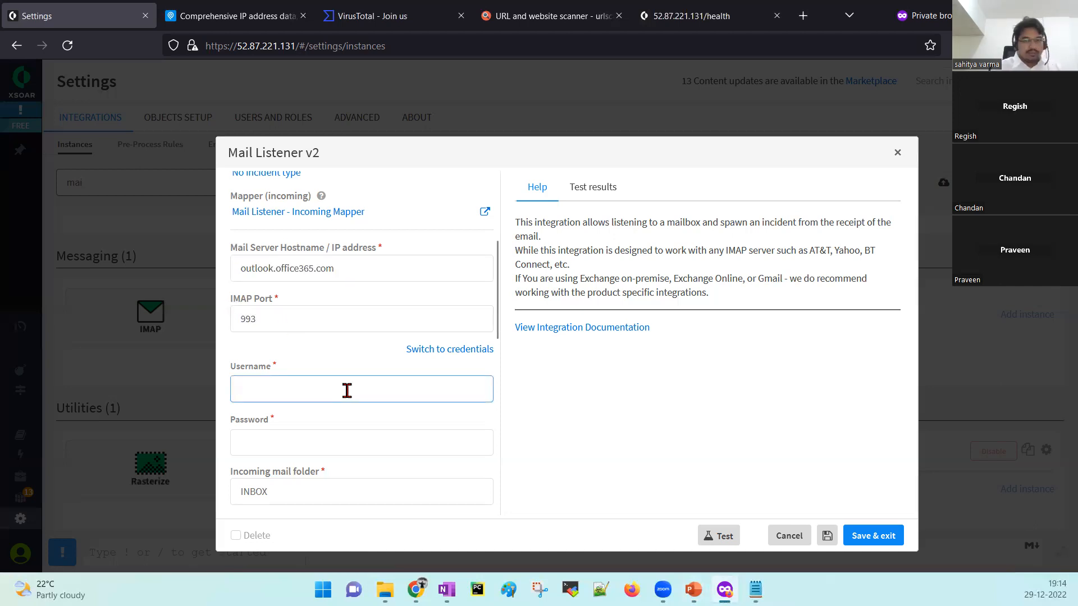
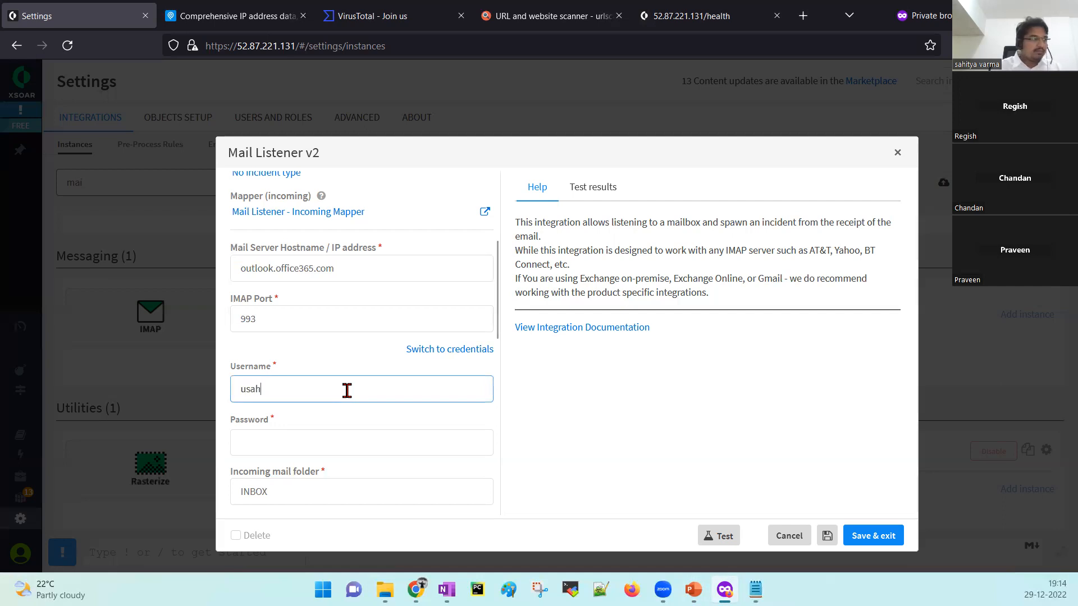
{"action": "left_click", "coordinate": [333, 431]}
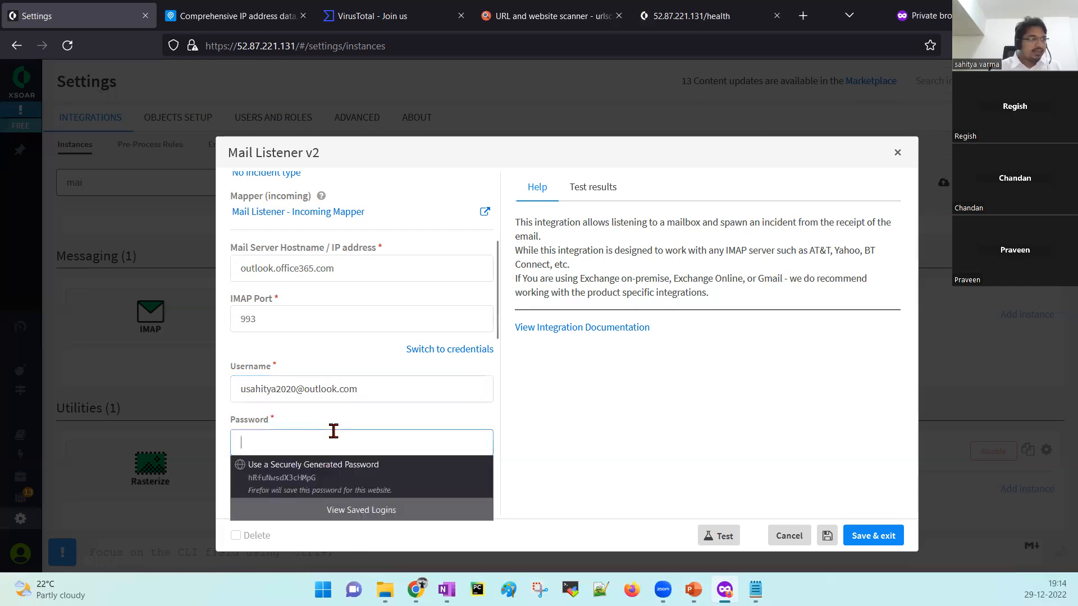
{"action": "type", "text": "••••••••••"}
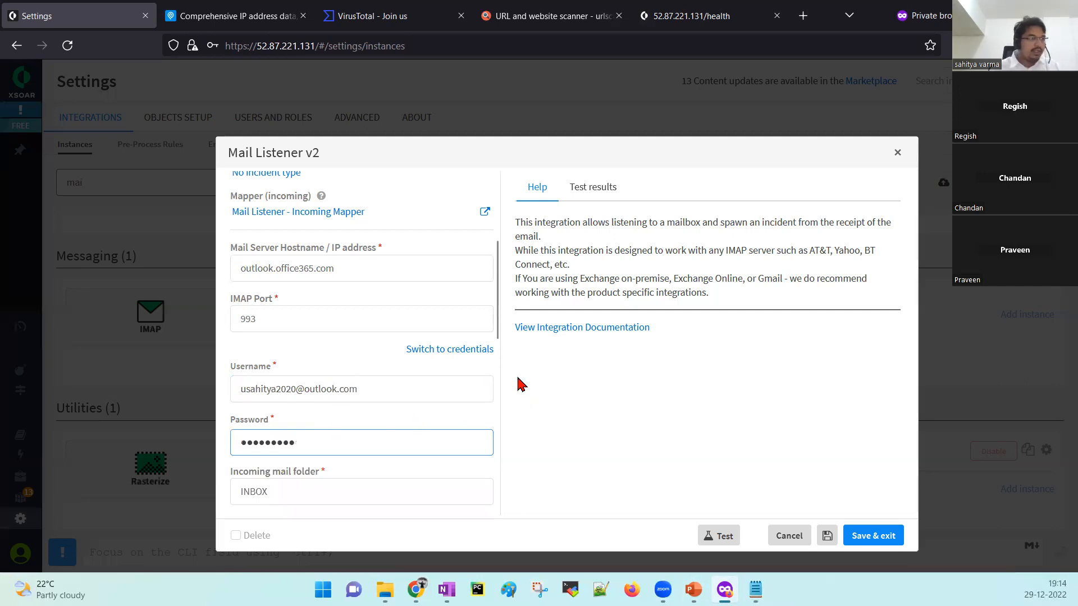
{"action": "left_click_drag", "start_coordinate": [498, 336], "coordinate": [480, 494]}
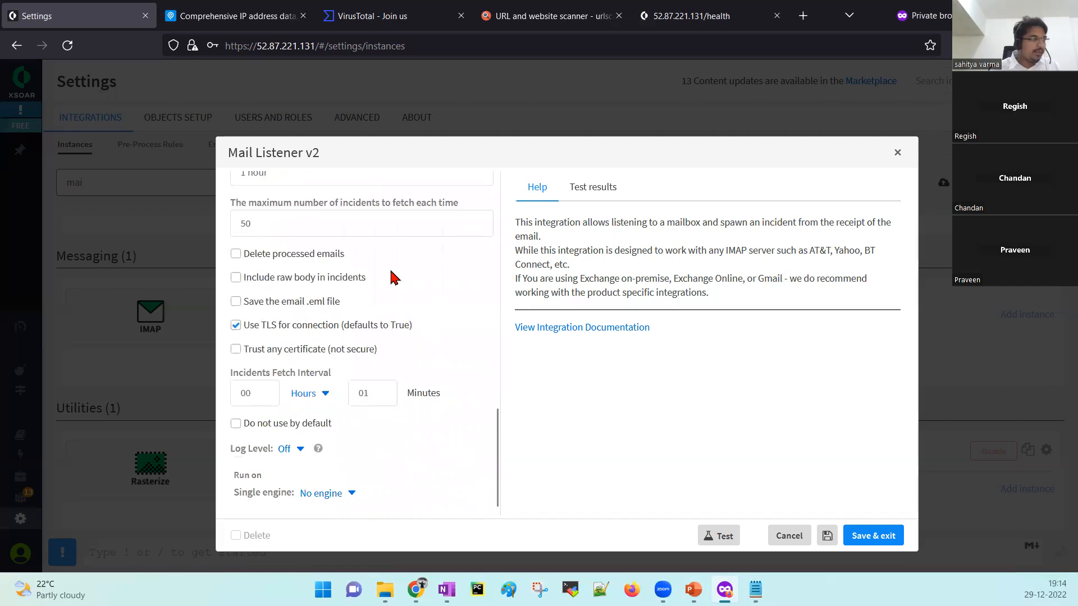
{"action": "left_click_drag", "start_coordinate": [497, 480], "coordinate": [493, 242]}
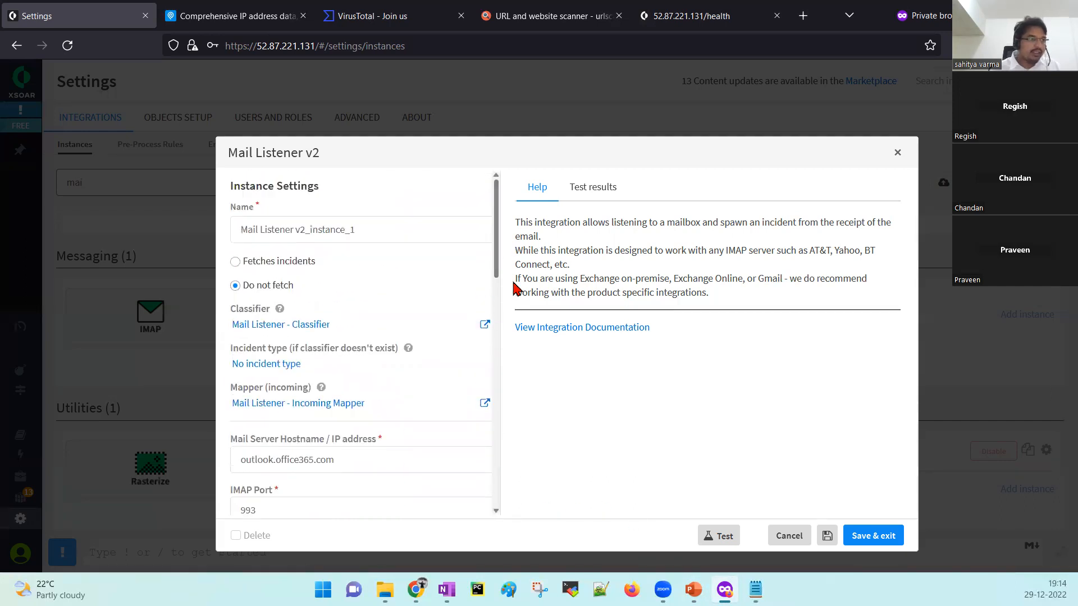
Test the Mail Listener v2 connection until it succeeds, then save and exit the instance.
{"action": "left_click", "coordinate": [724, 538]}
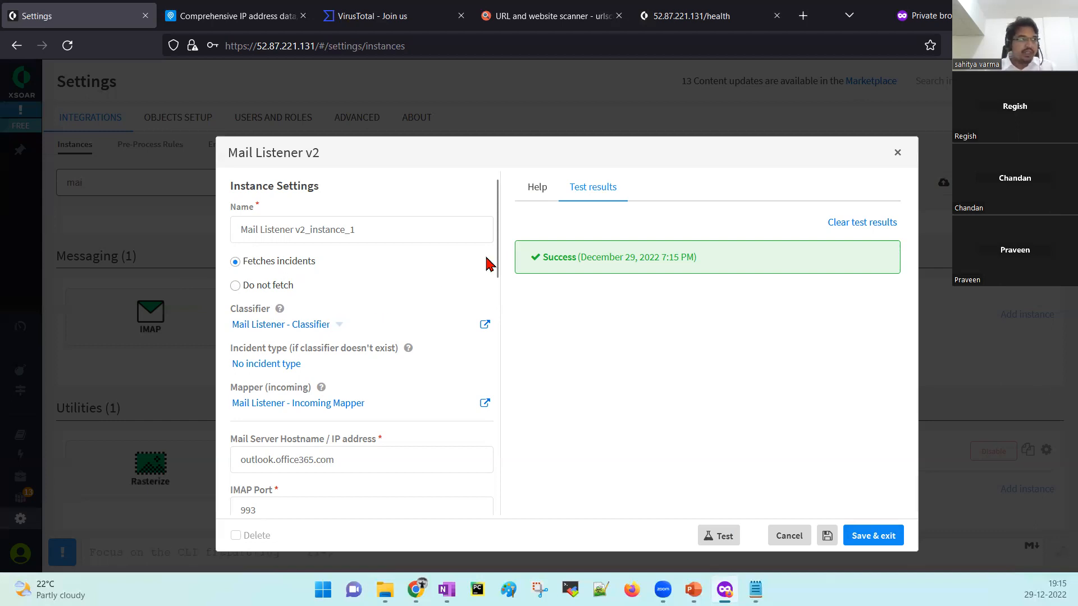
{"action": "left_click", "coordinate": [714, 537]}
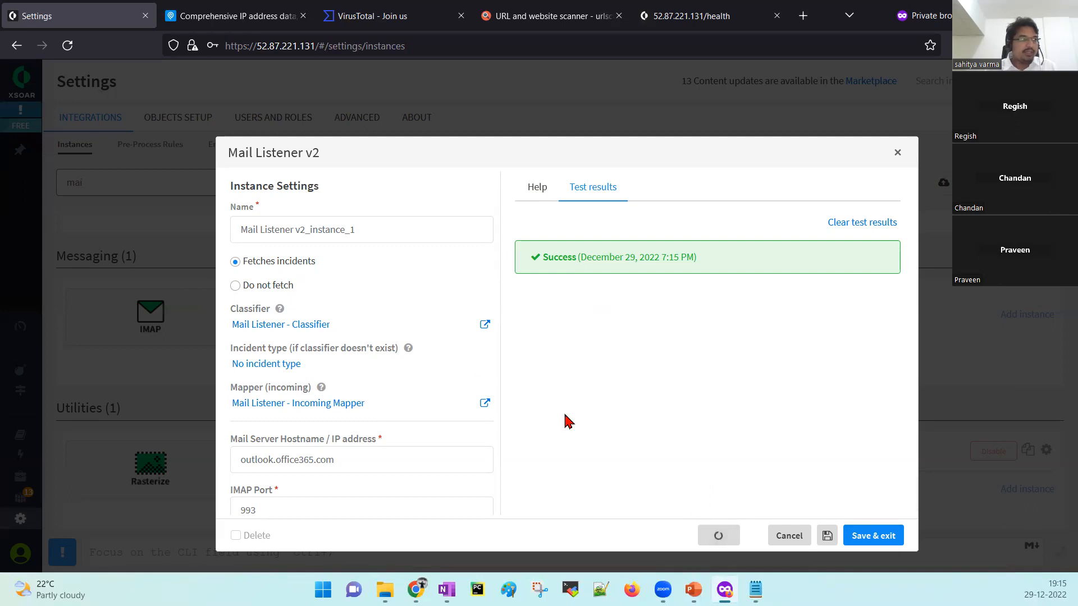
{"action": "left_click", "coordinate": [885, 540]}
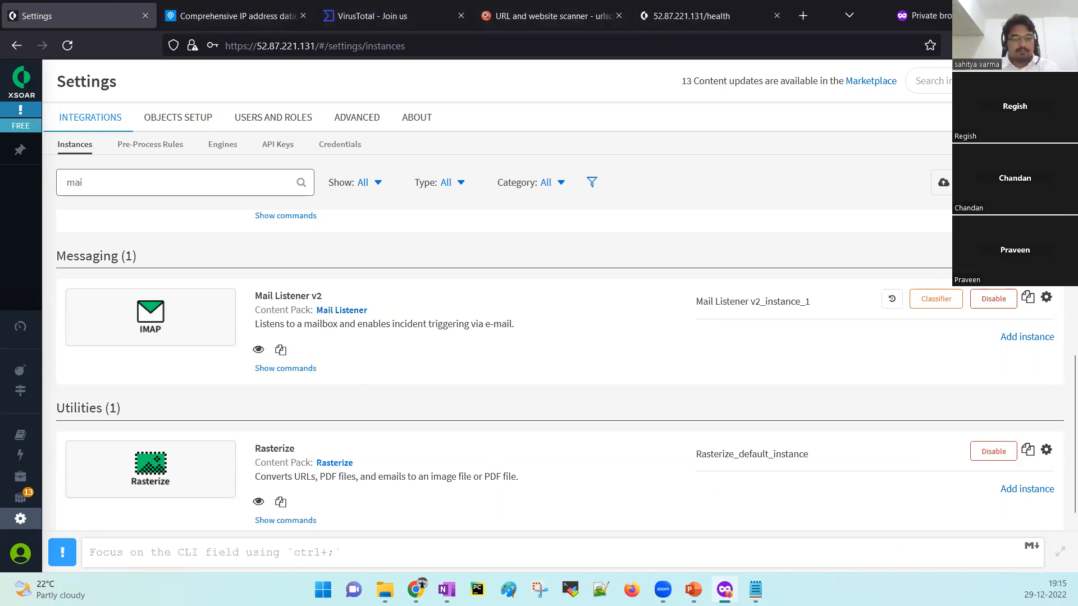
Open the newest Outlook email, select its subject line, then view the Other inbox.
{"action": "left_click", "coordinate": [416, 590]}
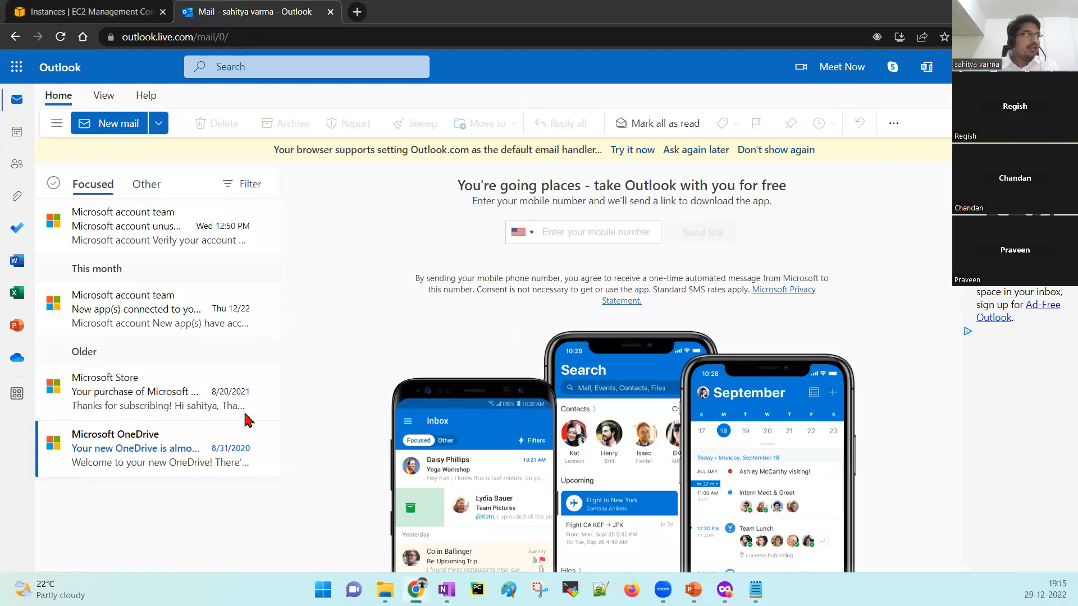
{"action": "left_click", "coordinate": [89, 237]}
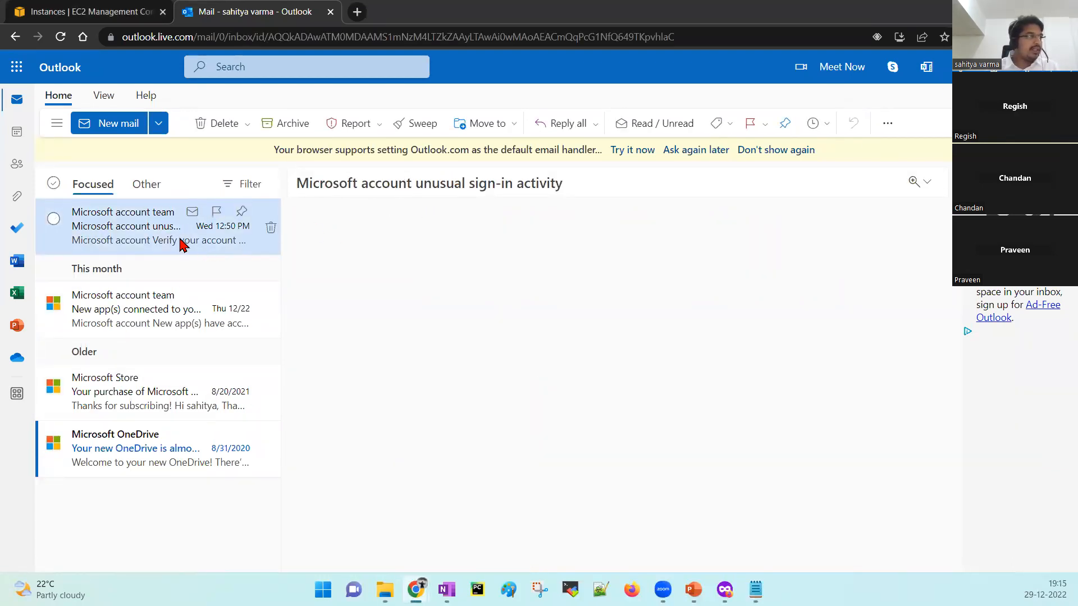
{"action": "left_click_drag", "start_coordinate": [296, 181], "coordinate": [584, 192]}
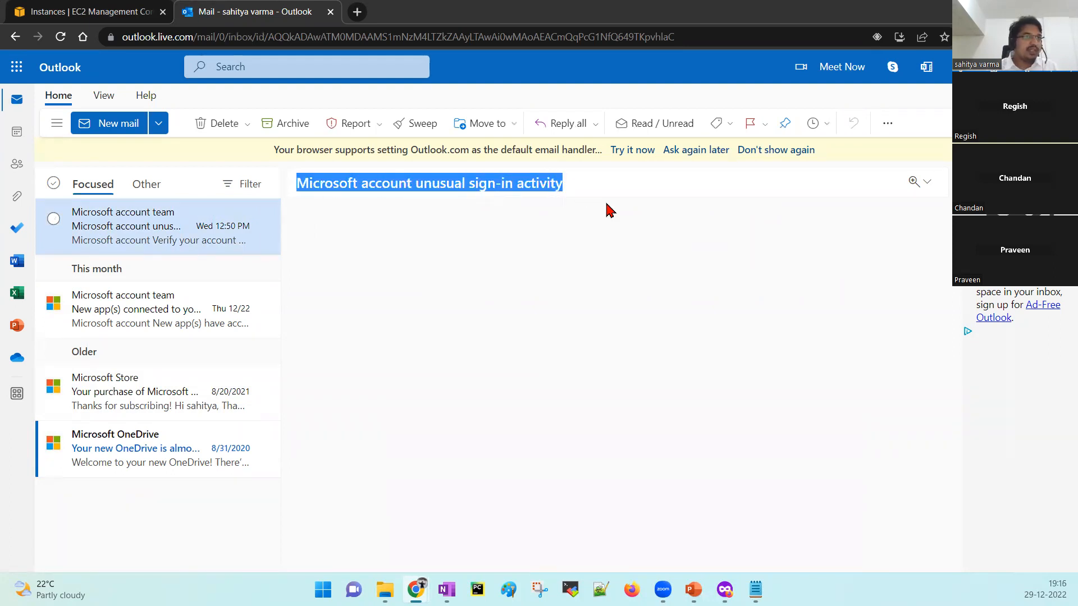
{"action": "left_click", "coordinate": [927, 182]}
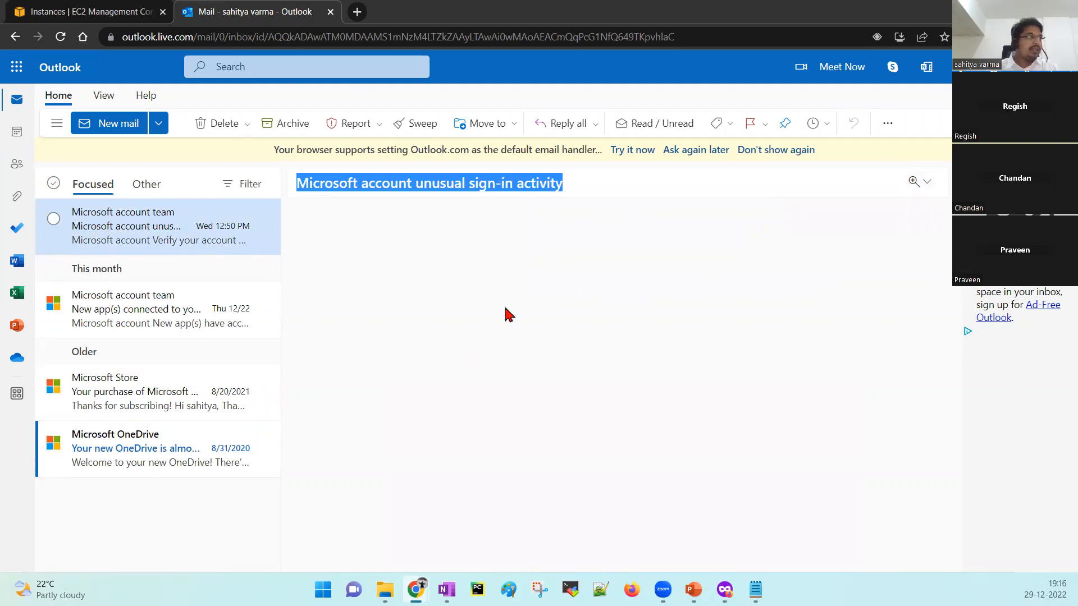
{"action": "left_click", "coordinate": [145, 188]}
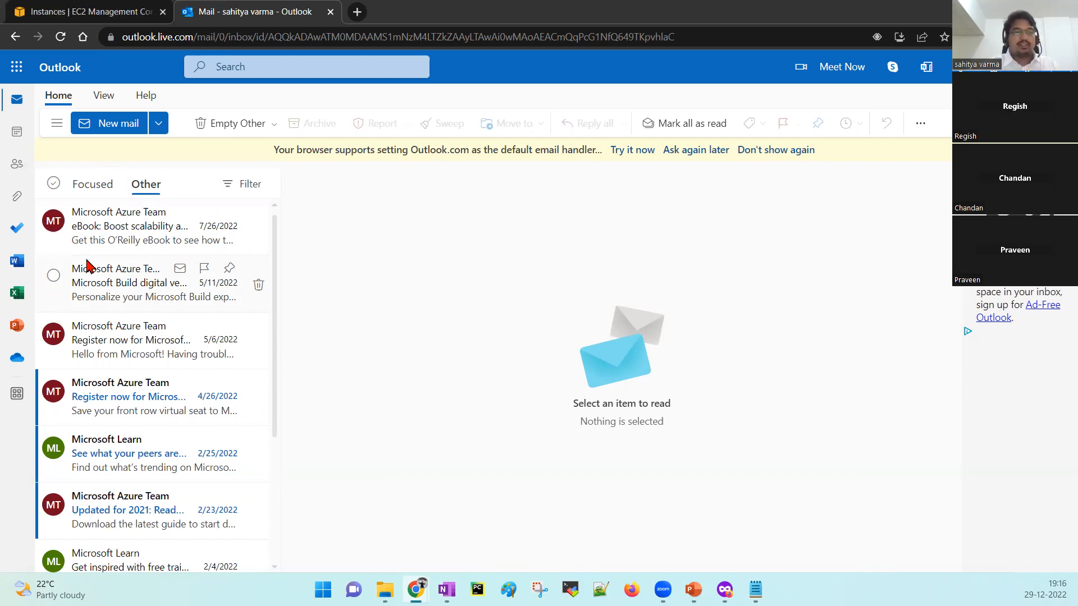
Check the Focused and Other mail and reload Outlook until the 'Testing XSOAR' email shows in Focused.
{"action": "left_click", "coordinate": [101, 185]}
{"action": "left_click", "coordinate": [119, 241]}
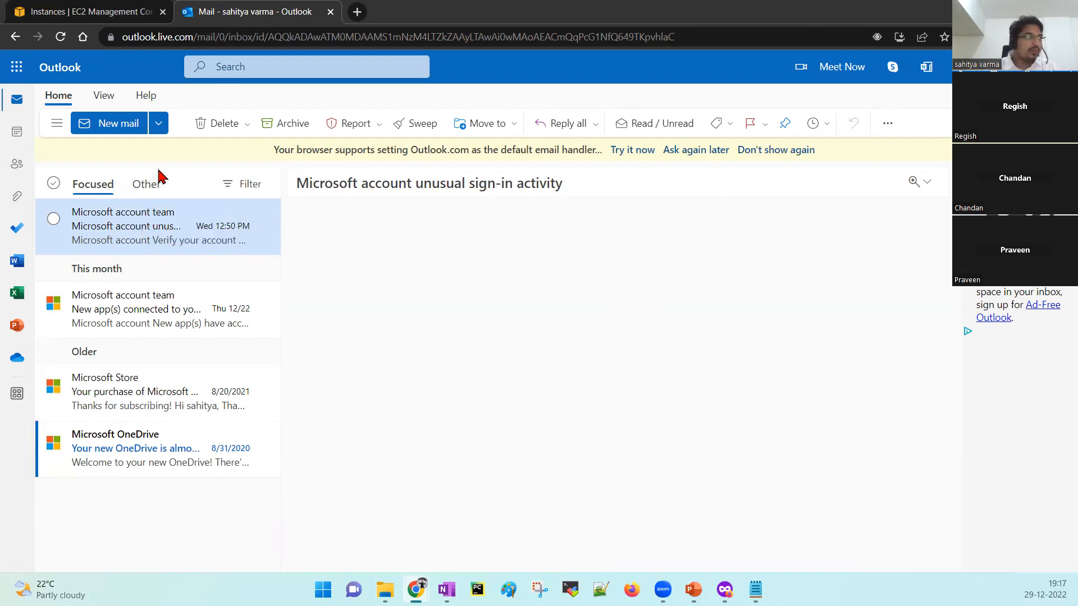
{"action": "left_click", "coordinate": [147, 187]}
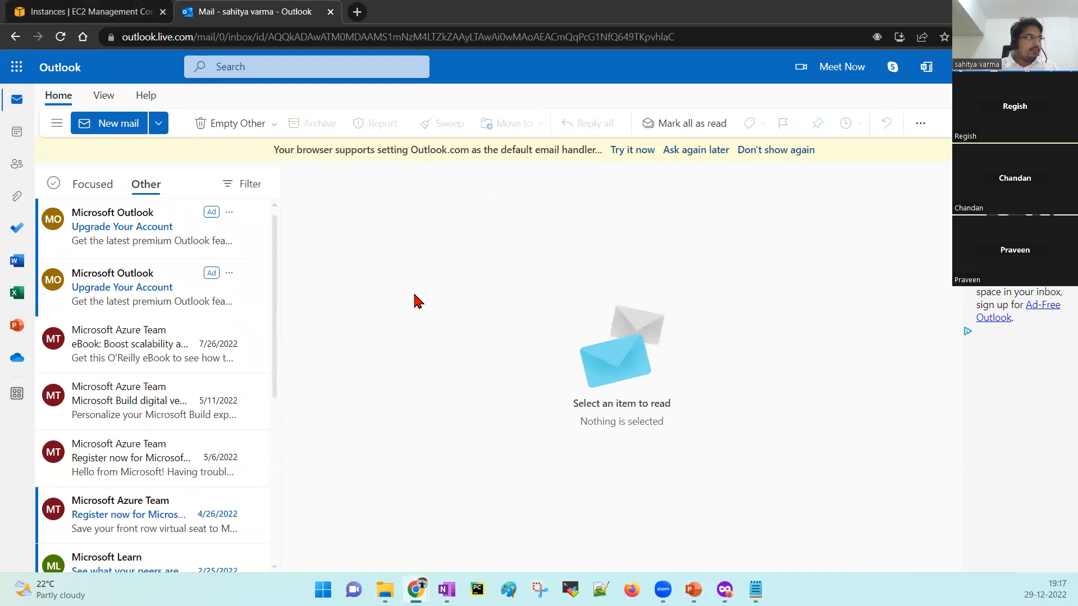
{"action": "left_click", "coordinate": [91, 188]}
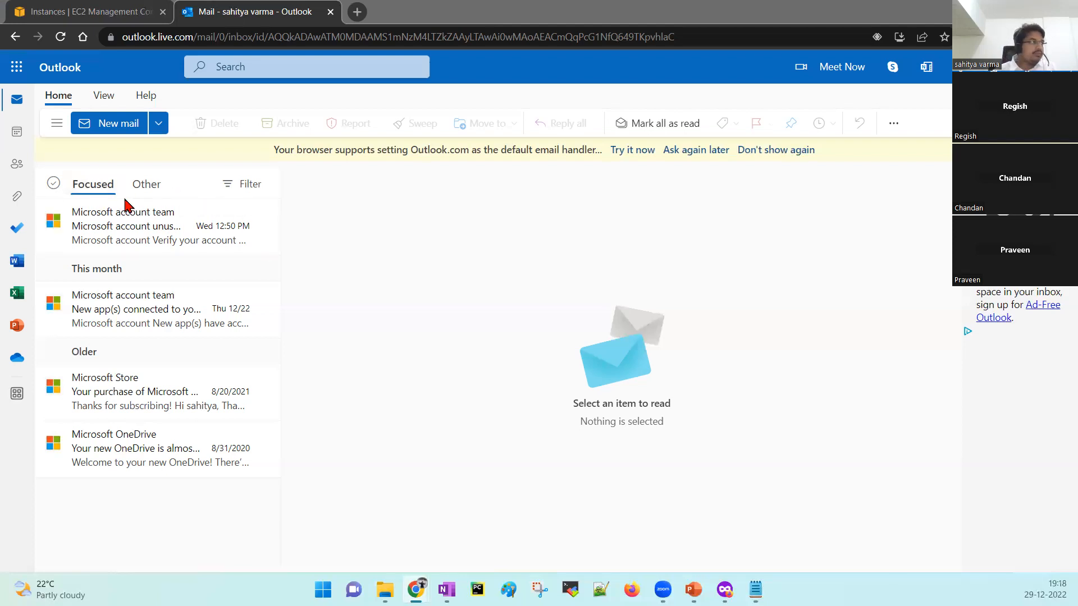
{"action": "left_click", "coordinate": [151, 195]}
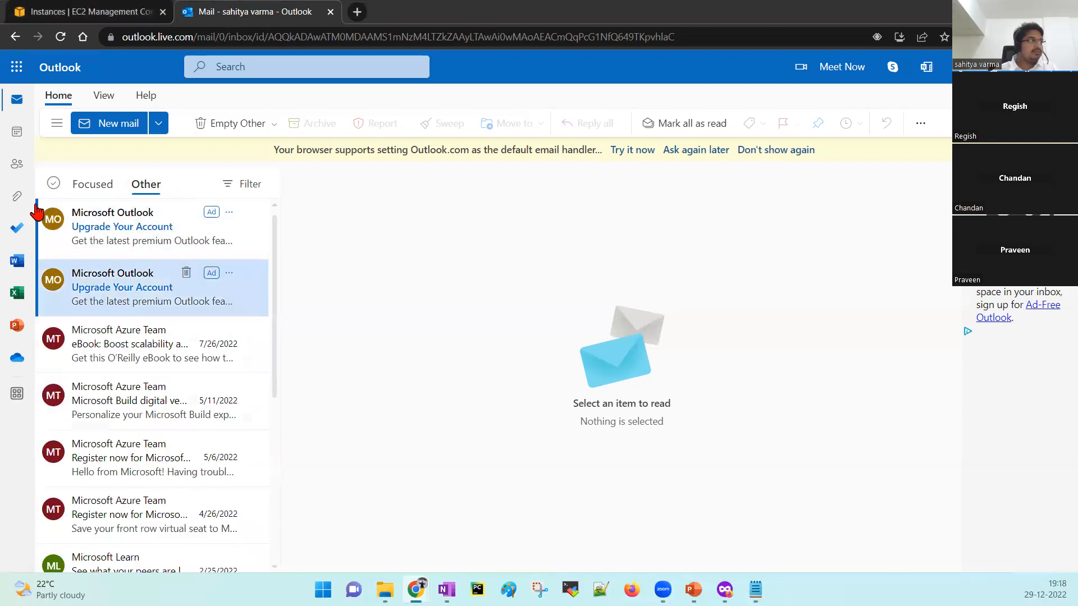
{"action": "left_click", "coordinate": [61, 37]}
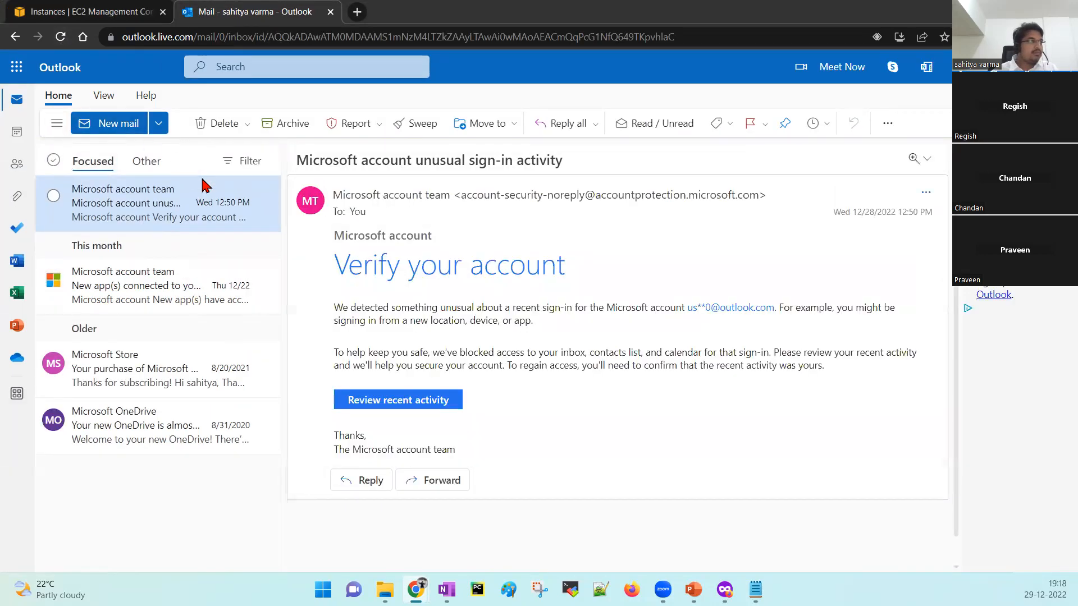
{"action": "left_click", "coordinate": [145, 162]}
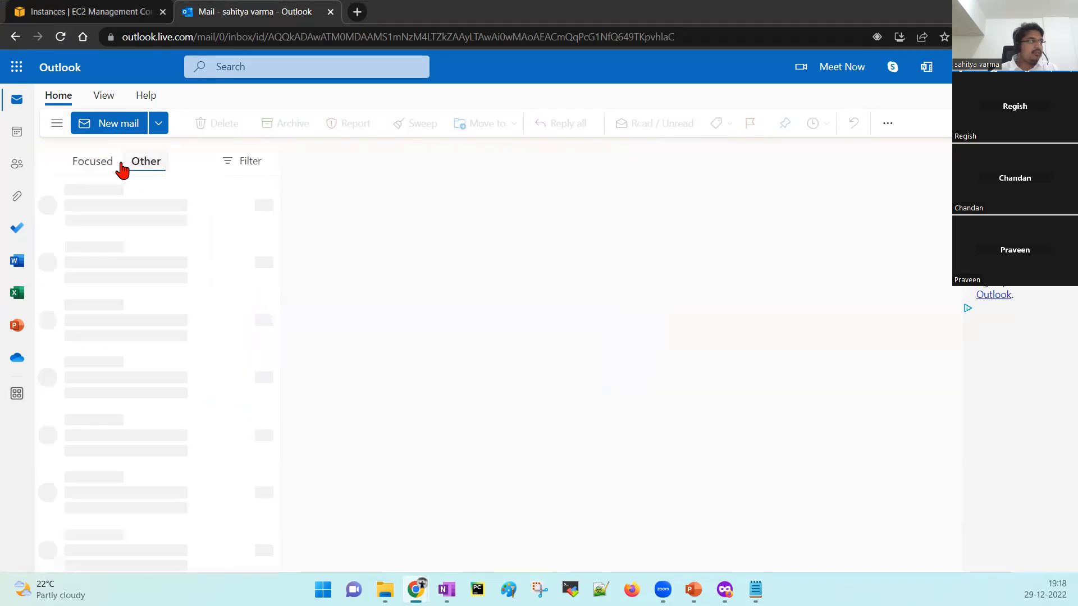
{"action": "left_click", "coordinate": [96, 163]}
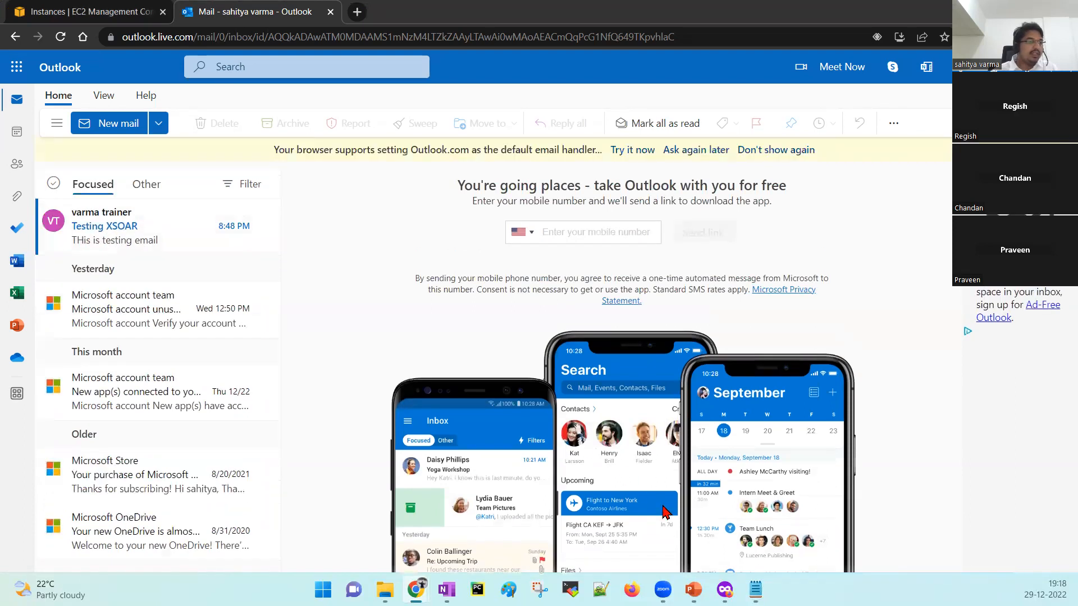
Refresh the XSOAR Incidents list to show incident #15 'Testing XSOAR', then return to Outlook.
{"action": "left_click", "coordinate": [725, 590]}
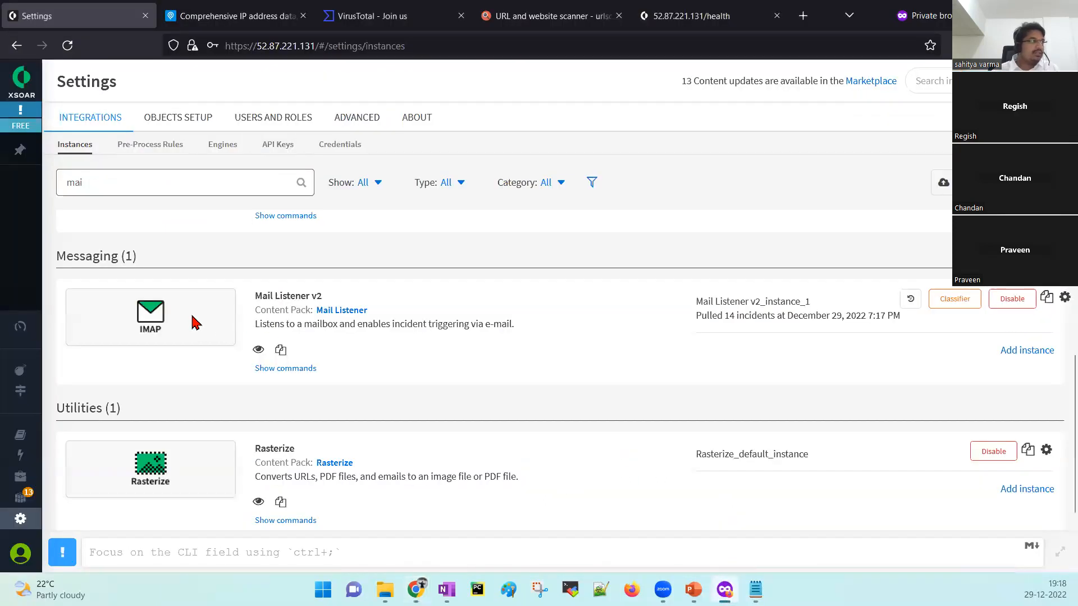
{"action": "left_click", "coordinate": [19, 378]}
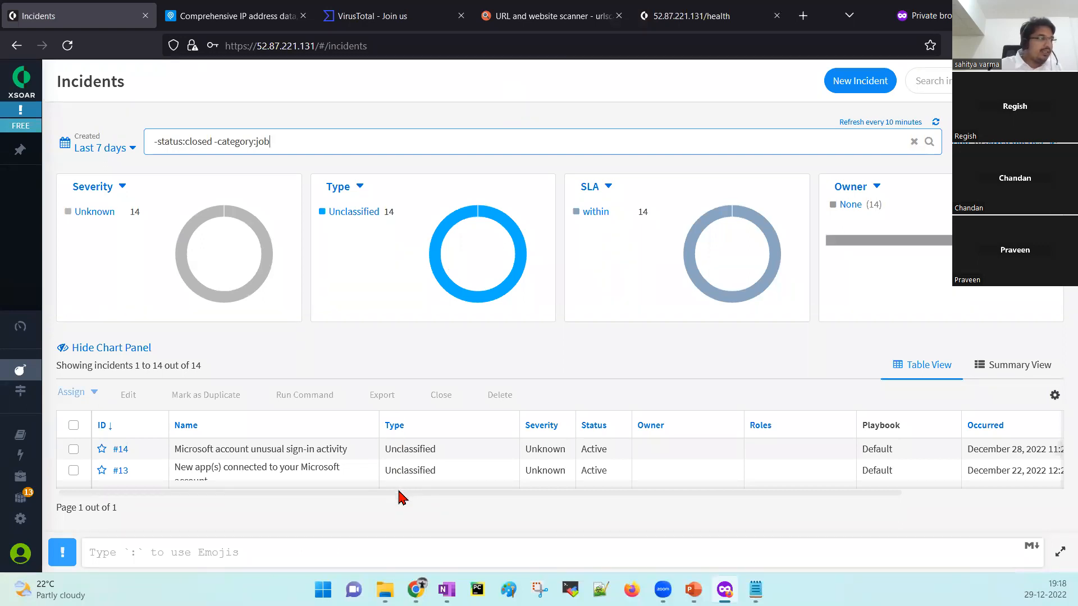
{"action": "scroll", "coordinate": [459, 464], "scroll_direction": "down", "scroll_amount": 6}
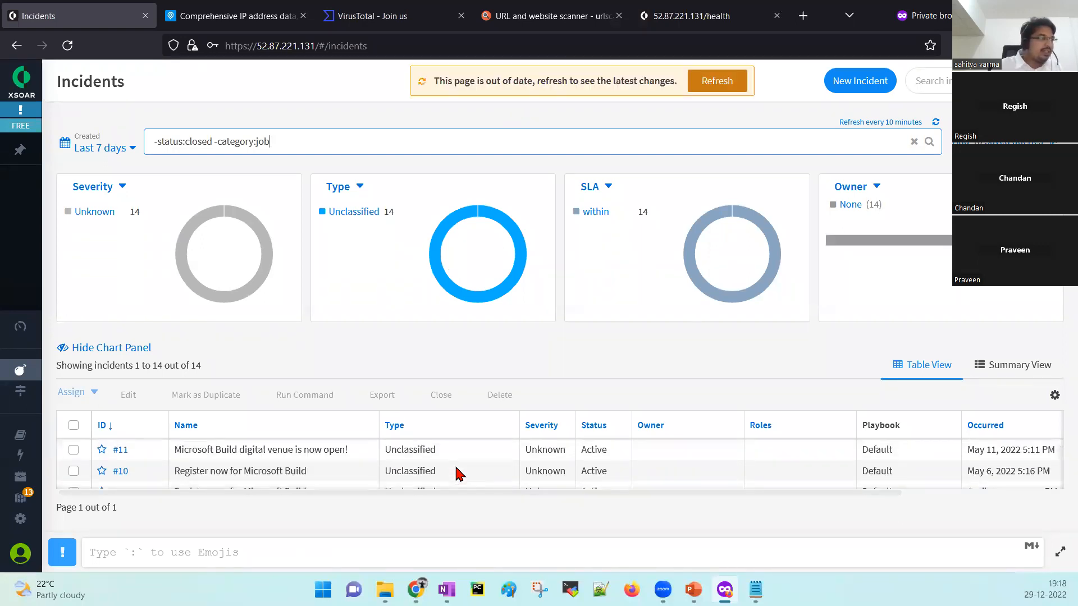
{"action": "scroll", "coordinate": [458, 473], "scroll_direction": "up", "scroll_amount": 6}
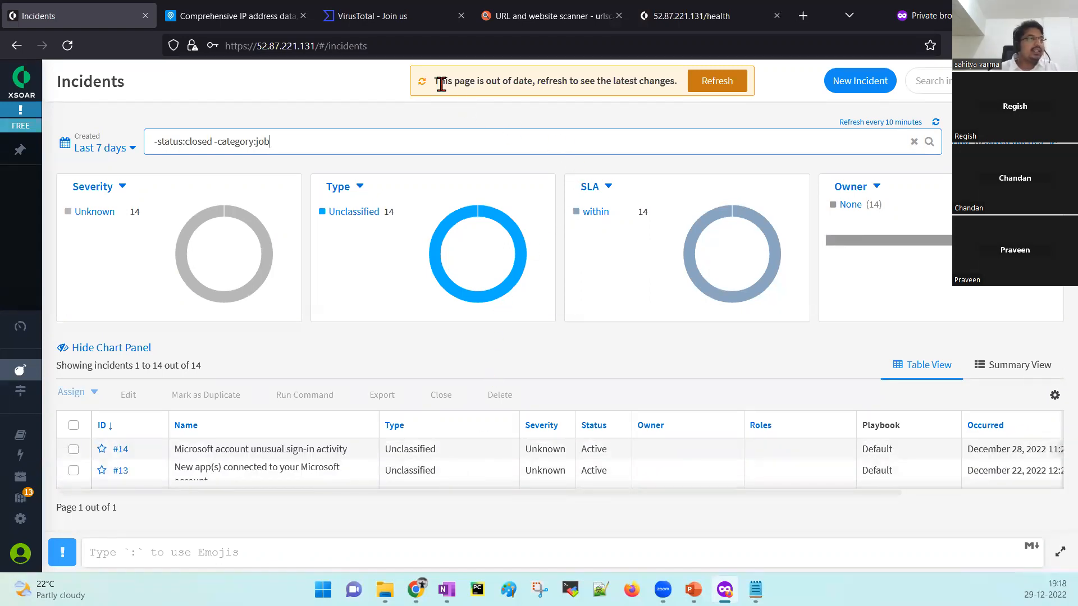
{"action": "left_click_drag", "start_coordinate": [436, 81], "coordinate": [666, 75]}
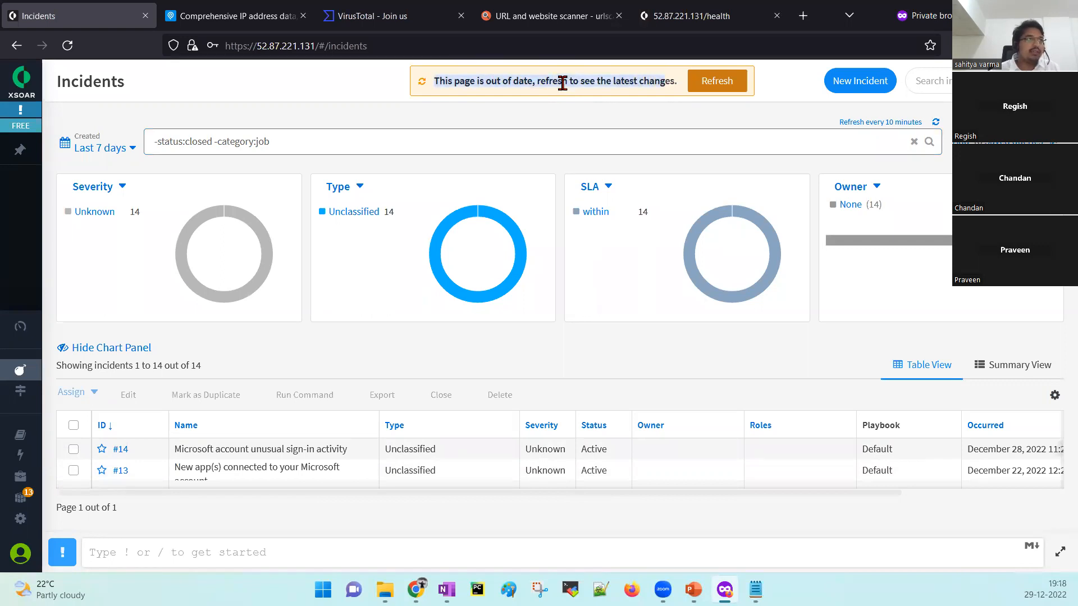
{"action": "left_click", "coordinate": [717, 84]}
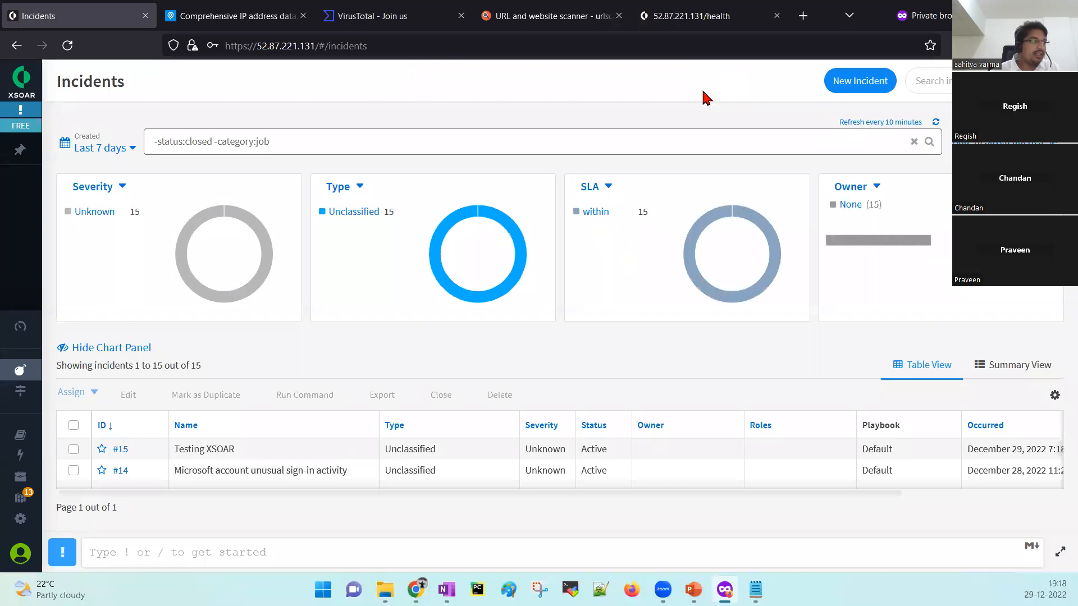
{"action": "left_click_drag", "start_coordinate": [232, 447], "coordinate": [171, 447]}
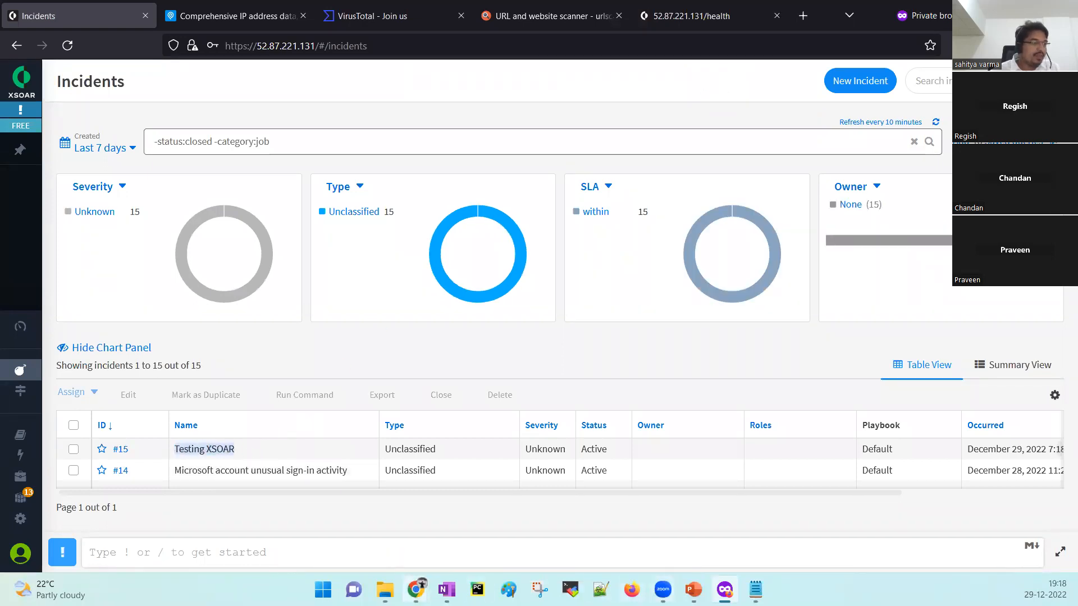
{"action": "mouse_move", "coordinate": [416, 590]}
{"action": "left_click", "coordinate": [473, 553]}
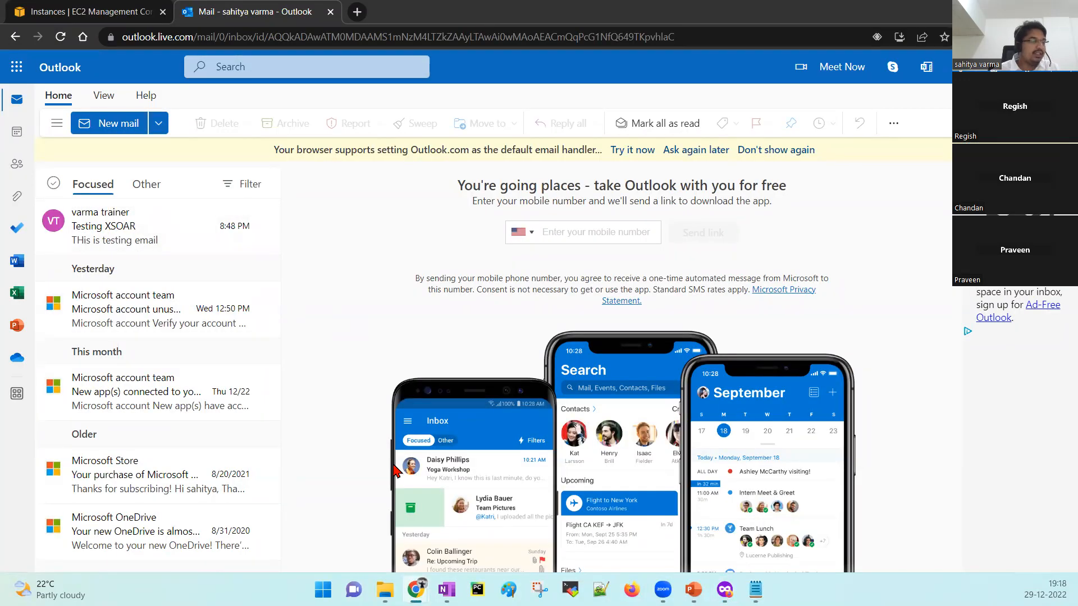
Switch from Outlook back to the Cortex XSOAR Incidents page in Firefox.
{"action": "mouse_move", "coordinate": [447, 590]}
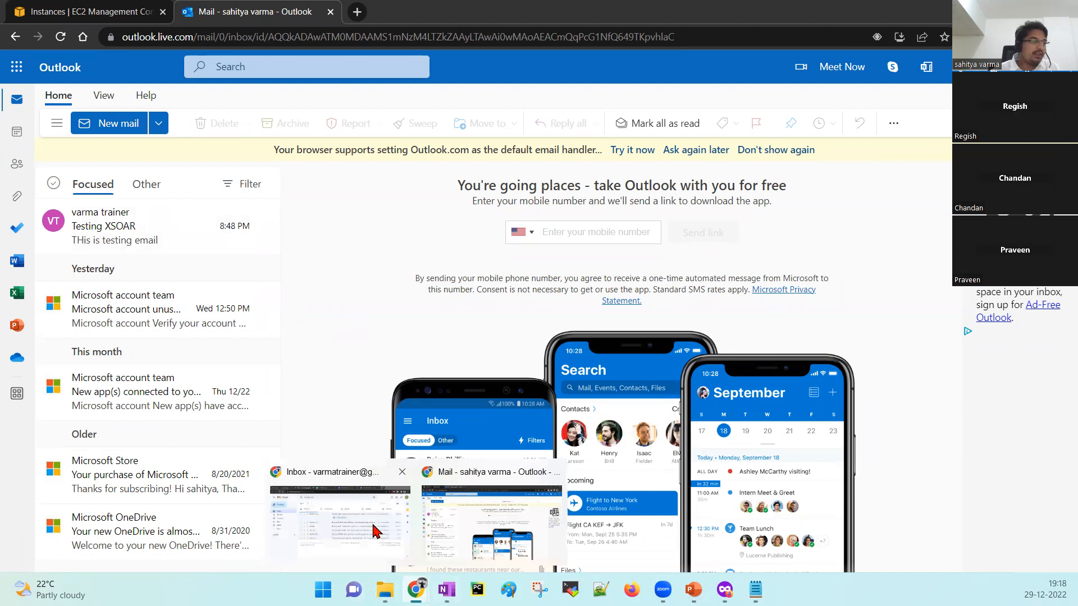
{"action": "left_click", "coordinate": [725, 590]}
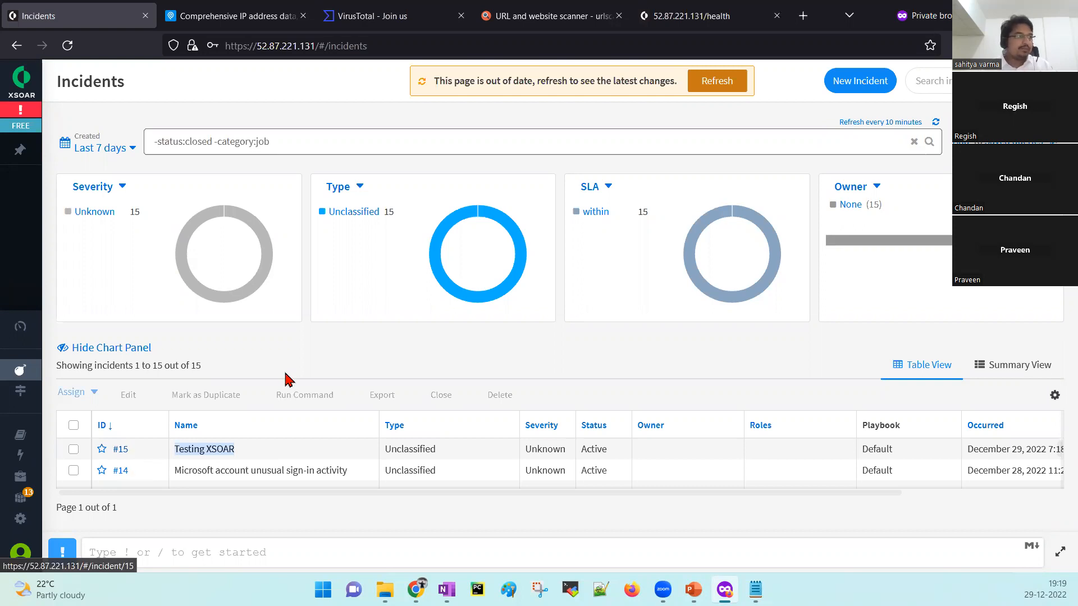
Clear the table selection and go to the Playbooks library from the sidebar.
{"action": "left_click", "coordinate": [292, 352]}
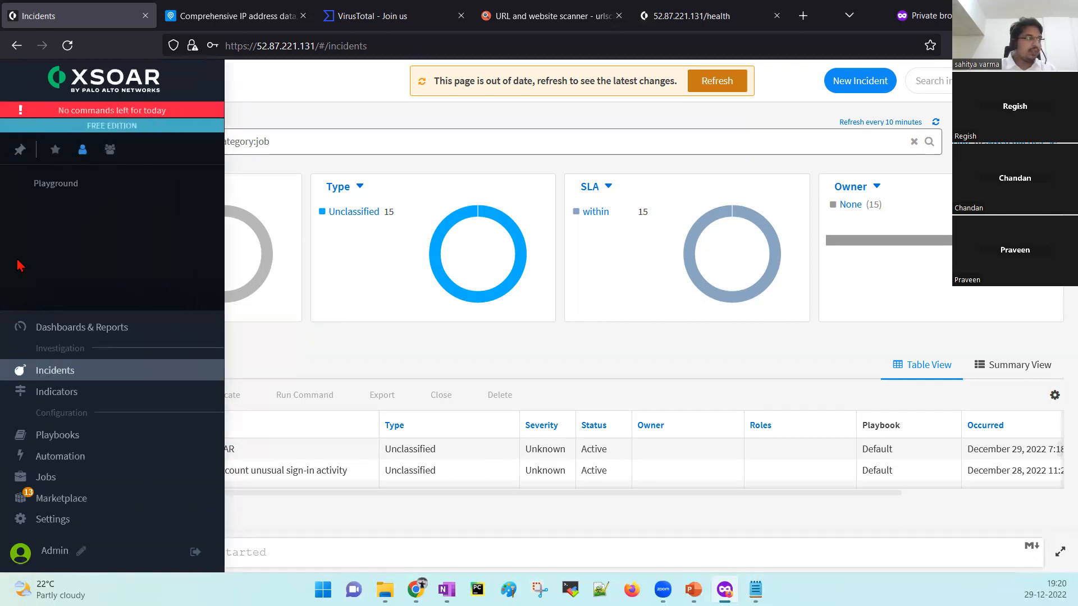
{"action": "left_click", "coordinate": [81, 443]}
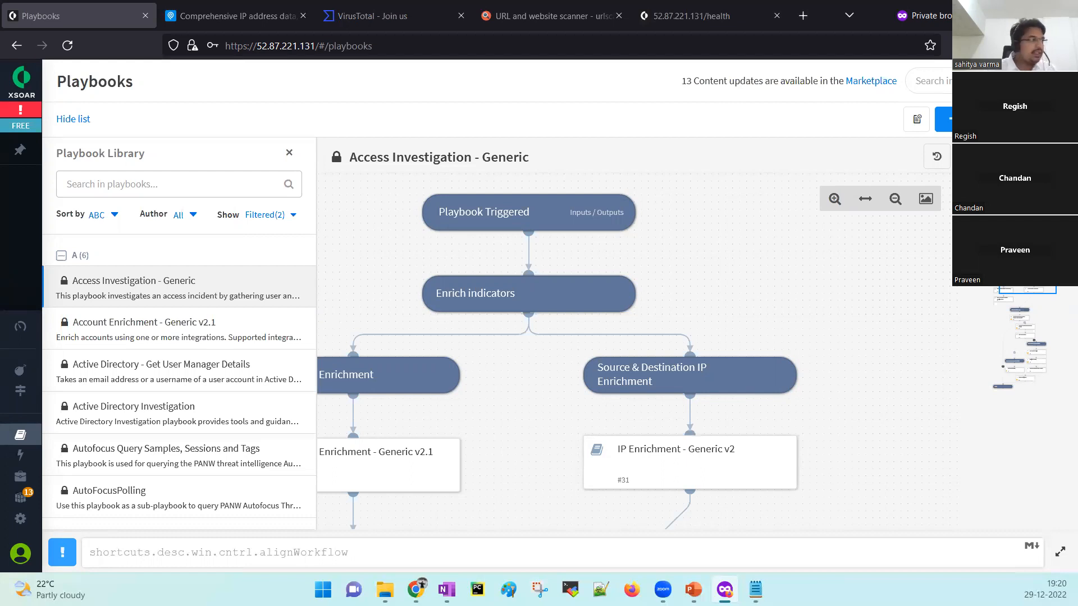
Return to the Incidents page listing 15 incidents with #15 Testing XSOAR on top.
{"action": "left_click", "coordinate": [82, 371]}
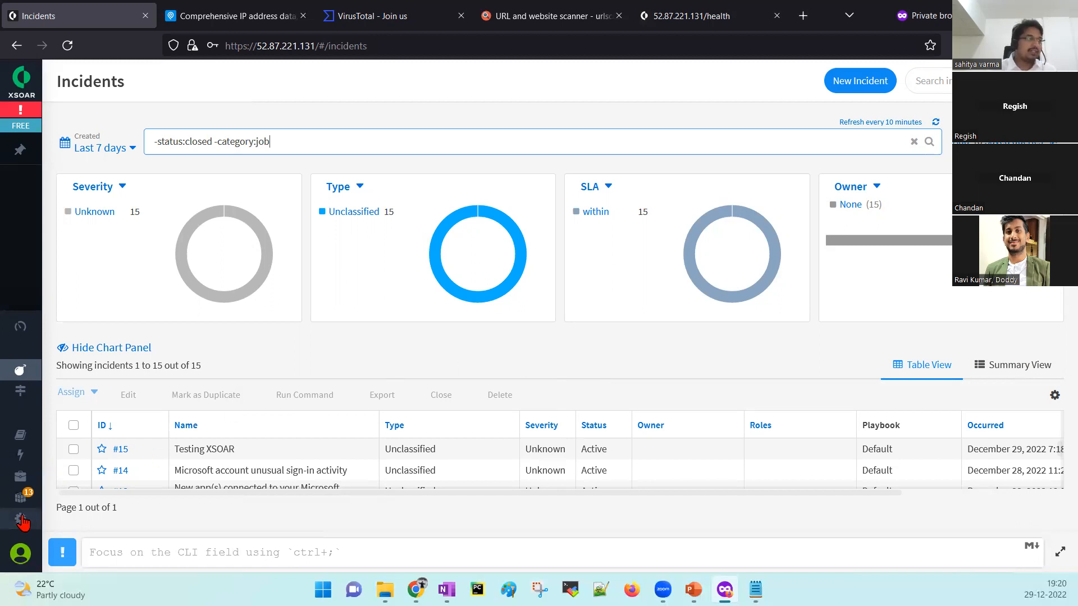
From Settings, open the Mail Listener v2 instance's Mail Listener - Classifier in the classification editor.
{"action": "left_click", "coordinate": [49, 517]}
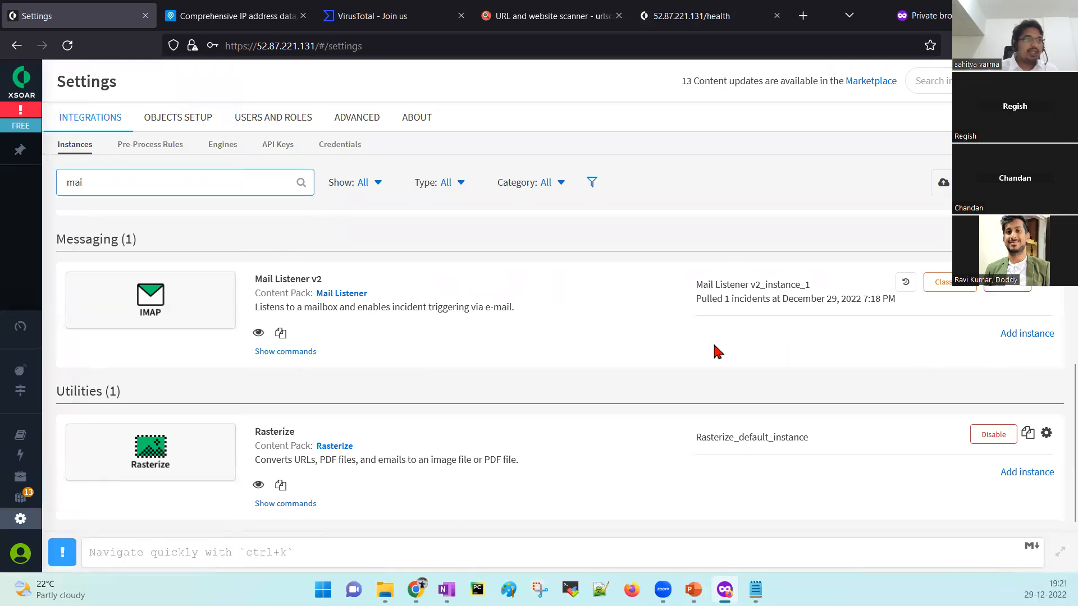
{"action": "left_click", "coordinate": [1058, 289]}
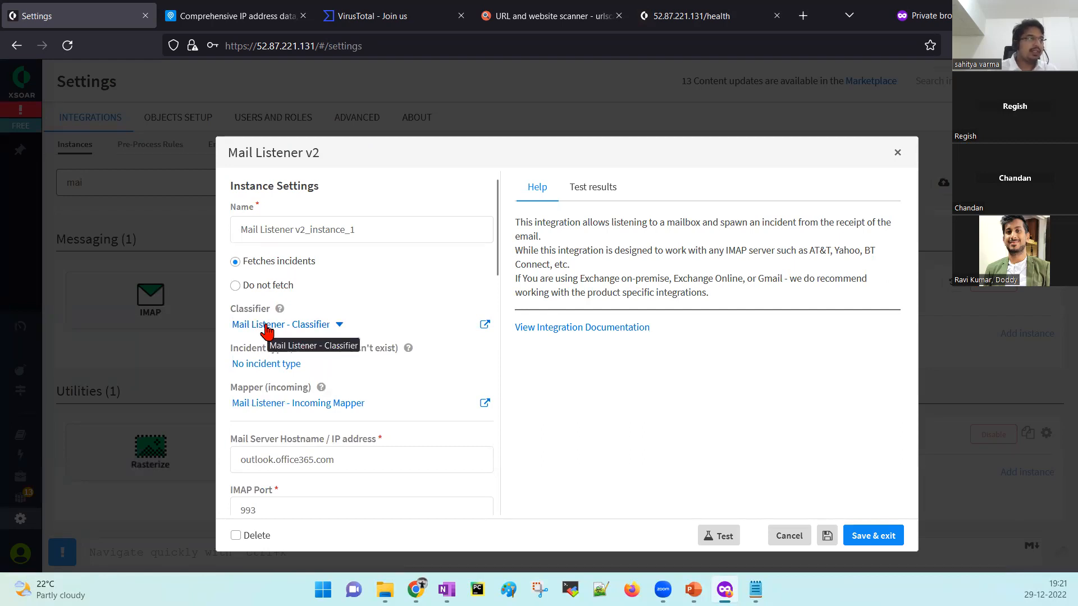
{"action": "left_click_drag", "start_coordinate": [500, 247], "coordinate": [498, 269]}
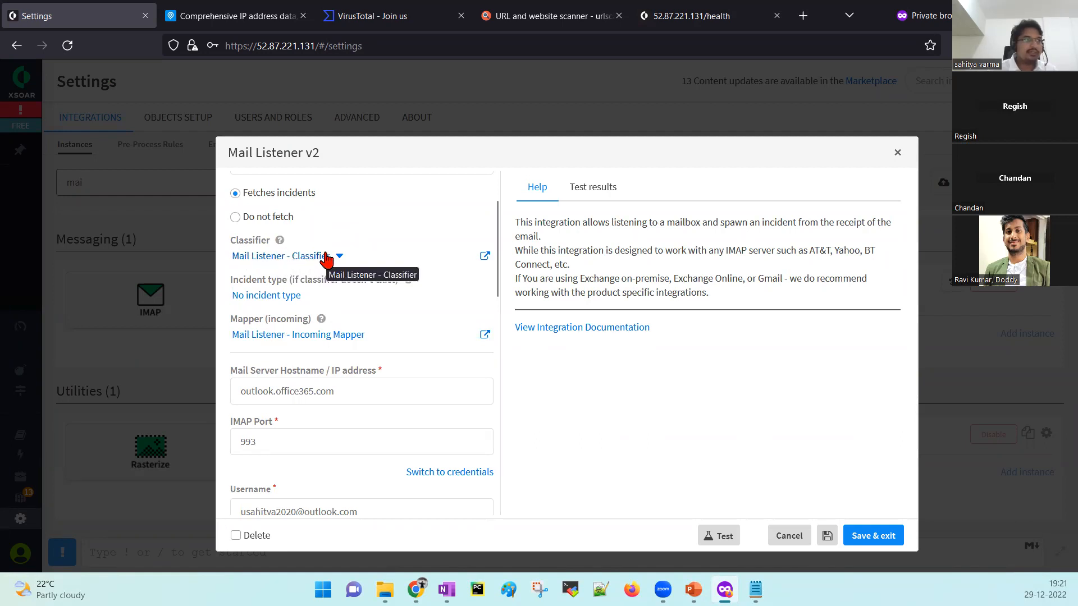
{"action": "left_click", "coordinate": [484, 257]}
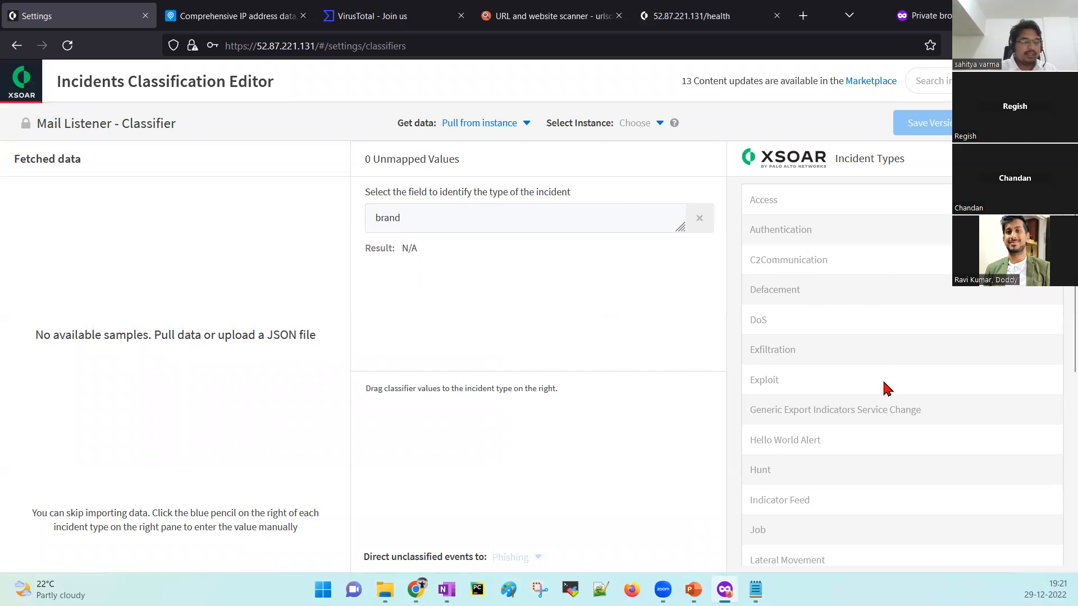
Leave the classification editor and reopen the Mail Listener v2 instance settings from Settings.
{"action": "left_click", "coordinate": [12, 95]}
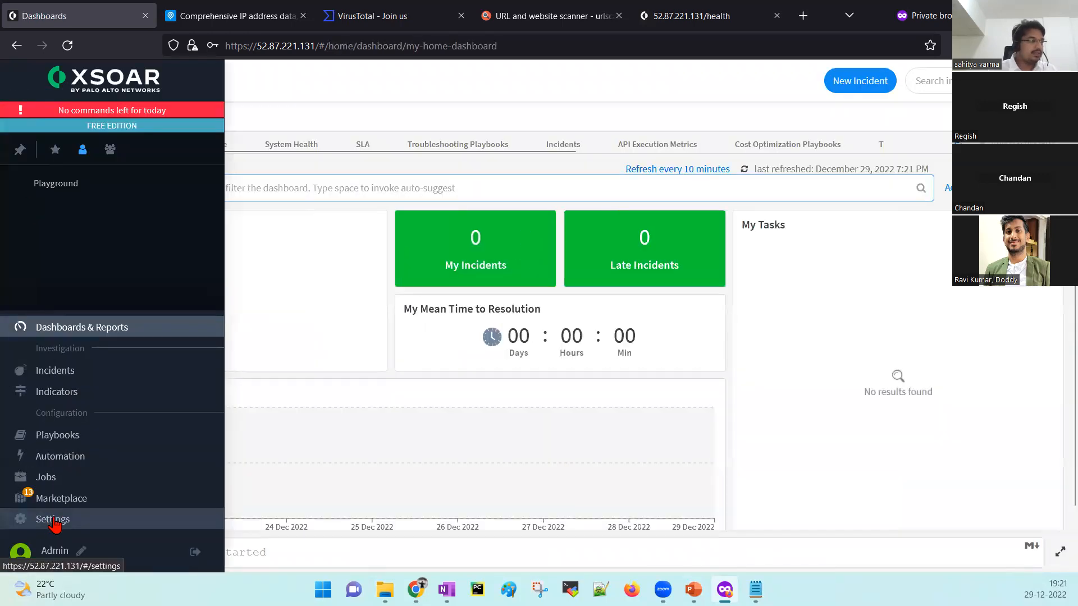
{"action": "left_click", "coordinate": [56, 518]}
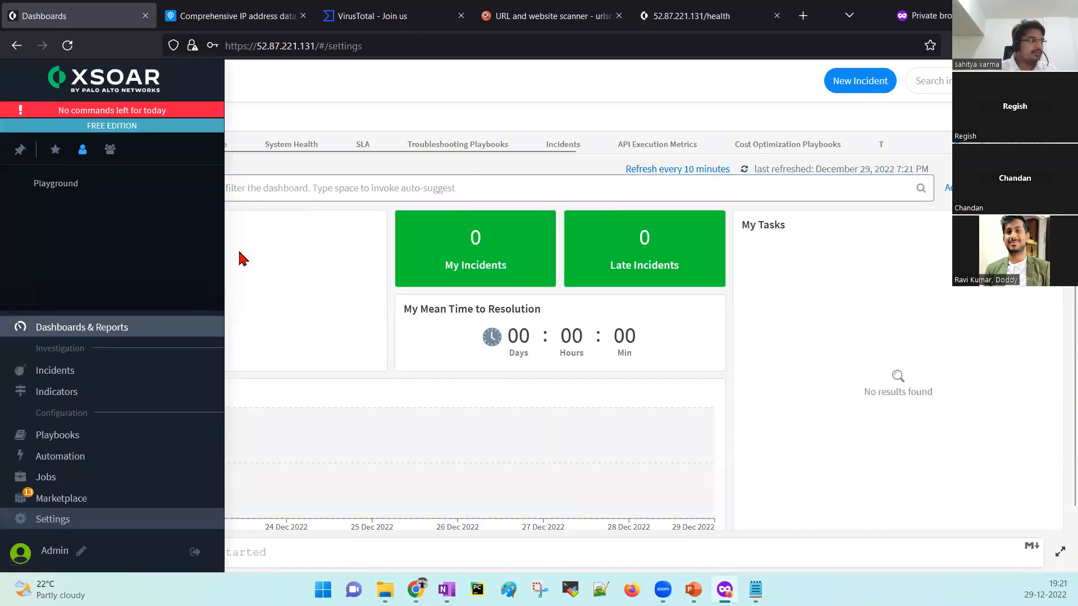
{"action": "left_click", "coordinate": [1051, 287]}
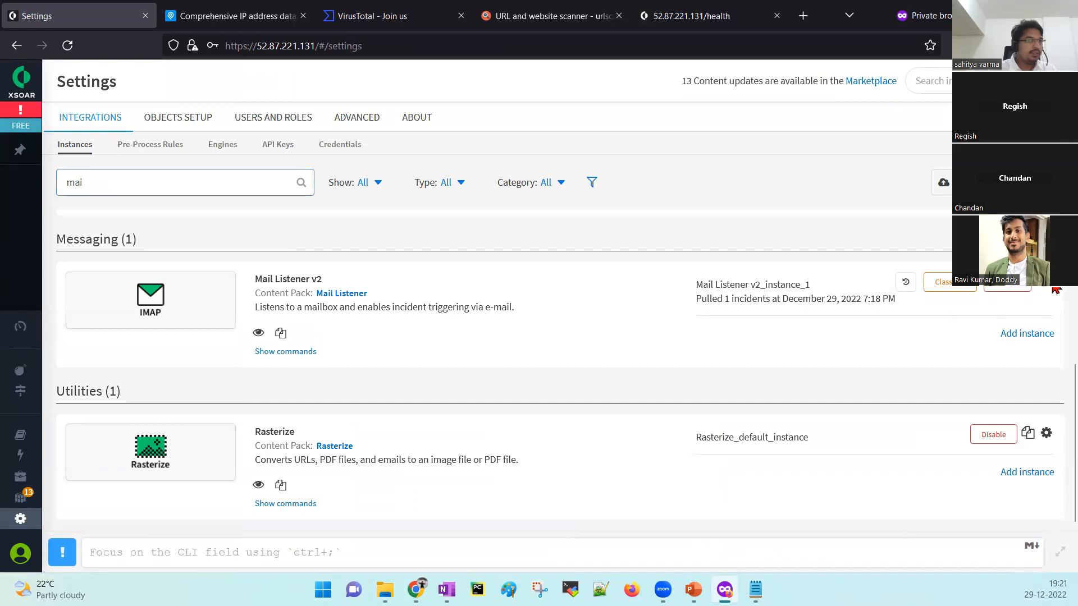
{"action": "left_click_drag", "start_coordinate": [496, 259], "coordinate": [496, 192]}
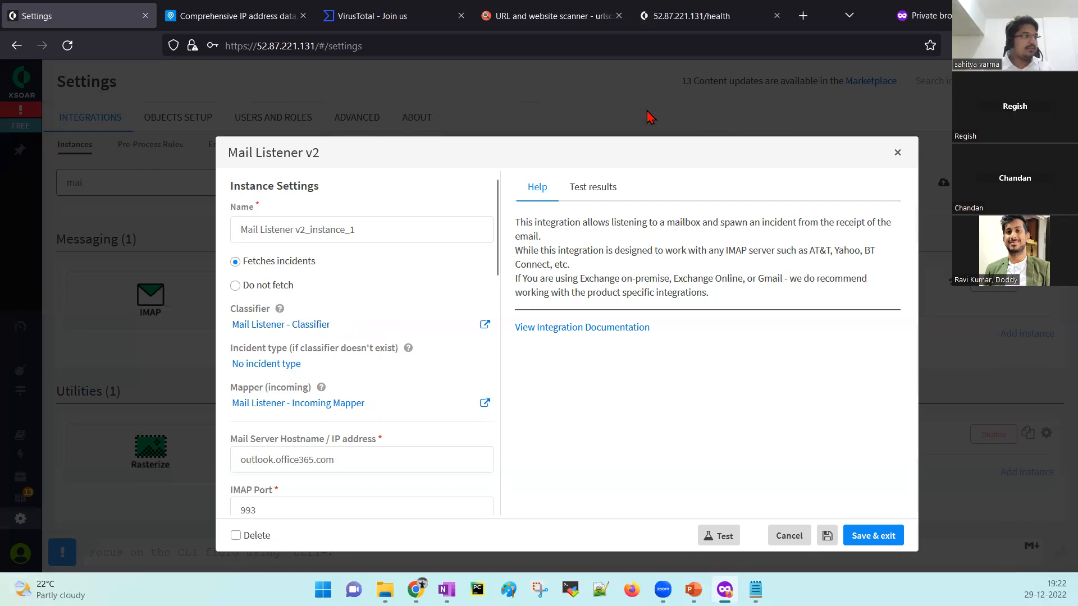
Duplicate the Settings browser tab and switch to the new copy.
{"action": "right_click", "coordinate": [86, 10]}
{"action": "left_click", "coordinate": [125, 110]}
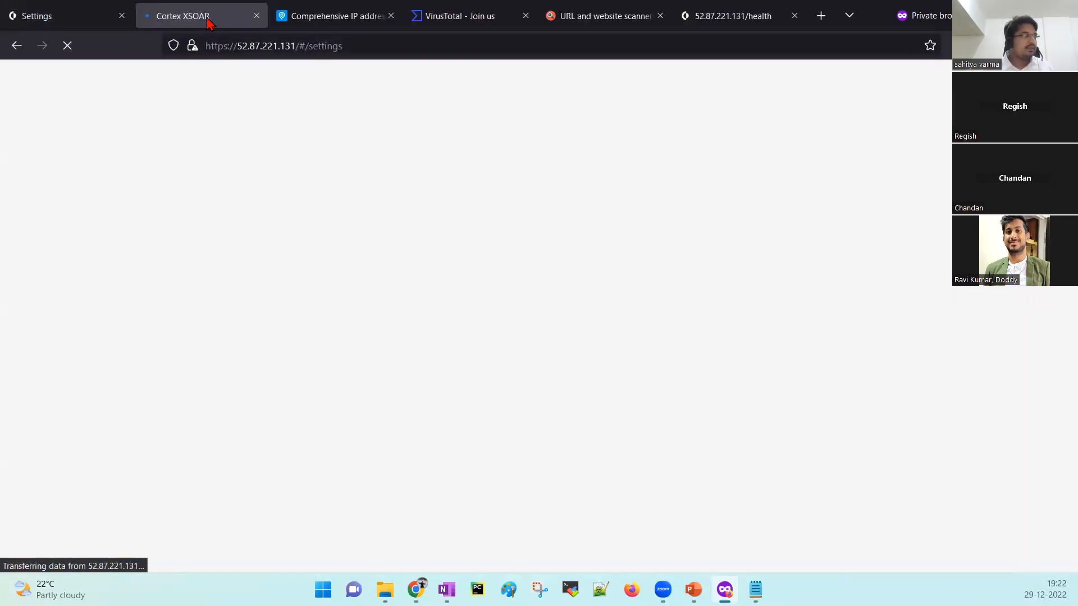
{"action": "left_click", "coordinate": [65, 16]}
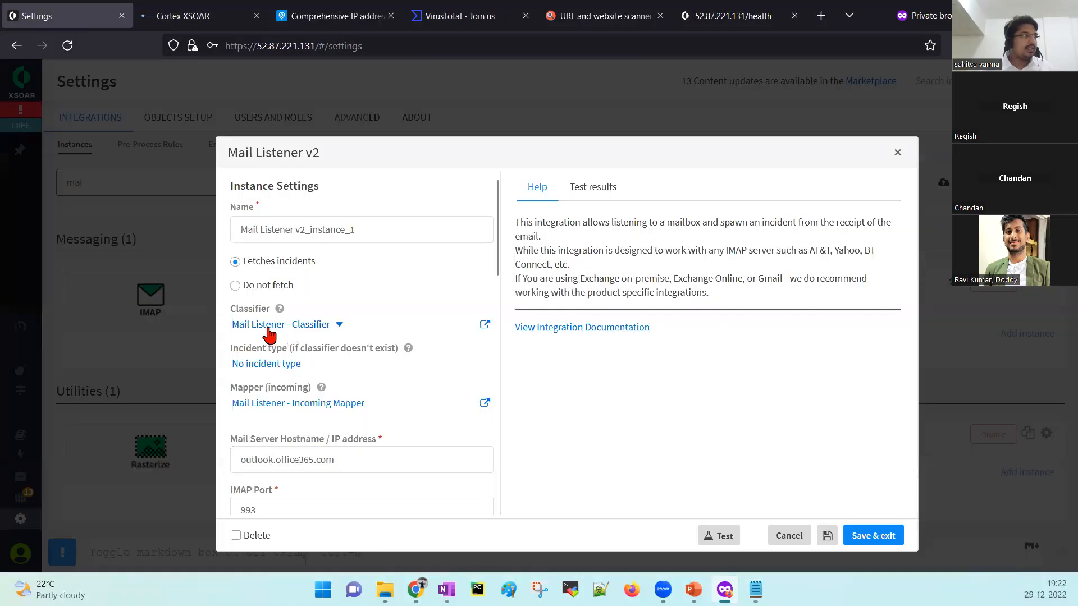
{"action": "left_click", "coordinate": [190, 17]}
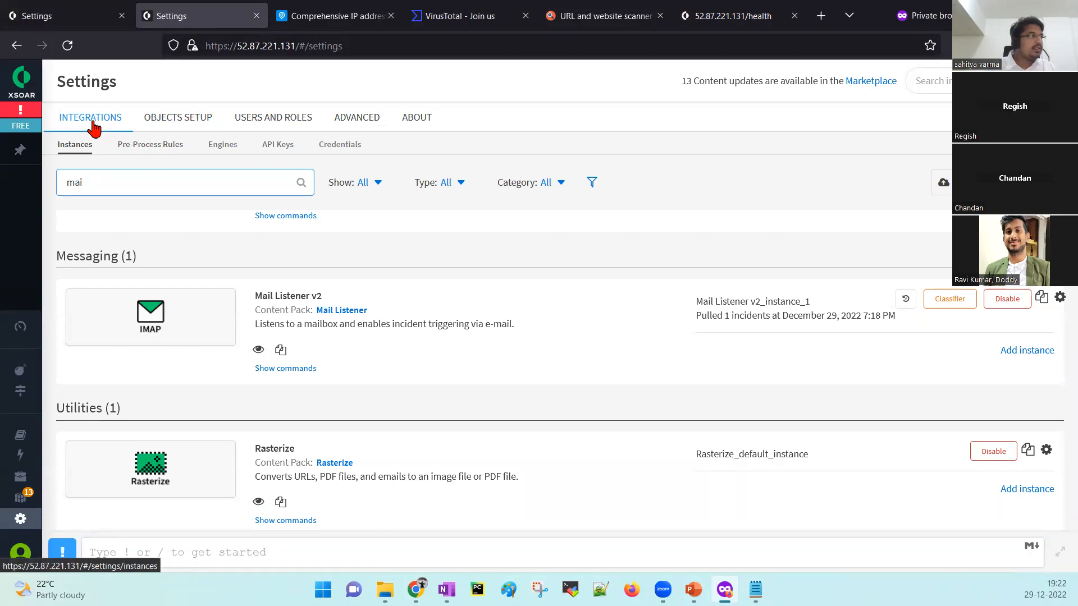
Find Mail Listener - Classifier under Classification & Mapping by searching 'mail', then go back.
{"action": "left_click", "coordinate": [176, 125]}
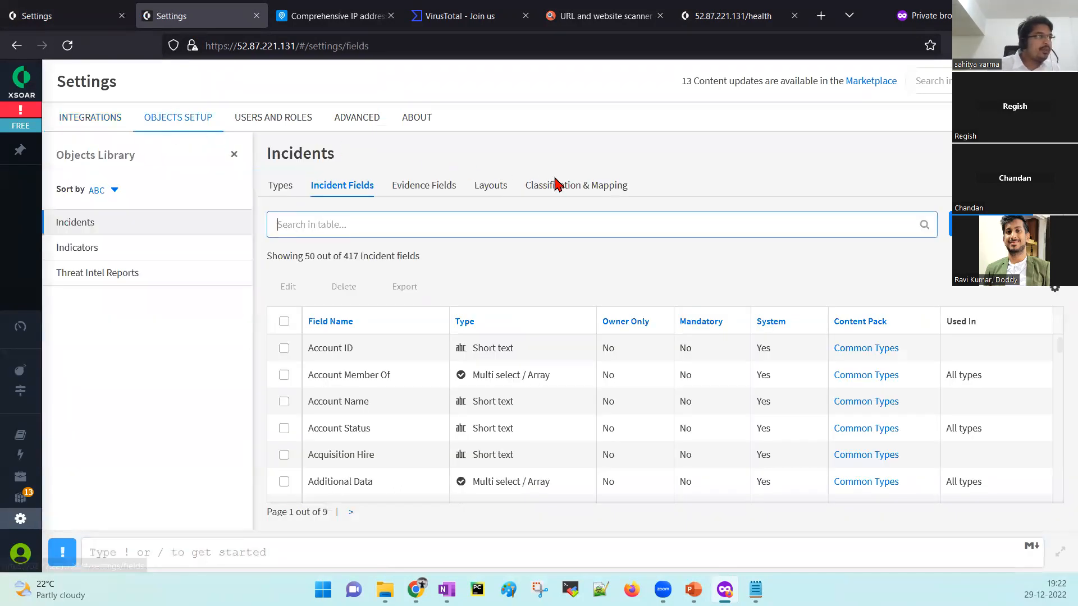
{"action": "left_click", "coordinate": [568, 189]}
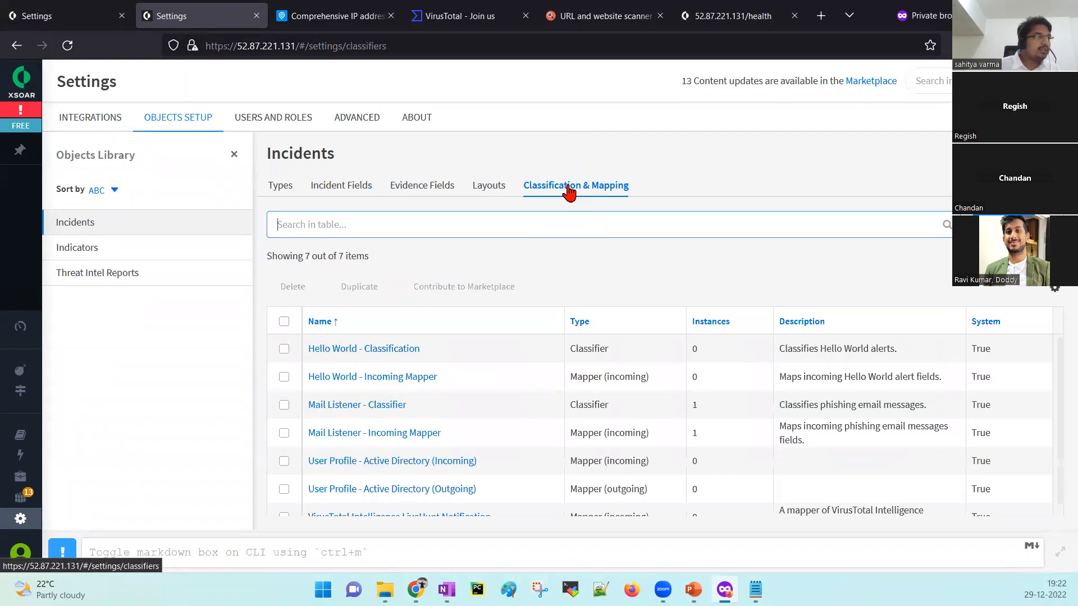
{"action": "type", "text": "mail"}
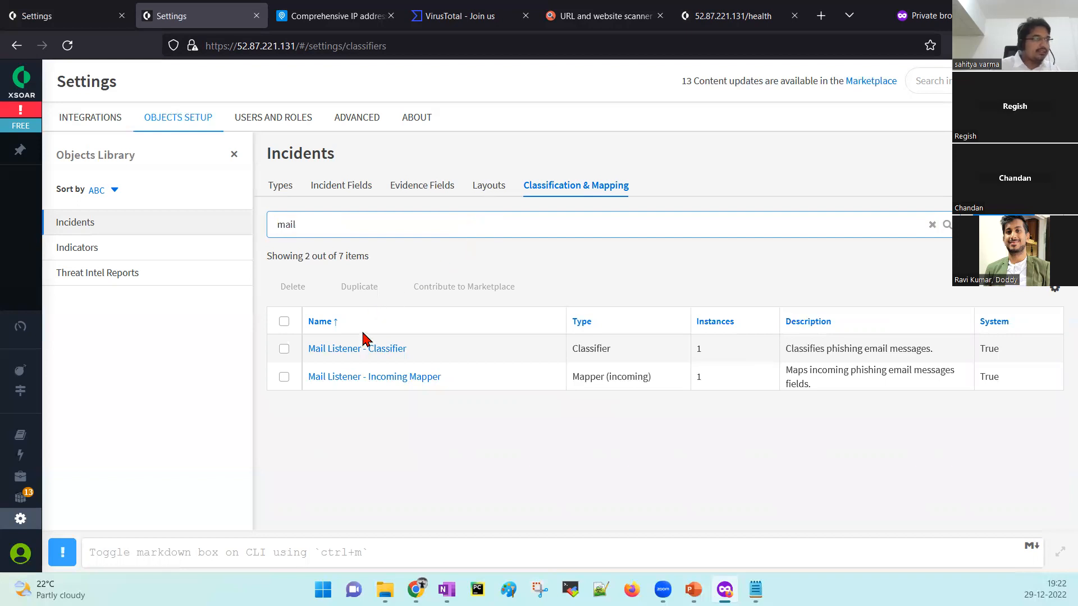
{"action": "left_click", "coordinate": [359, 353]}
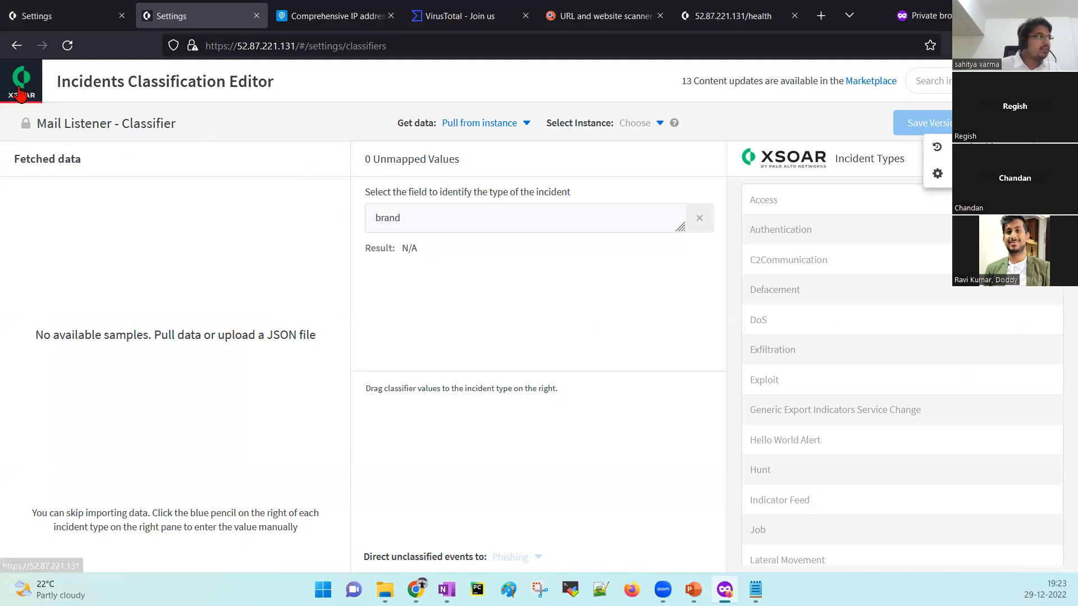
{"action": "key", "text": "alt+Left"}
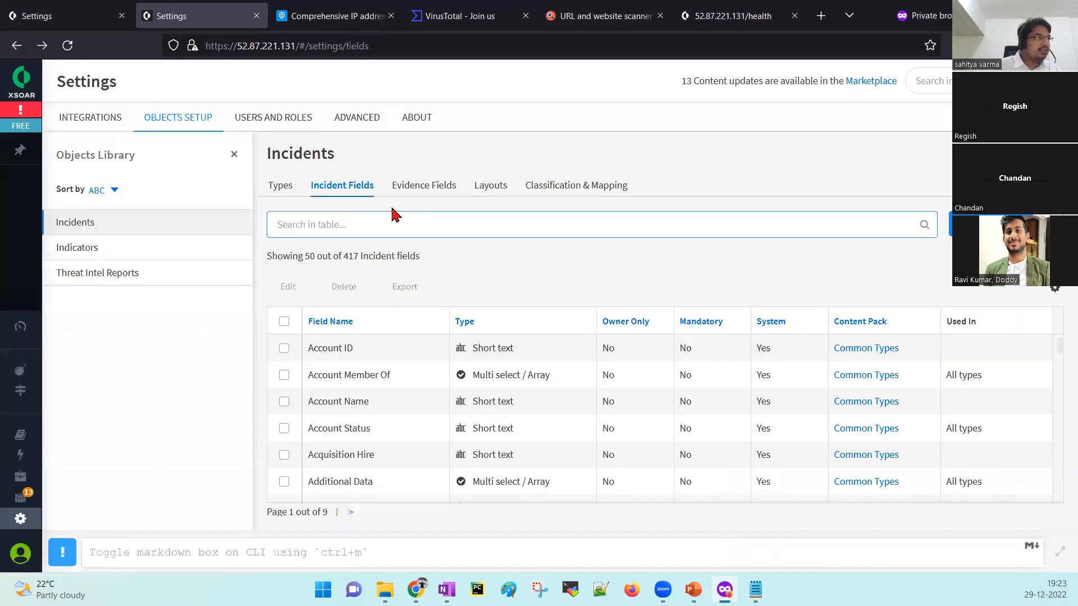
{"action": "left_click", "coordinate": [546, 191]}
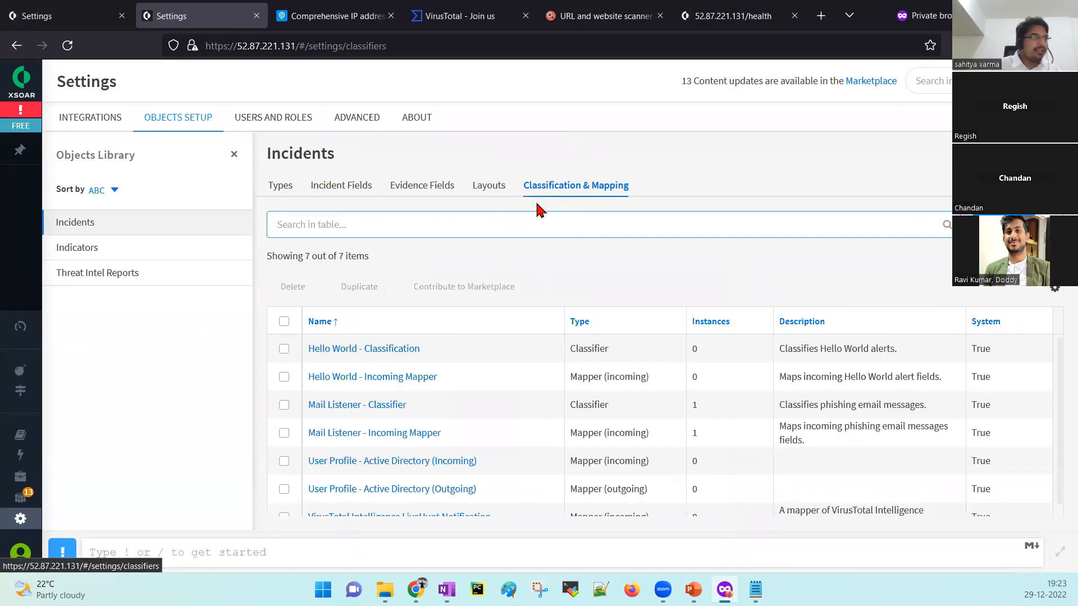
Search 'mai' and duplicate Mail Listener - Classifier, selecting the new Classifier_copy row.
{"action": "left_click", "coordinate": [528, 219]}
{"action": "type", "text": "mail"}
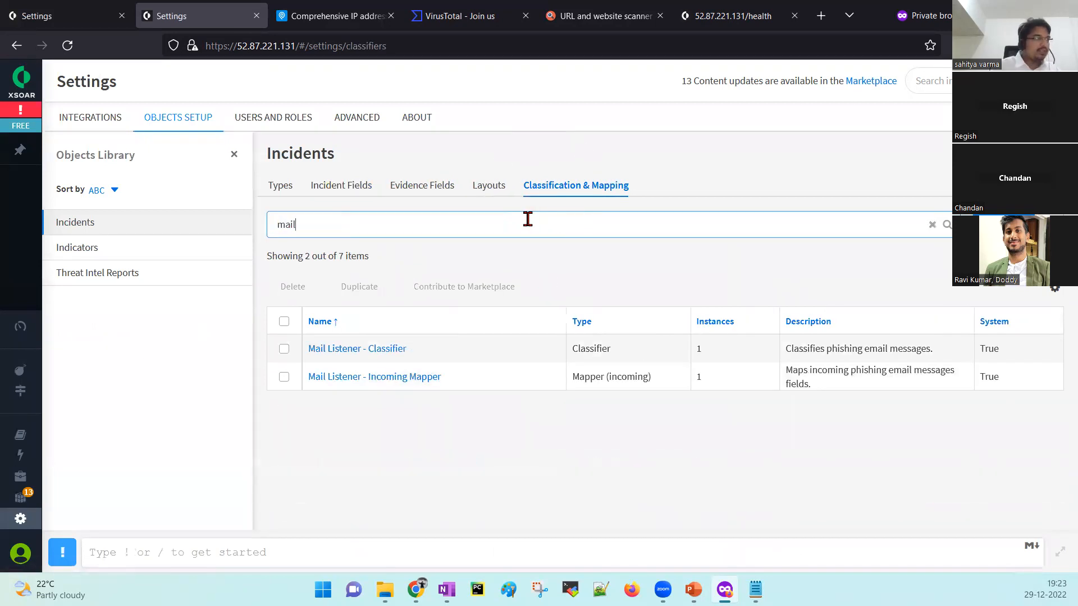
{"action": "left_click", "coordinate": [284, 350]}
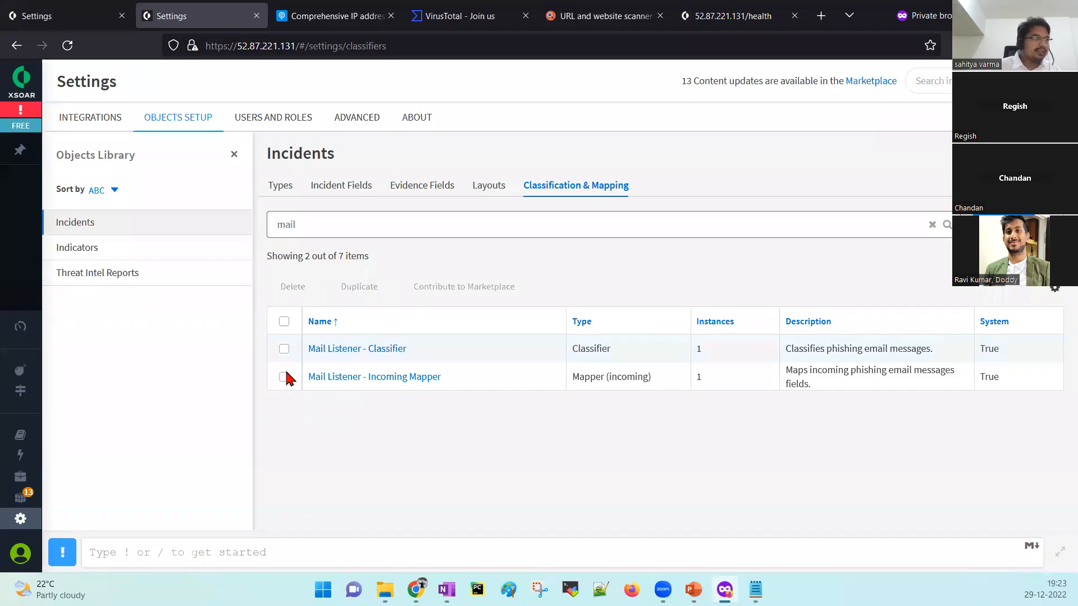
{"action": "key", "text": "ctrl"}
{"action": "key", "text": "ctrl"}
{"action": "key", "text": "ctrl"}
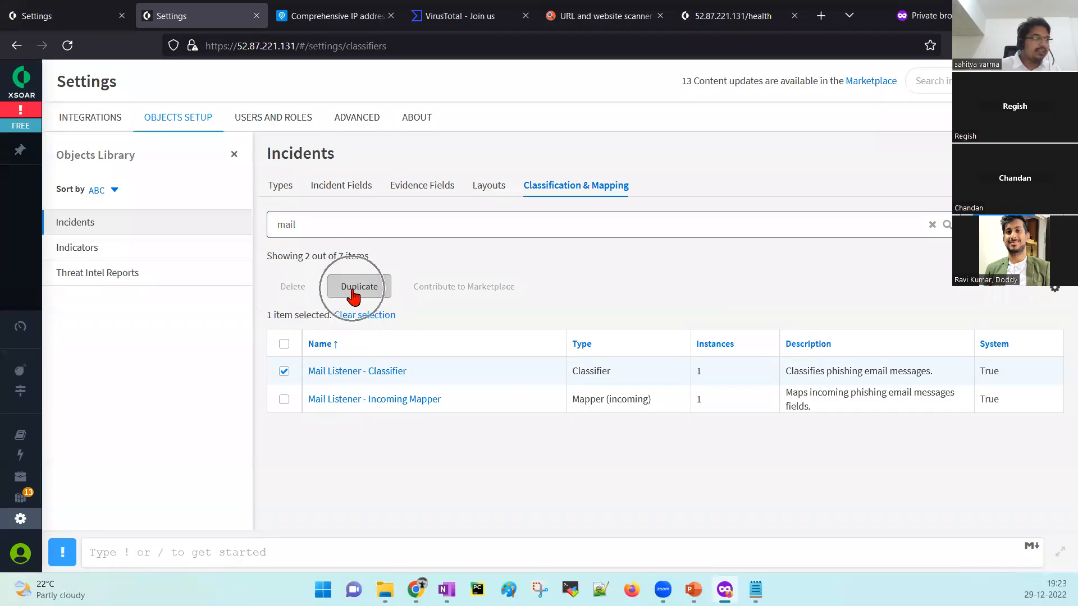
{"action": "left_click", "coordinate": [353, 295]}
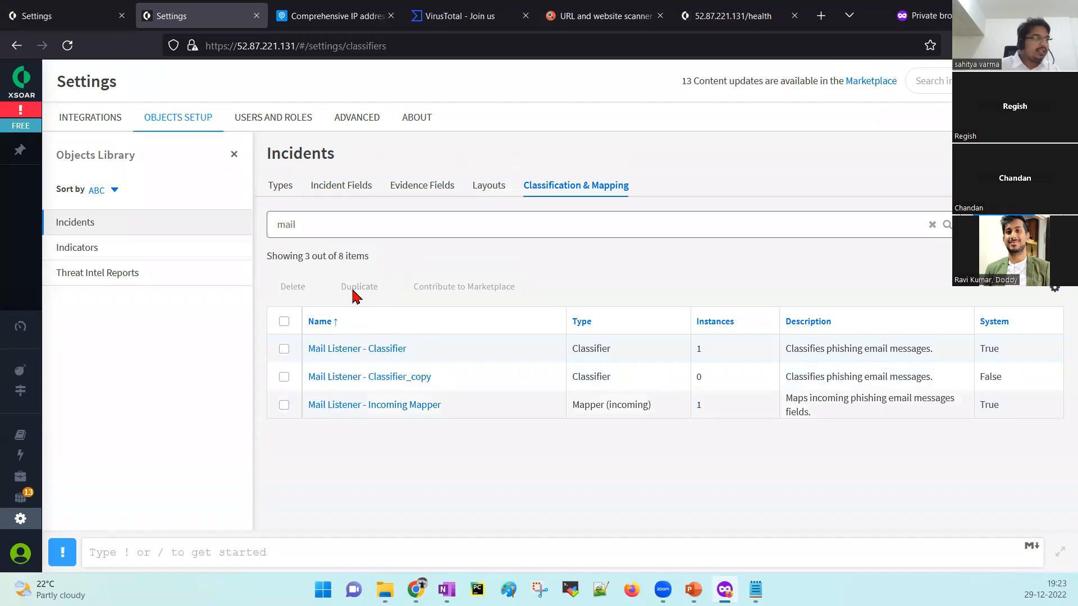
{"action": "left_click", "coordinate": [284, 377]}
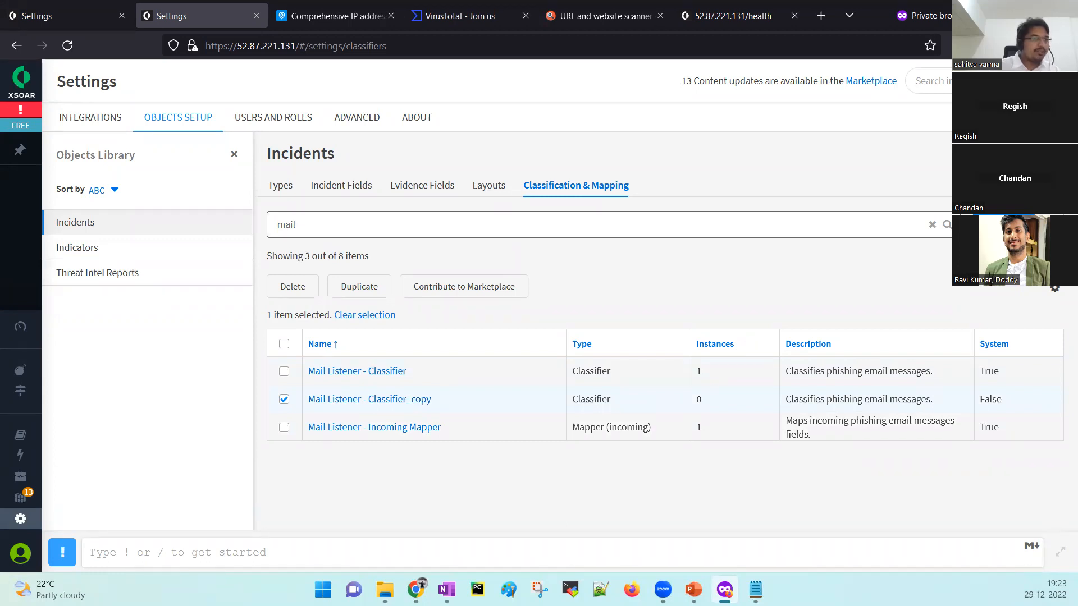
{"action": "left_click", "coordinate": [1055, 289]}
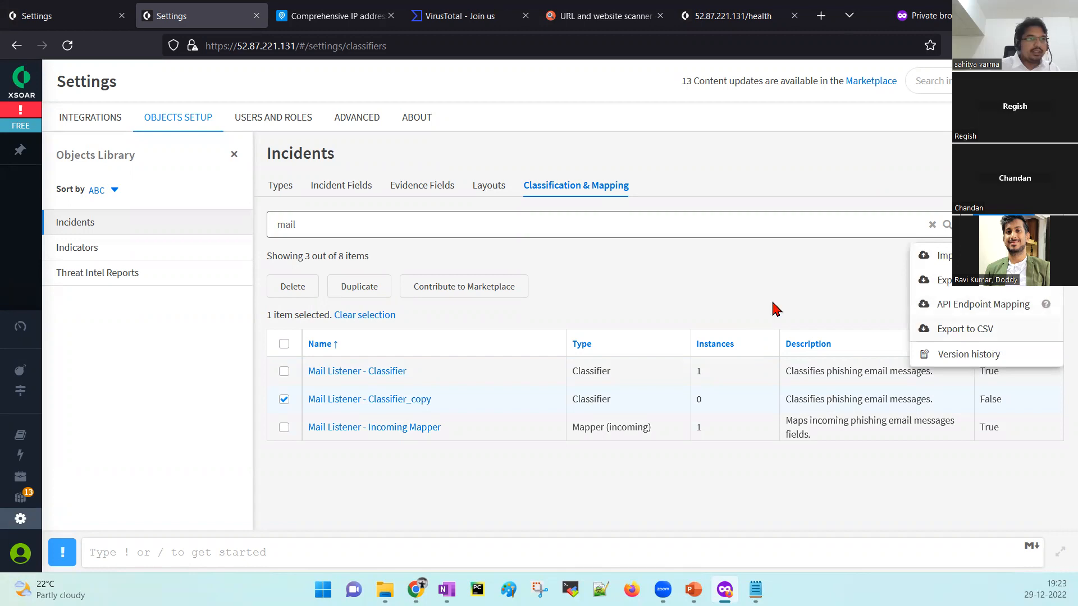
{"action": "left_click", "coordinate": [666, 290]}
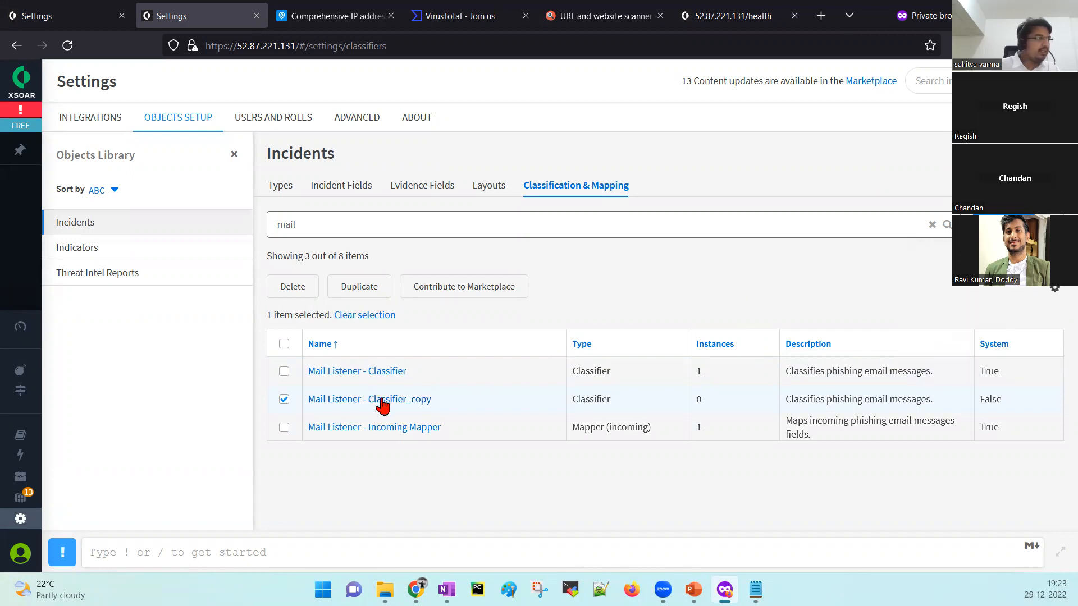
Rename Mail Listener - Classifier_copy to Mail Listener - Classifier_Custom.
{"action": "left_click", "coordinate": [381, 400]}
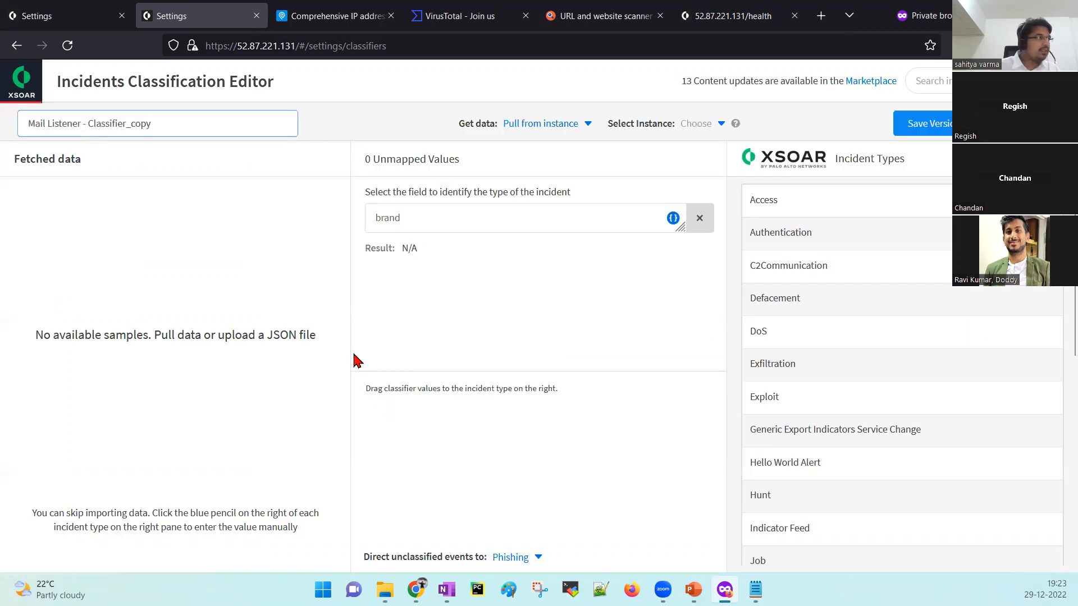
{"action": "left_click_drag", "start_coordinate": [131, 128], "coordinate": [167, 131]}
{"action": "type", "text": "Custom"}
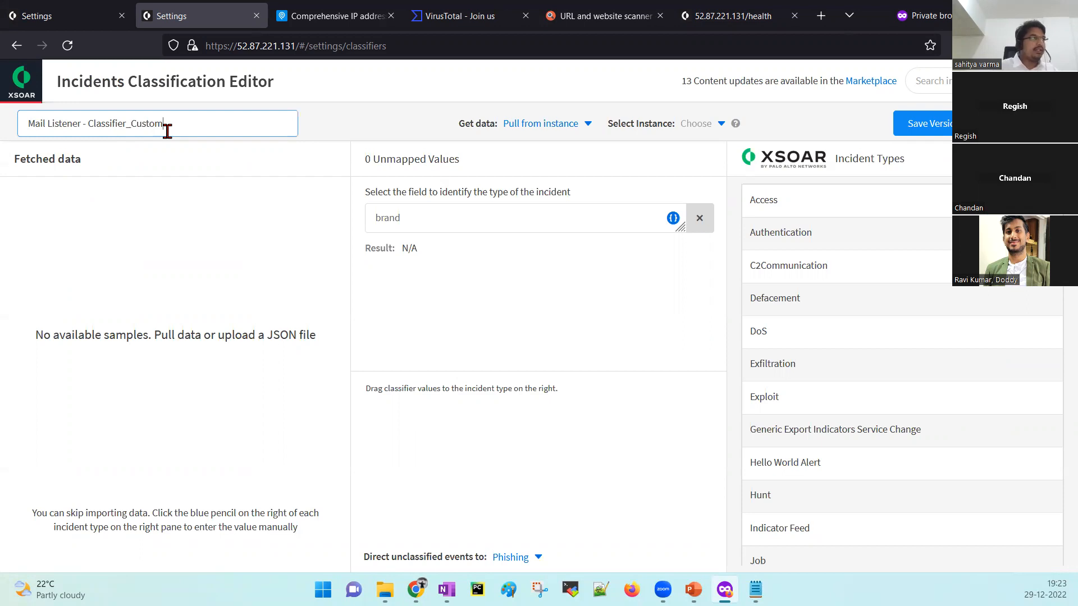
{"action": "left_click", "coordinate": [365, 123]}
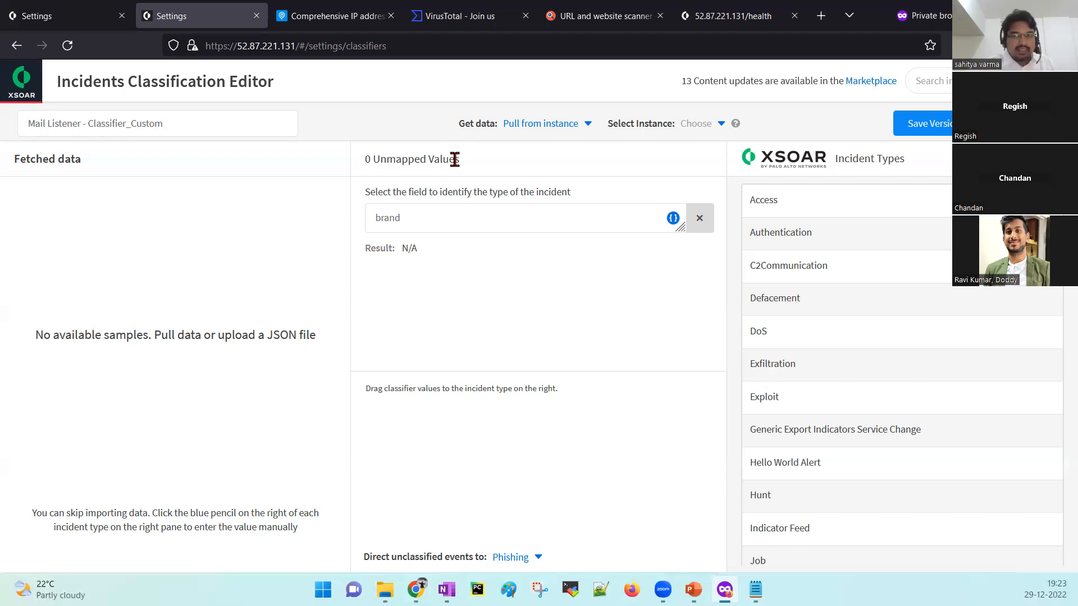
Load sample data by pulling from instance Mail Listener v2_instance_1.
{"action": "left_click", "coordinate": [561, 124]}
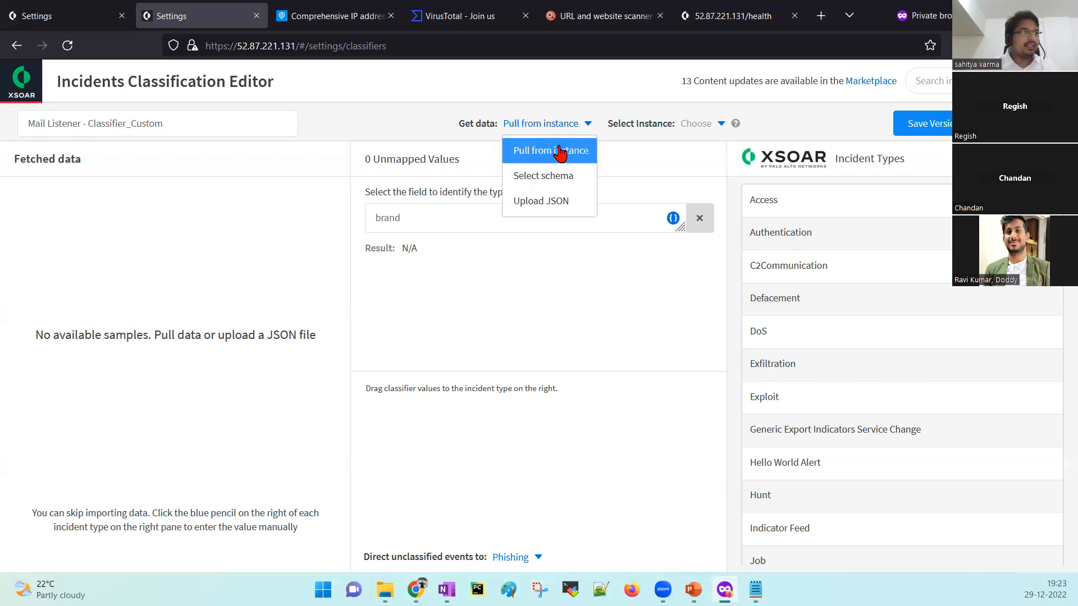
{"action": "left_click", "coordinate": [564, 149]}
{"action": "left_click", "coordinate": [720, 125]}
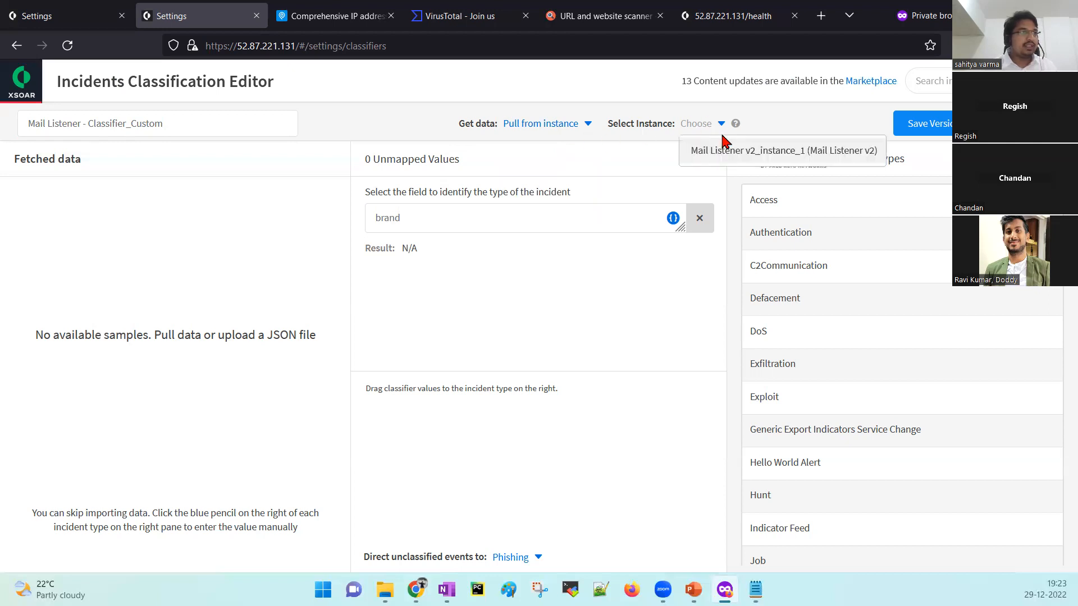
{"action": "left_click", "coordinate": [730, 152]}
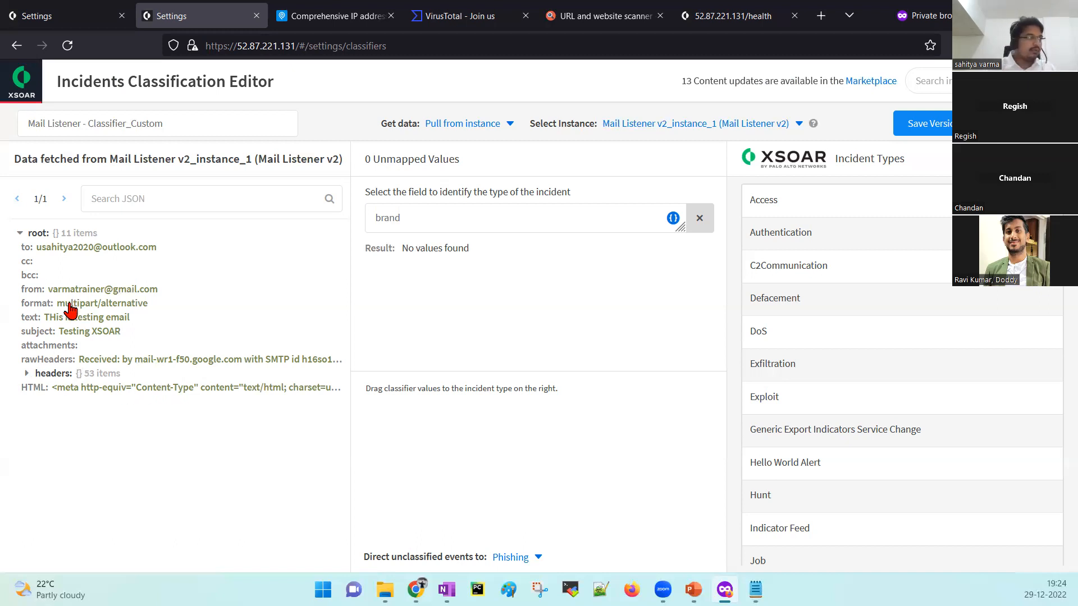
Use the fetched email's 'from' sender address as the classifier value, leaving the identifying field cleared.
{"action": "left_click_drag", "start_coordinate": [125, 291], "coordinate": [366, 309]}
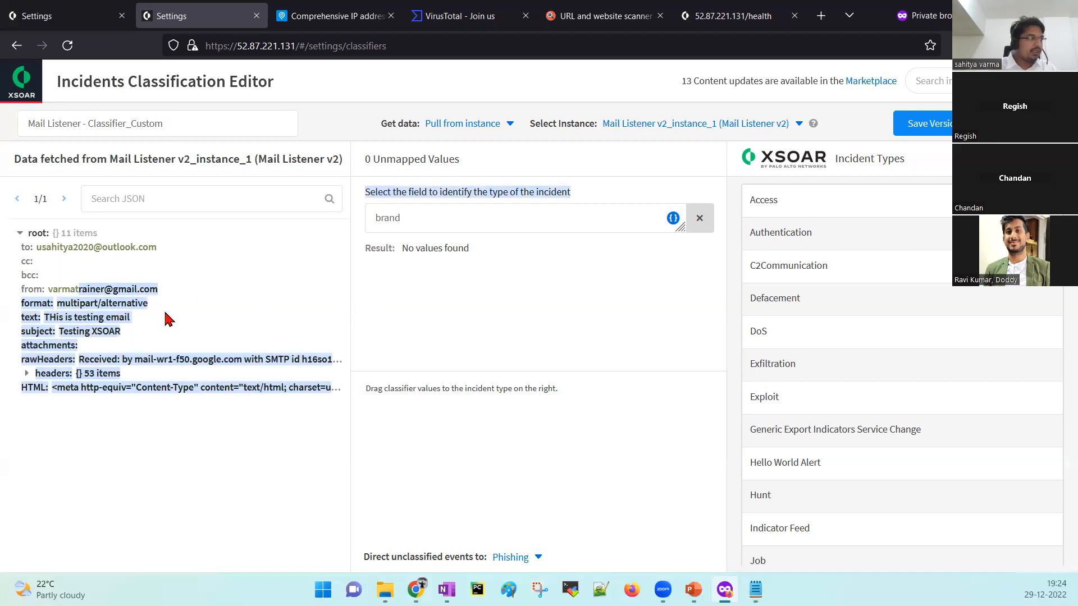
{"action": "left_click", "coordinate": [118, 291]}
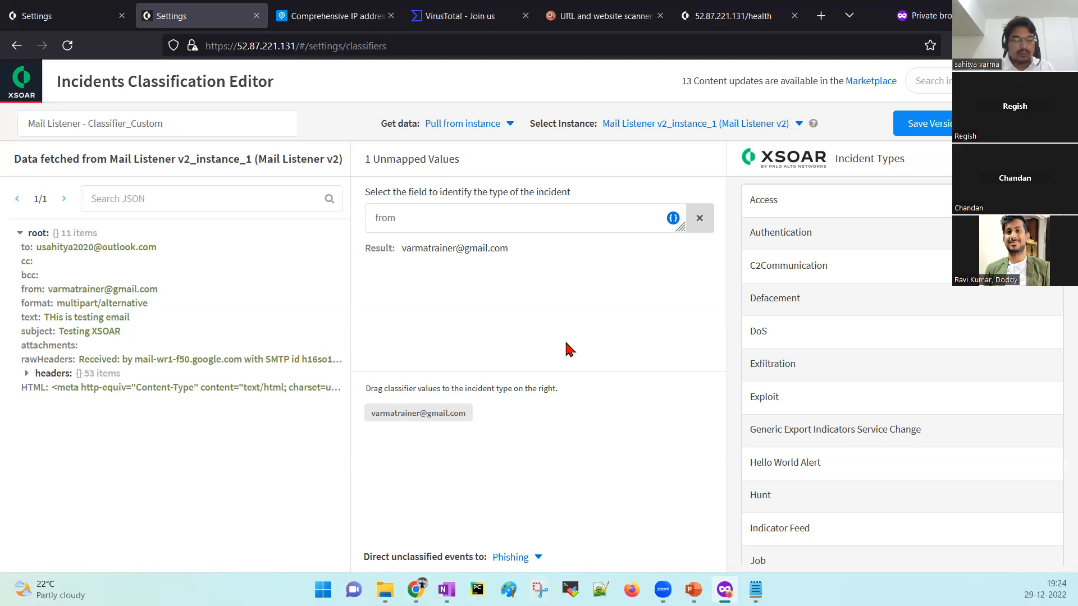
{"action": "left_click_drag", "start_coordinate": [431, 418], "coordinate": [267, 423]}
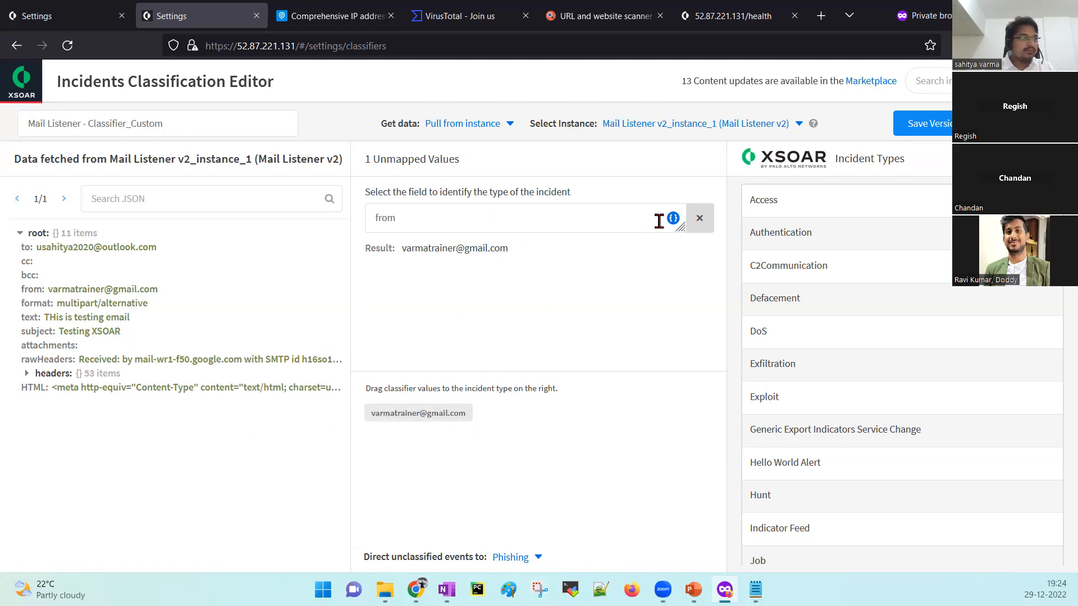
{"action": "left_click", "coordinate": [700, 218]}
{"action": "left_click_drag", "start_coordinate": [458, 421], "coordinate": [440, 288]}
{"action": "mouse_move", "coordinate": [414, 416]}
{"action": "left_mouse_down"}
{"action": "mouse_move", "coordinate": [545, 236]}
{"action": "mouse_move", "coordinate": [429, 409]}
{"action": "left_mouse_up"}
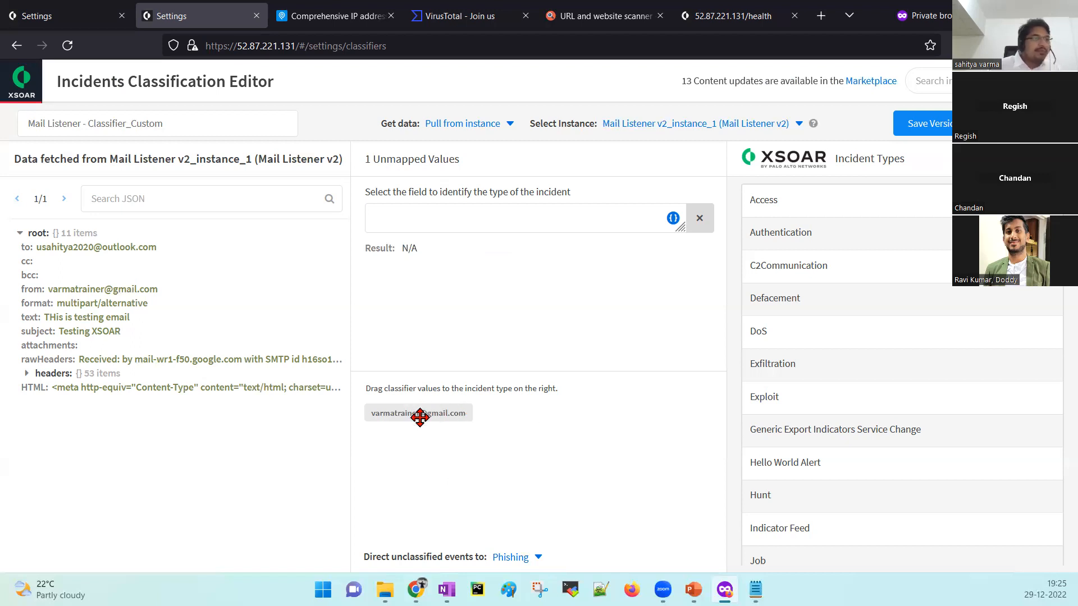
{"action": "left_click_drag", "start_coordinate": [420, 417], "coordinate": [531, 480]}
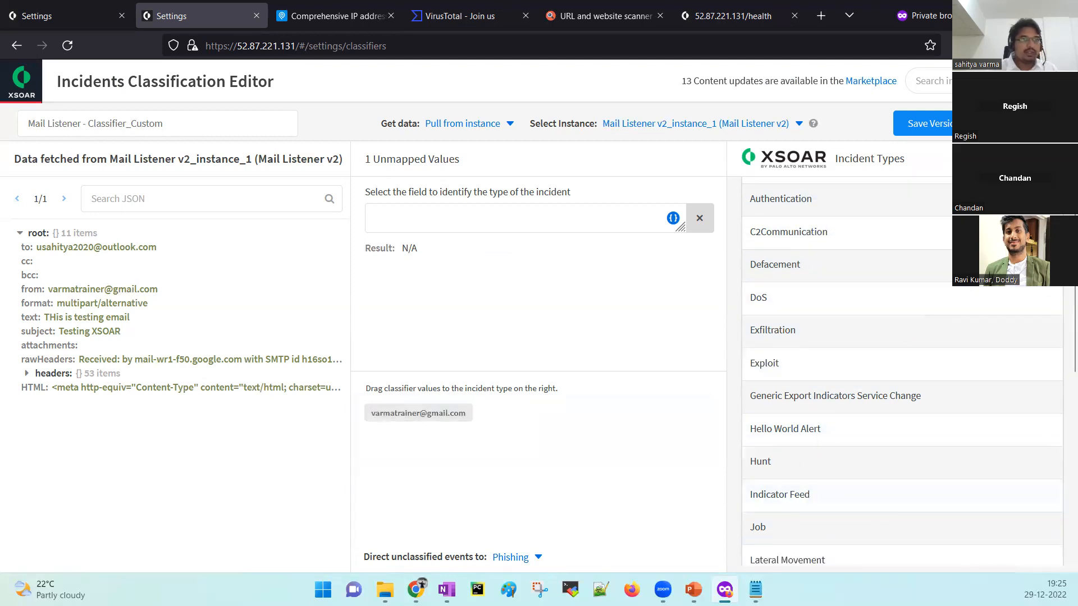
{"action": "scroll", "coordinate": [1053, 307], "scroll_direction": "down", "scroll_amount": 2}
{"action": "scroll", "coordinate": [1053, 307], "scroll_direction": "down", "scroll_amount": 5}
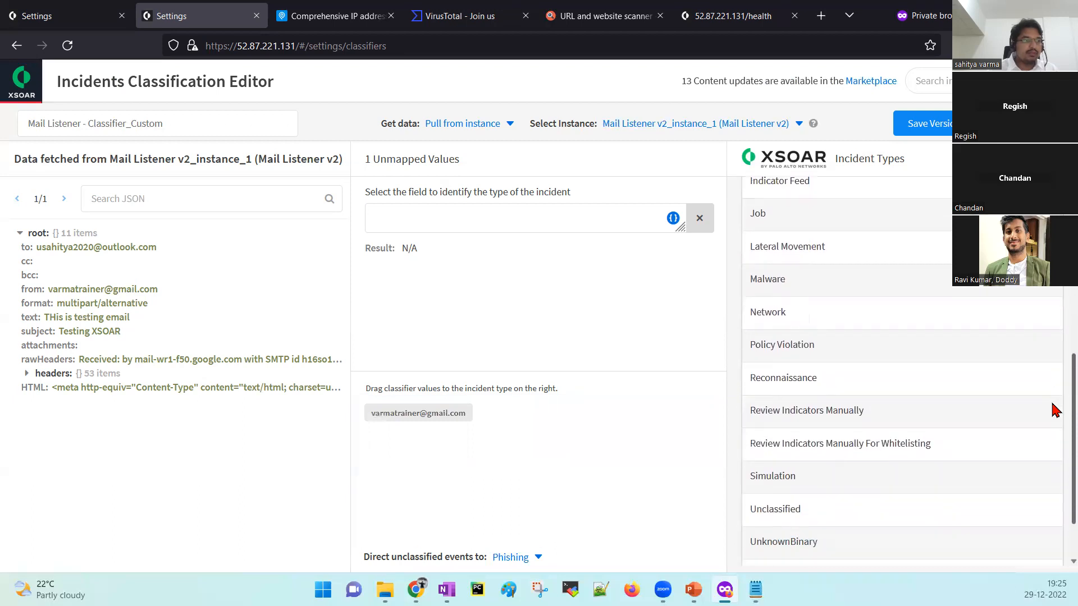
{"action": "scroll", "coordinate": [1054, 480], "scroll_direction": "up", "scroll_amount": 7}
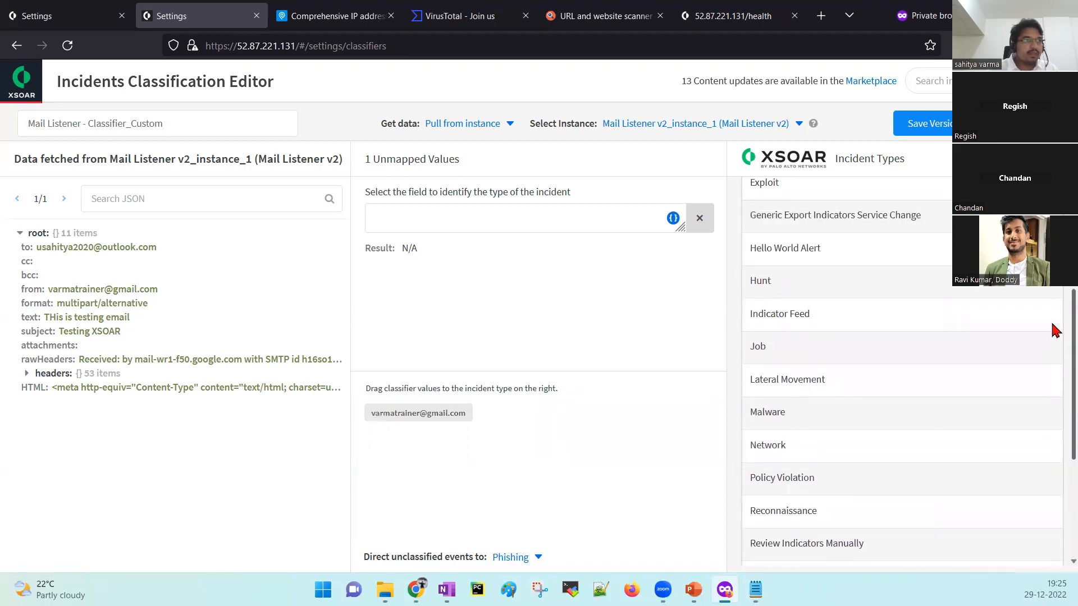
{"action": "scroll", "coordinate": [1054, 481], "scroll_direction": "up", "scroll_amount": 1}
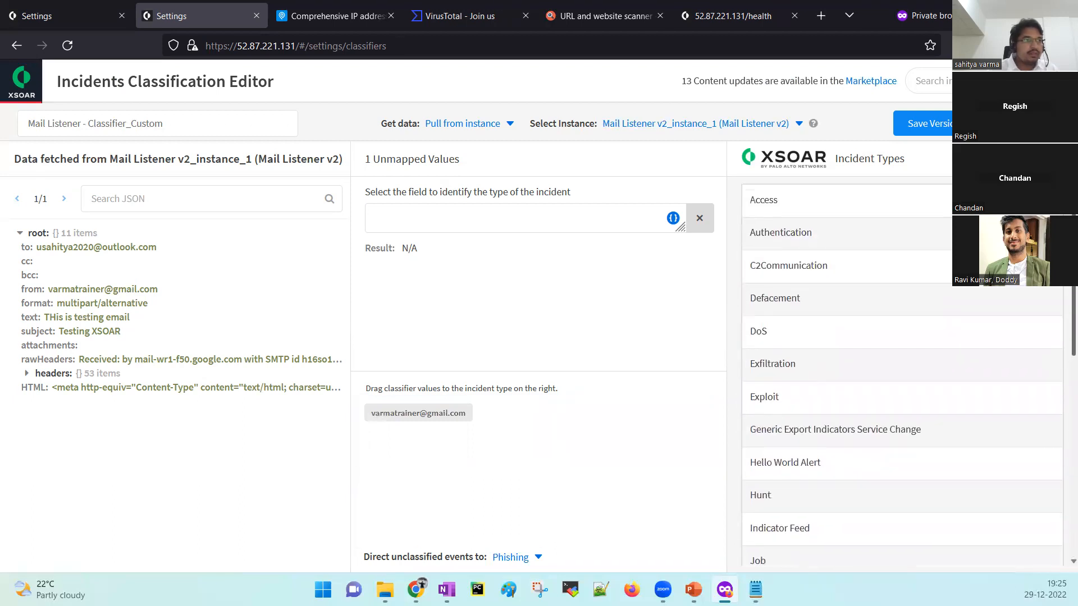
{"action": "scroll", "coordinate": [1053, 337], "scroll_direction": "down", "scroll_amount": 4}
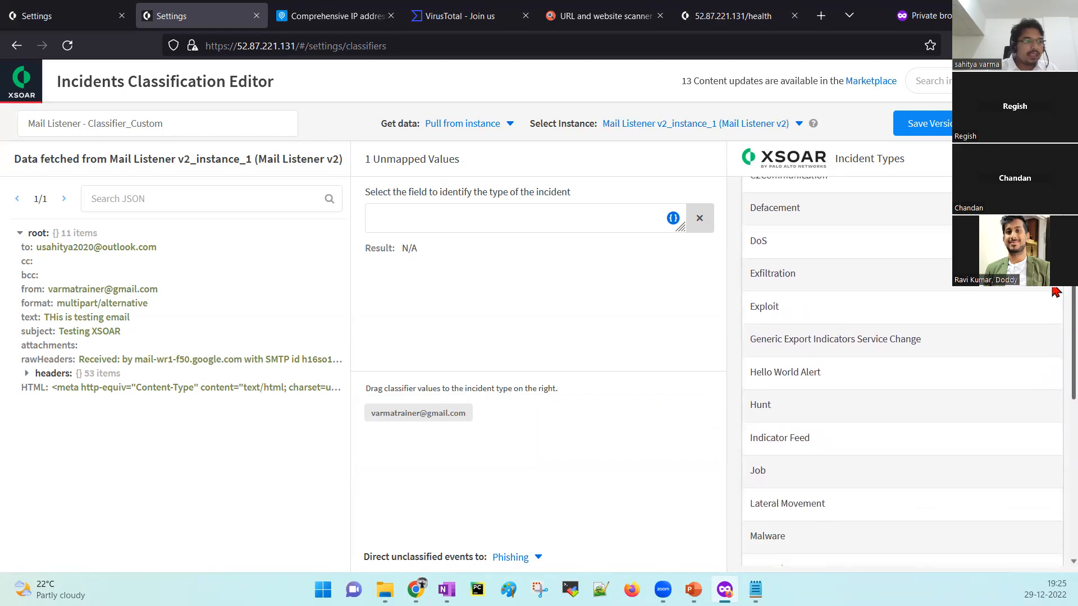
{"action": "scroll", "coordinate": [1054, 343], "scroll_direction": "down", "scroll_amount": 2}
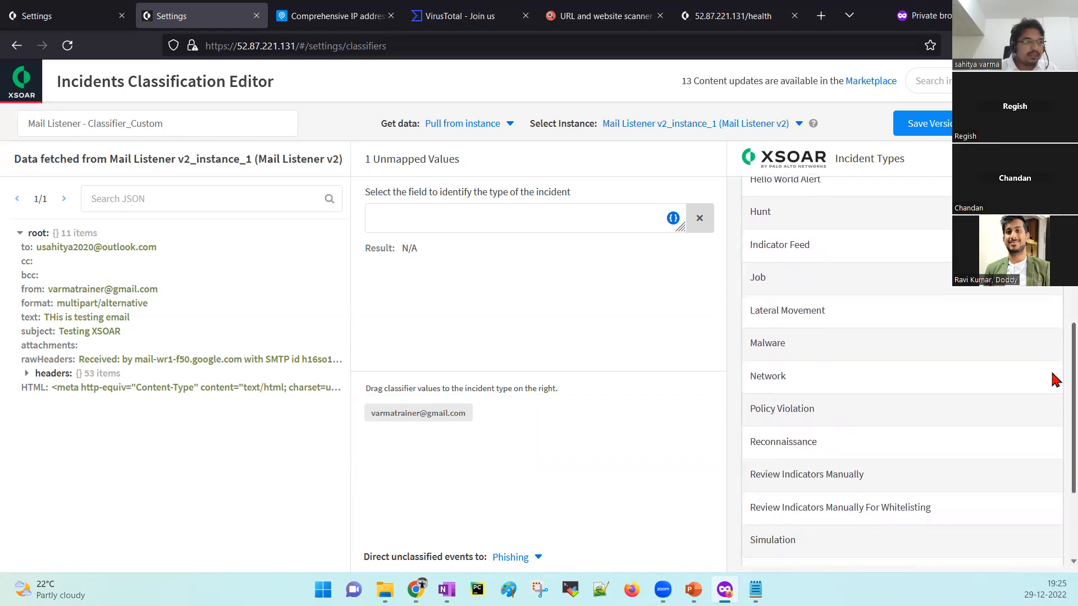
{"action": "scroll", "coordinate": [1053, 395], "scroll_direction": "down", "scroll_amount": 2}
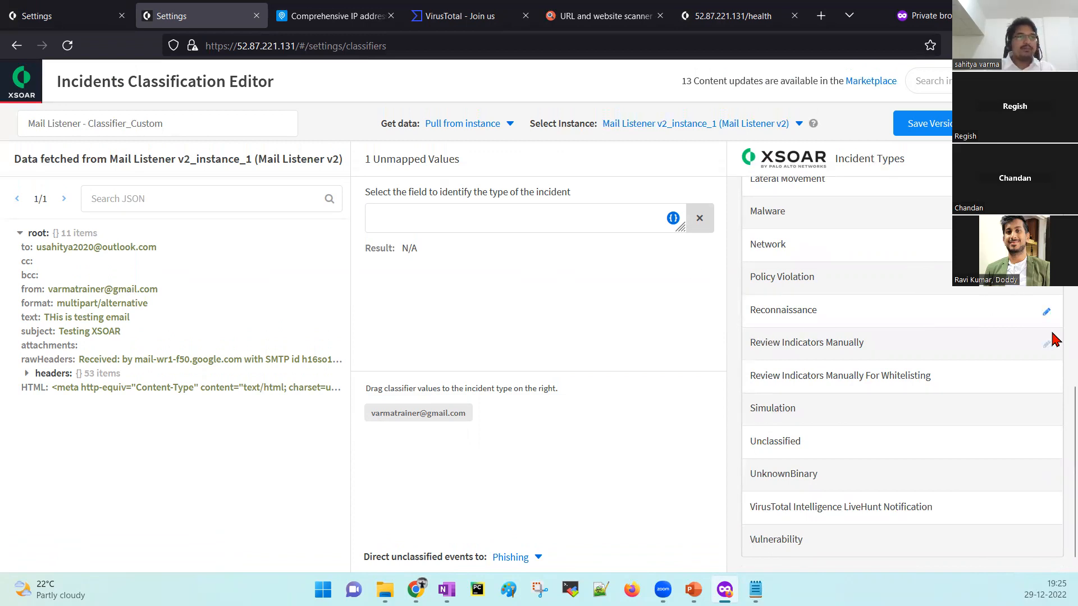
{"action": "scroll", "coordinate": [1054, 336], "scroll_direction": "up", "scroll_amount": 3}
{"action": "scroll", "coordinate": [1053, 332], "scroll_direction": "up", "scroll_amount": 3}
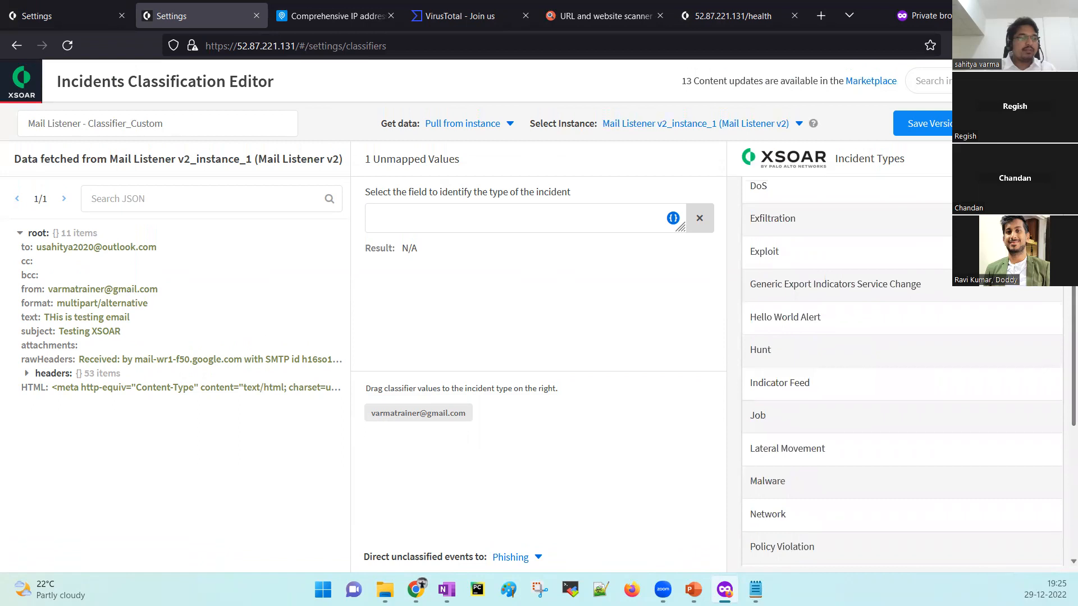
{"action": "left_click_drag", "start_coordinate": [416, 414], "coordinate": [799, 484]}
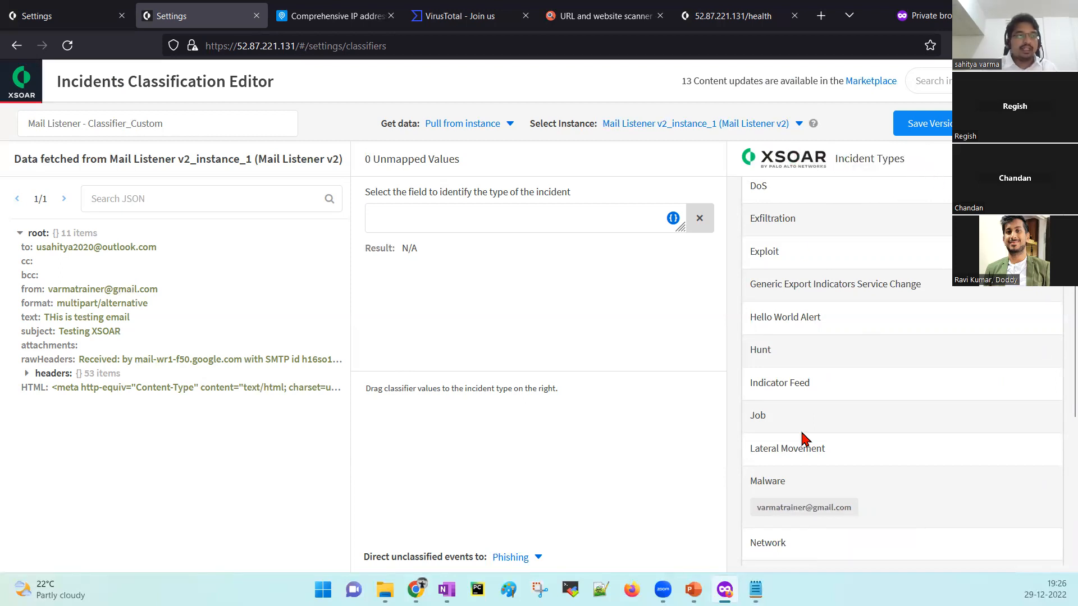
{"action": "left_click", "coordinate": [761, 510]}
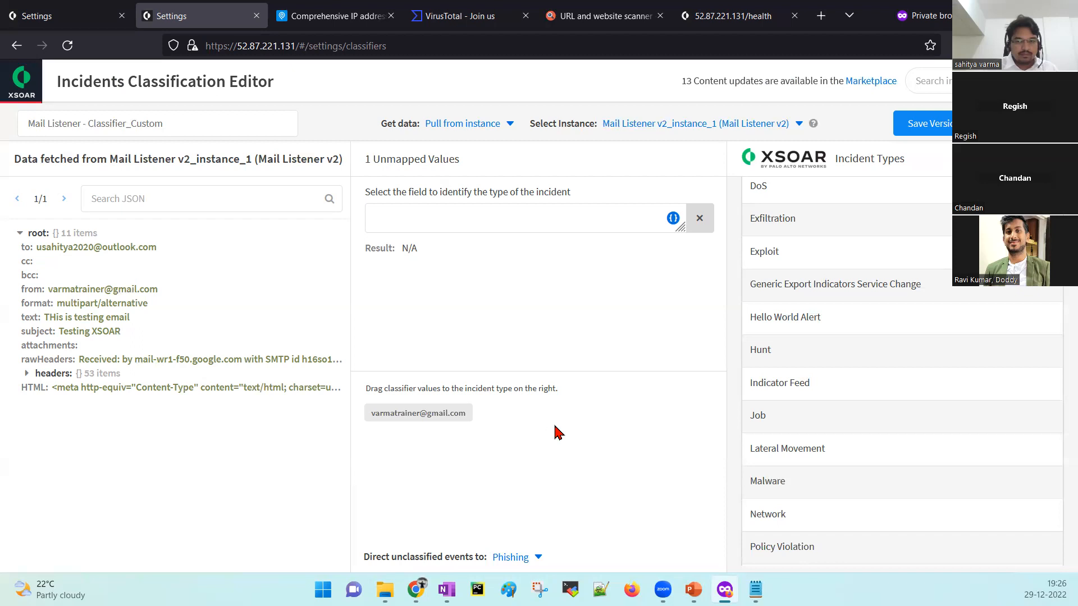
Leave the classifier editor, discarding unsaved changes, and go to the Playbooks page.
{"action": "left_click", "coordinate": [16, 92]}
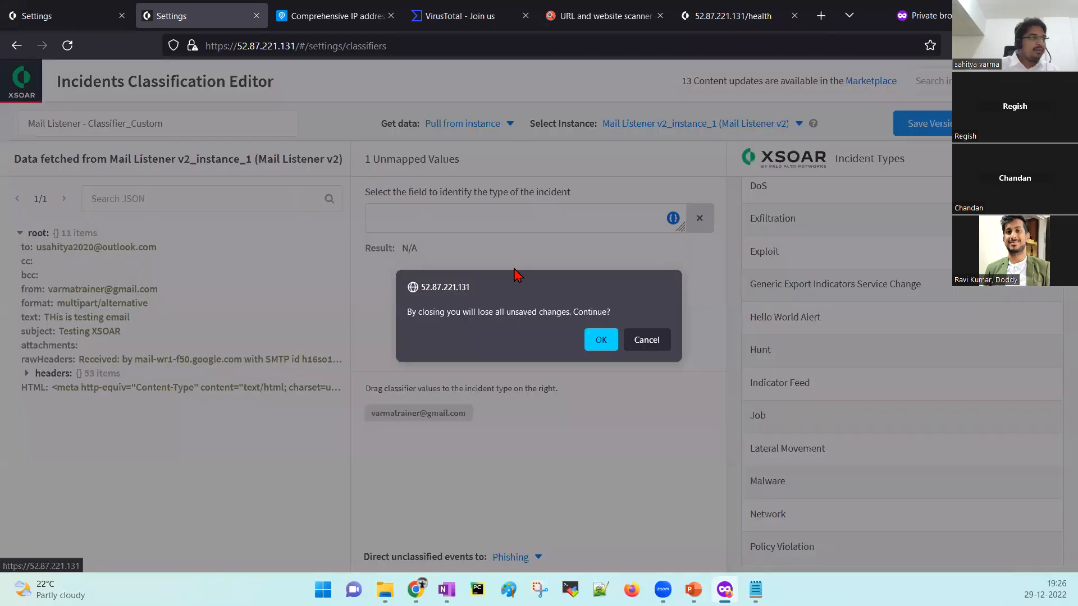
{"action": "left_click", "coordinate": [600, 340]}
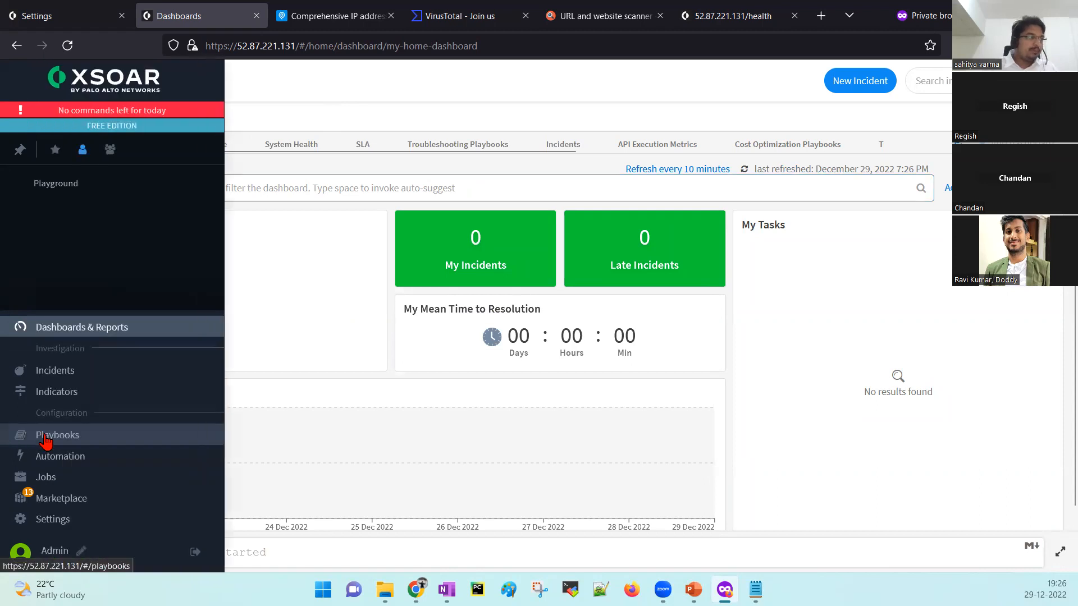
{"action": "left_click", "coordinate": [48, 436]}
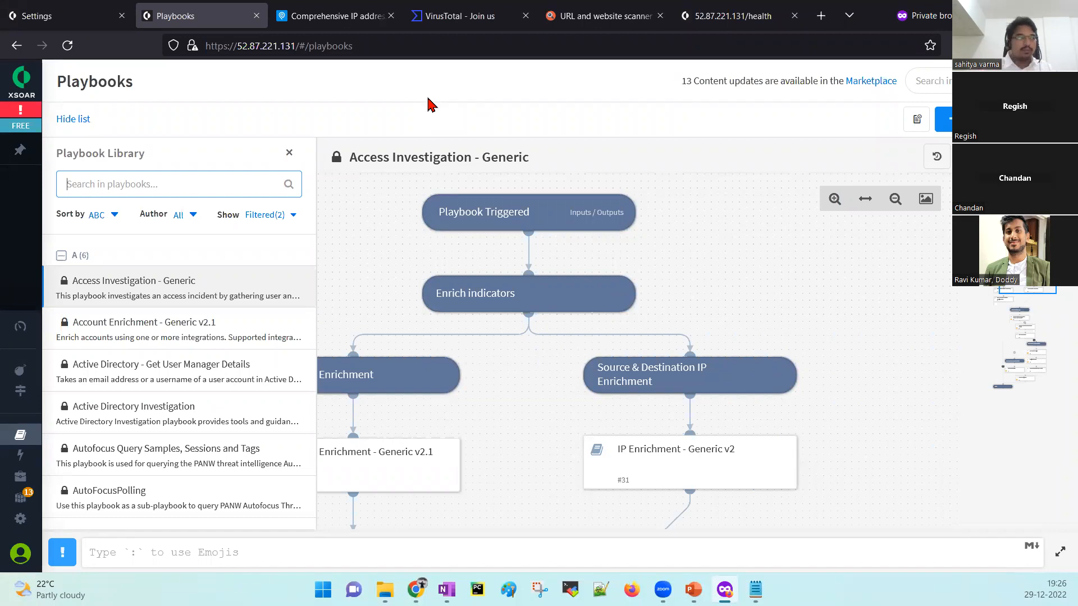
Search the library for 'enrichment', compare the IP Enrichment playbooks, and select IP Enrichment - External - Generic v2.
{"action": "type", "text": "i"}
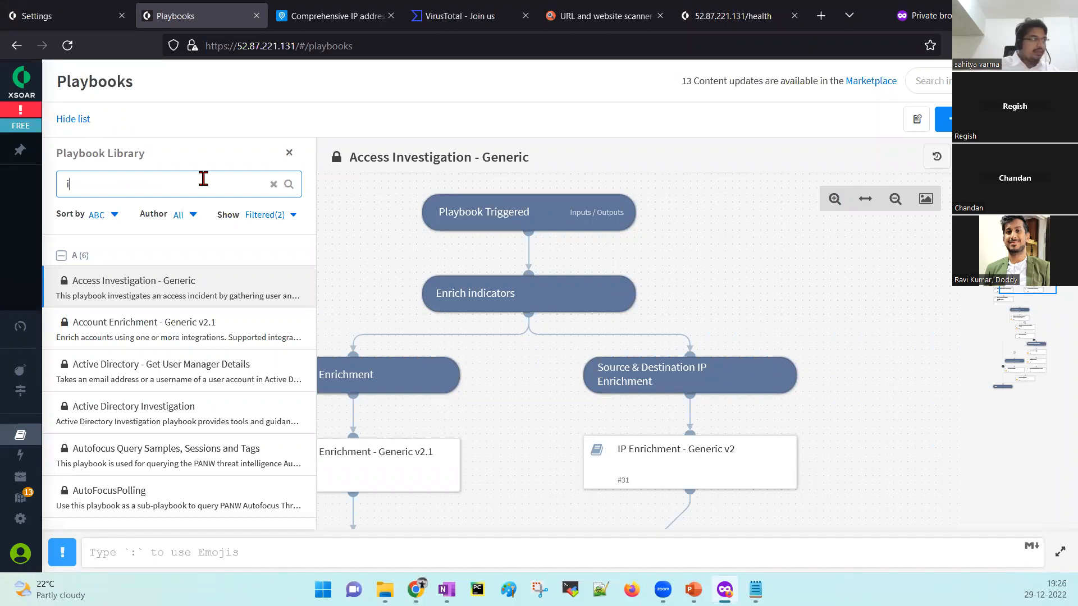
{"action": "key", "text": "BackSpace"}
{"action": "type", "text": "e"}
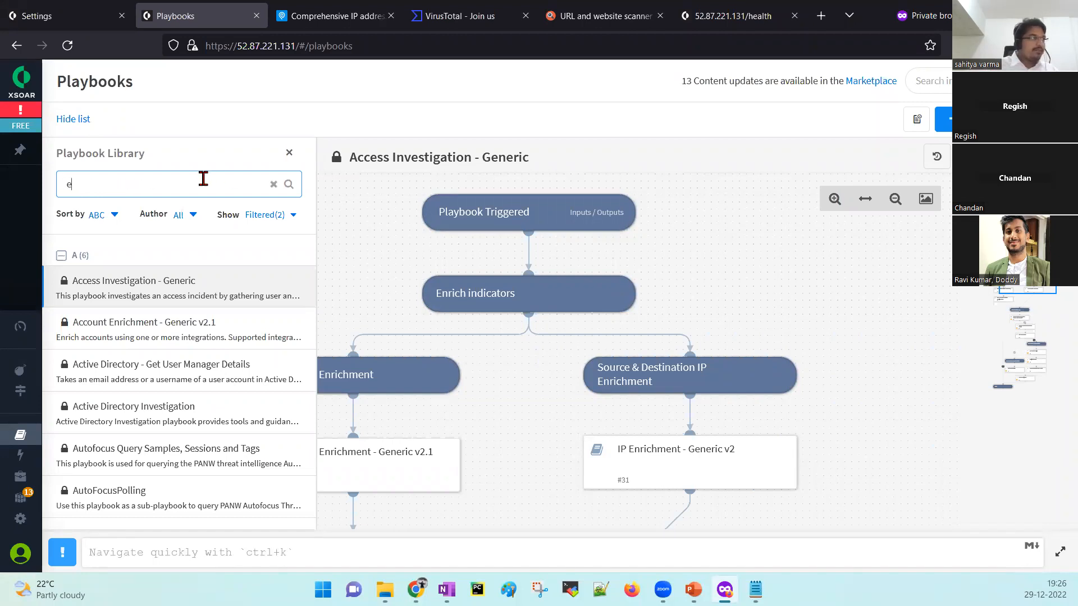
{"action": "type", "text": "nrichment"}
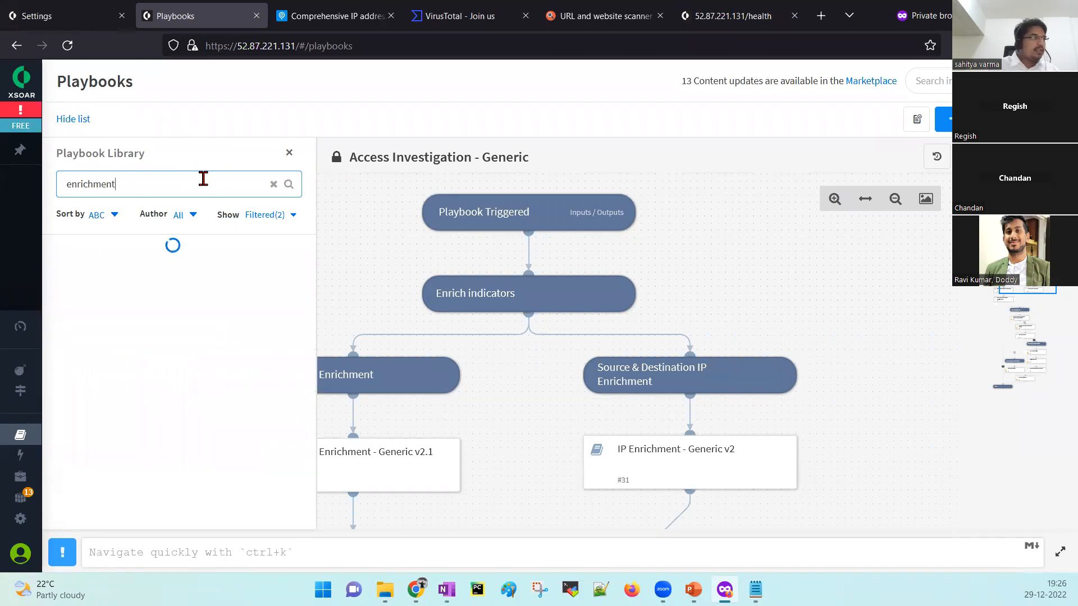
{"action": "left_click_drag", "start_coordinate": [312, 267], "coordinate": [301, 414]}
{"action": "left_click", "coordinate": [202, 412]}
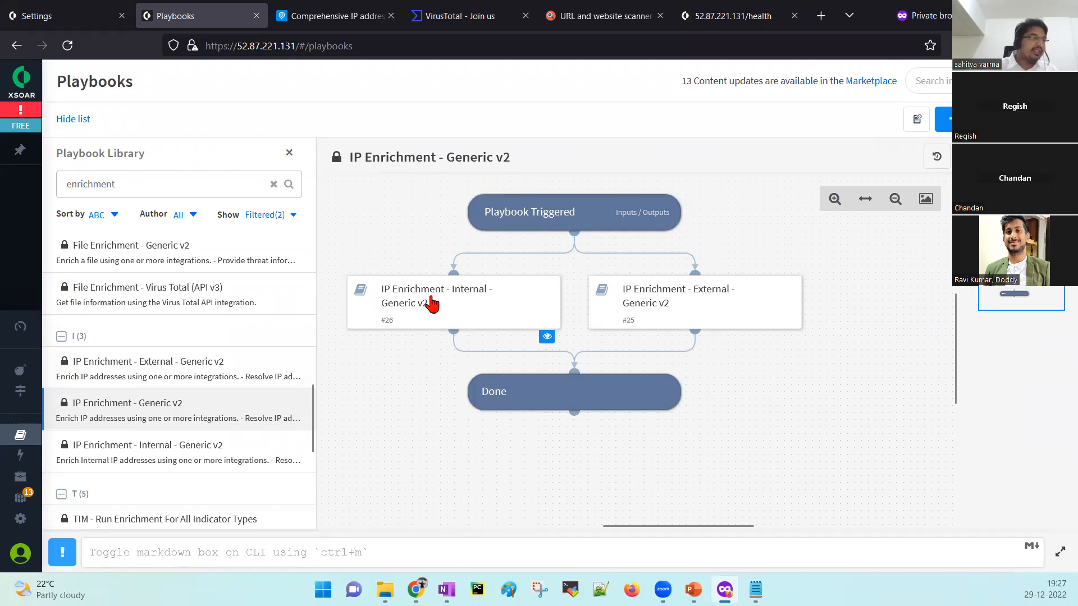
{"action": "left_click", "coordinate": [183, 372]}
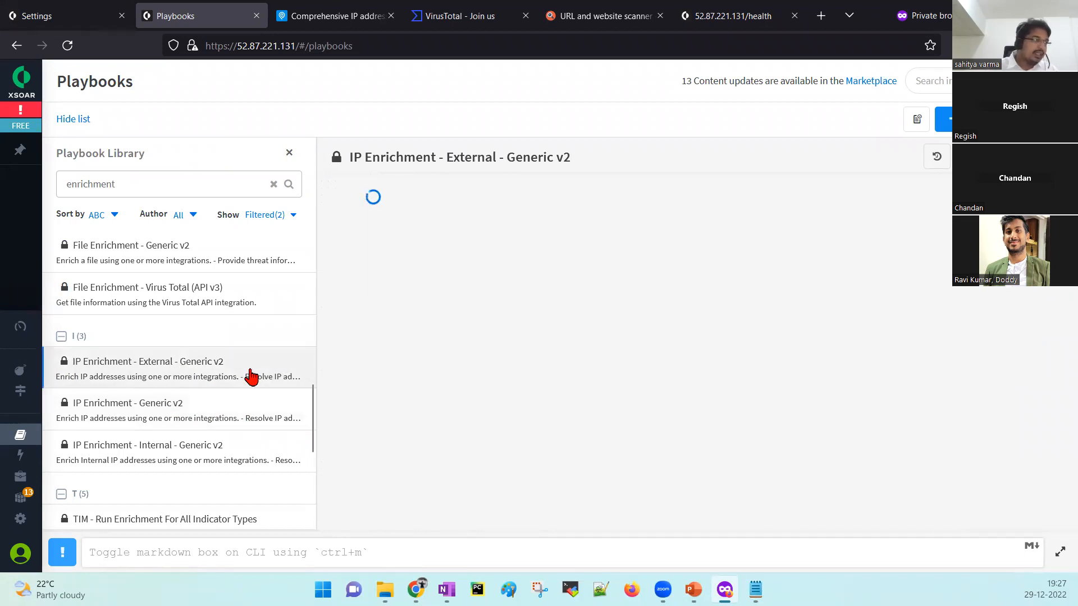
{"action": "left_click", "coordinate": [202, 446]}
{"action": "left_click", "coordinate": [185, 368]}
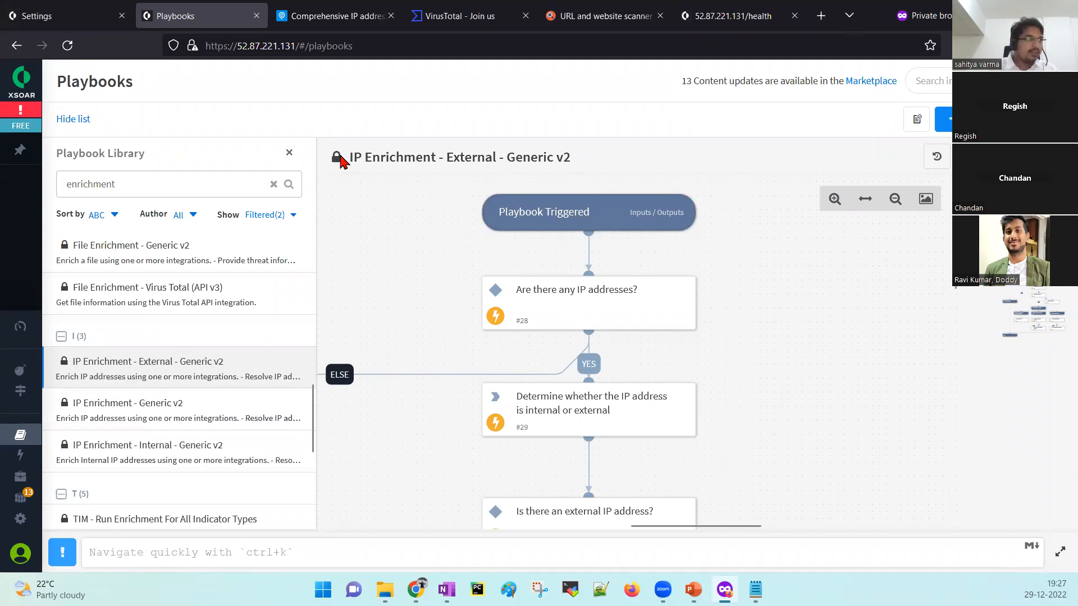
{"action": "mouse_move", "coordinate": [342, 160]}
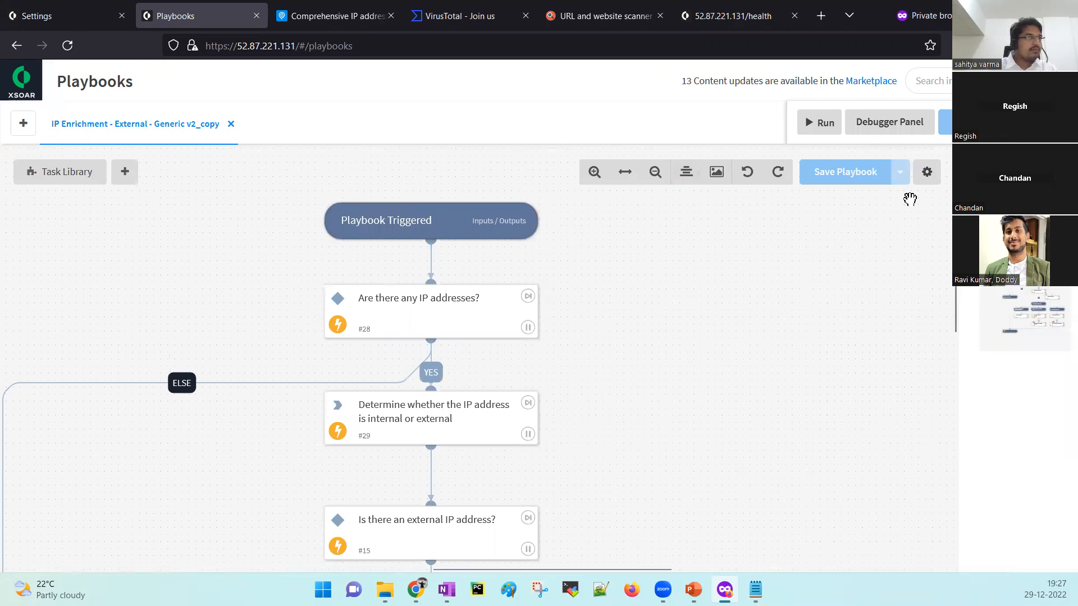
Rename the playbook copy to 'IP Enrichment - External - Generic v2_Custom' and save it.
{"action": "left_click", "coordinate": [931, 179]}
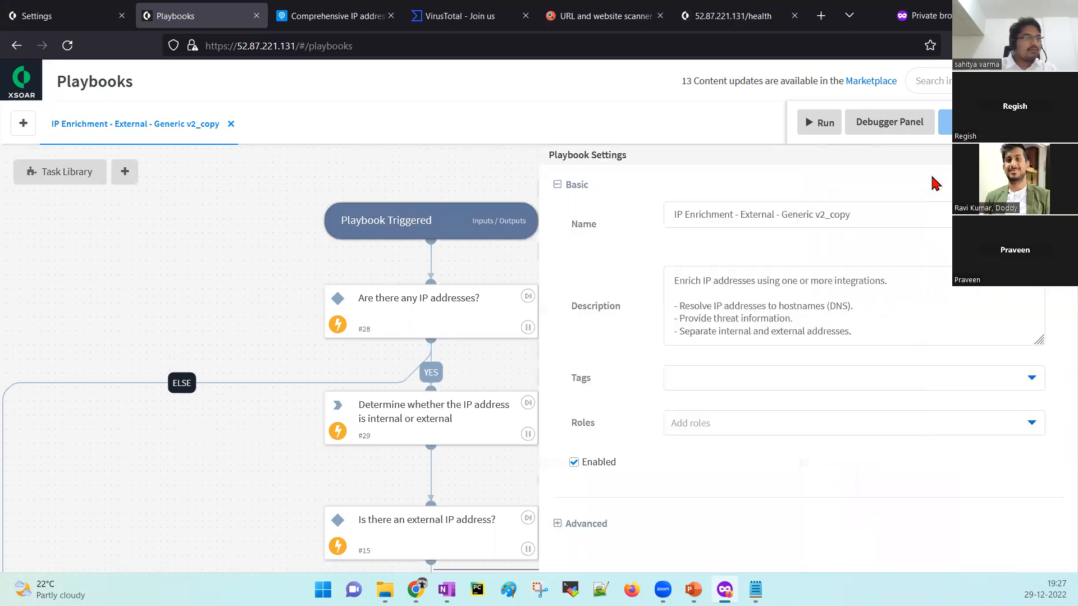
{"action": "double_click", "coordinate": [887, 218]}
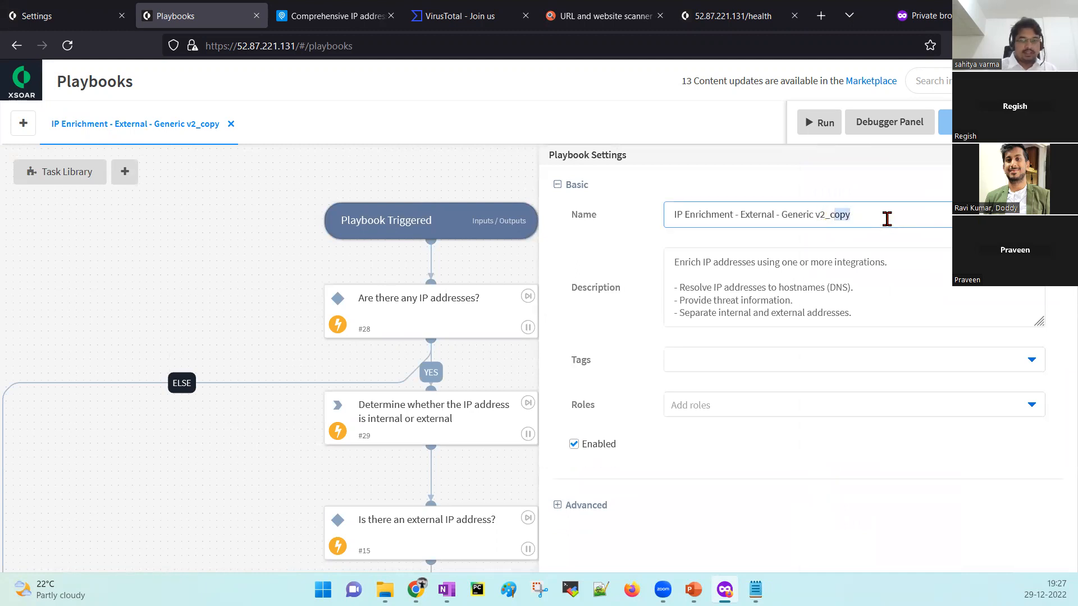
{"action": "key", "text": "BackSpace"}
{"action": "key", "text": "BackSpace"}
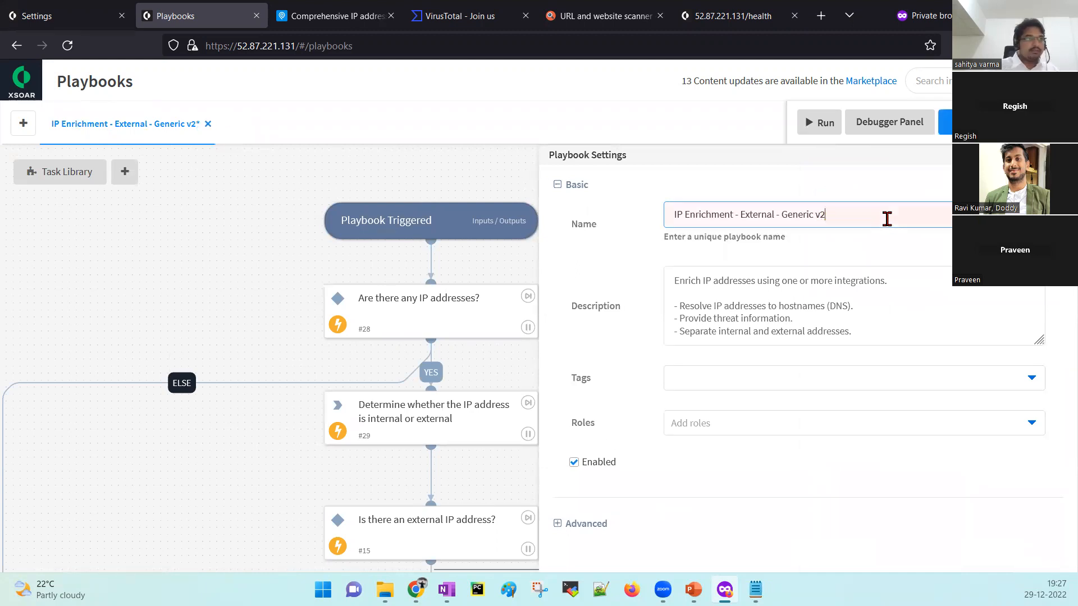
{"action": "type", "text": "_Custom"}
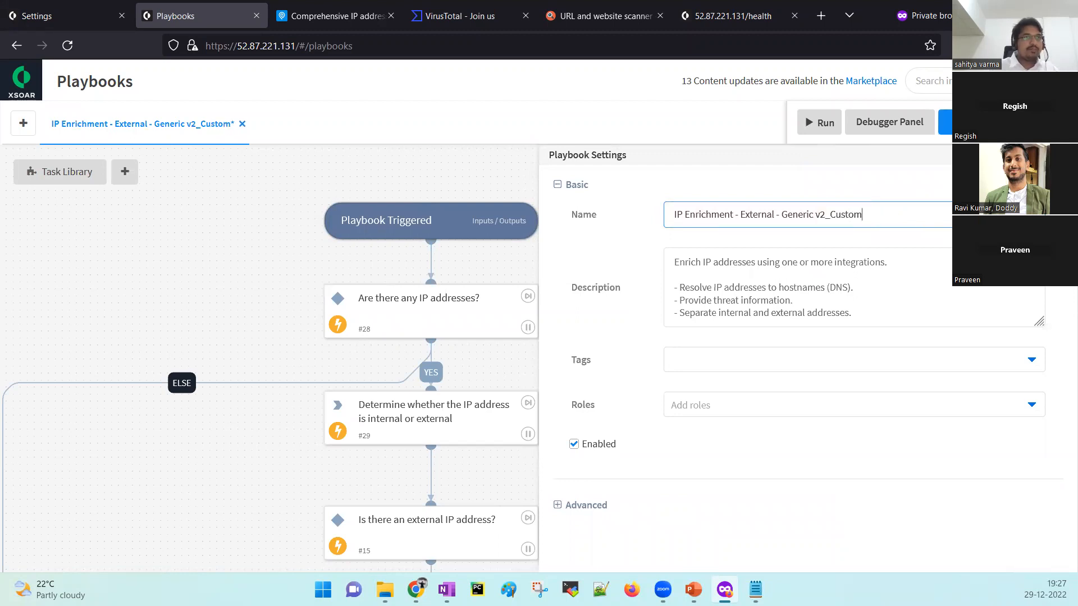
{"action": "left_click", "coordinate": [974, 122]}
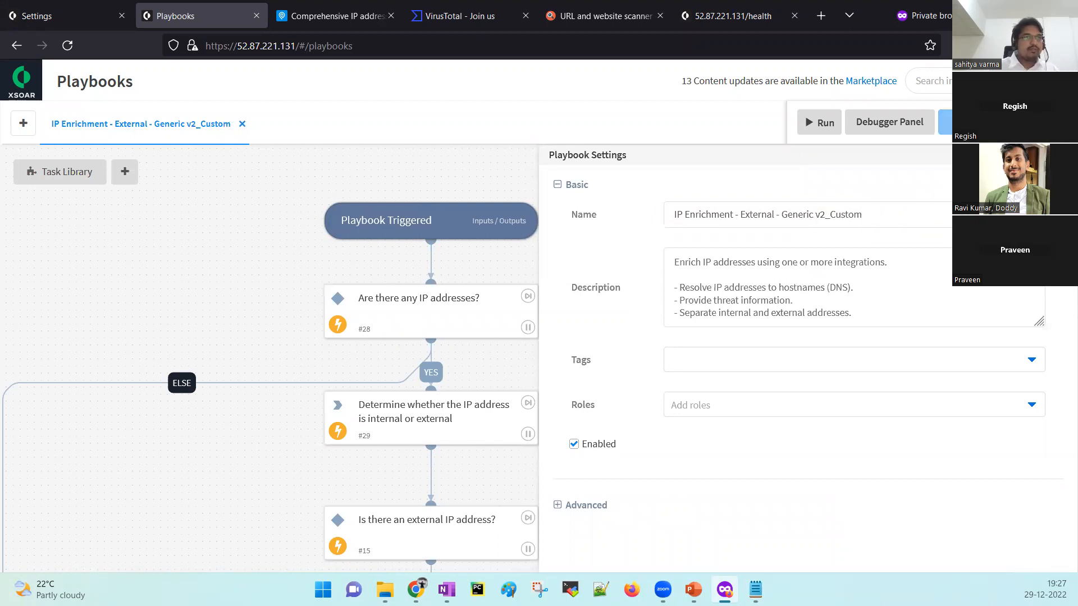
{"action": "left_click", "coordinate": [1060, 154]}
Bring the first tasks into view and open task #28's details.
{"action": "left_click_drag", "start_coordinate": [708, 354], "coordinate": [794, 322]}
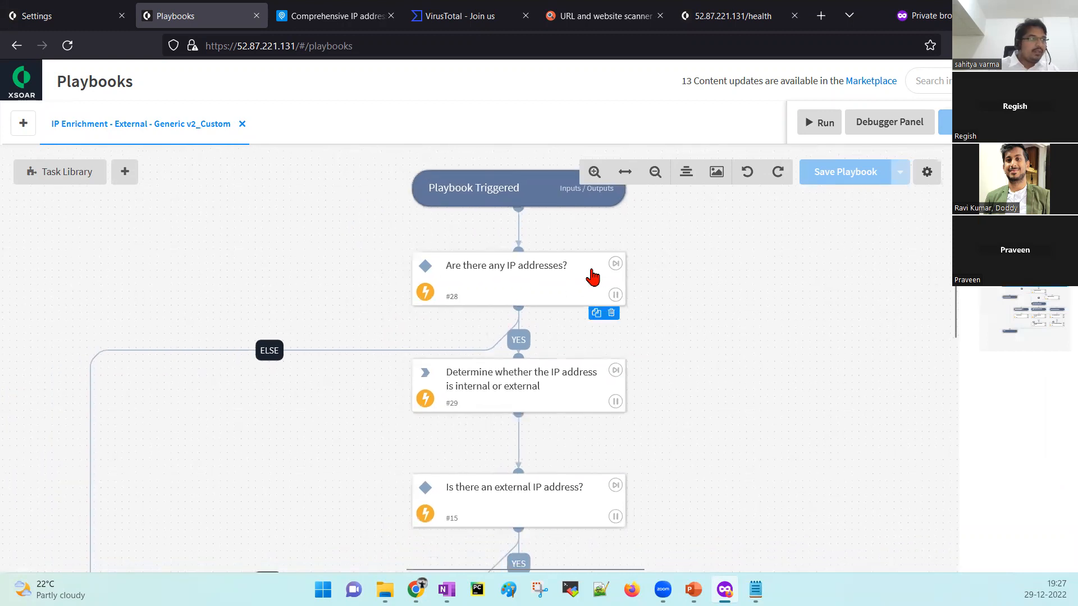
{"action": "left_click_drag", "start_coordinate": [698, 264], "coordinate": [689, 315]}
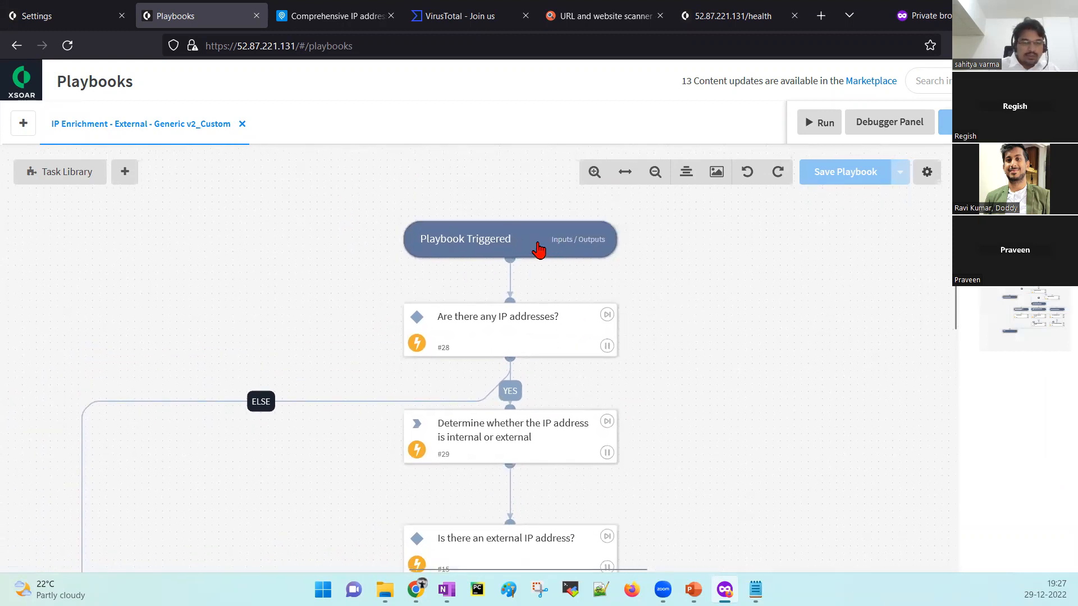
{"action": "scroll", "coordinate": [625, 294], "scroll_direction": "down", "scroll_amount": 1}
{"action": "left_click", "coordinate": [496, 307]}
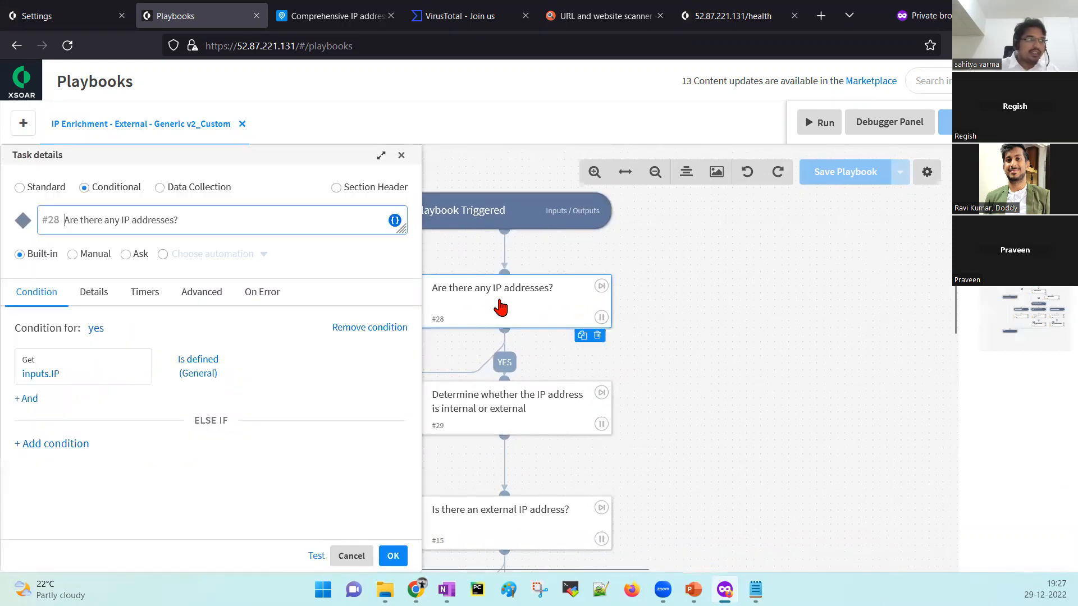
Close task #28 and review the details of task #29.
{"action": "left_click", "coordinate": [402, 156]}
{"action": "scroll", "coordinate": [615, 299], "scroll_direction": "down", "scroll_amount": 2}
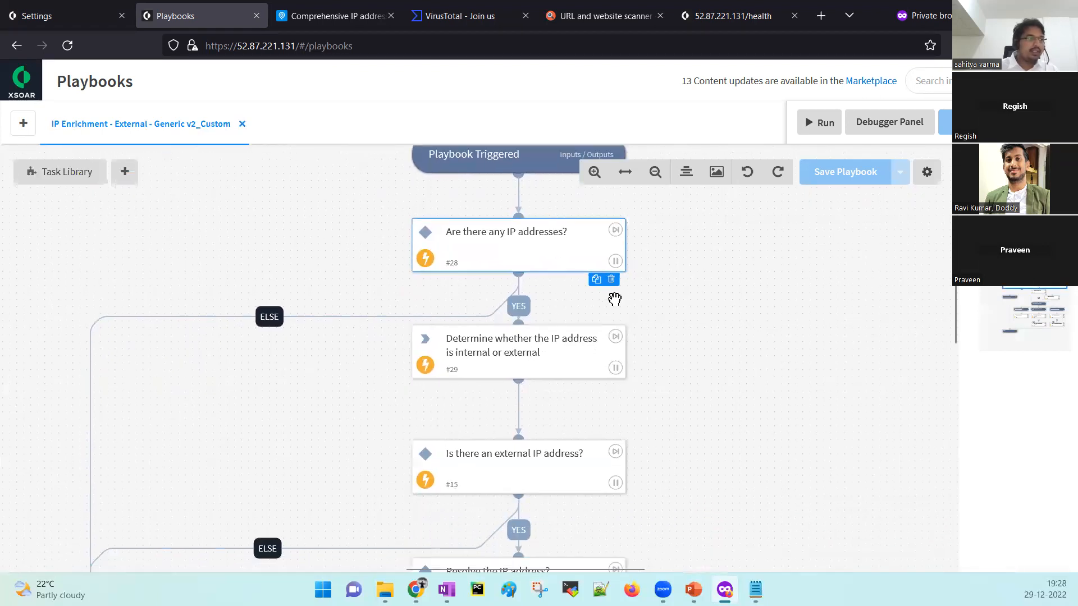
{"action": "scroll", "coordinate": [756, 380], "scroll_direction": "down", "scroll_amount": 1}
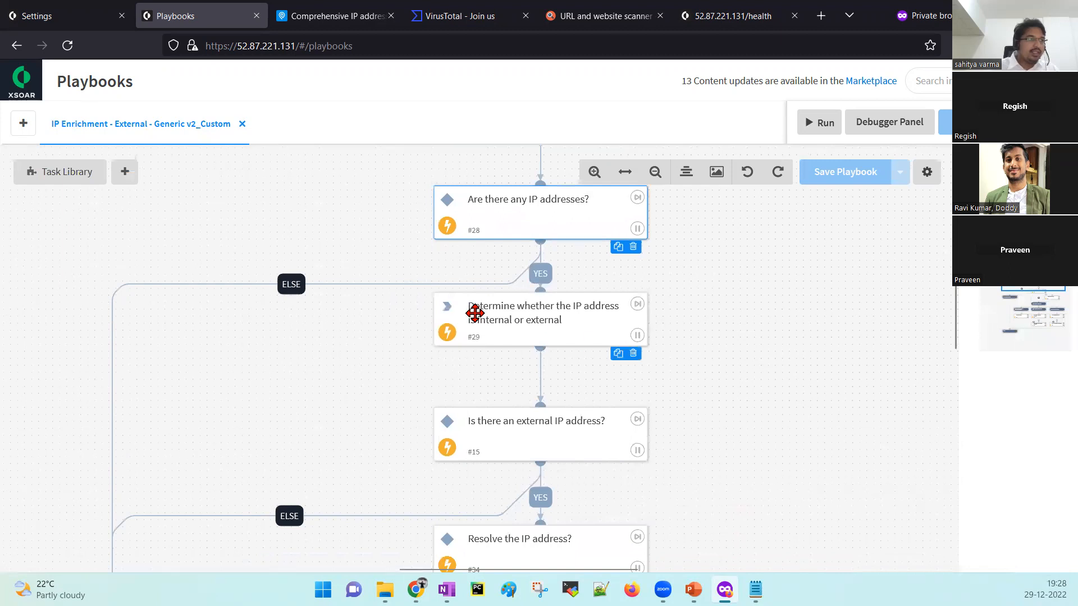
{"action": "left_click", "coordinate": [536, 320]}
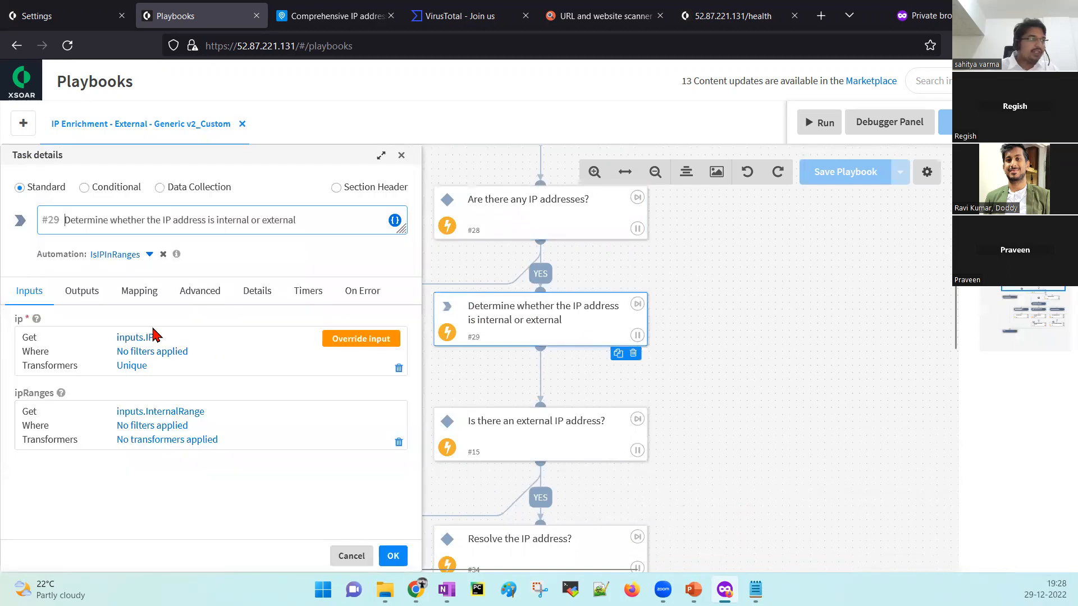
{"action": "left_click", "coordinate": [402, 156]}
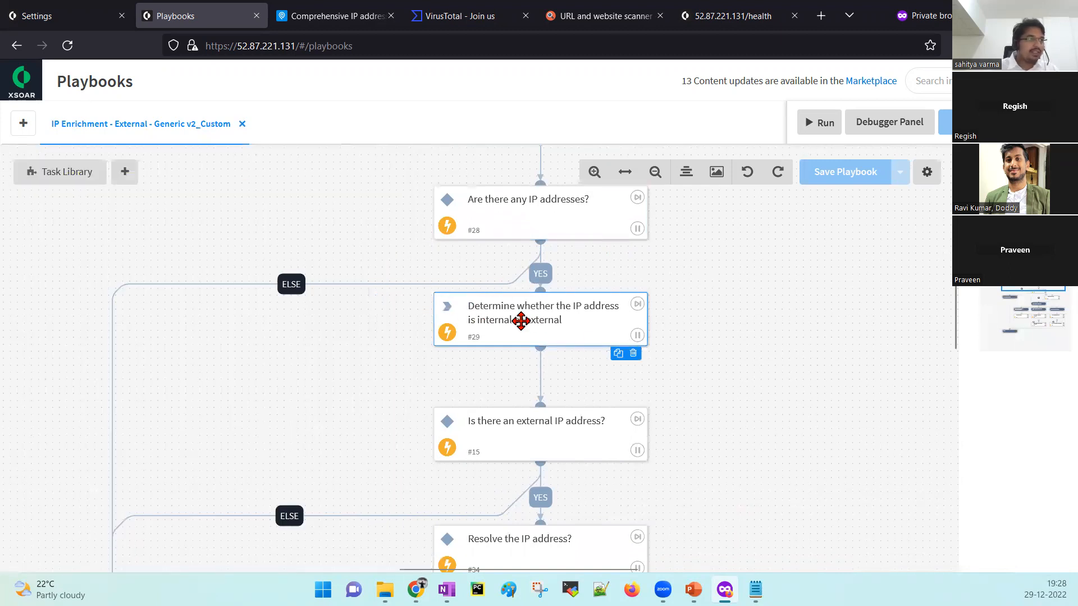
Review the 'Resolve the IP address?' task, then open the IP to Hostname (DNS) task details.
{"action": "left_click_drag", "start_coordinate": [742, 417], "coordinate": [734, 315]}
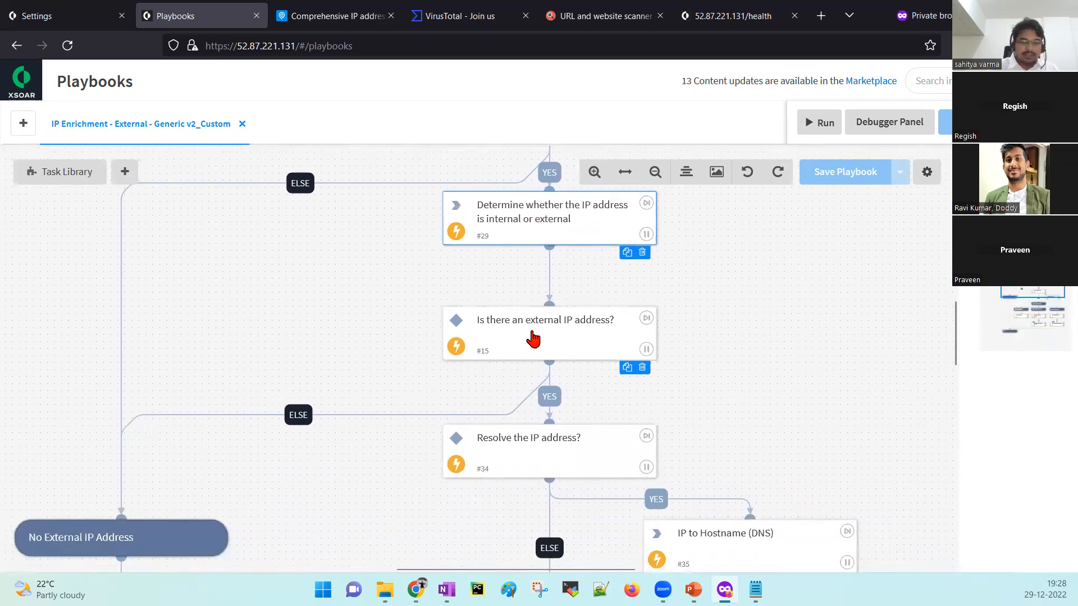
{"action": "left_click_drag", "start_coordinate": [762, 376], "coordinate": [759, 265]}
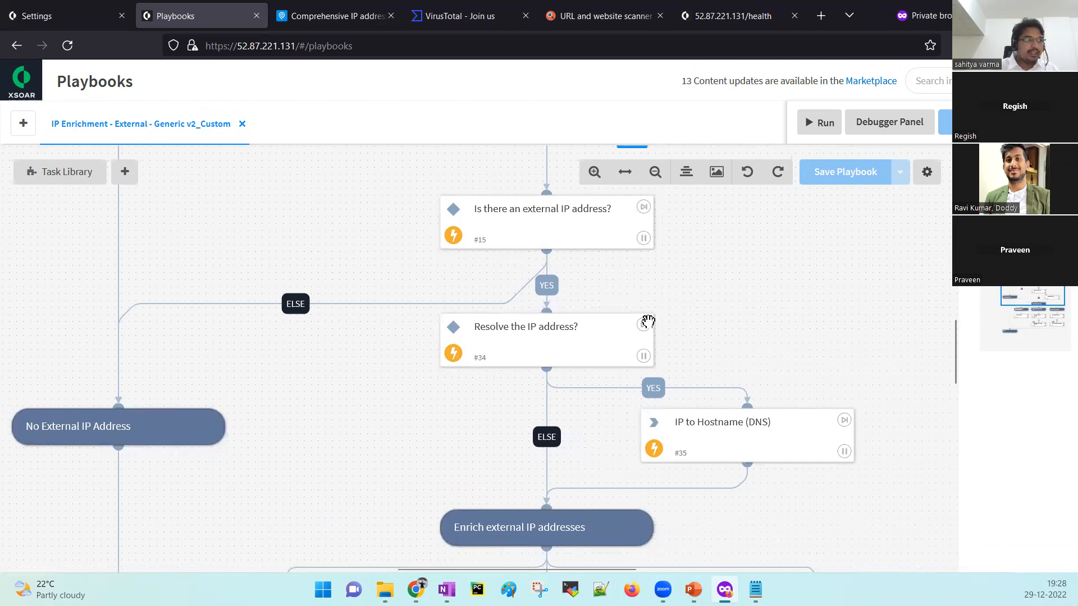
{"action": "left_click", "coordinate": [543, 349]}
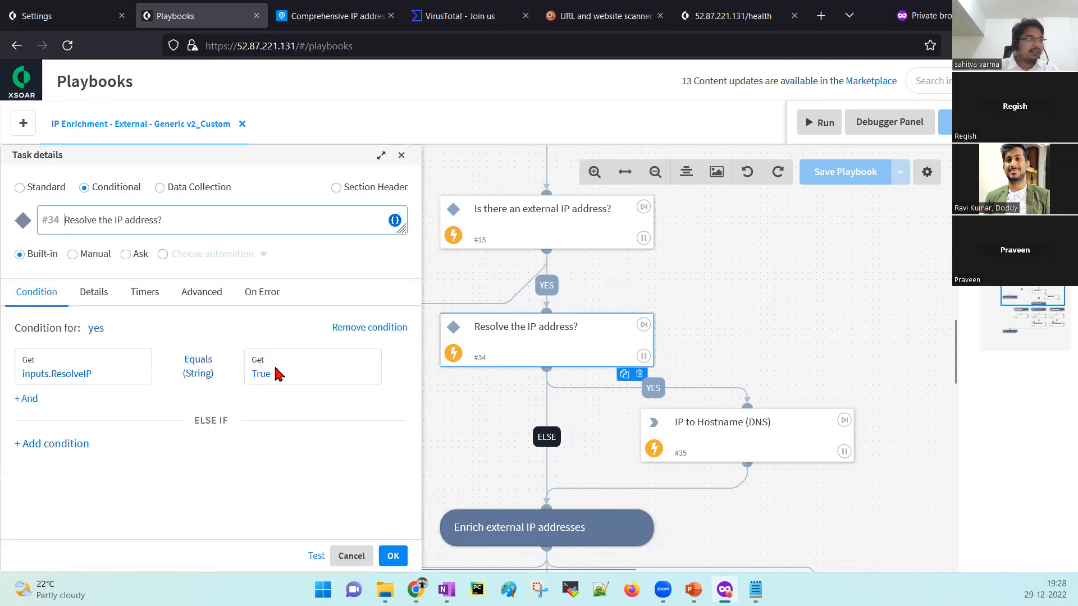
{"action": "left_click", "coordinate": [401, 155]}
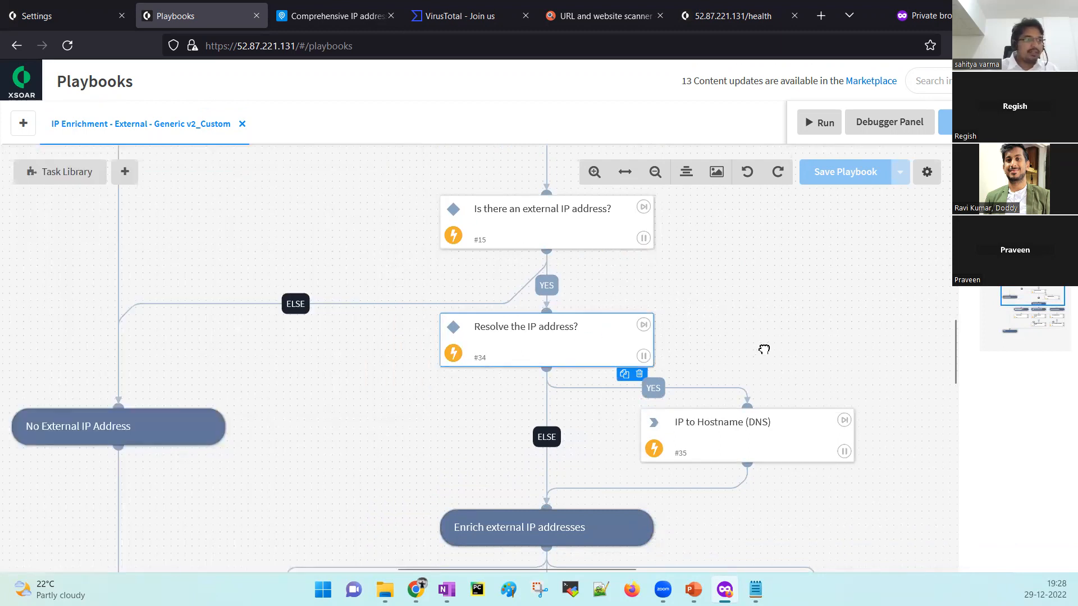
{"action": "left_click_drag", "start_coordinate": [764, 350], "coordinate": [751, 278]}
{"action": "left_click", "coordinate": [702, 383]}
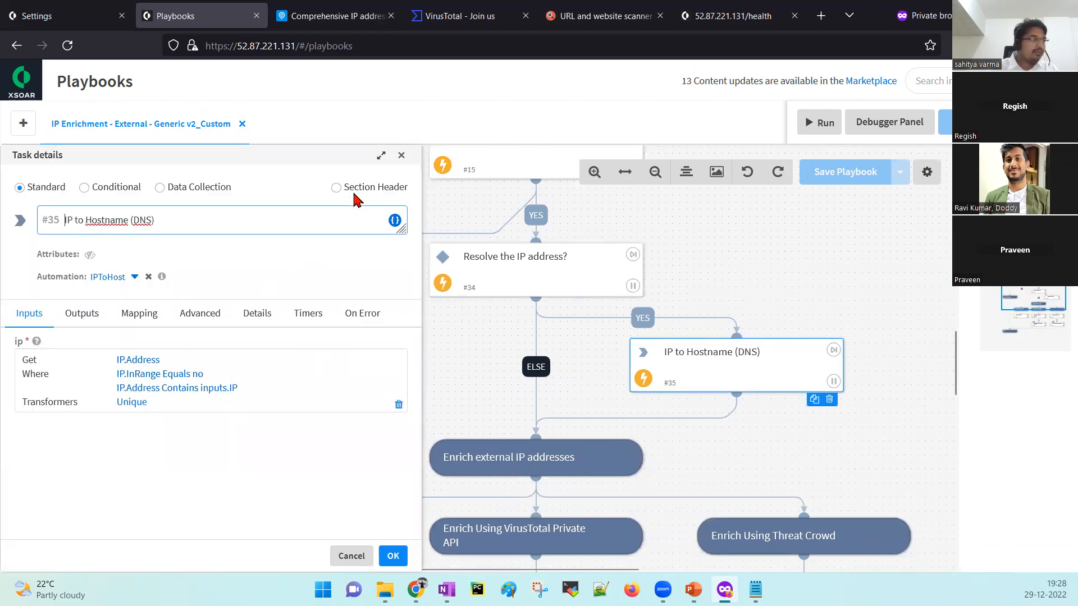
Delete the IP to Hostname (DNS) and 'Resolve the IP address?' tasks and their ELSE link.
{"action": "left_click", "coordinate": [402, 155]}
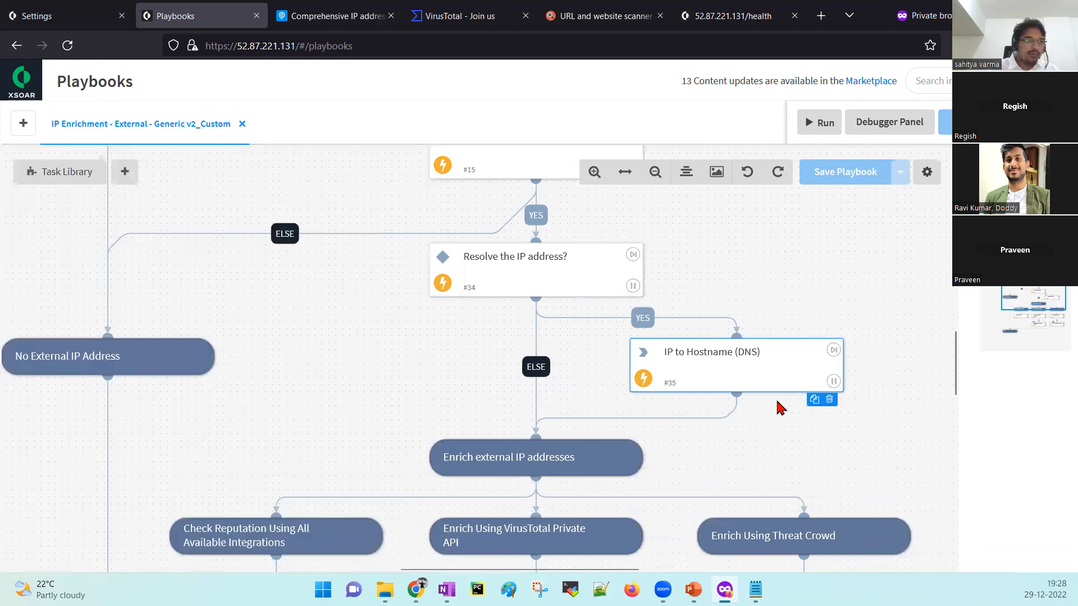
{"action": "left_click", "coordinate": [829, 400]}
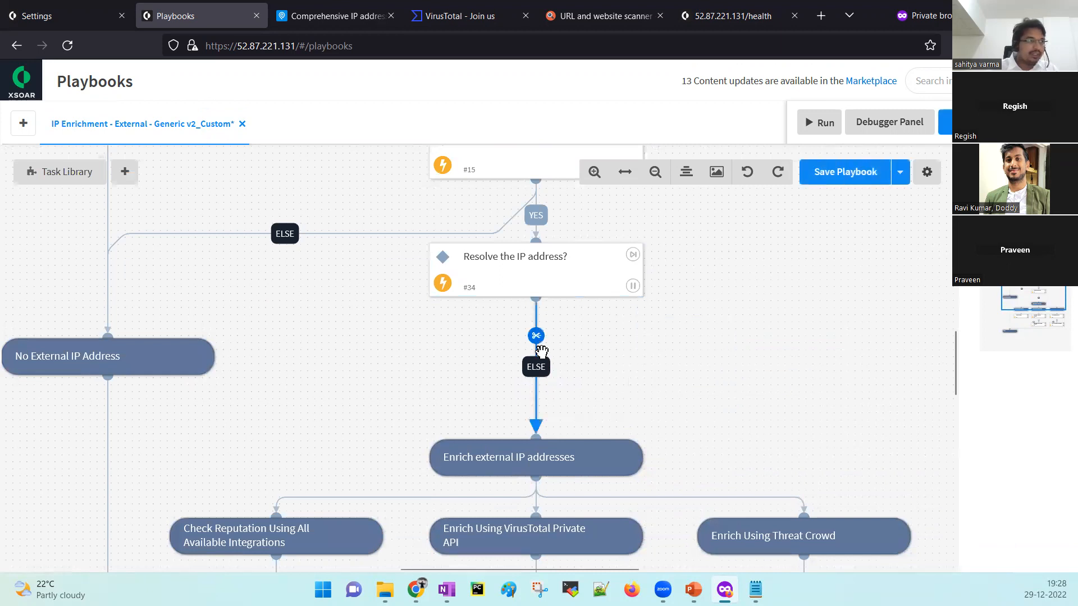
{"action": "left_click", "coordinate": [536, 337]}
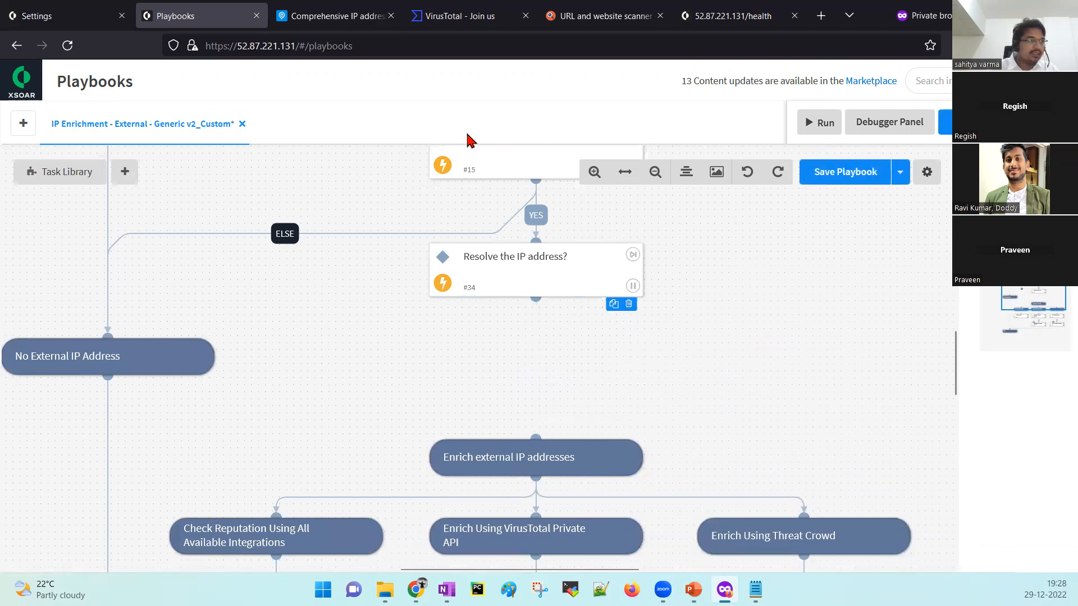
{"action": "left_click", "coordinate": [629, 304]}
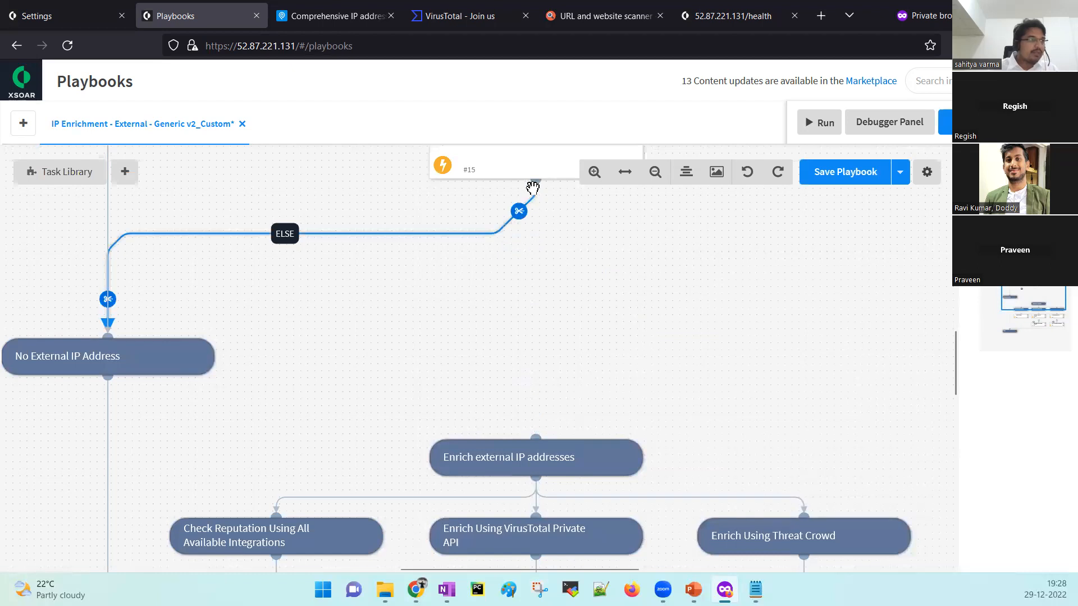
Connect the external-IP check to Enrich external IP addresses as the yes branch.
{"action": "left_click_drag", "start_coordinate": [538, 214], "coordinate": [531, 443]}
{"action": "left_click", "coordinate": [411, 324]}
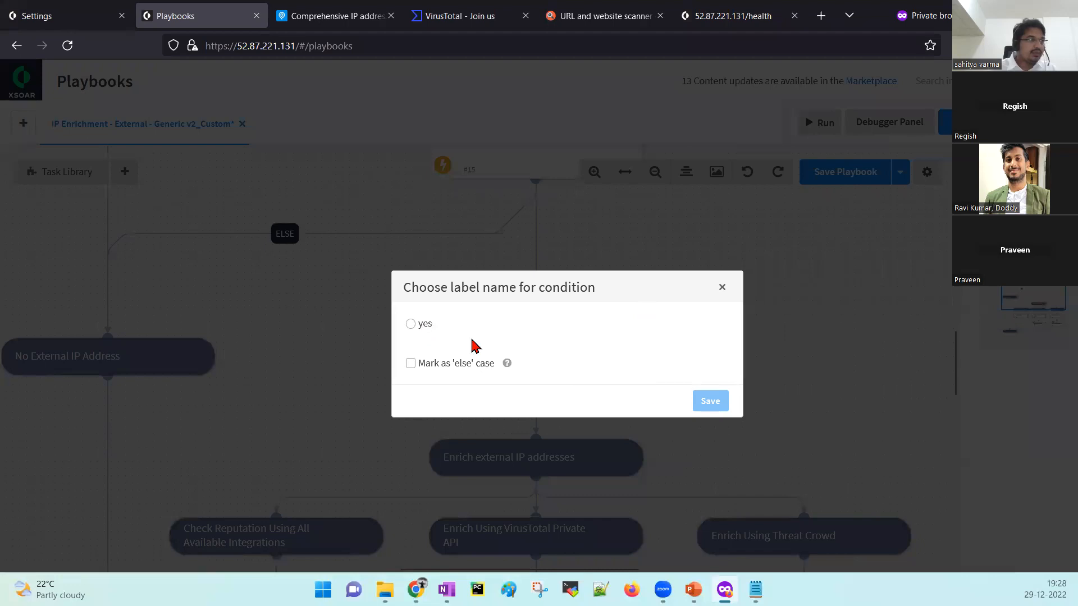
{"action": "left_click", "coordinate": [719, 402]}
Delete the Threat Crowd branch tasks and the Check Reputation Using All Available Integrations section.
{"action": "scroll", "coordinate": [720, 376], "scroll_direction": "down", "scroll_amount": 2}
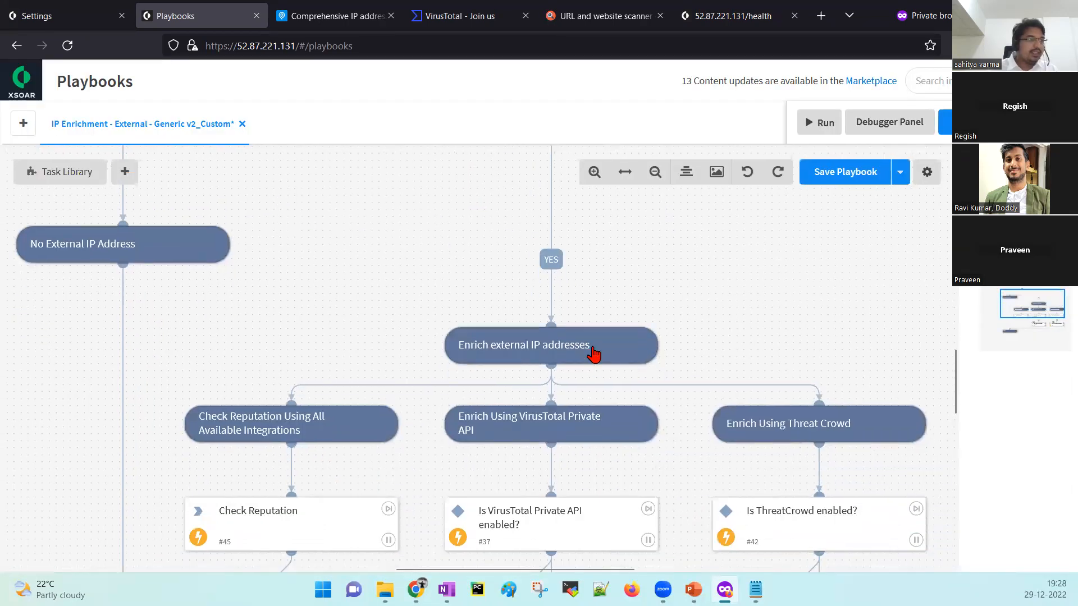
{"action": "scroll", "coordinate": [696, 334], "scroll_direction": "down", "scroll_amount": 2}
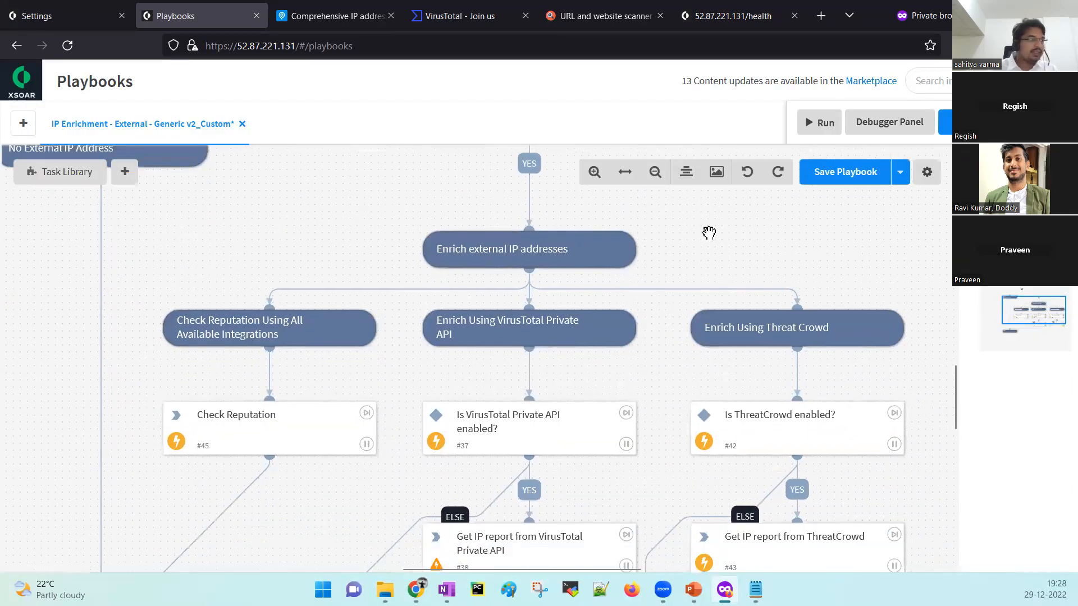
{"action": "scroll", "coordinate": [753, 231], "scroll_direction": "down", "scroll_amount": 1}
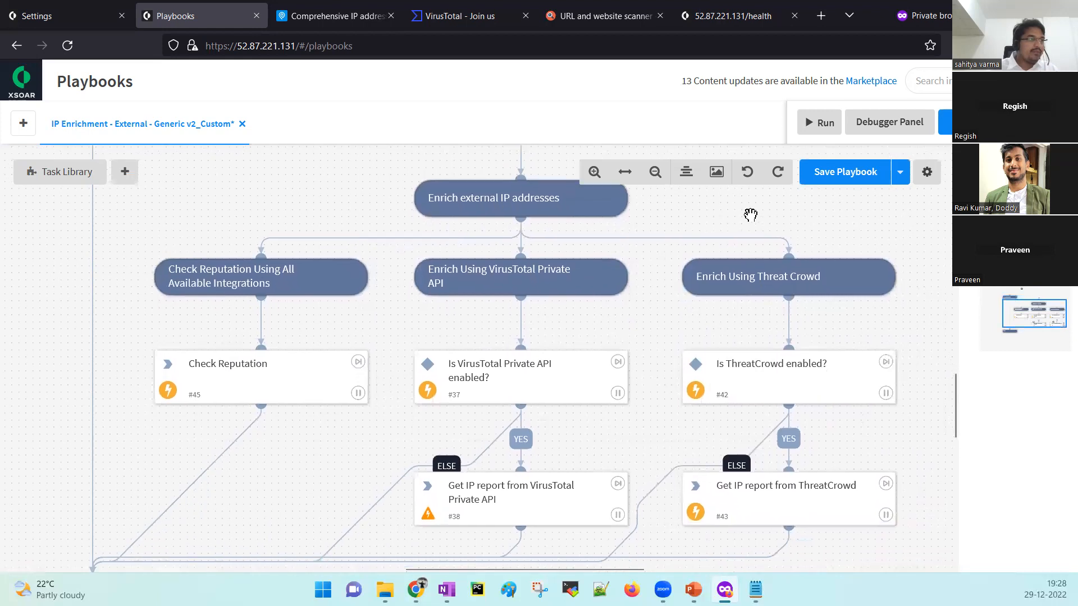
{"action": "left_click", "coordinate": [539, 363]}
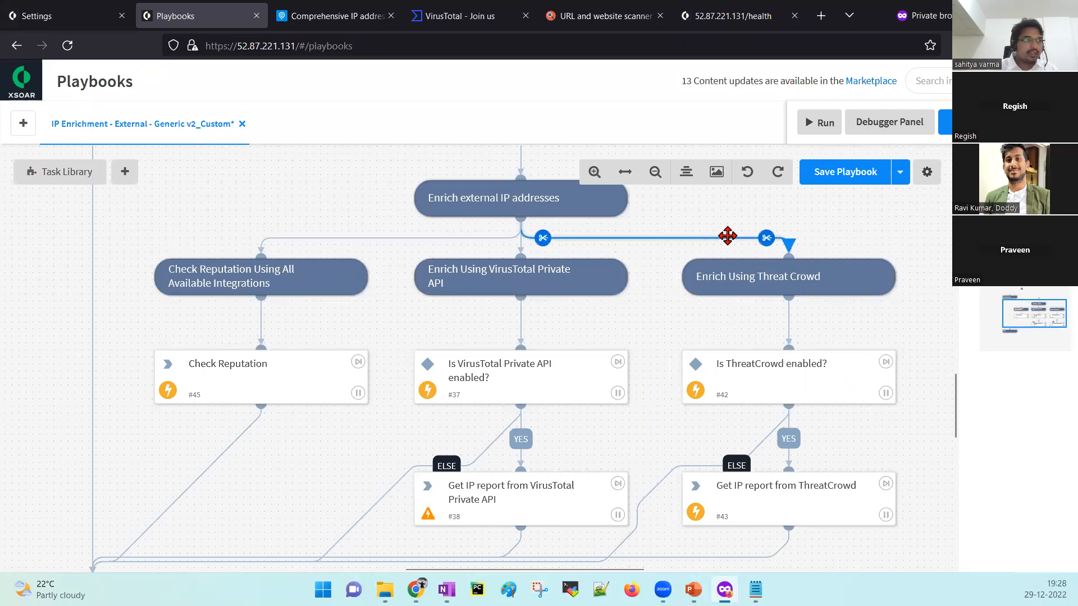
{"action": "left_click", "coordinate": [767, 238]}
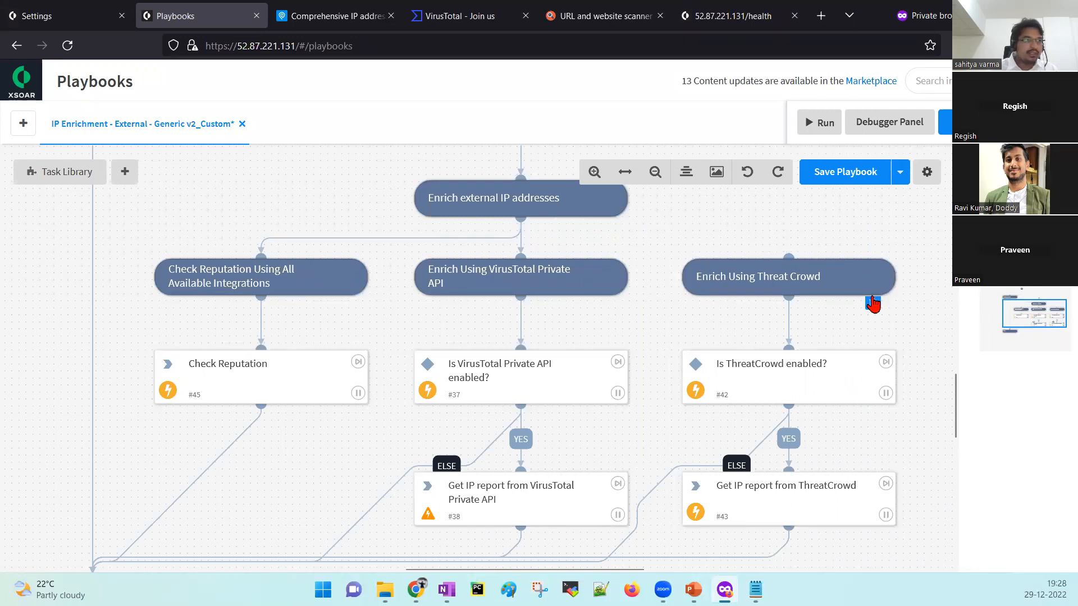
{"action": "left_click", "coordinate": [880, 302]}
{"action": "left_click", "coordinate": [882, 411]}
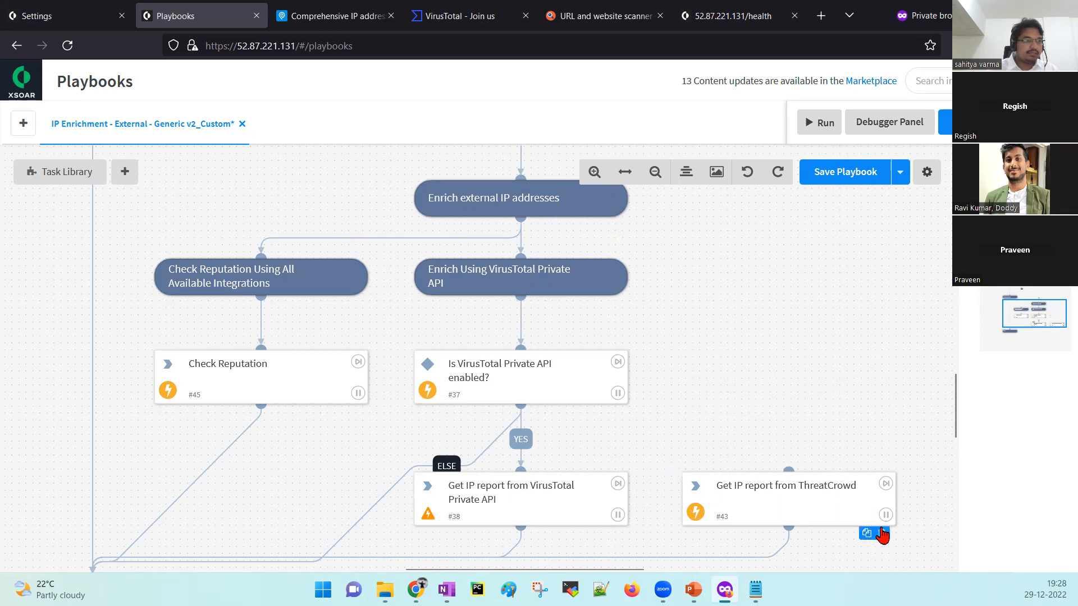
{"action": "left_click", "coordinate": [882, 534]}
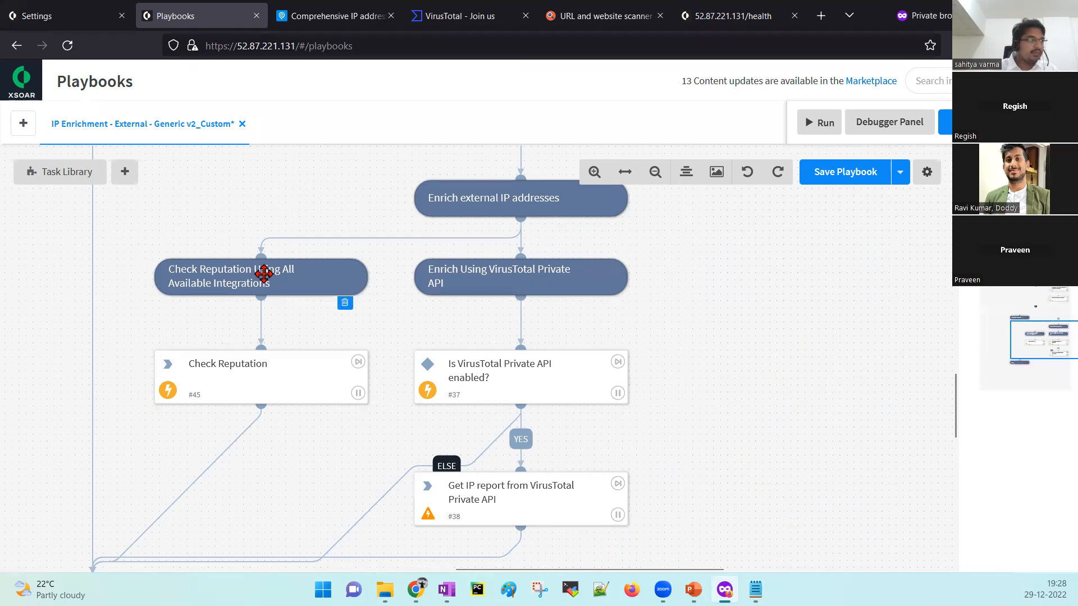
{"action": "left_click", "coordinate": [343, 308]}
{"action": "left_click_drag", "start_coordinate": [351, 403], "coordinate": [435, 277]}
{"action": "left_click_drag", "start_coordinate": [727, 277], "coordinate": [720, 340]}
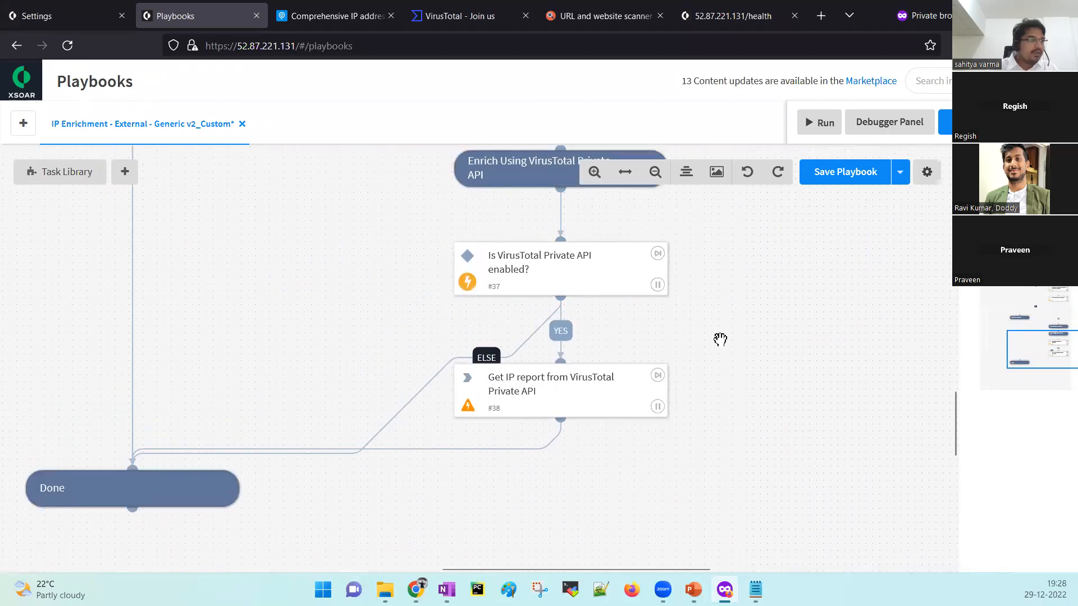
Inspect the 'Is VirusTotal Private API enabled?' task's details.
{"action": "left_click", "coordinate": [548, 282]}
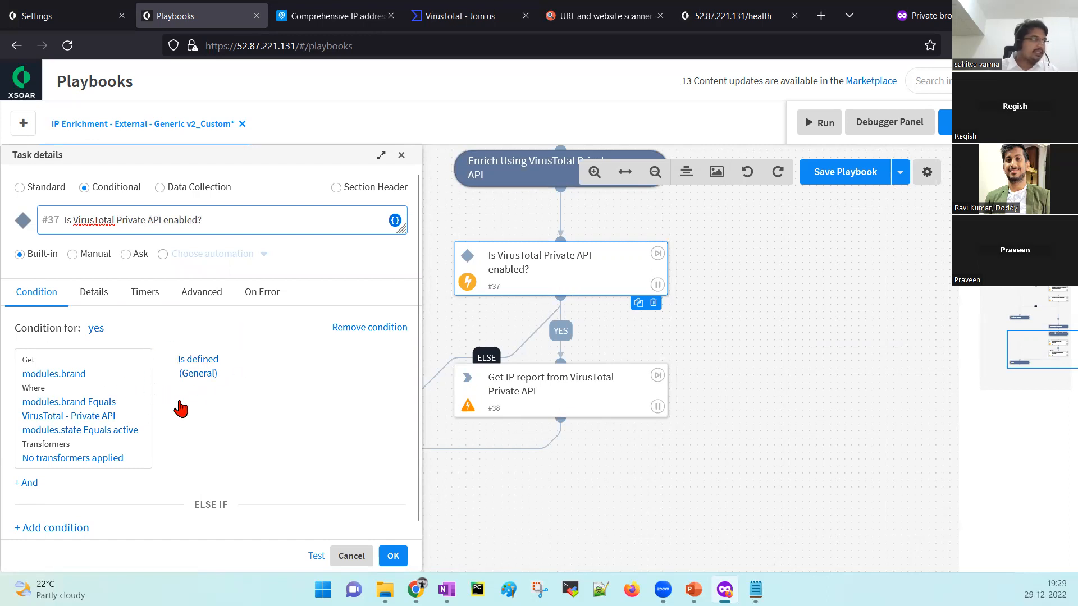
{"action": "left_click", "coordinate": [400, 157]}
{"action": "scroll", "coordinate": [690, 360], "scroll_direction": "down", "scroll_amount": 1}
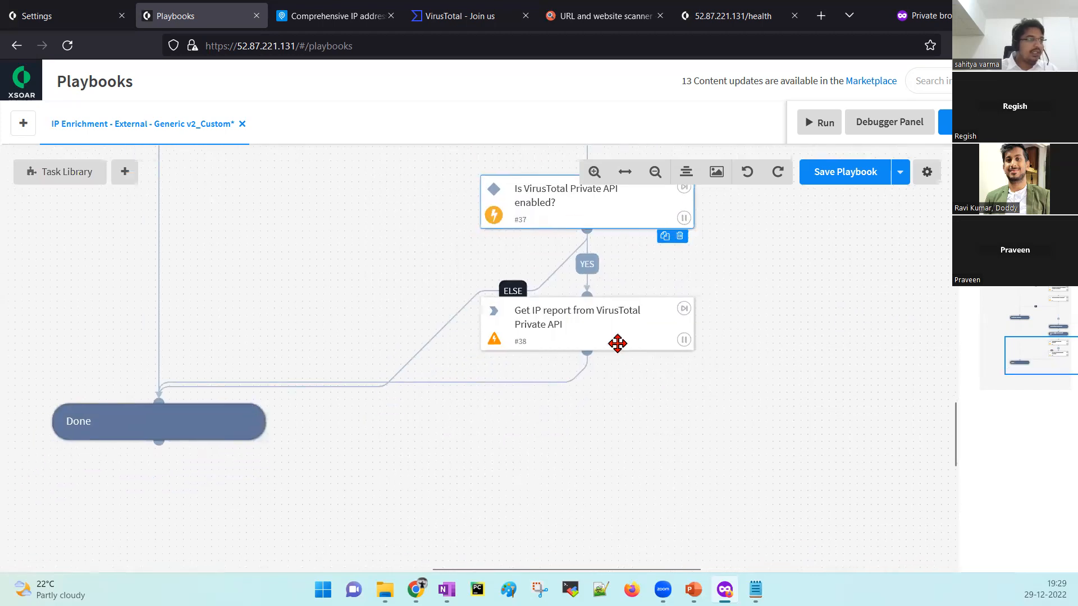
Switch task #38's automation to vt-search (VirusTotal (API v3)).
{"action": "left_click", "coordinate": [547, 325]}
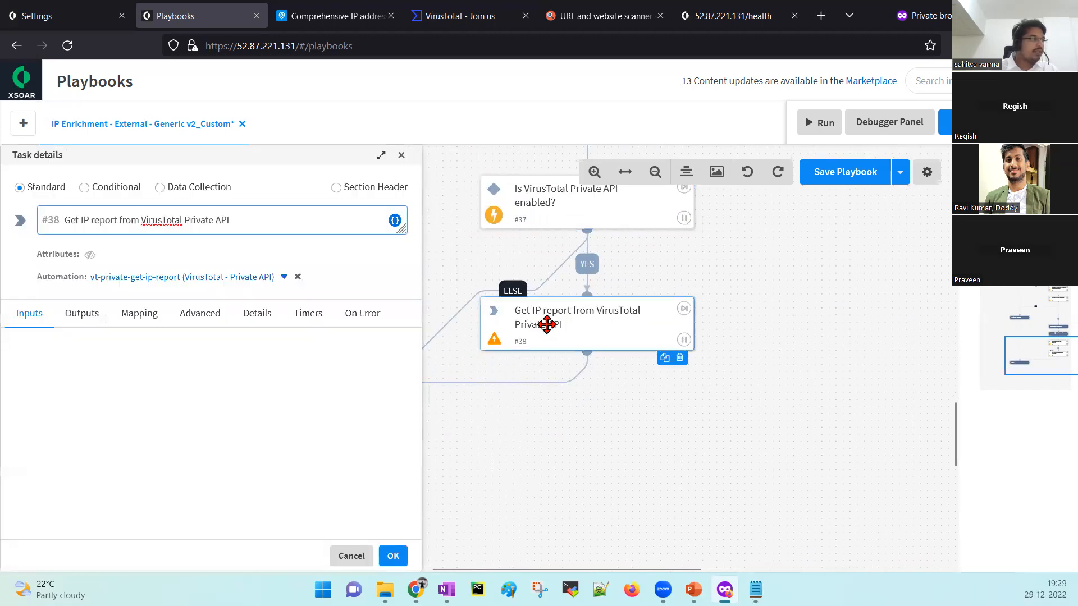
{"action": "left_click", "coordinate": [245, 279]}
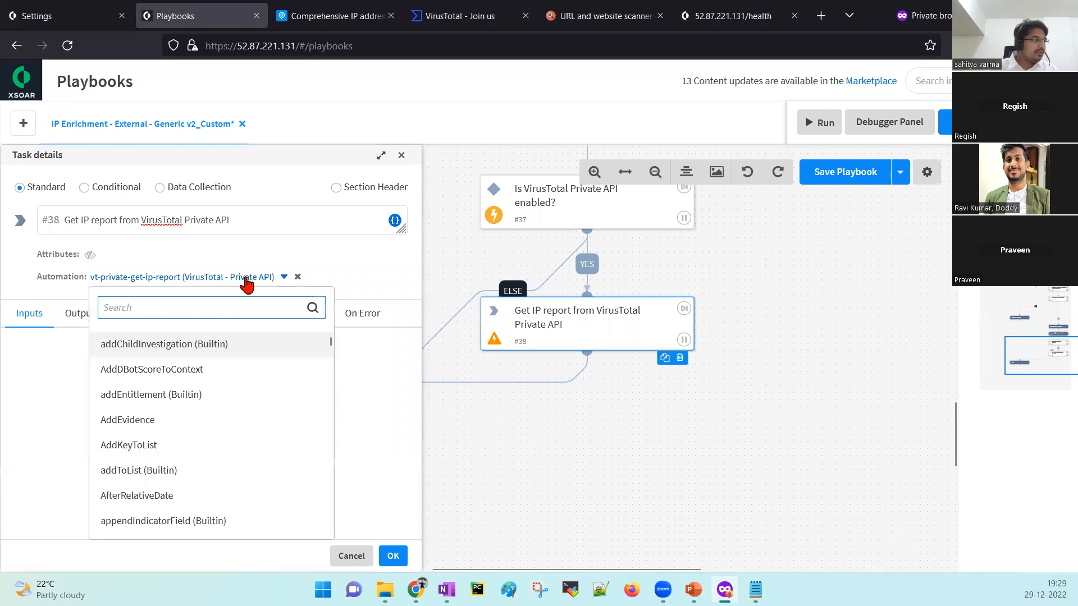
{"action": "type", "text": "vt"}
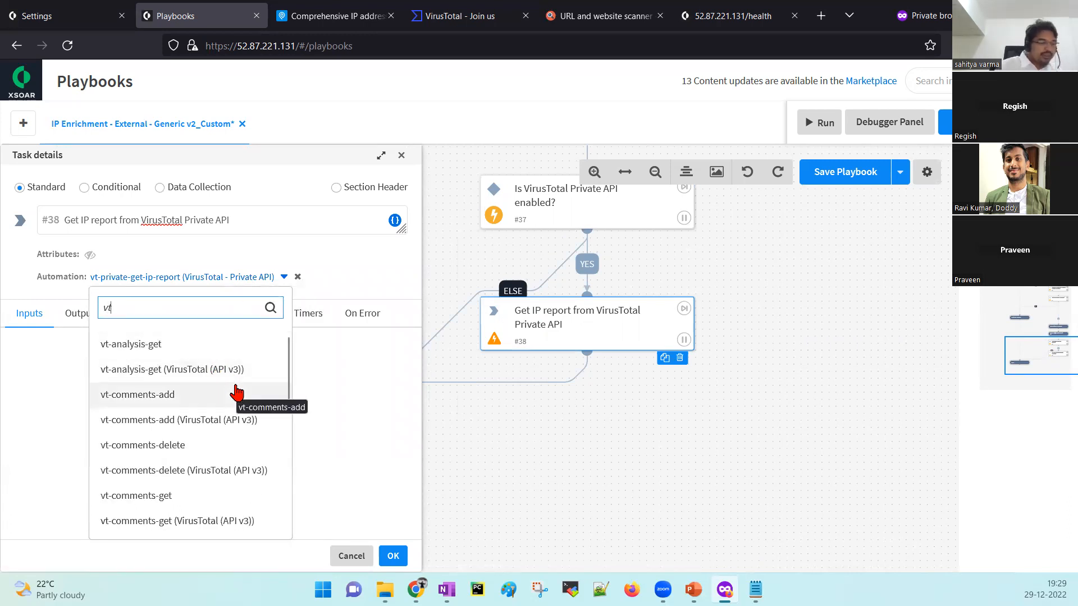
{"action": "scroll", "coordinate": [236, 393], "scroll_direction": "down", "scroll_amount": 5}
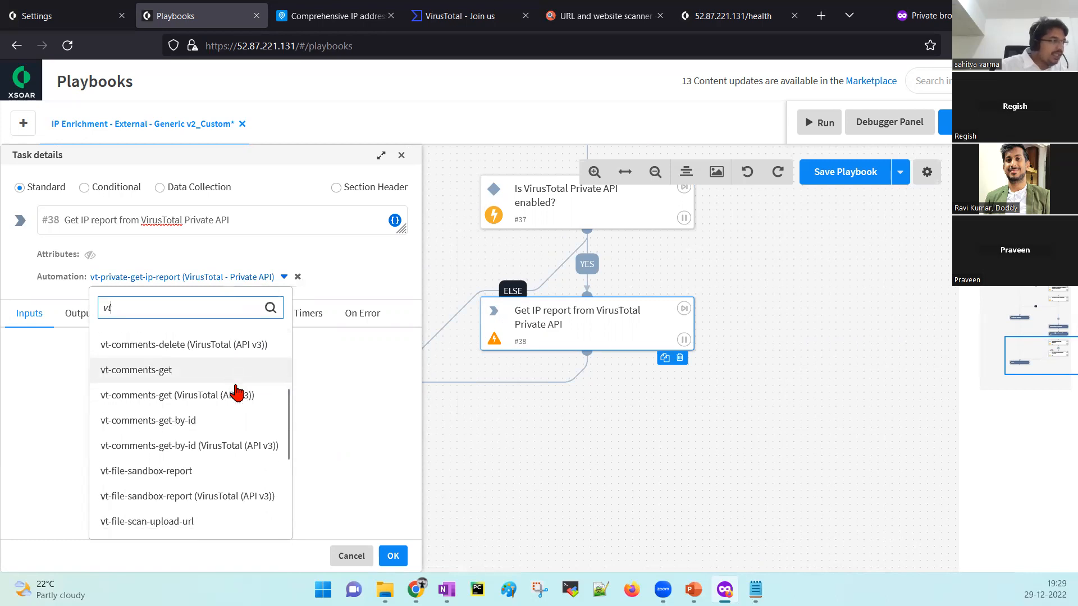
{"action": "scroll", "coordinate": [235, 393], "scroll_direction": "down", "scroll_amount": 4}
{"action": "scroll", "coordinate": [237, 394], "scroll_direction": "down", "scroll_amount": 3}
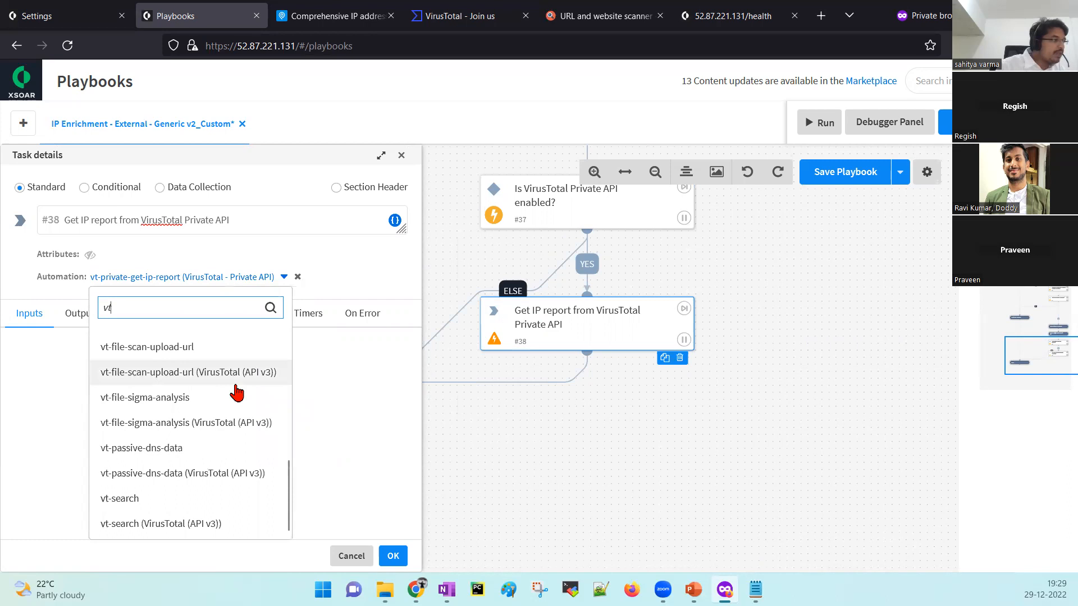
{"action": "scroll", "coordinate": [237, 393], "scroll_direction": "up", "scroll_amount": 4}
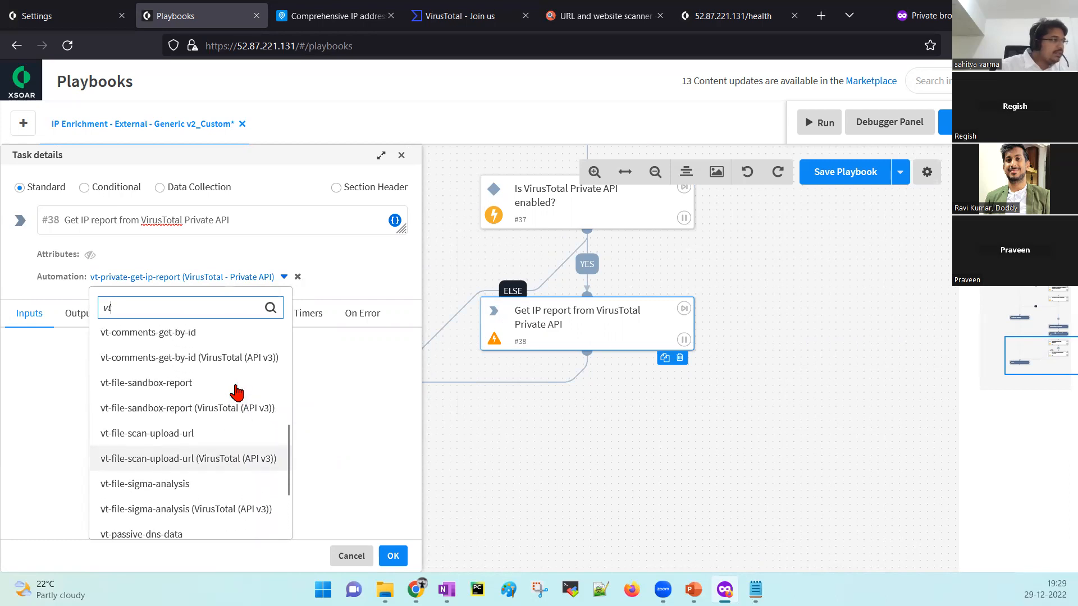
{"action": "scroll", "coordinate": [237, 393], "scroll_direction": "up", "scroll_amount": 4}
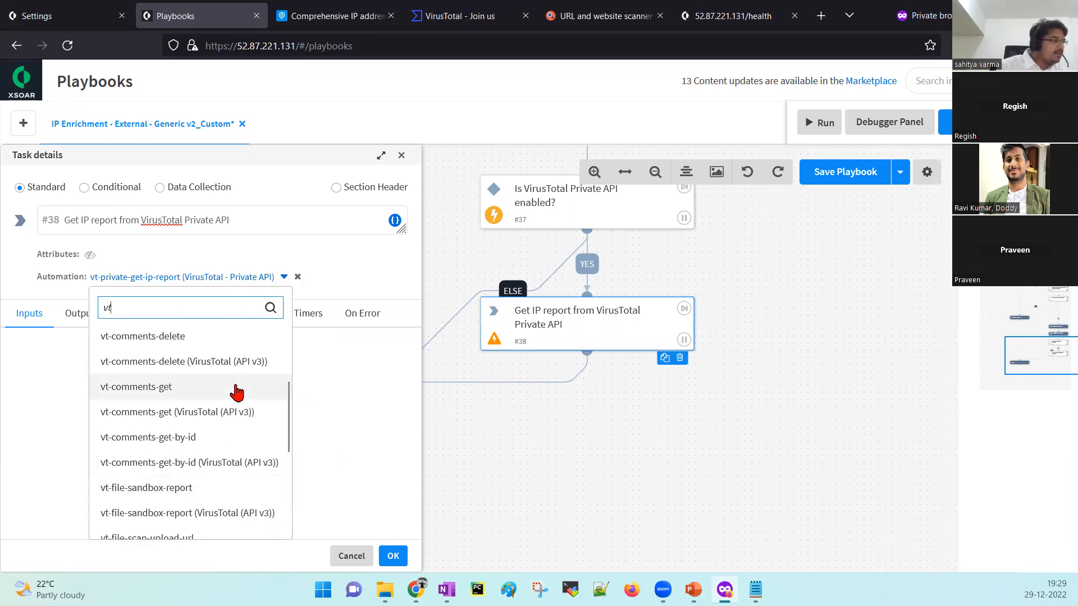
{"action": "scroll", "coordinate": [237, 393], "scroll_direction": "up", "scroll_amount": 4}
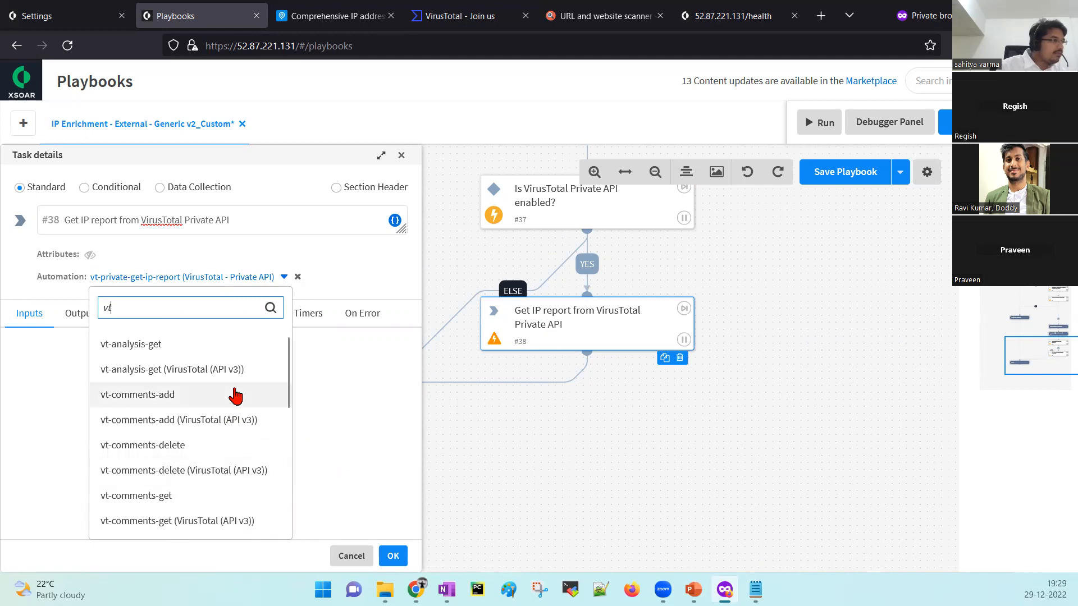
{"action": "scroll", "coordinate": [236, 397], "scroll_direction": "down", "scroll_amount": 10}
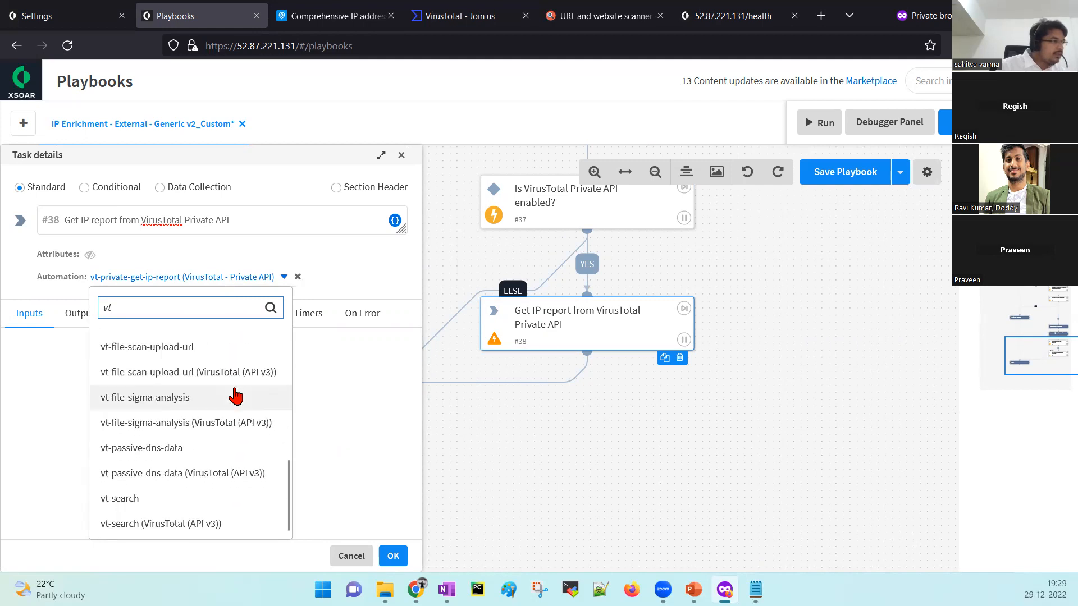
{"action": "left_click", "coordinate": [202, 525]}
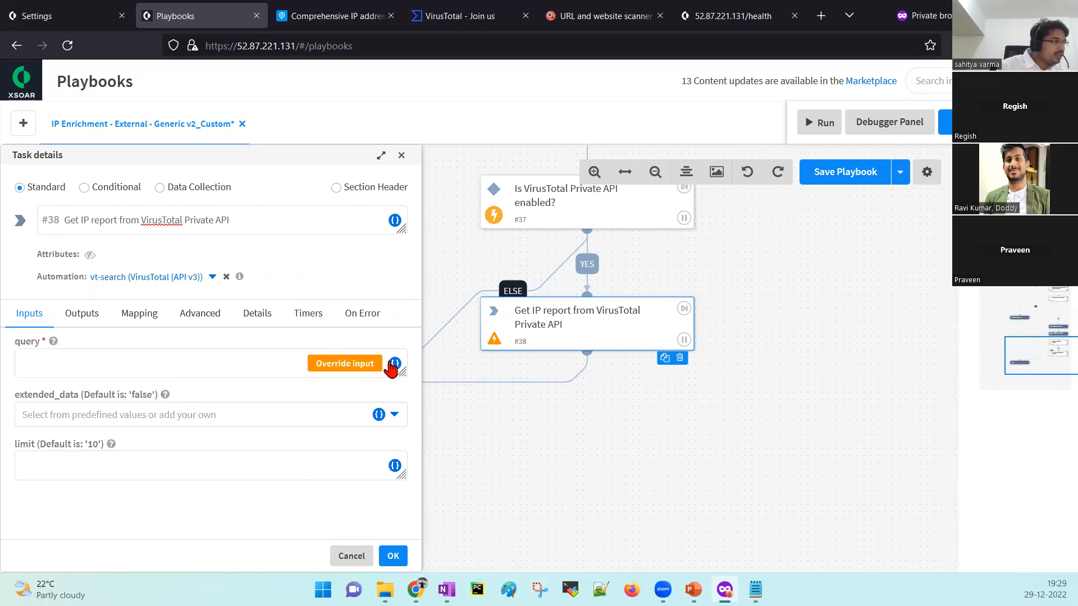
Set the query input to Playbook inputs > IP and save the task.
{"action": "left_click", "coordinate": [283, 365]}
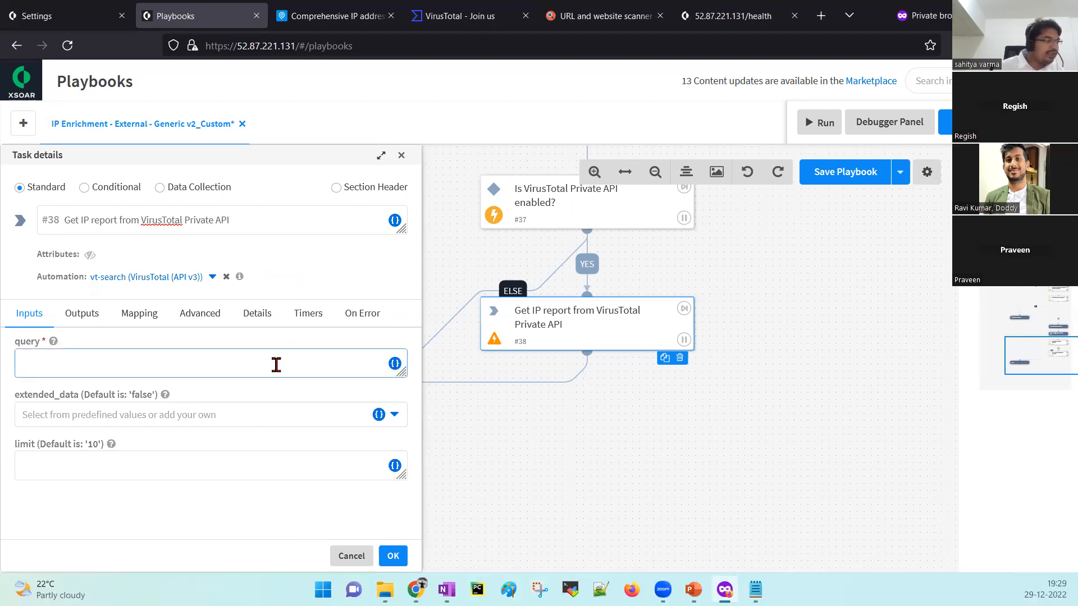
{"action": "left_click", "coordinate": [395, 363]}
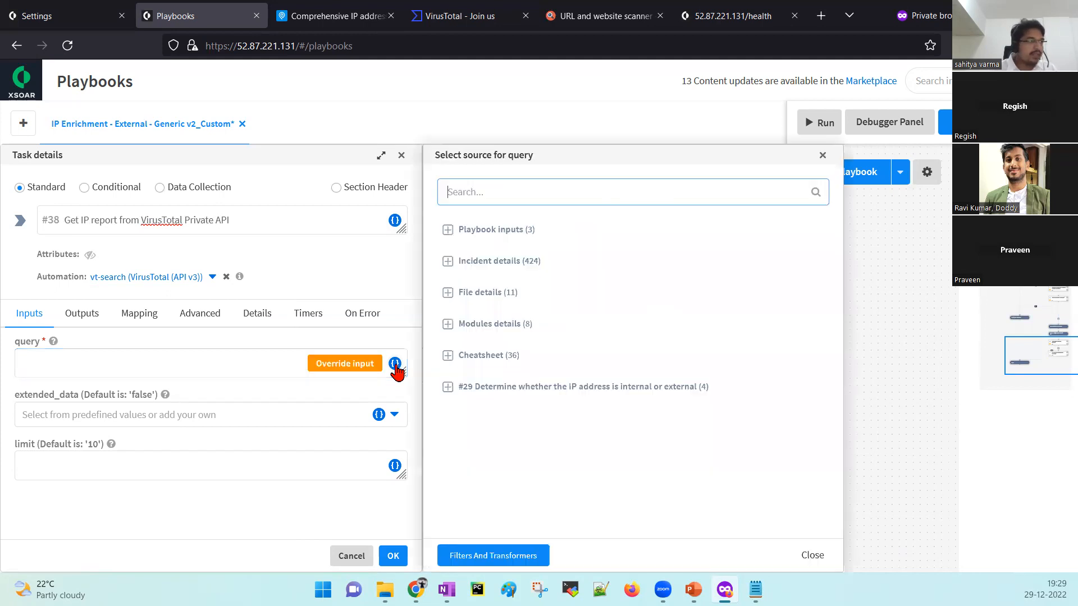
{"action": "left_click", "coordinate": [490, 231]}
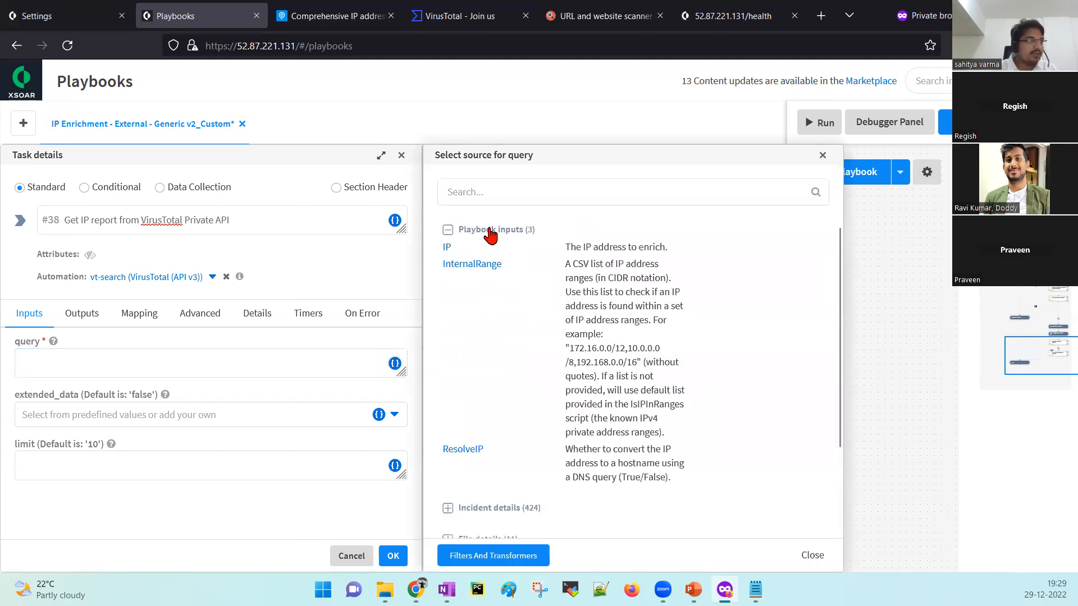
{"action": "mouse_move", "coordinate": [447, 247]}
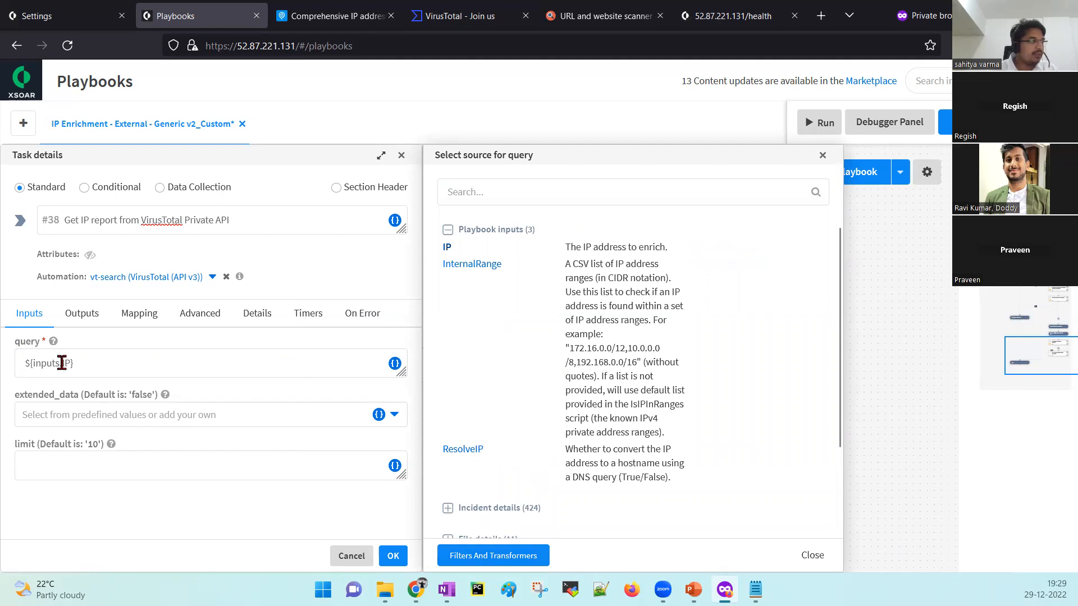
{"action": "left_click", "coordinate": [812, 557]}
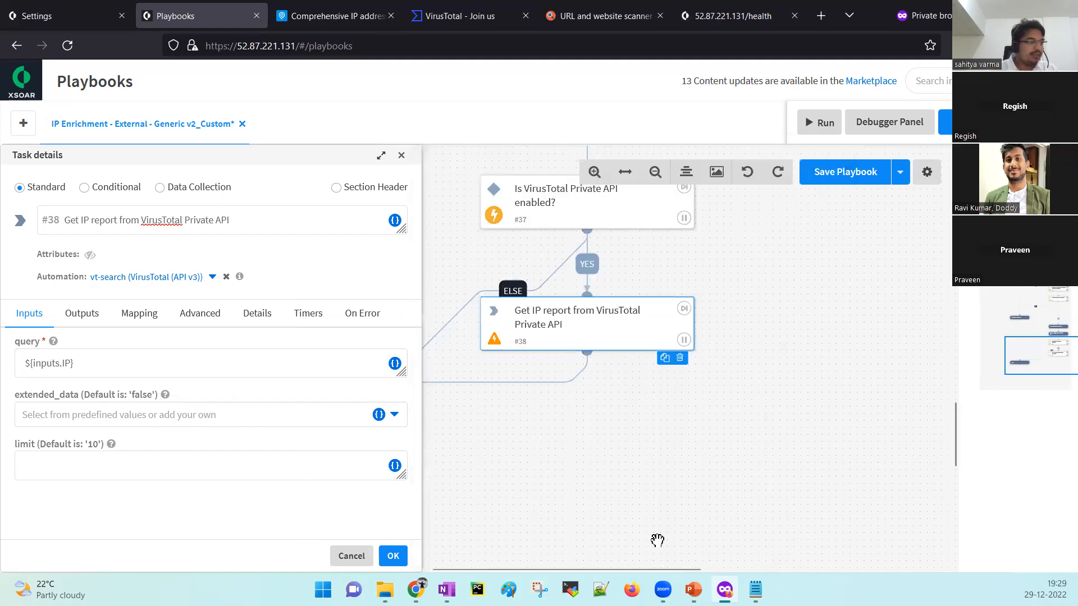
{"action": "left_click", "coordinate": [393, 557]}
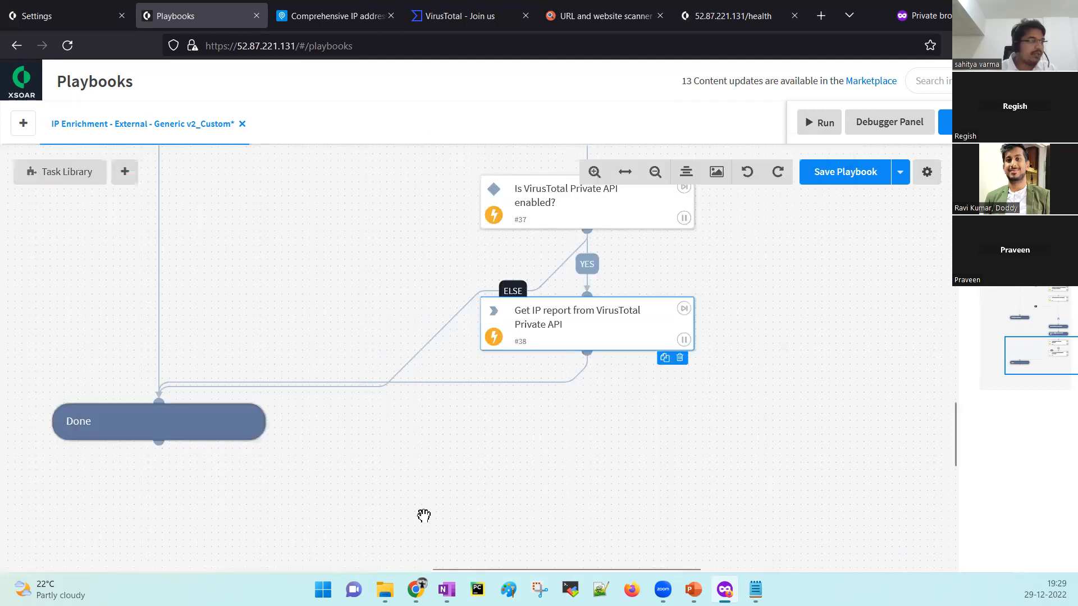
Delete the InternalRange and ResolveIP playbook inputs and save, keeping only IP.
{"action": "left_click_drag", "start_coordinate": [787, 279], "coordinate": [799, 476]}
{"action": "left_click_drag", "start_coordinate": [771, 335], "coordinate": [729, 478]}
{"action": "scroll", "coordinate": [745, 444], "scroll_direction": "up", "scroll_amount": 10}
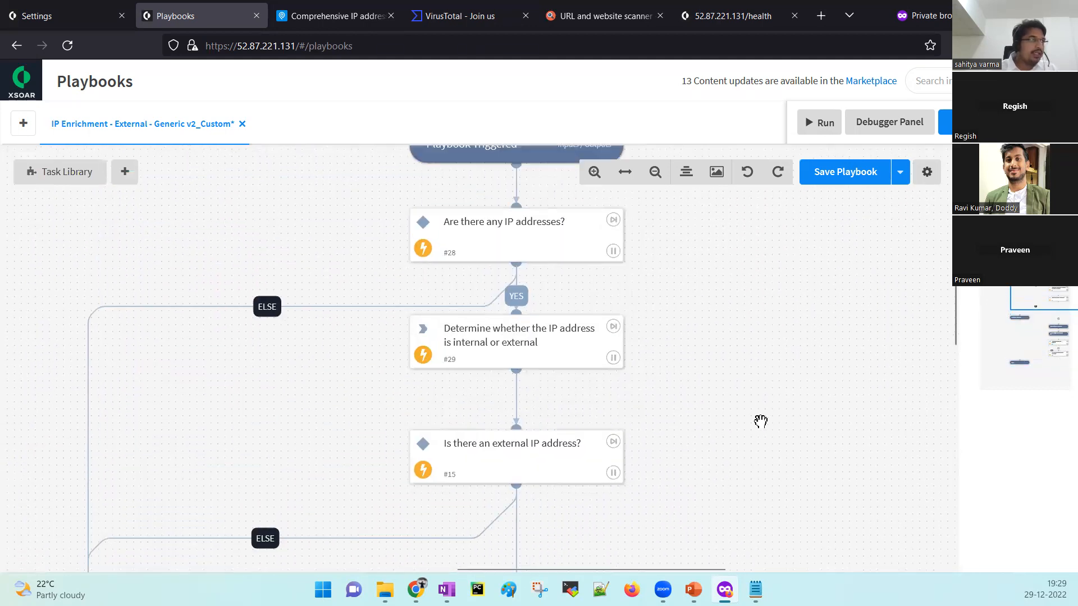
{"action": "left_click", "coordinate": [509, 263]}
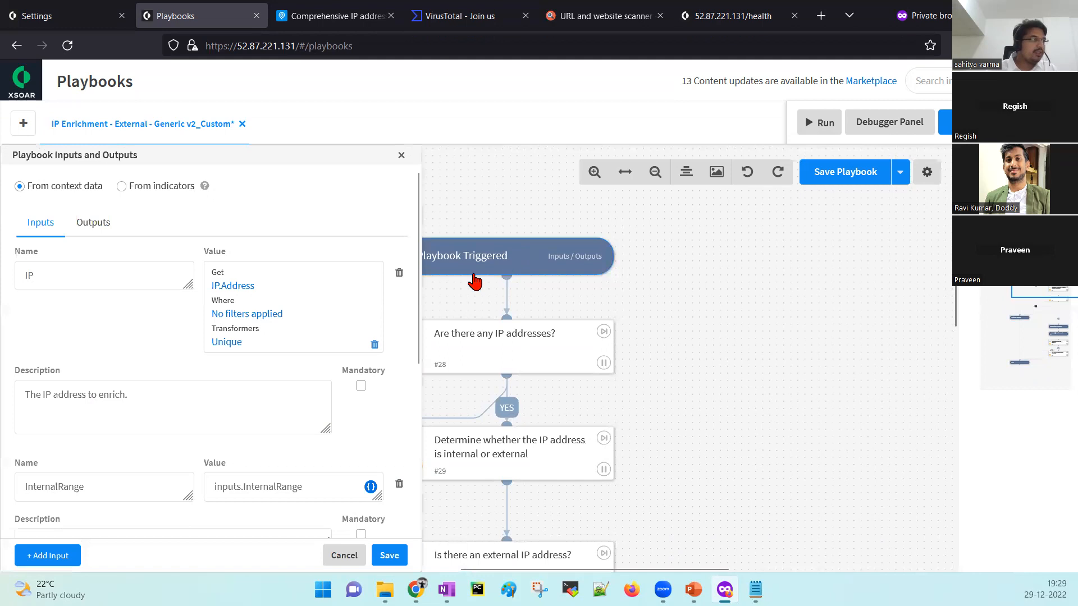
{"action": "scroll", "coordinate": [290, 354], "scroll_direction": "down", "scroll_amount": 5}
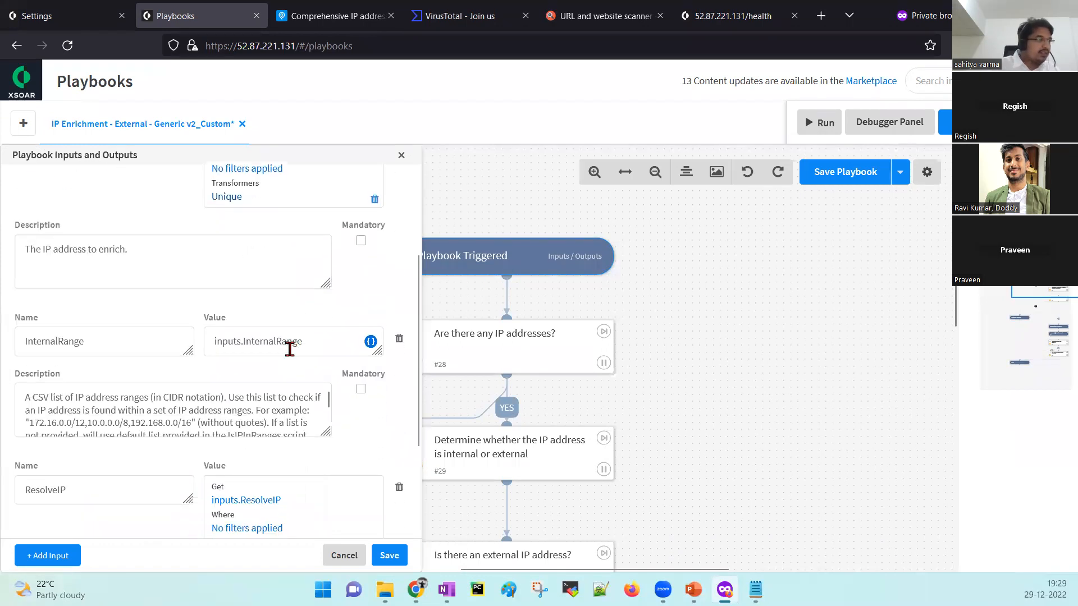
{"action": "scroll", "coordinate": [290, 349], "scroll_direction": "up", "scroll_amount": 4}
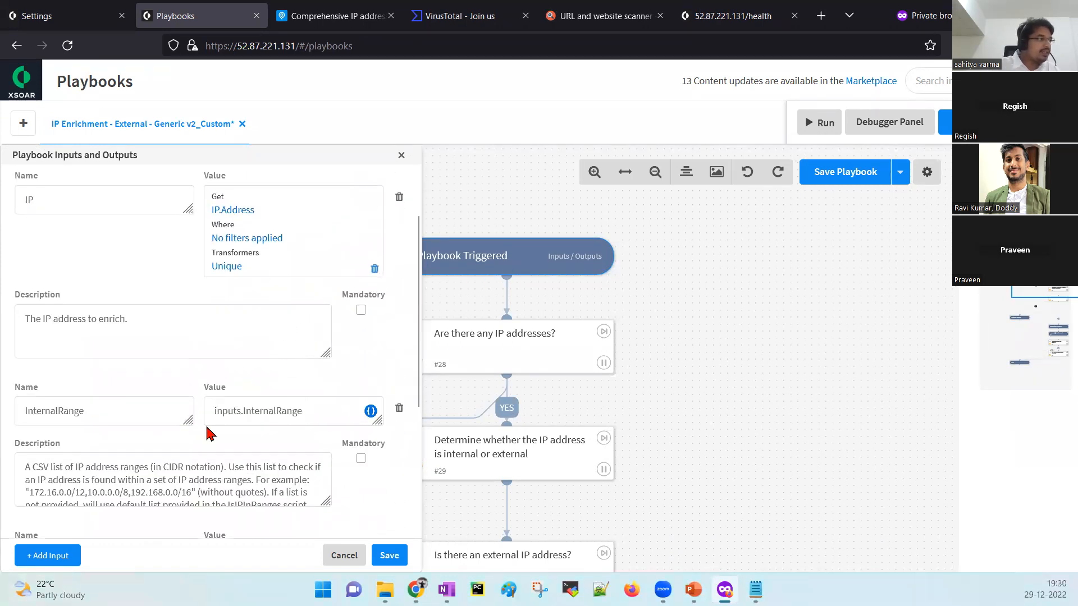
{"action": "scroll", "coordinate": [216, 376], "scroll_direction": "down", "scroll_amount": 2}
{"action": "scroll", "coordinate": [342, 341], "scroll_direction": "down", "scroll_amount": 1}
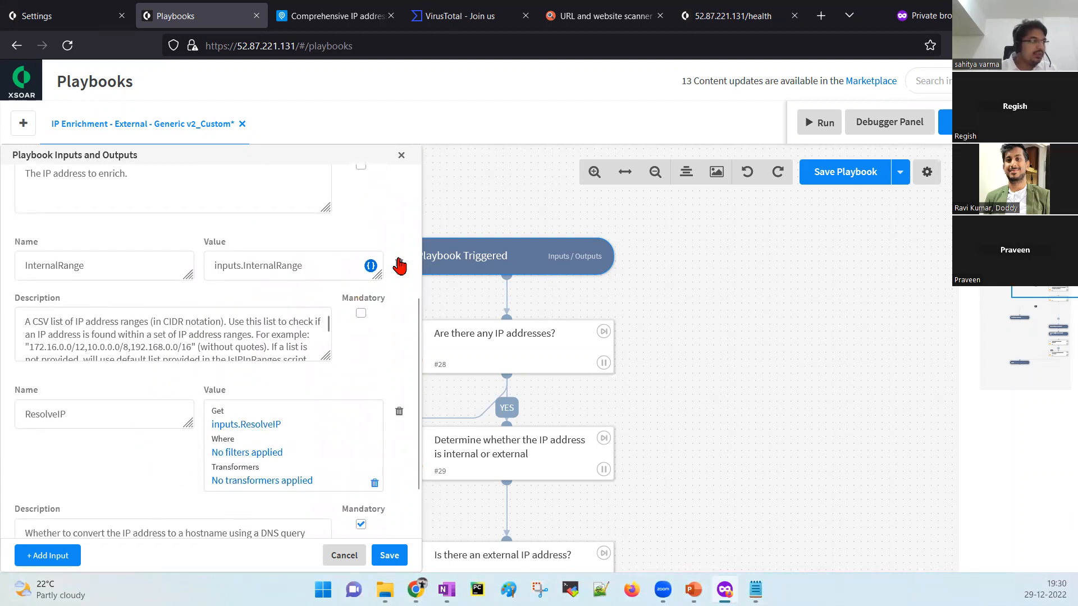
{"action": "left_click", "coordinate": [399, 264]}
{"action": "left_click", "coordinate": [399, 341]}
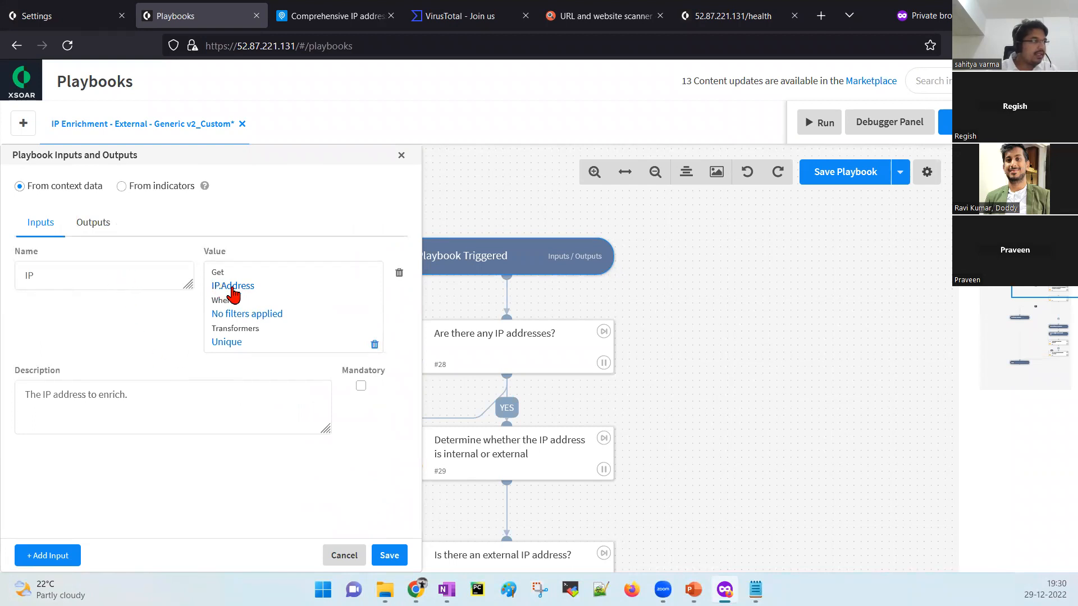
{"action": "left_click", "coordinate": [393, 558]}
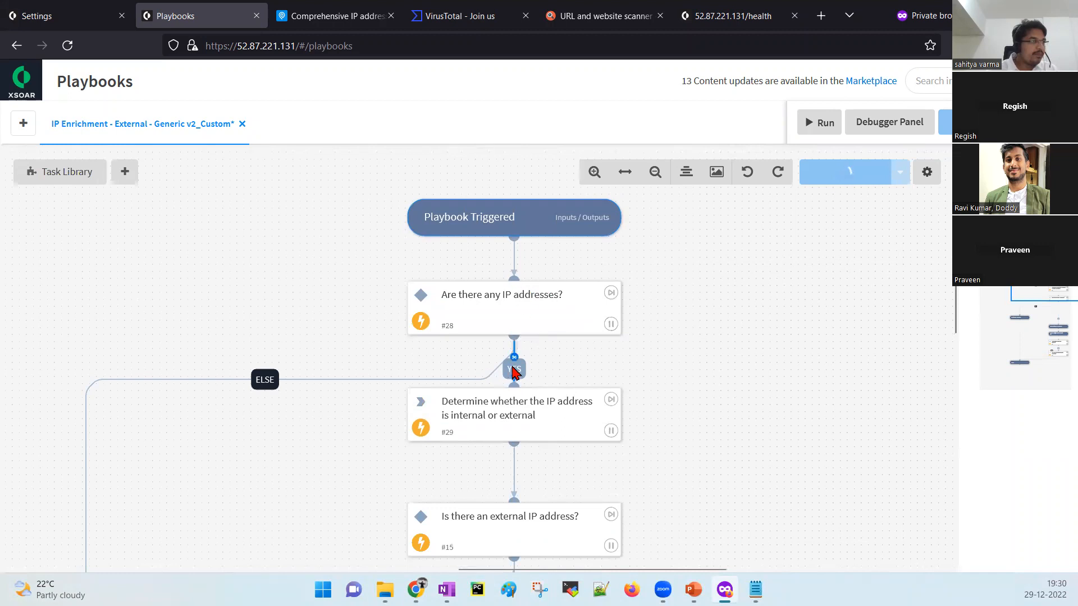
Cut the #29→#15 link and delete the 'Is there an external IP address?' task.
{"action": "left_click_drag", "start_coordinate": [672, 399], "coordinate": [681, 332]}
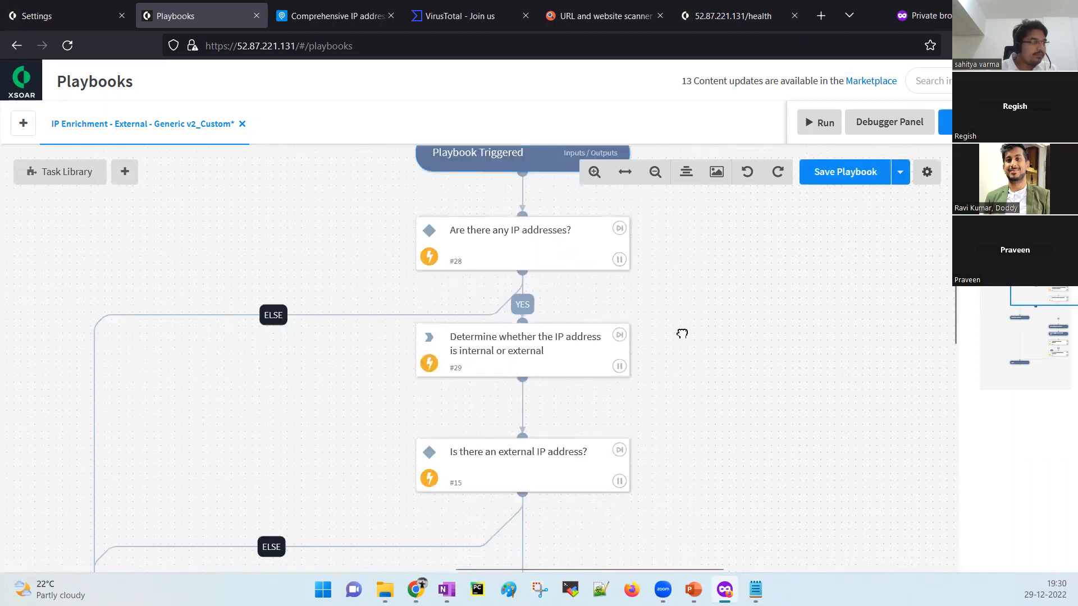
{"action": "left_click", "coordinate": [523, 397]}
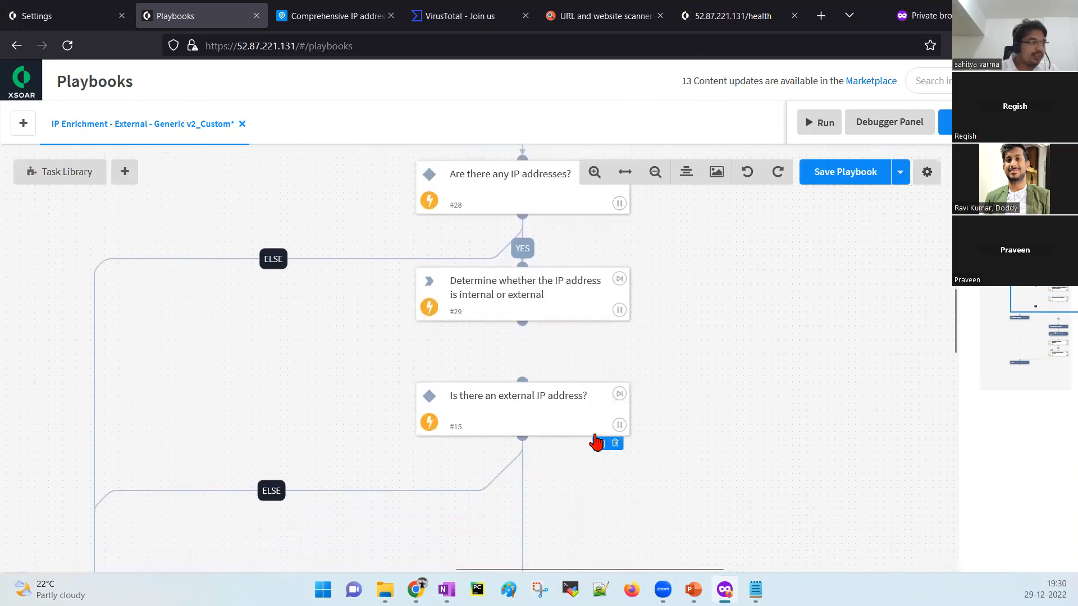
{"action": "left_click", "coordinate": [616, 446]}
Delete Enrich external IP addresses and connect task #29 to Enrich Using VirusTotal Private API.
{"action": "left_click_drag", "start_coordinate": [587, 380], "coordinate": [674, 305]}
{"action": "left_click_drag", "start_coordinate": [725, 412], "coordinate": [542, 480]}
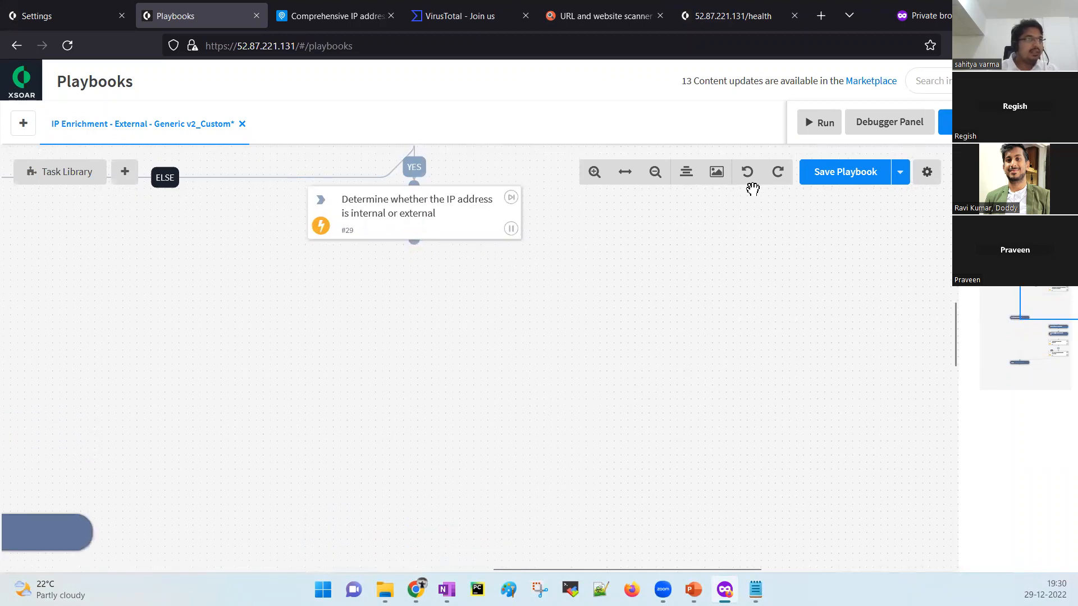
{"action": "left_click", "coordinate": [653, 174]}
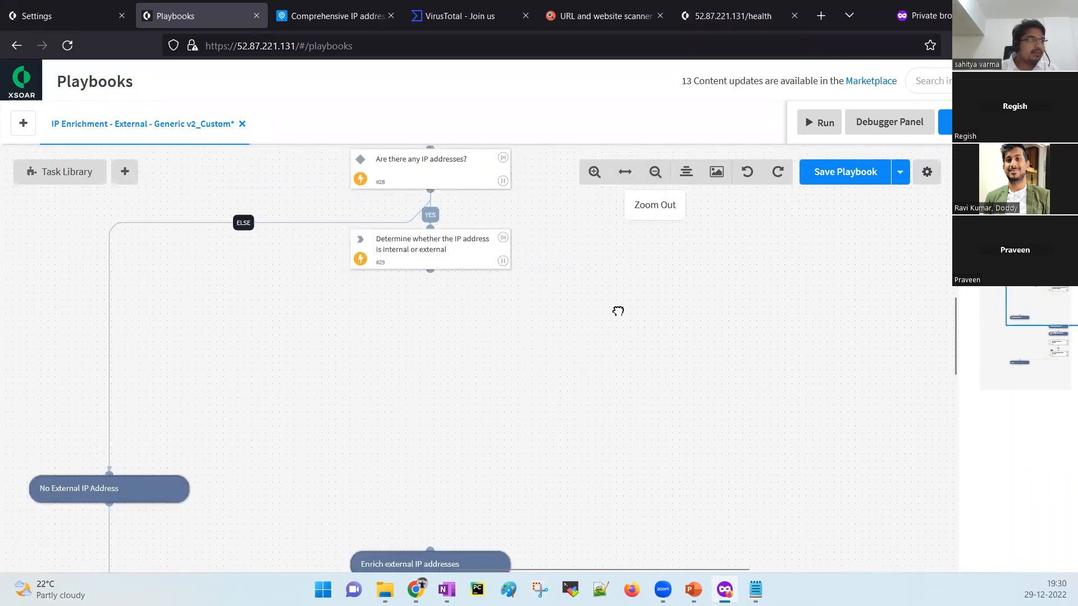
{"action": "scroll", "coordinate": [414, 272], "scroll_direction": "down", "scroll_amount": 1}
{"action": "left_click_drag", "start_coordinate": [429, 251], "coordinate": [415, 513]}
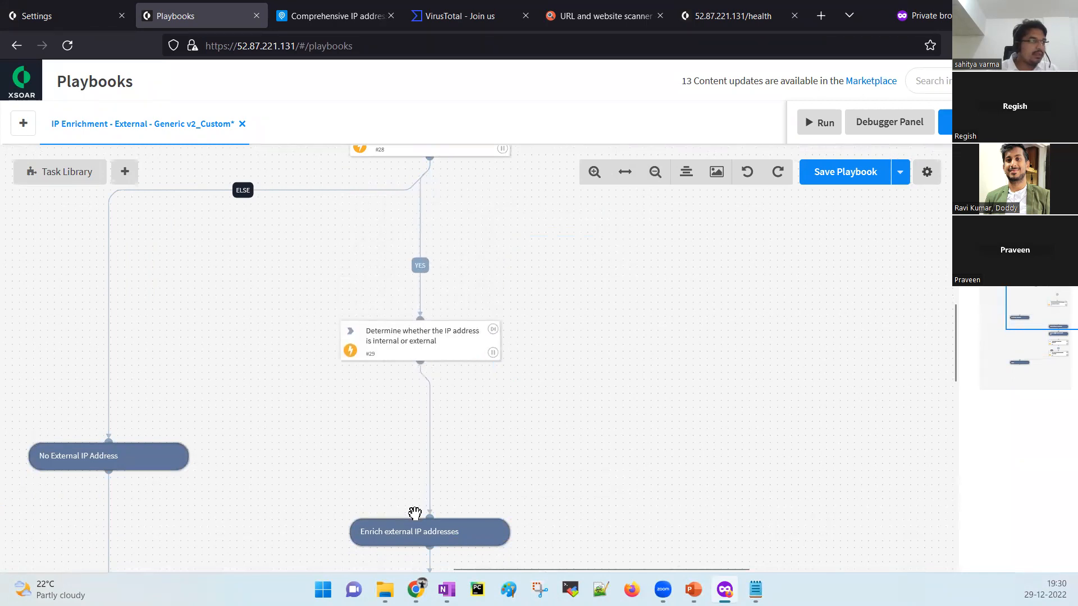
{"action": "left_click_drag", "start_coordinate": [566, 472], "coordinate": [592, 292]}
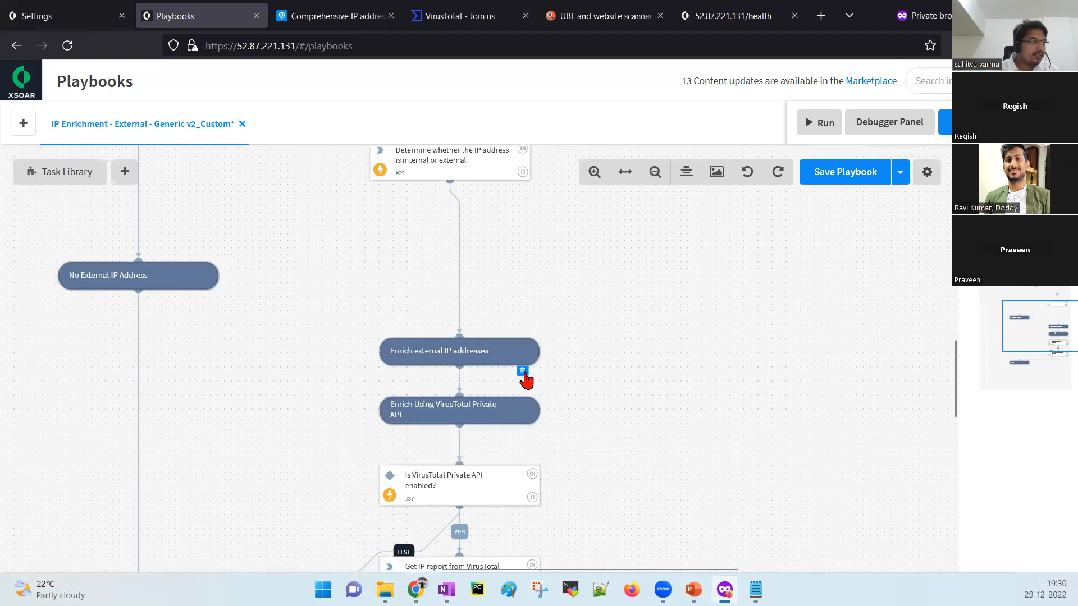
{"action": "left_click", "coordinate": [522, 372]}
{"action": "left_click_drag", "start_coordinate": [450, 182], "coordinate": [448, 383]}
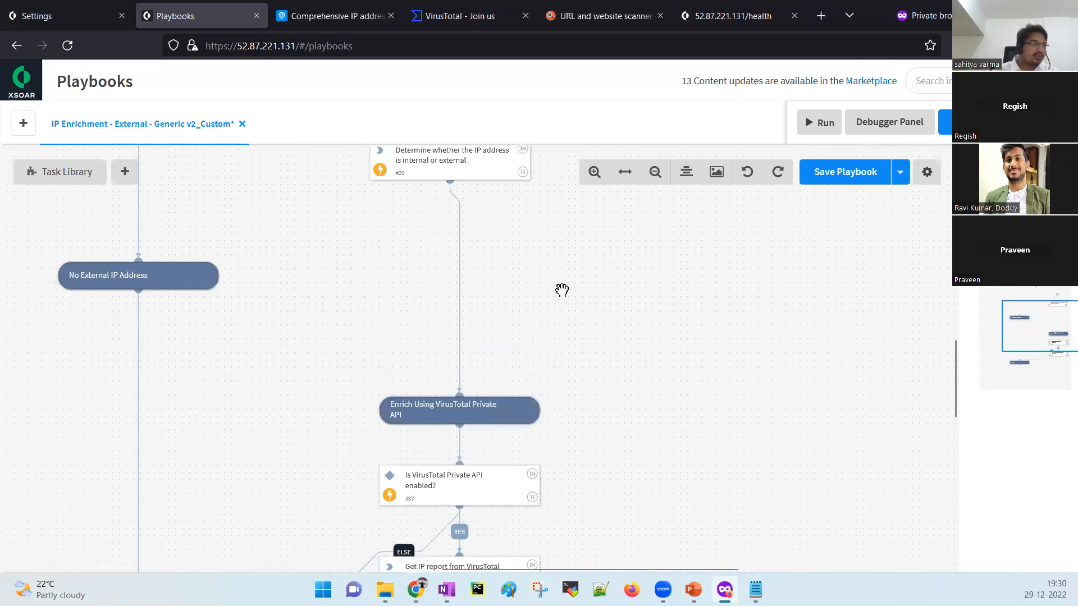
Auto-align the playbook layout and reopen its inputs and outputs.
{"action": "scroll", "coordinate": [562, 290], "scroll_direction": "up", "scroll_amount": 3}
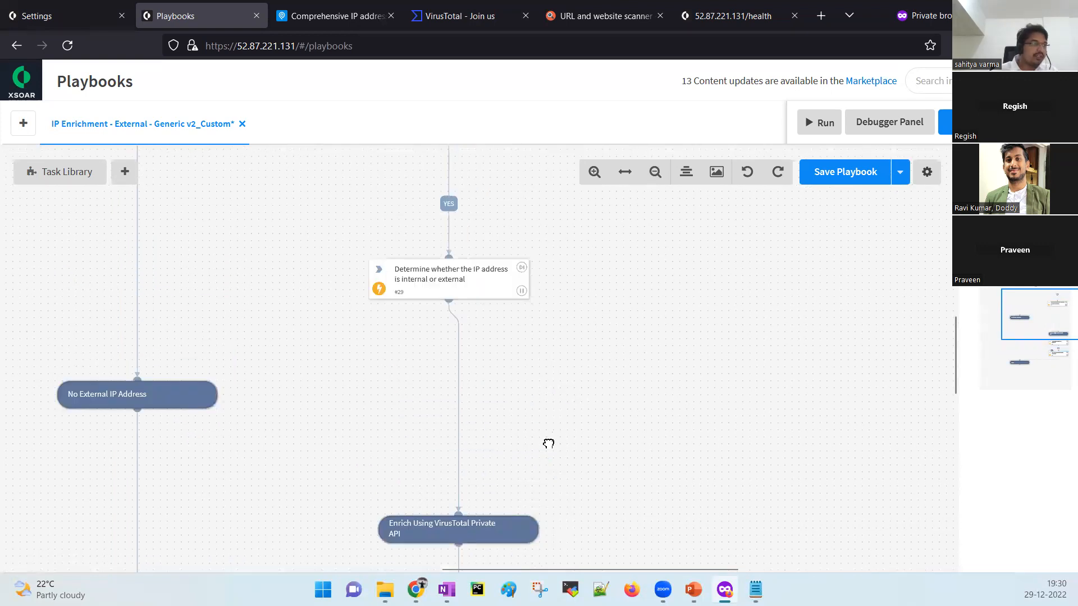
{"action": "left_click", "coordinate": [593, 172]}
{"action": "scroll", "coordinate": [599, 393], "scroll_direction": "up", "scroll_amount": 5}
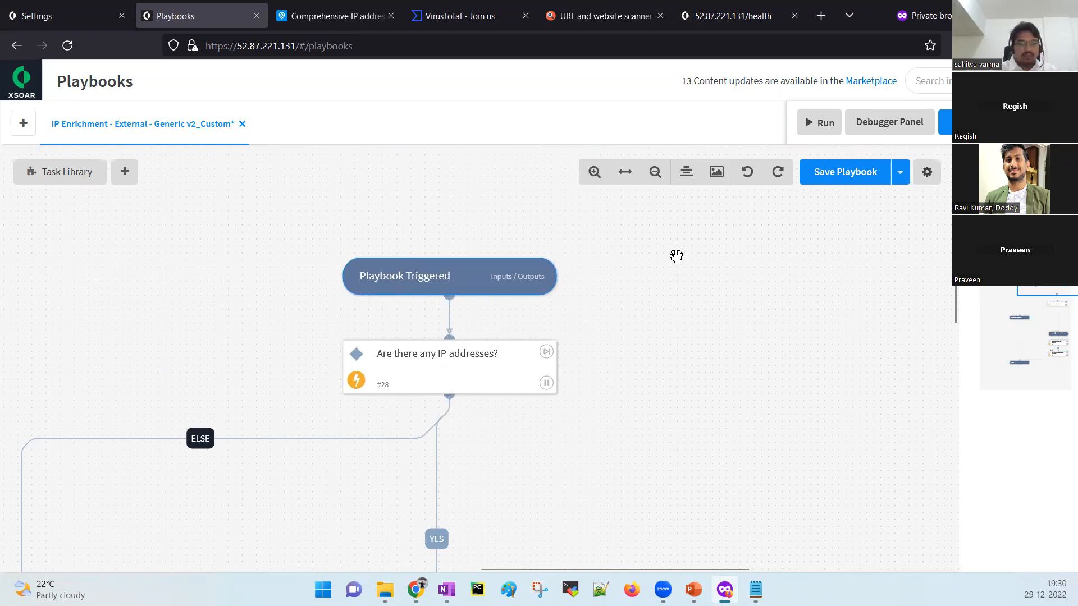
{"action": "left_click", "coordinate": [687, 174]}
{"action": "left_click_drag", "start_coordinate": [689, 368], "coordinate": [570, 345]}
{"action": "left_click", "coordinate": [371, 207]}
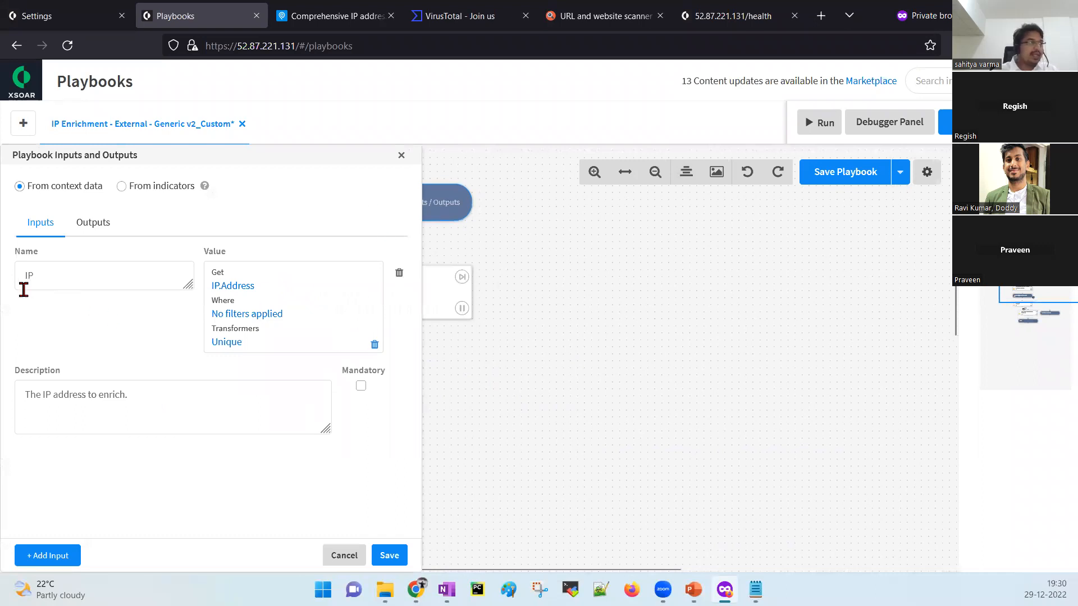
Check the IP input's name, then close the Playbook Inputs and Outputs panel.
{"action": "left_click_drag", "start_coordinate": [41, 278], "coordinate": [13, 277]}
{"action": "left_click", "coordinate": [70, 280]}
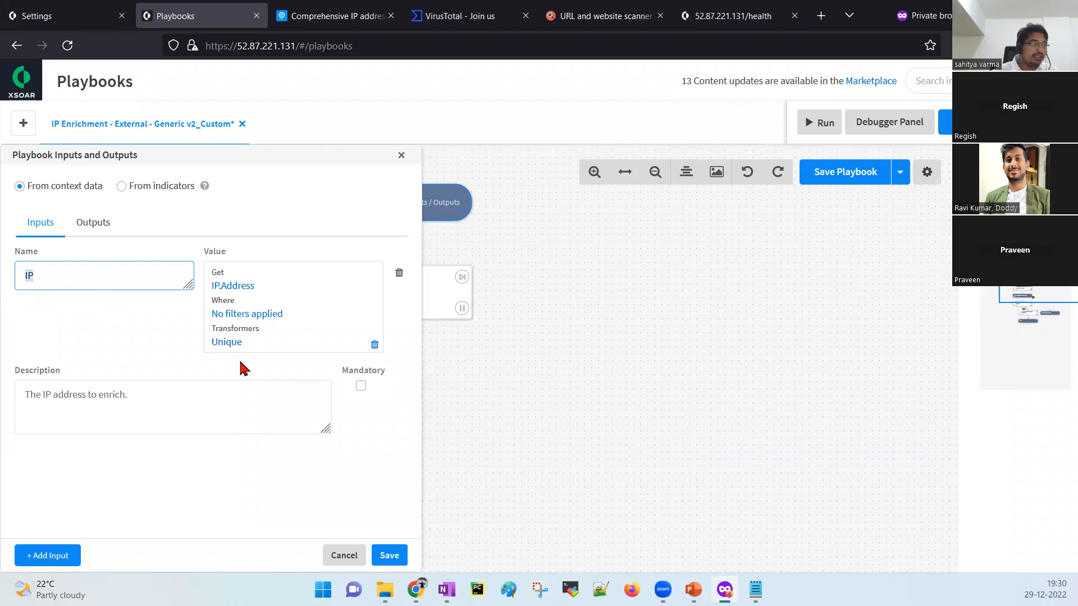
{"action": "left_click", "coordinate": [401, 155]}
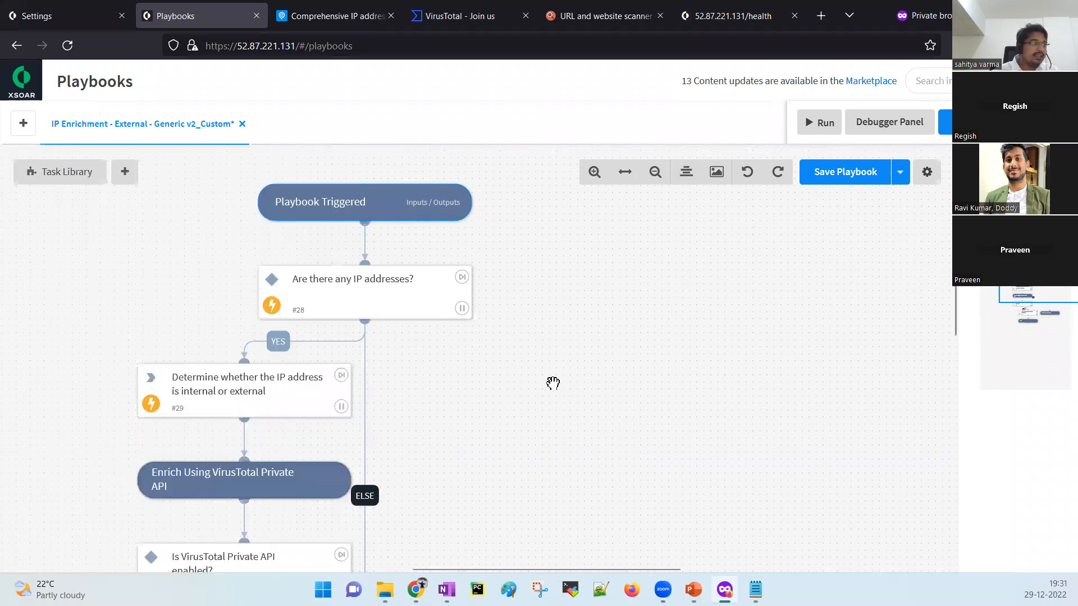
Delete task #29 and link task #28's yes branch to Enrich Using VirusTotal Private API.
{"action": "left_click_drag", "start_coordinate": [553, 380], "coordinate": [619, 266]}
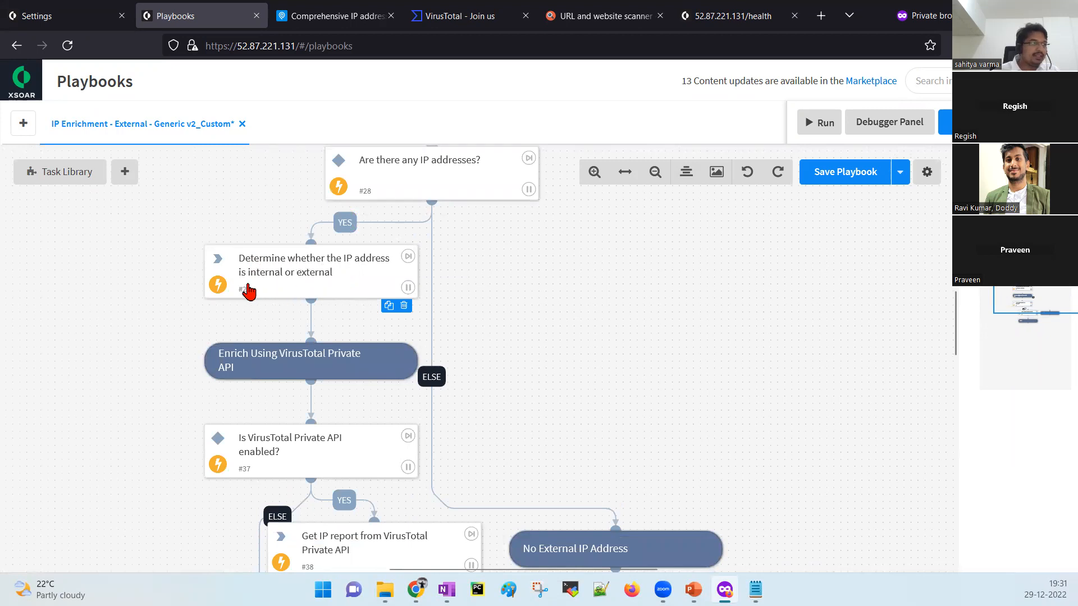
{"action": "left_click", "coordinate": [403, 307]}
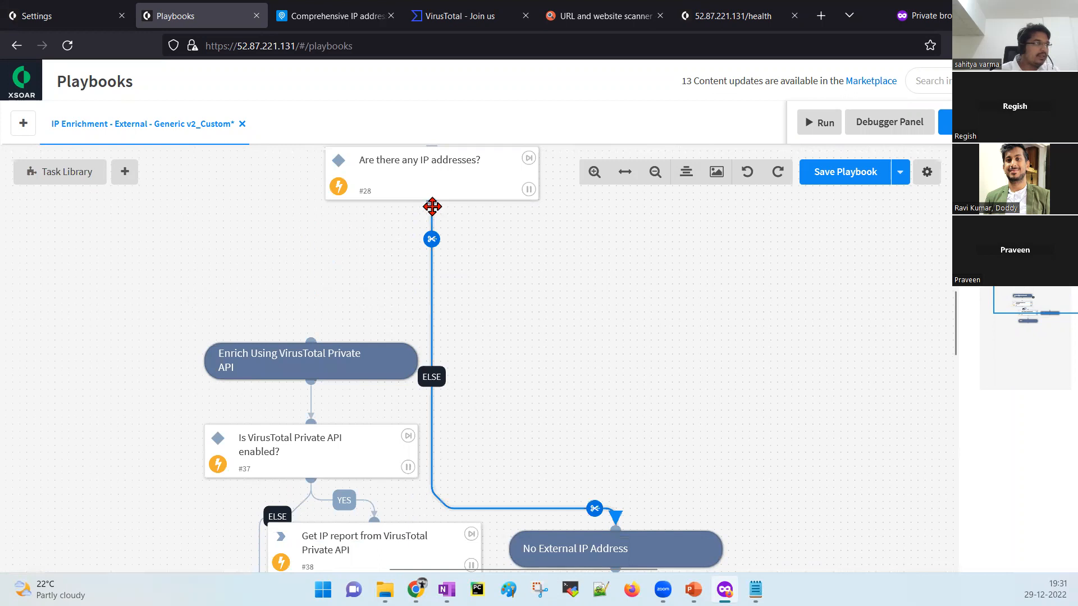
{"action": "left_click_drag", "start_coordinate": [427, 206], "coordinate": [311, 341]}
{"action": "left_click", "coordinate": [422, 330]}
{"action": "left_click", "coordinate": [716, 401]}
Delete the No External IP Address task and auto-align the playbook layout.
{"action": "scroll", "coordinate": [563, 291], "scroll_direction": "down", "scroll_amount": 2}
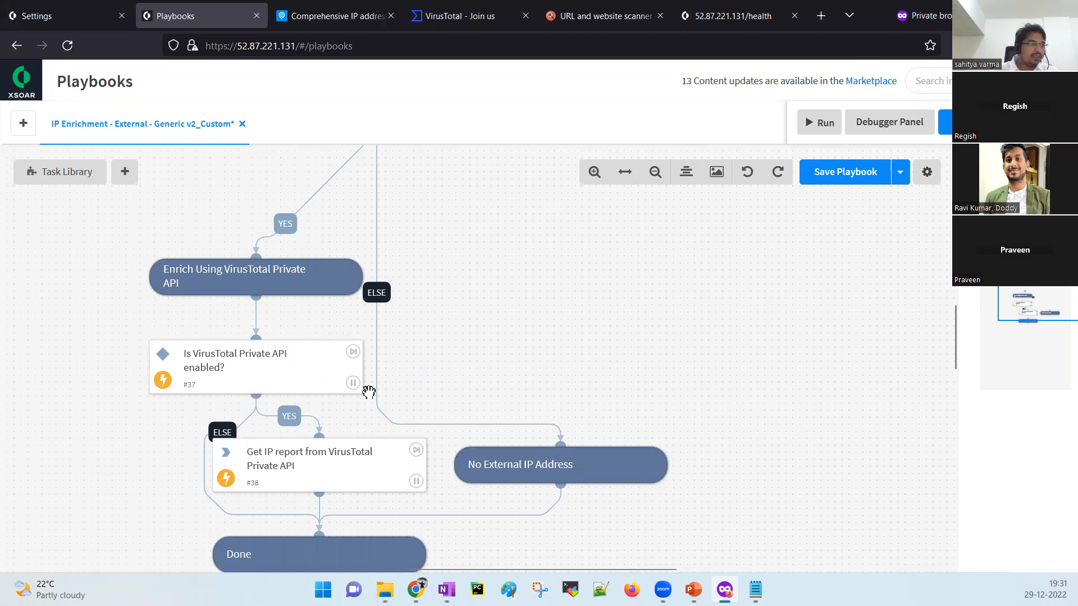
{"action": "left_click", "coordinate": [644, 491]}
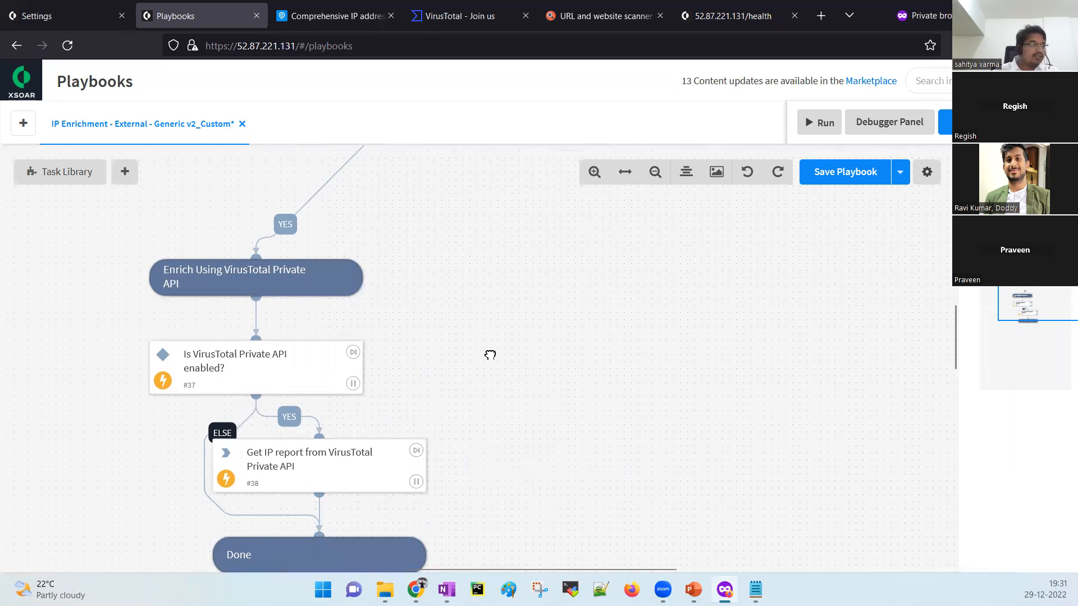
{"action": "left_click", "coordinate": [683, 174]}
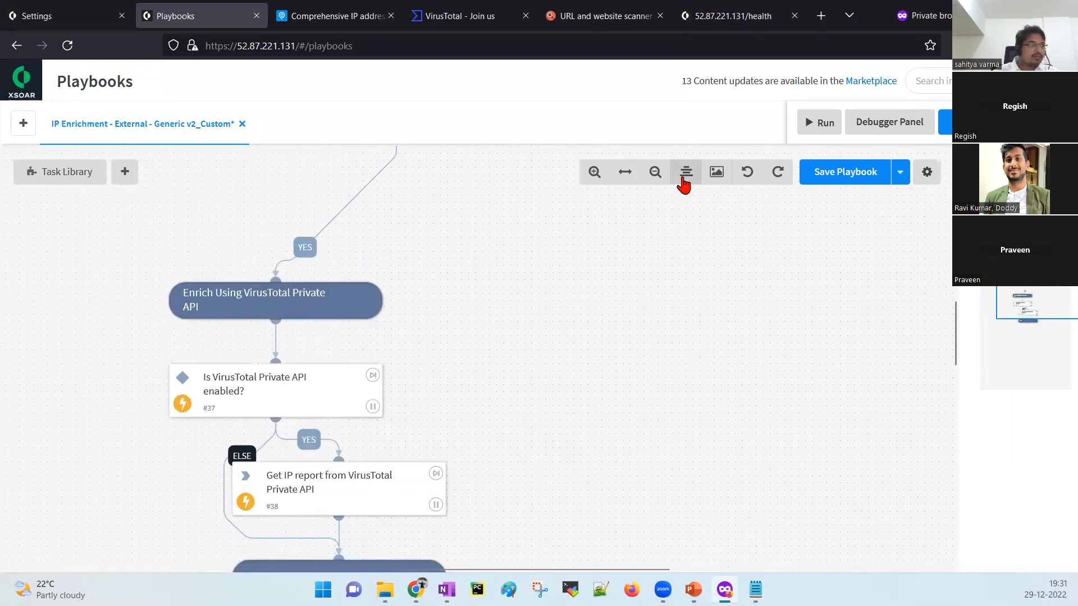
Connect task #28's else branch to Done, auto-align the layout, and save the playbook.
{"action": "scroll", "coordinate": [333, 306], "scroll_direction": "up", "scroll_amount": 3}
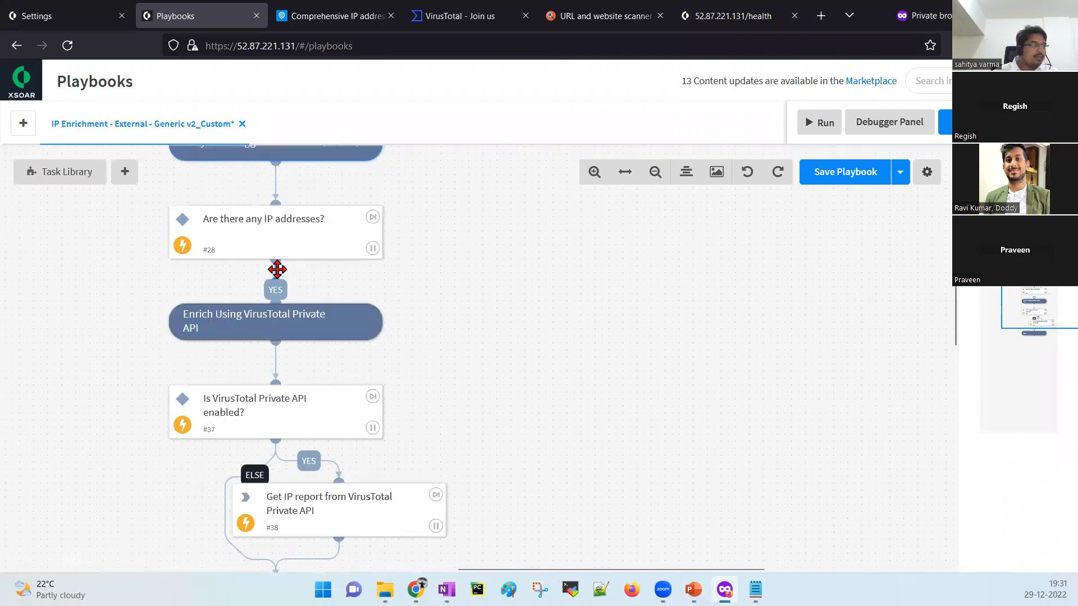
{"action": "mouse_move", "coordinate": [276, 263]}
{"action": "left_click_drag", "start_coordinate": [450, 341], "coordinate": [373, 289]}
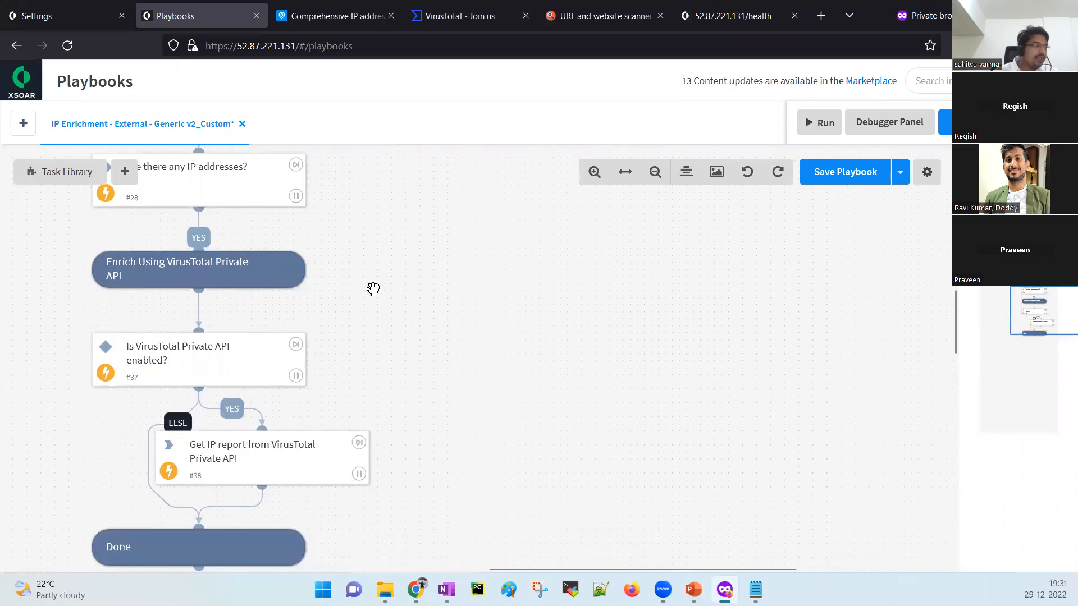
{"action": "left_click_drag", "start_coordinate": [211, 210], "coordinate": [233, 541]}
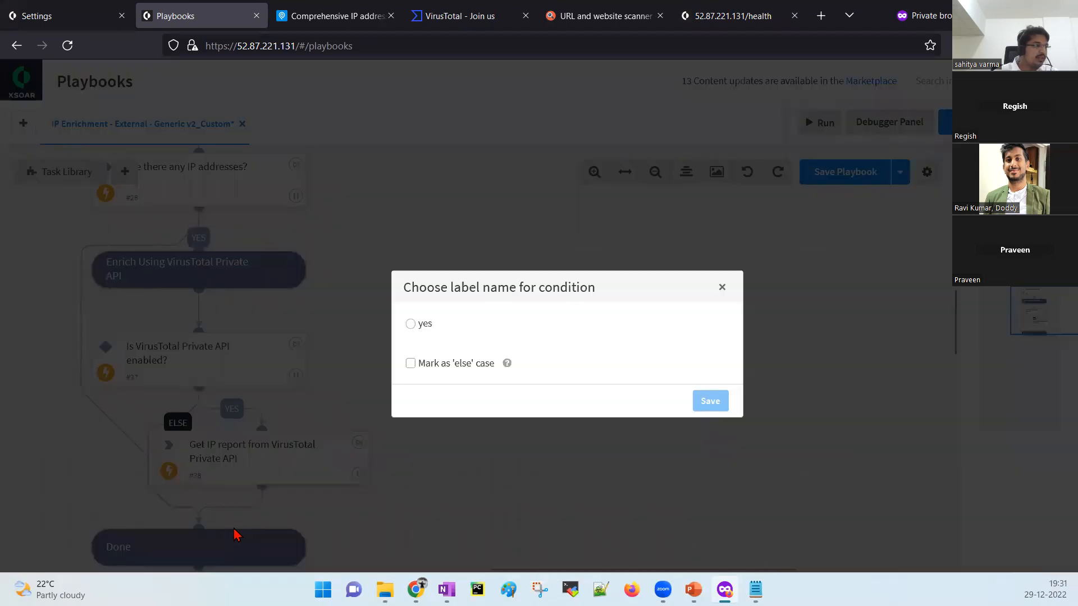
{"action": "left_click", "coordinate": [486, 366]}
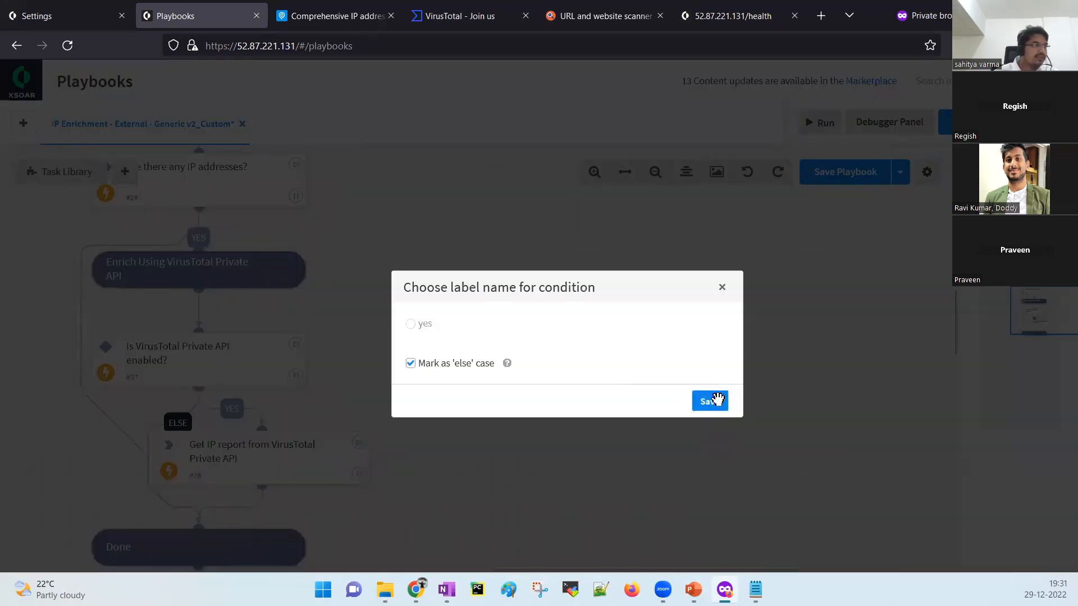
{"action": "left_click", "coordinate": [710, 401]}
{"action": "left_click", "coordinate": [687, 174]}
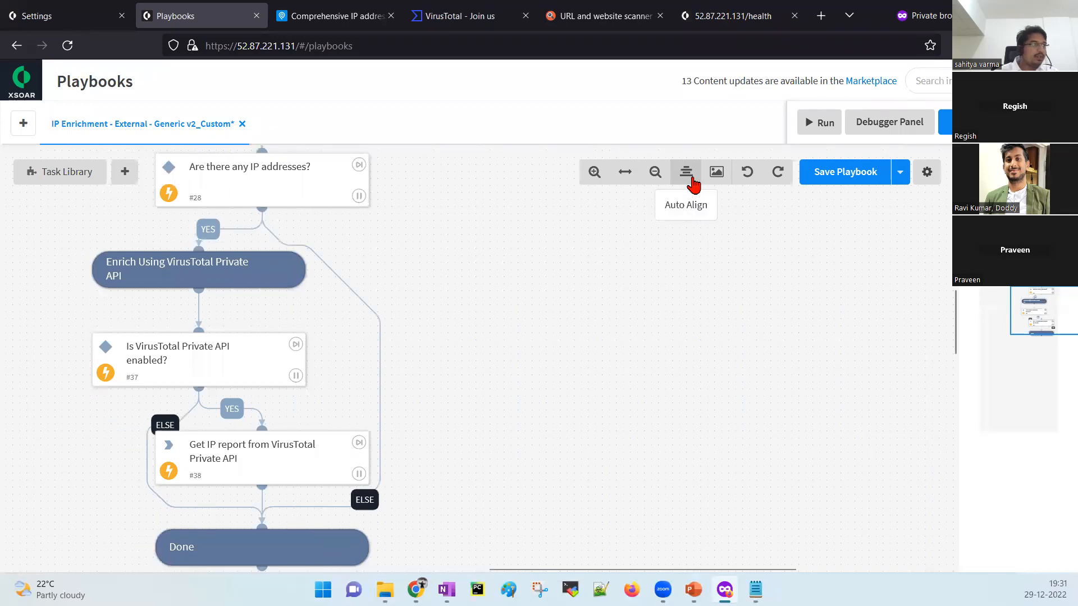
{"action": "left_click", "coordinate": [836, 176]}
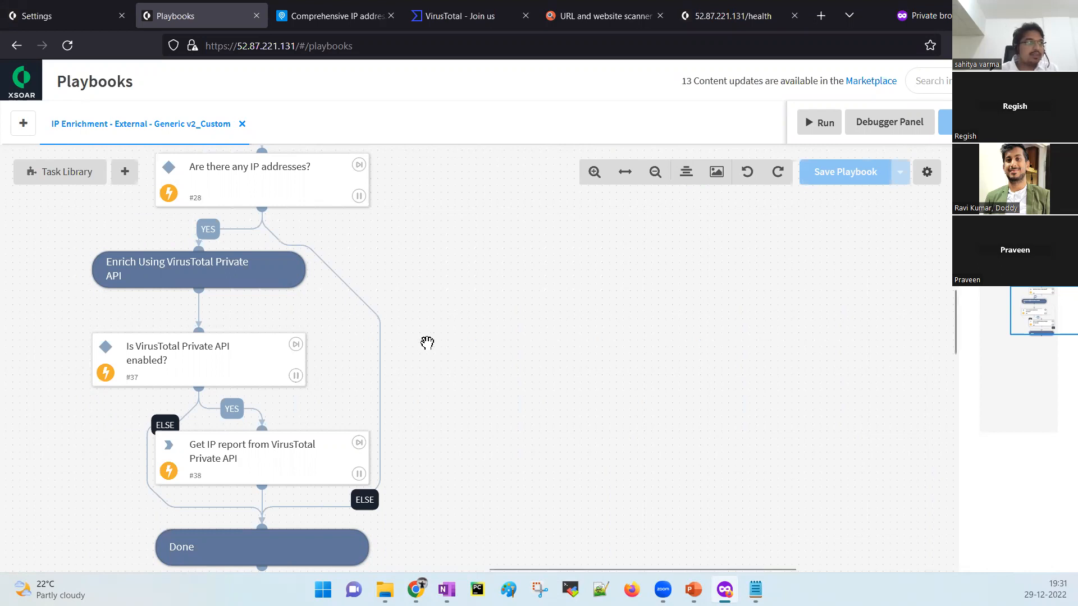
Swap the Playbook Triggered IP input for a new IP input with value 8.8.8.8, then save.
{"action": "left_click_drag", "start_coordinate": [430, 268], "coordinate": [482, 386]}
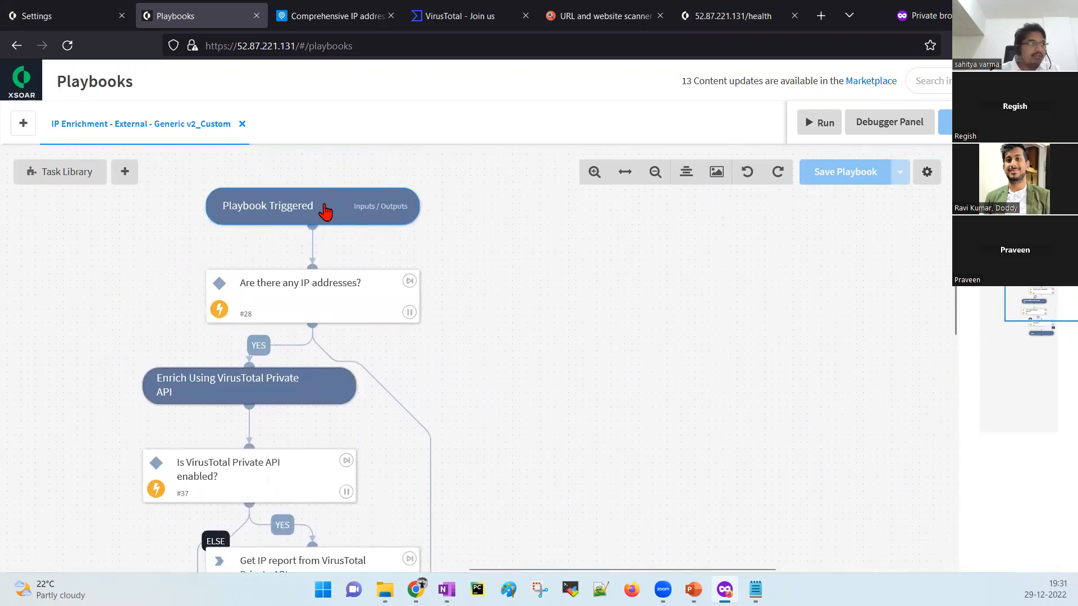
{"action": "left_click", "coordinate": [329, 211]}
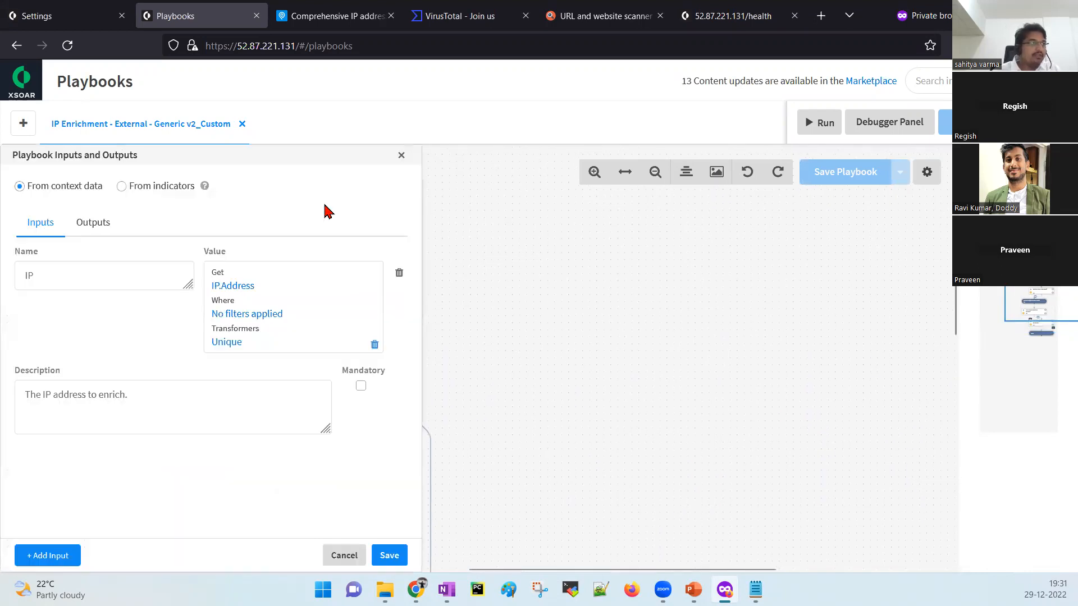
{"action": "left_click", "coordinate": [399, 274]}
{"action": "left_click", "coordinate": [239, 254]}
{"action": "left_click", "coordinate": [85, 281]}
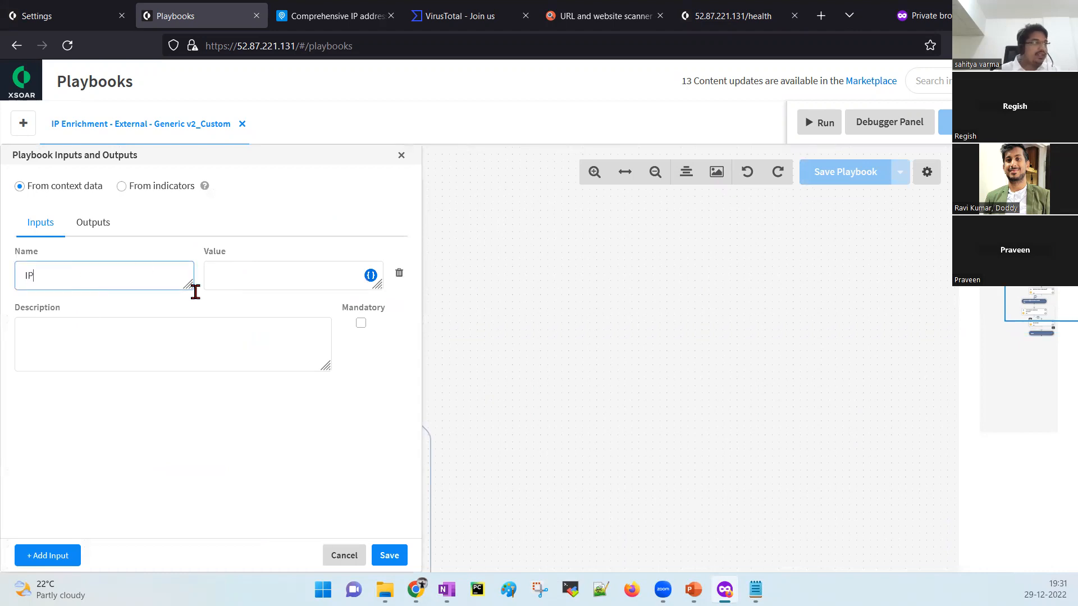
{"action": "left_click", "coordinate": [272, 272]}
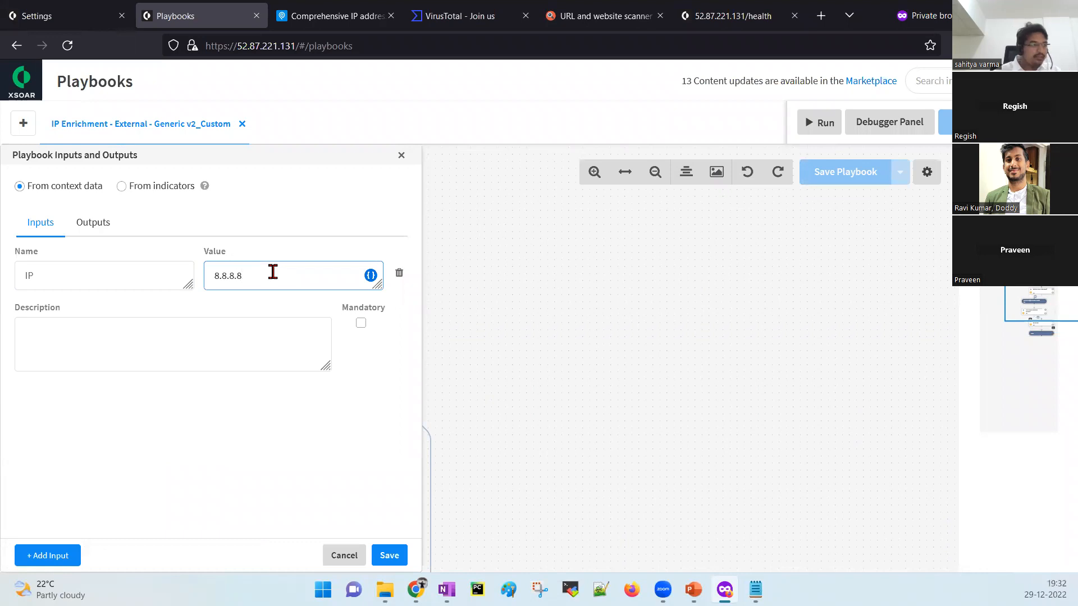
{"action": "left_click", "coordinate": [389, 555]}
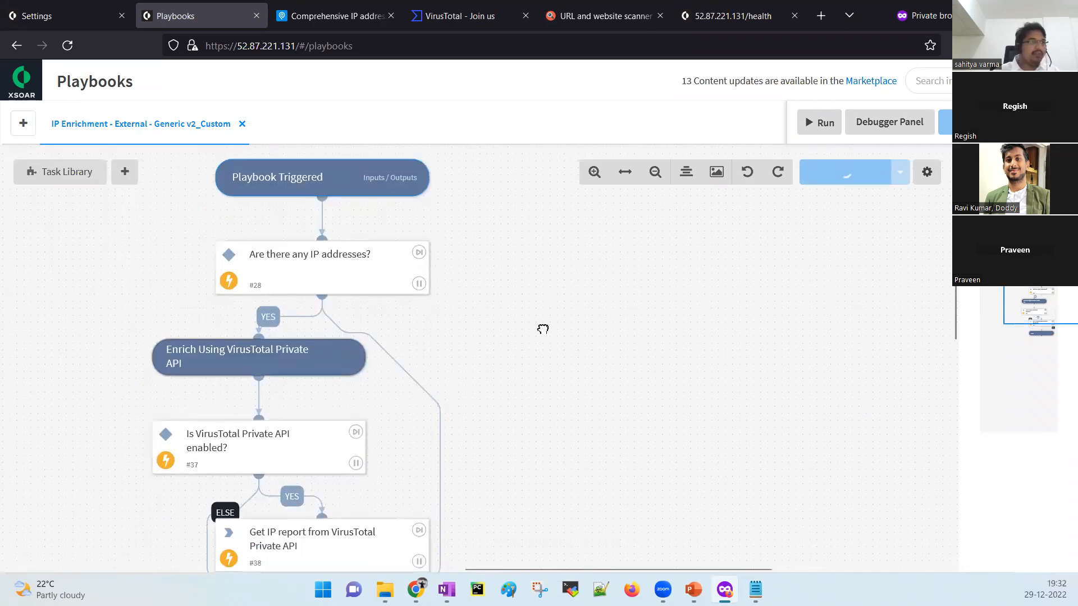
{"action": "left_click", "coordinate": [817, 175]}
{"action": "key", "text": "ctrl"}
{"action": "key", "text": "ctrl"}
{"action": "key", "text": "ctrl"}
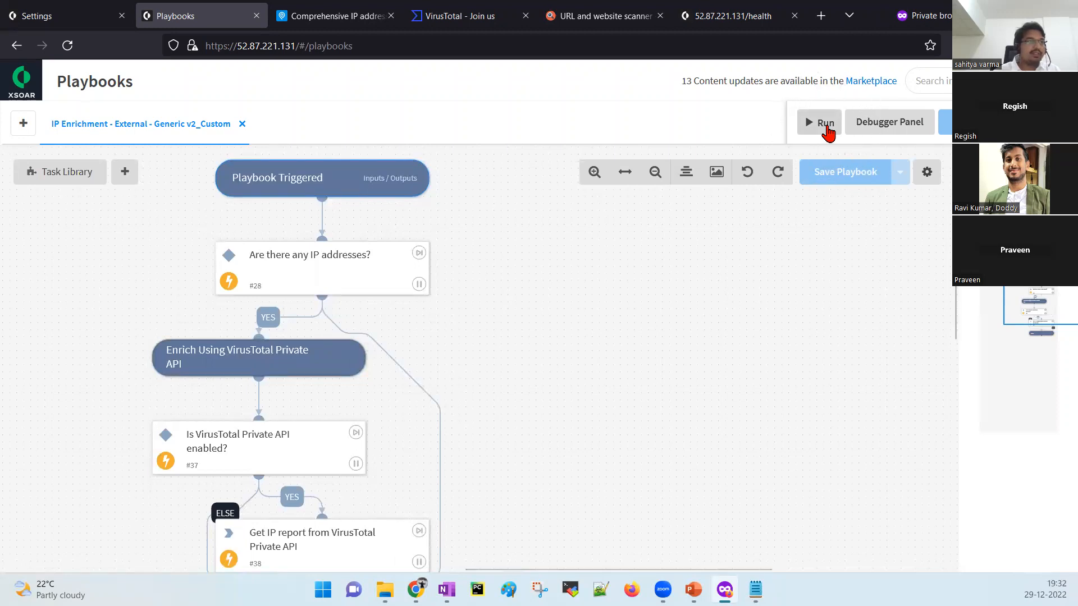
Test-run the playbook, review task #28's IP address check result, inspect the flow, then stop.
{"action": "left_click", "coordinate": [825, 124]}
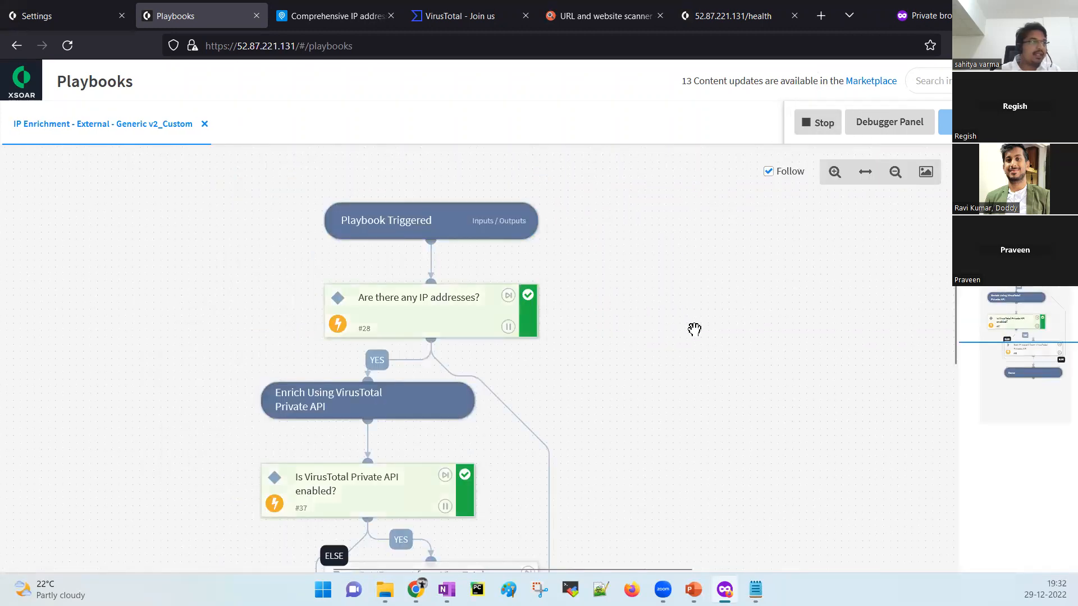
{"action": "left_click_drag", "start_coordinate": [694, 373], "coordinate": [710, 248]}
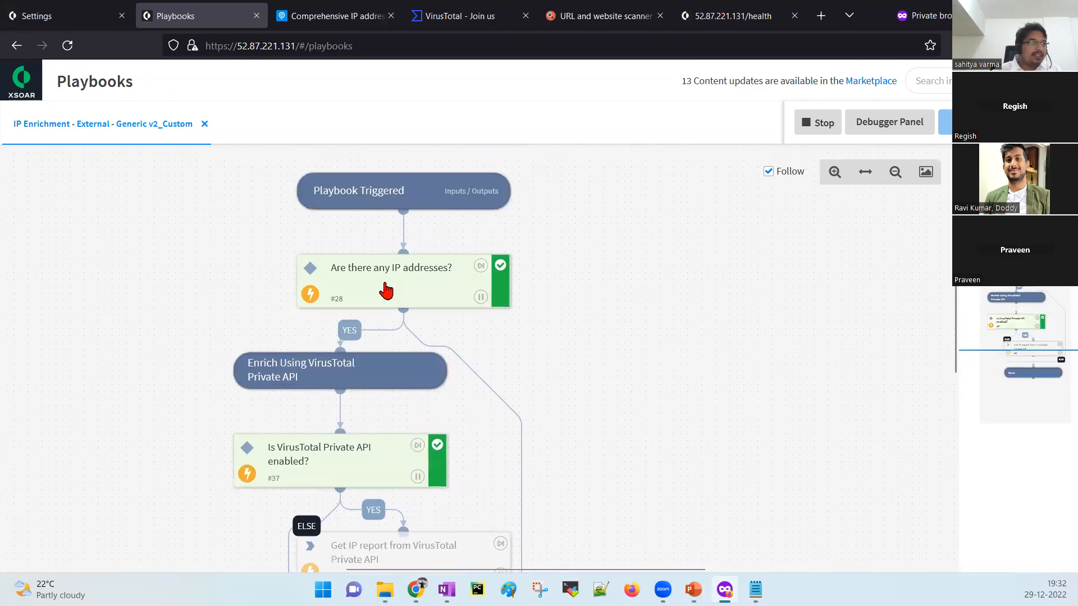
{"action": "left_click", "coordinate": [385, 290]}
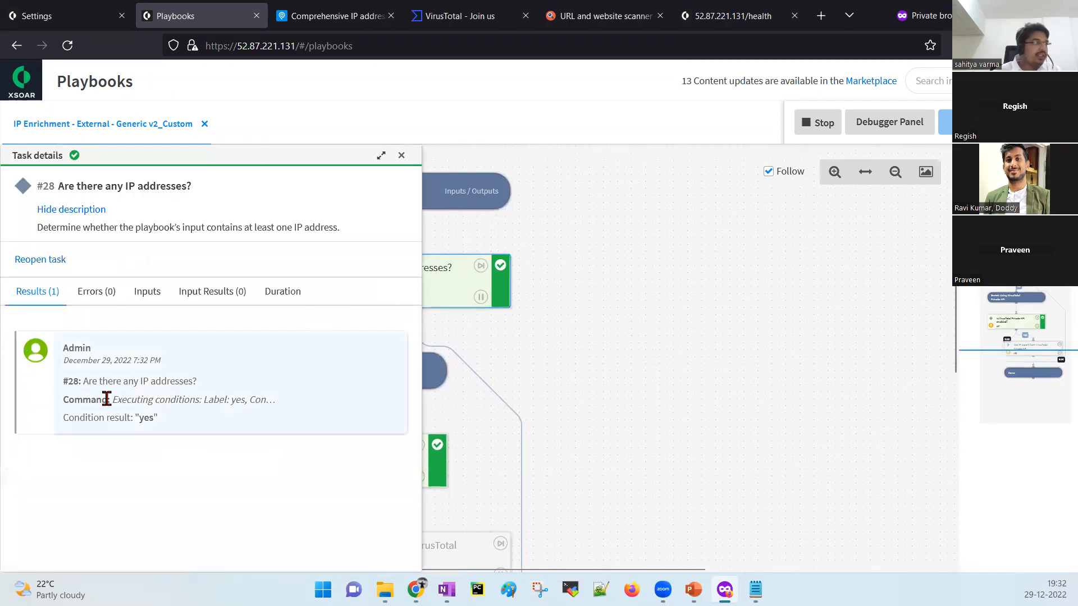
{"action": "left_click", "coordinate": [401, 156]}
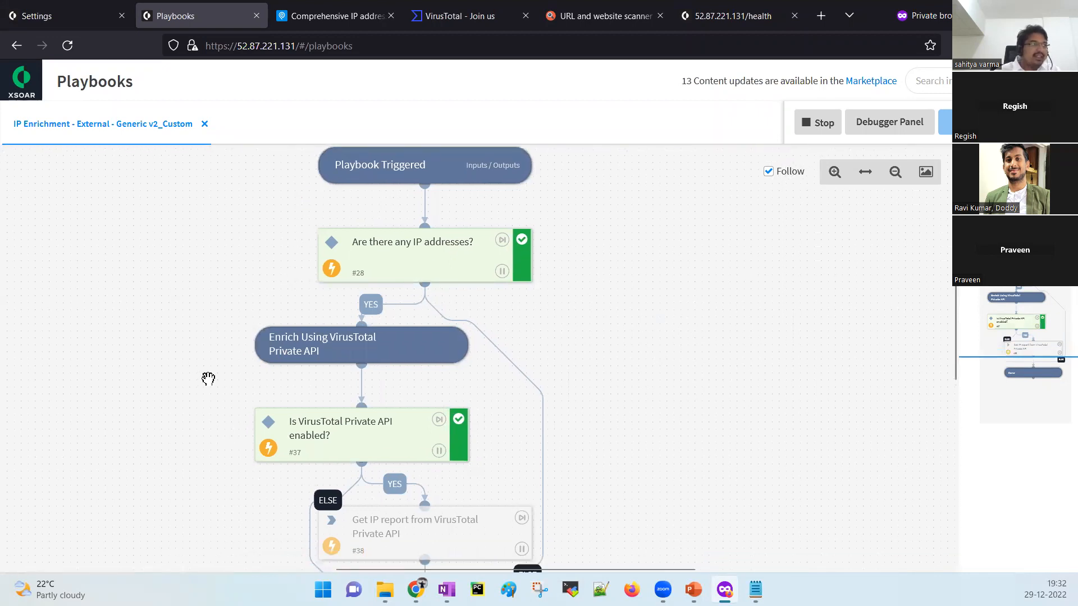
{"action": "left_click_drag", "start_coordinate": [207, 377], "coordinate": [230, 301]}
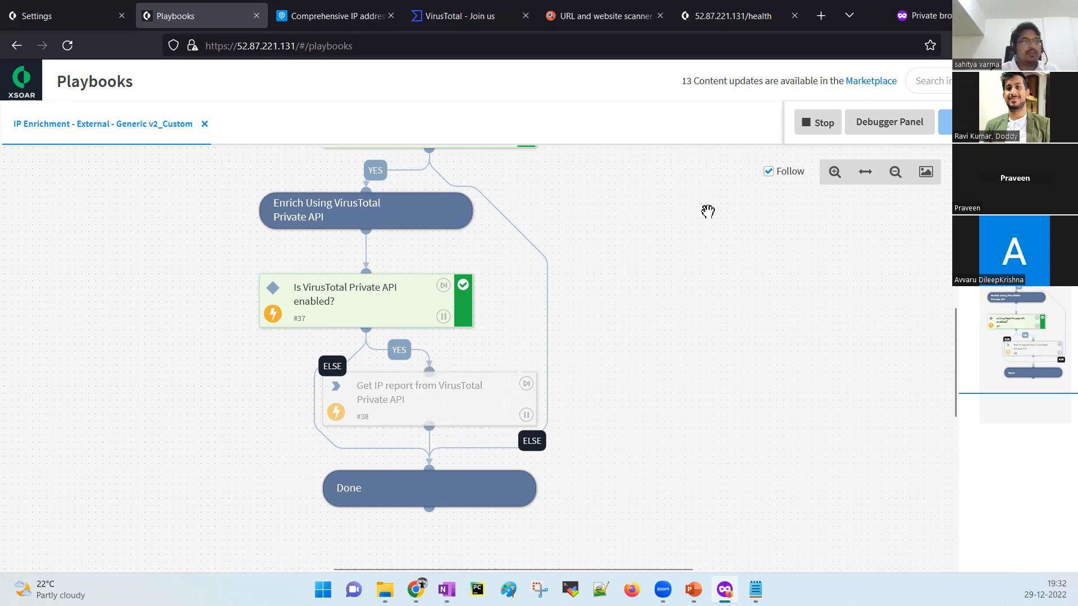
{"action": "left_click", "coordinate": [817, 123]}
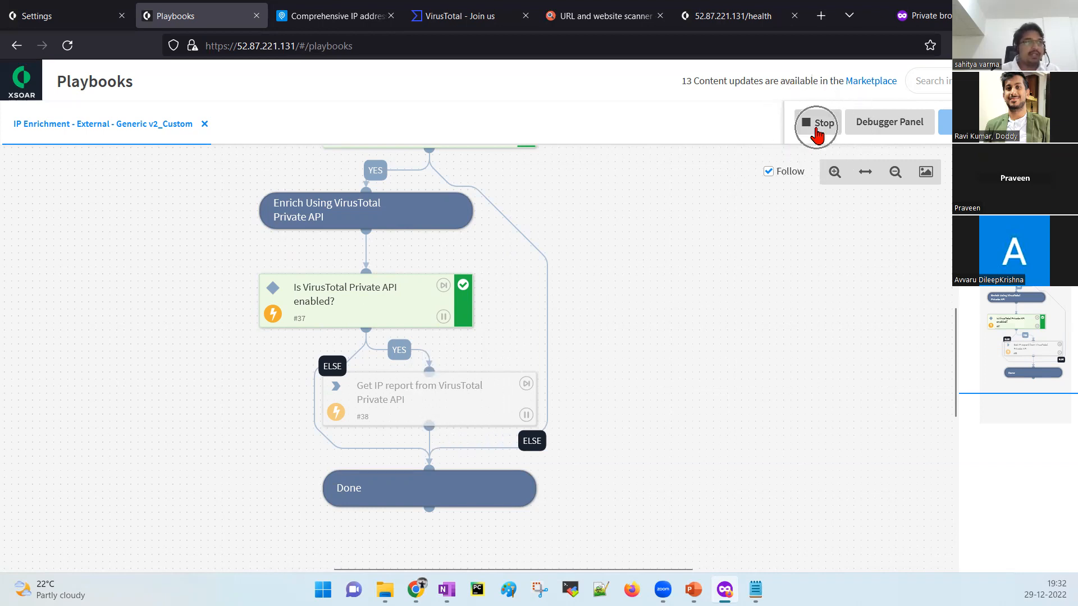
View task #38's report details, then open task #37 'Is VirusTotal Private API enabled?' settings.
{"action": "scroll", "coordinate": [662, 308], "scroll_direction": "down", "scroll_amount": 5}
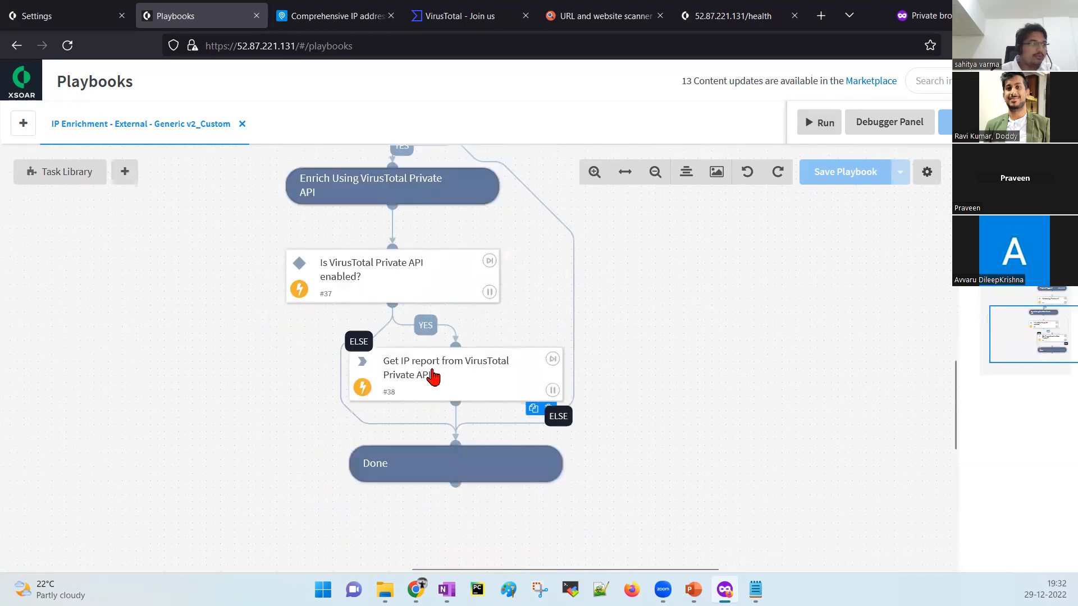
{"action": "left_click", "coordinate": [434, 378]}
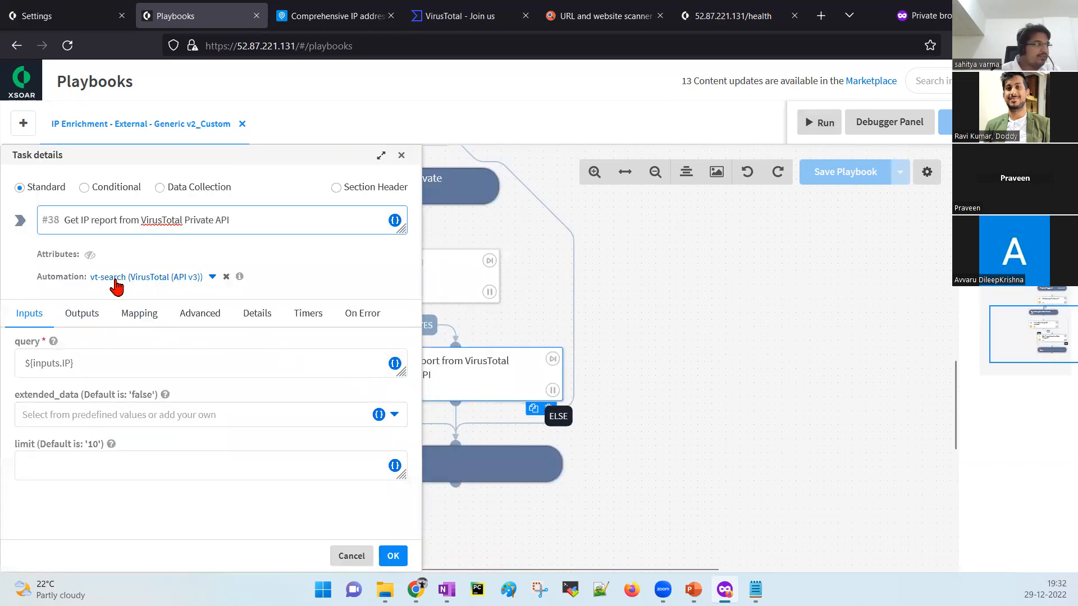
{"action": "left_click", "coordinate": [401, 155]}
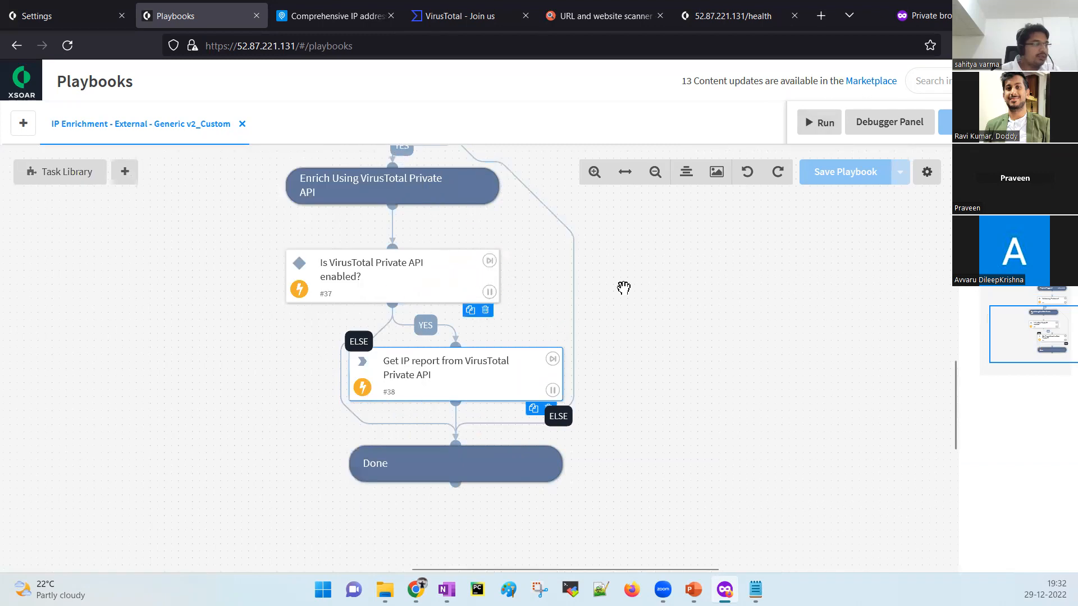
{"action": "left_click_drag", "start_coordinate": [624, 288], "coordinate": [706, 371]}
{"action": "mouse_move", "coordinate": [476, 364]}
{"action": "key", "text": "ctrl"}
{"action": "key", "text": "ctrl"}
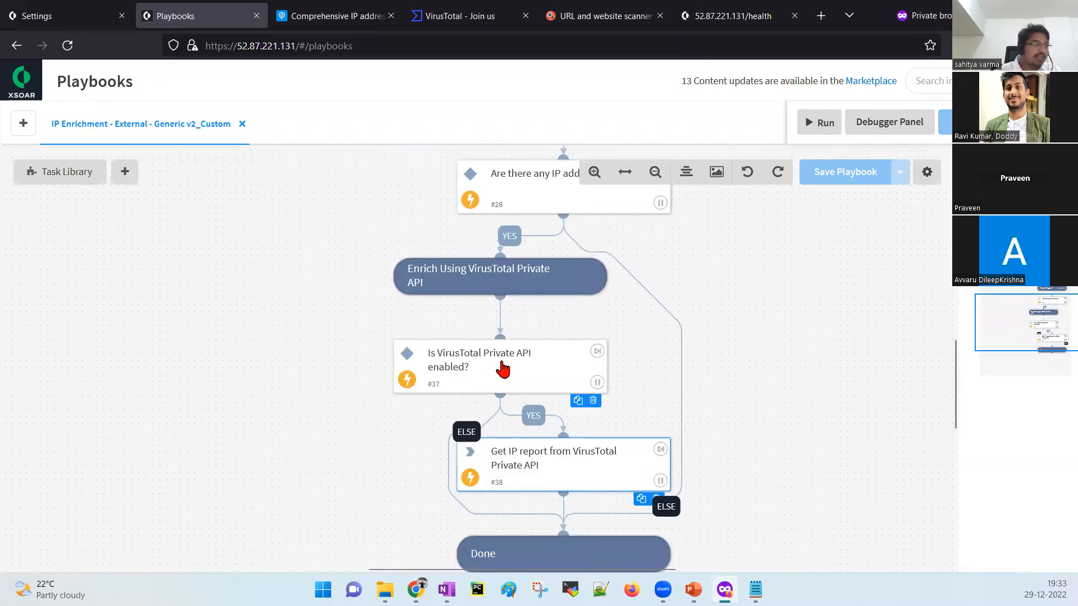
{"action": "left_click", "coordinate": [503, 369]}
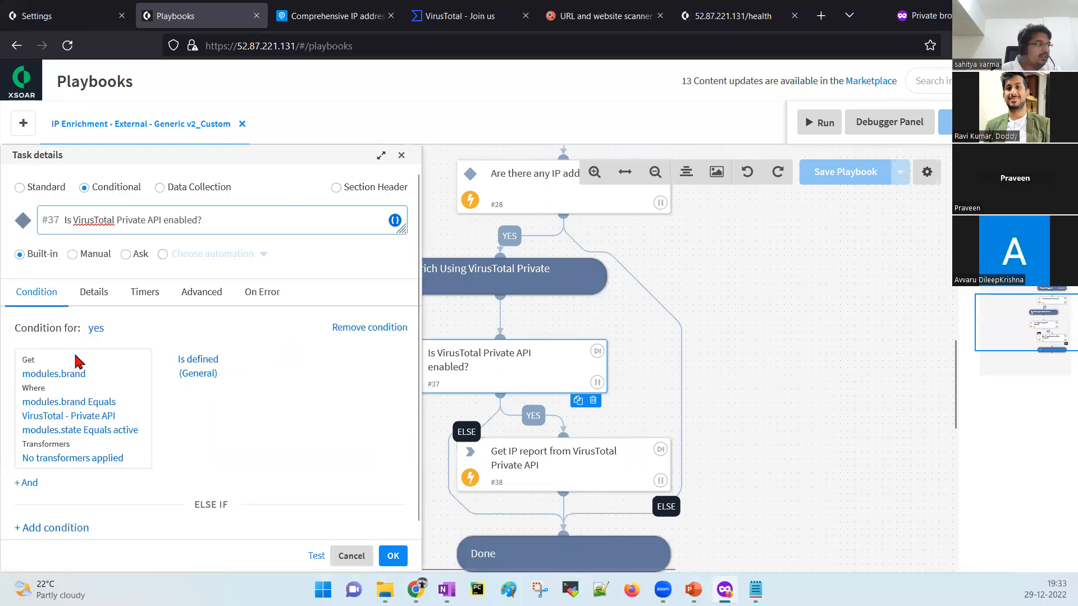
Change task #37's modules.brand filter value from 'VirusTotal - Private API' to 'VirusTotal'.
{"action": "left_click", "coordinate": [70, 379]}
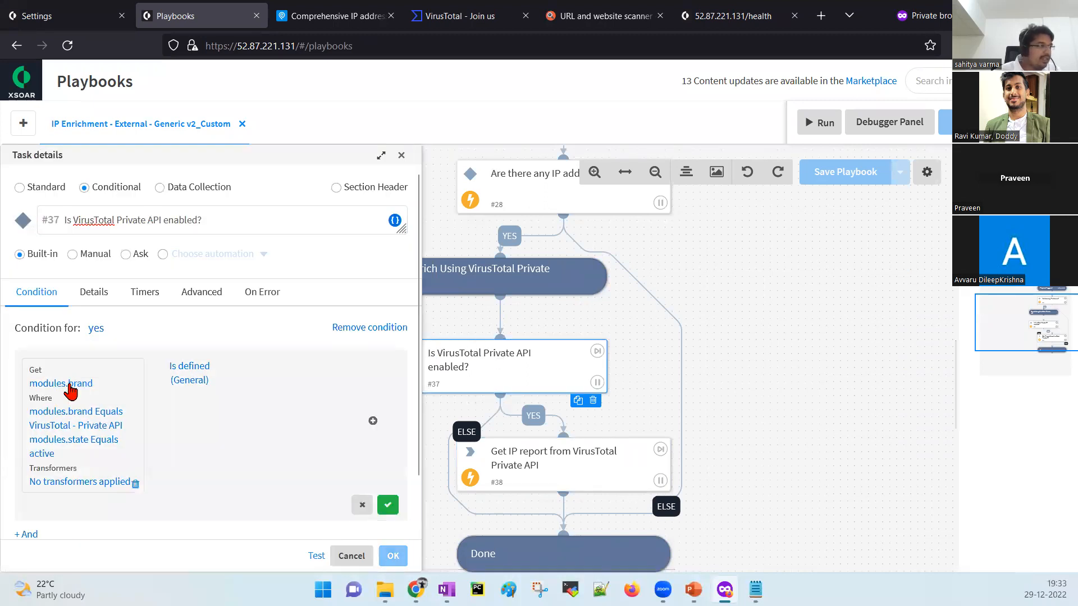
{"action": "left_click", "coordinate": [69, 411]}
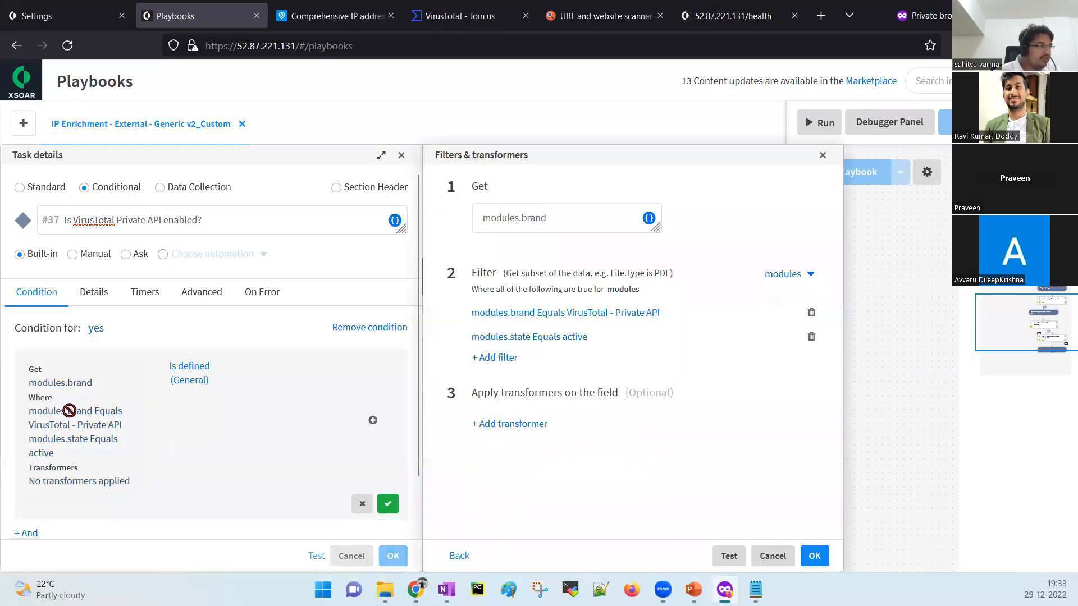
{"action": "left_click", "coordinate": [575, 314]}
{"action": "left_click_drag", "start_coordinate": [710, 327], "coordinate": [730, 355]}
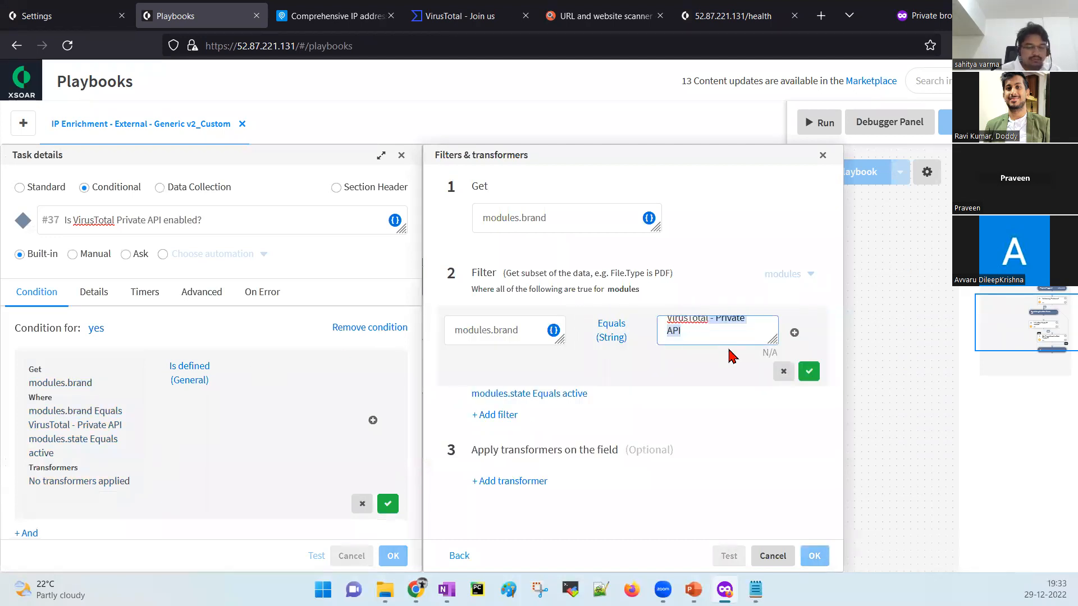
{"action": "key", "text": "BackSpace"}
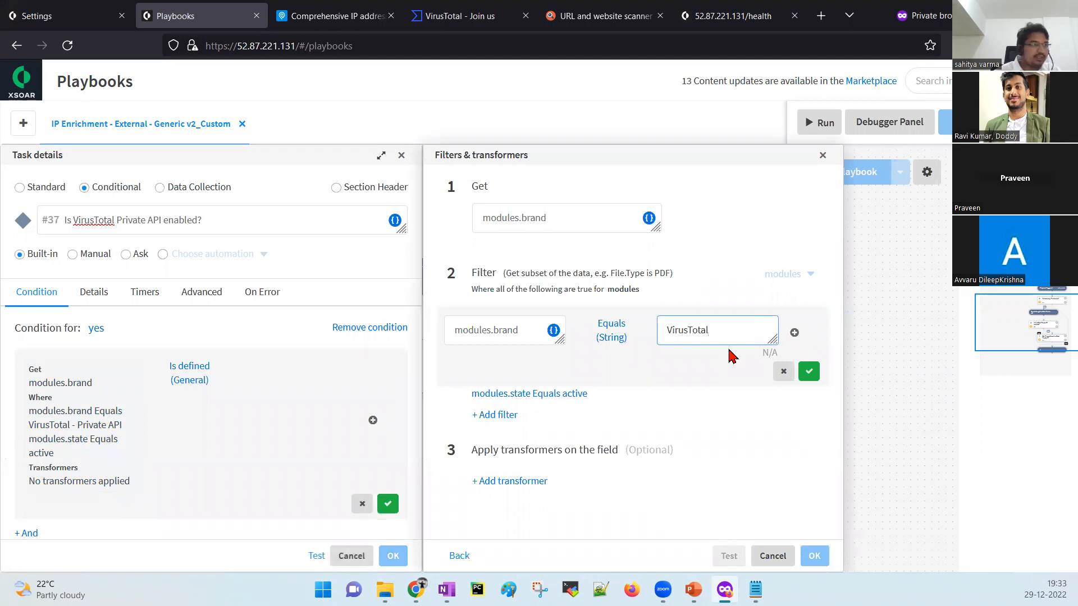
{"action": "left_click", "coordinate": [809, 371]}
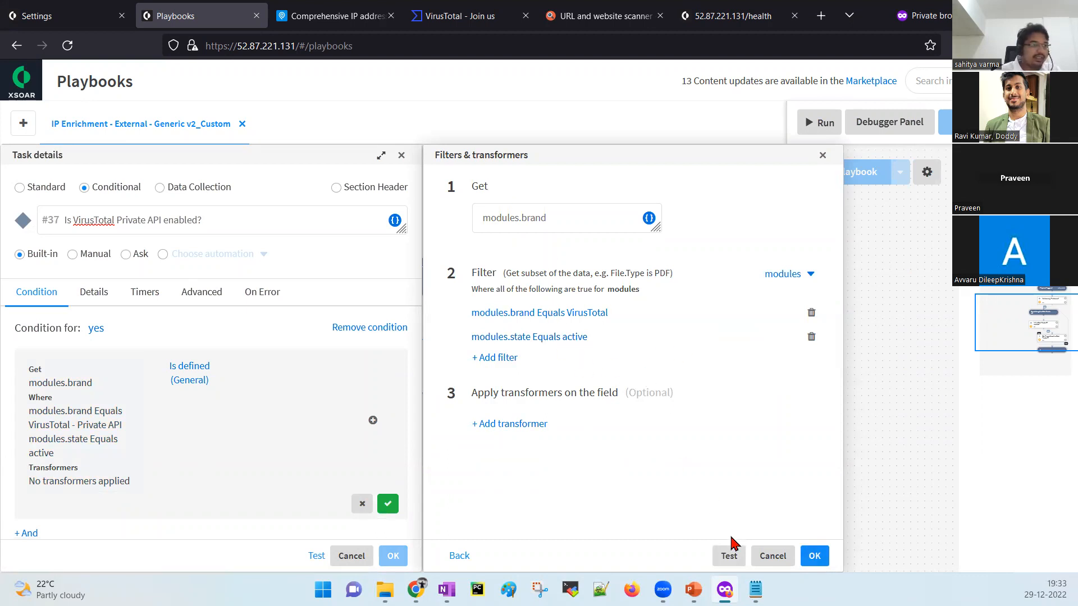
Test the brand filter against Playground investigation data, then apply the edited condition to the task.
{"action": "left_click", "coordinate": [729, 557]}
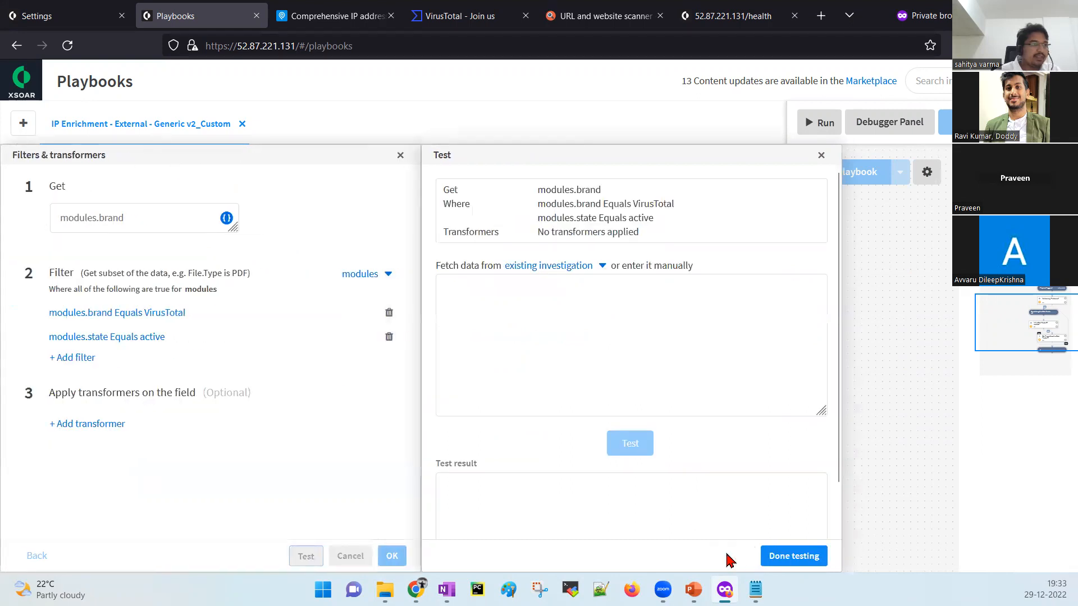
{"action": "left_click", "coordinate": [571, 270]}
{"action": "left_click", "coordinate": [572, 270]}
{"action": "left_click", "coordinate": [572, 269]}
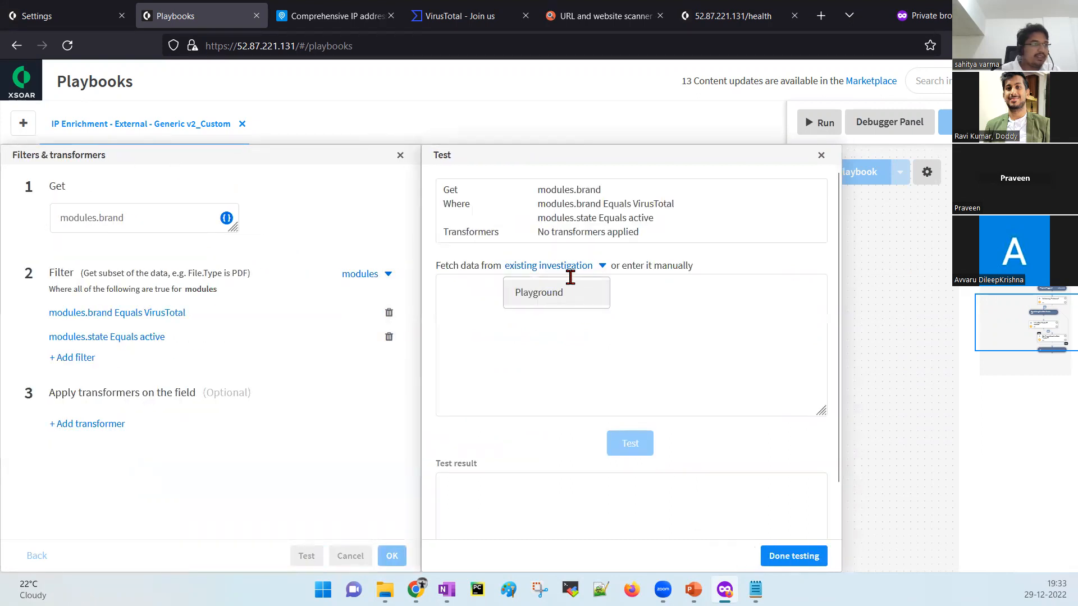
{"action": "left_click", "coordinate": [565, 290]}
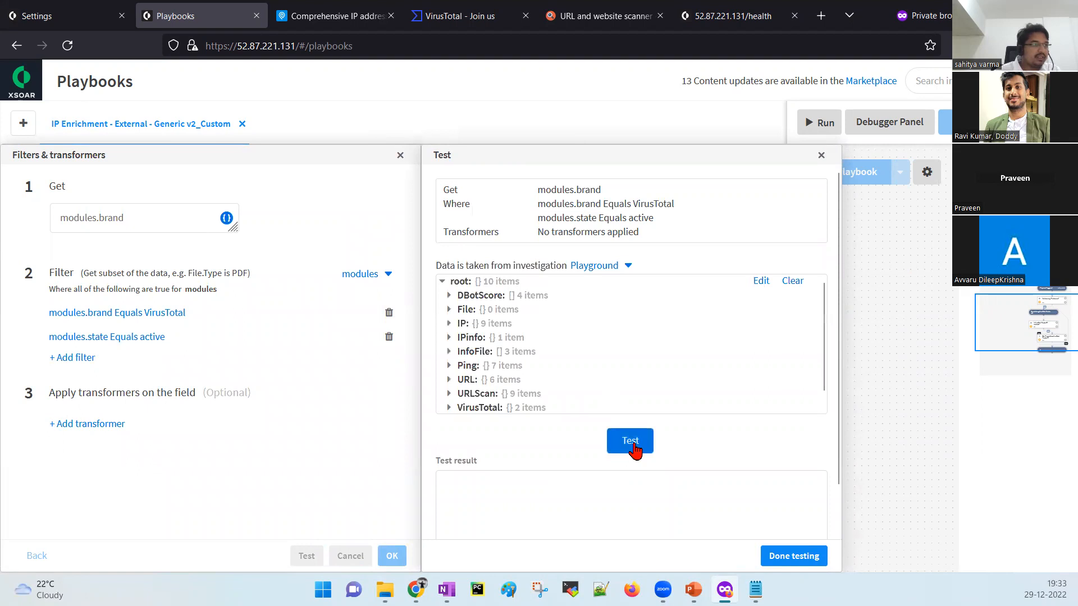
{"action": "left_click", "coordinate": [636, 444]}
{"action": "left_click", "coordinate": [600, 275]}
{"action": "left_click", "coordinate": [584, 299]}
{"action": "left_click", "coordinate": [794, 555]}
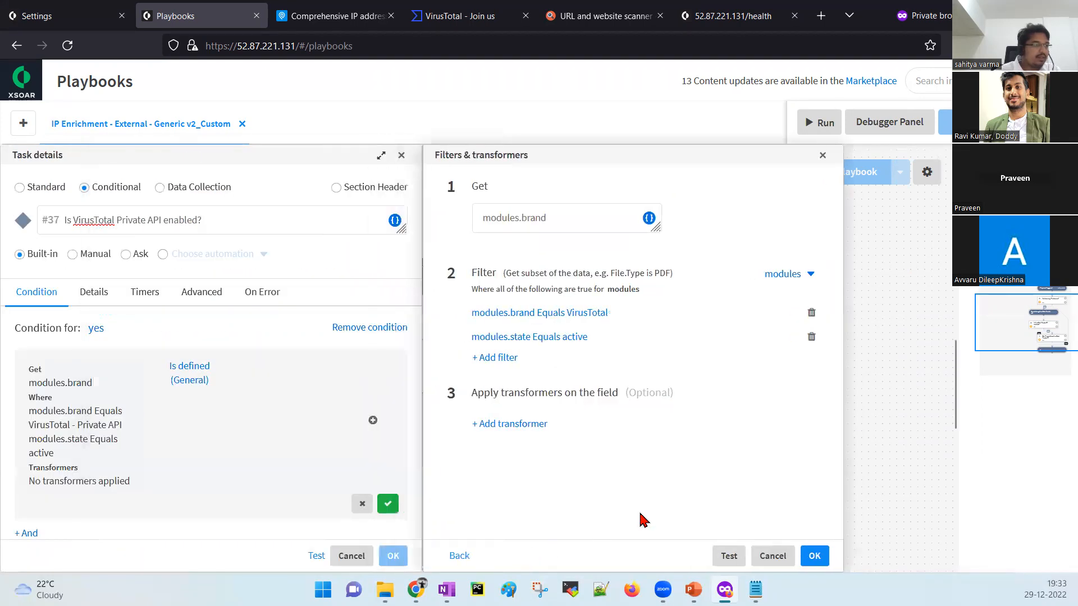
{"action": "left_click", "coordinate": [814, 559]}
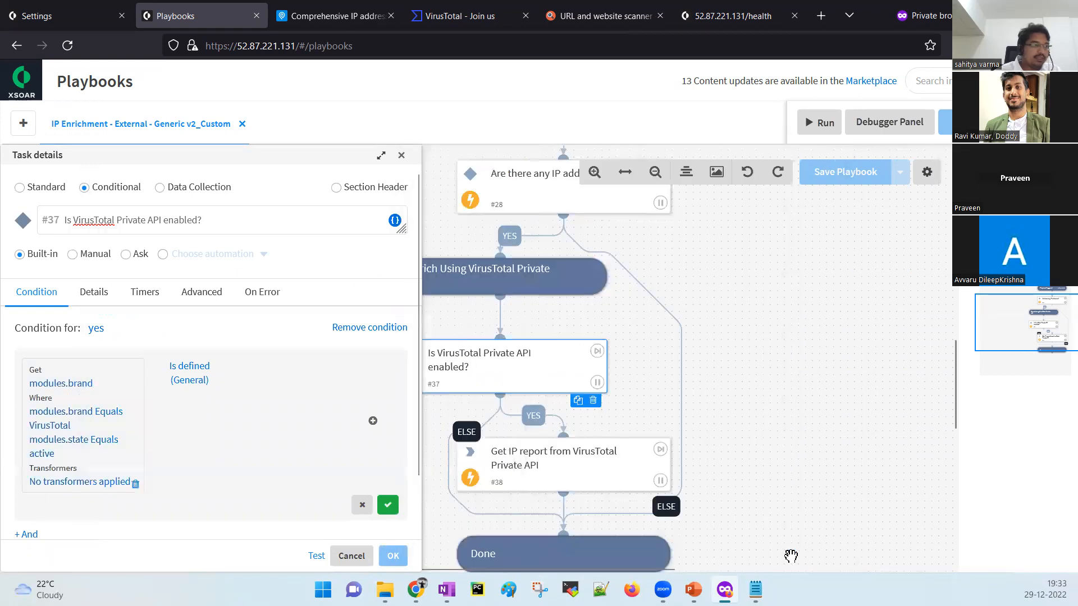
{"action": "left_click", "coordinate": [388, 504]}
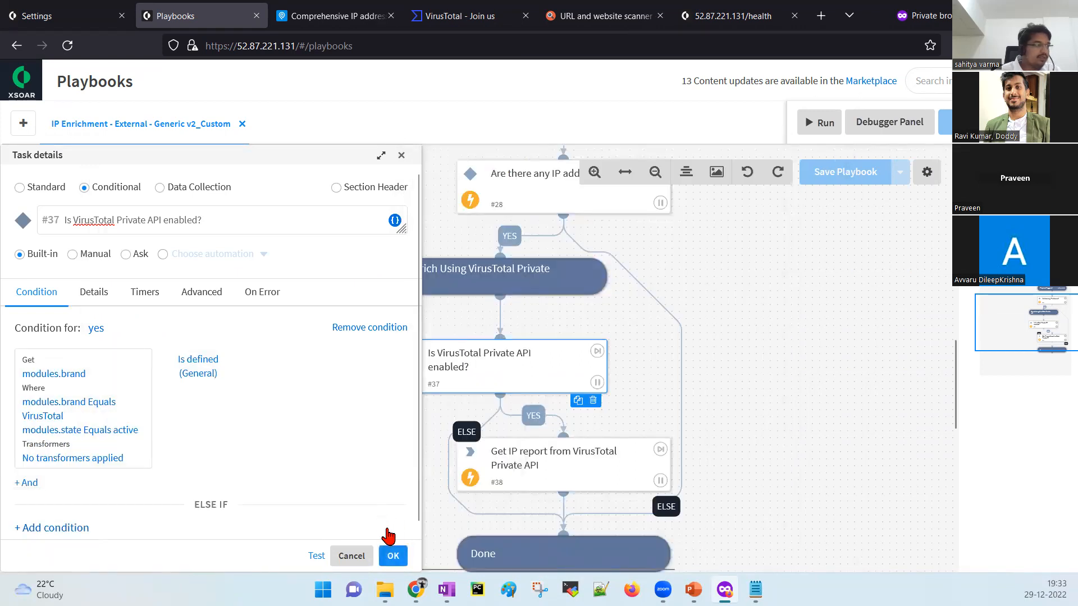
{"action": "left_click", "coordinate": [393, 556]}
Start and stop a test run, save the playbook, and open task #37's details.
{"action": "left_click_drag", "start_coordinate": [762, 351], "coordinate": [623, 389]}
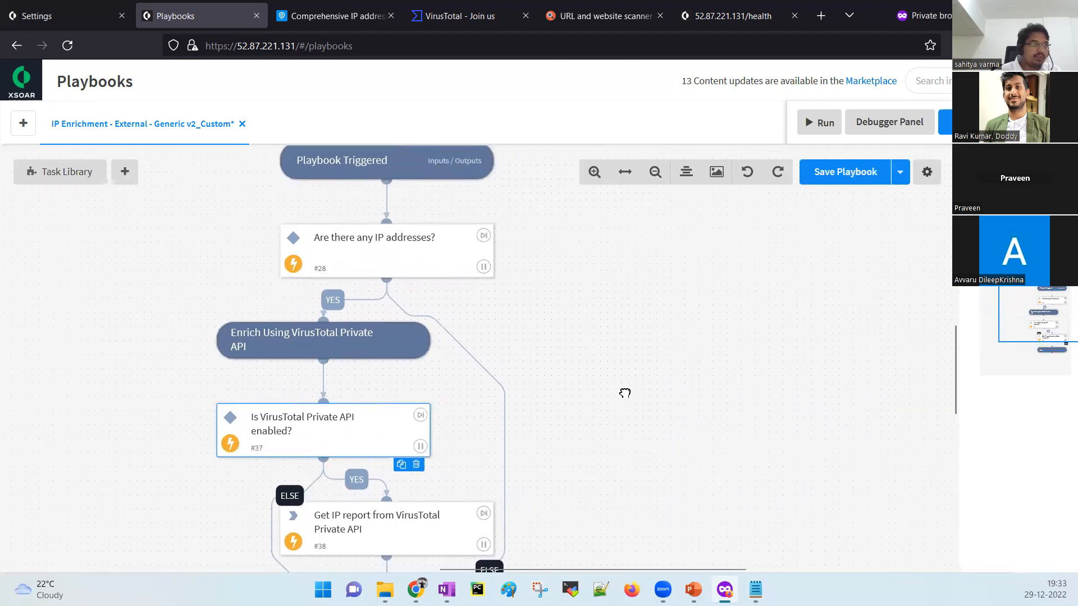
{"action": "left_click", "coordinate": [825, 124]}
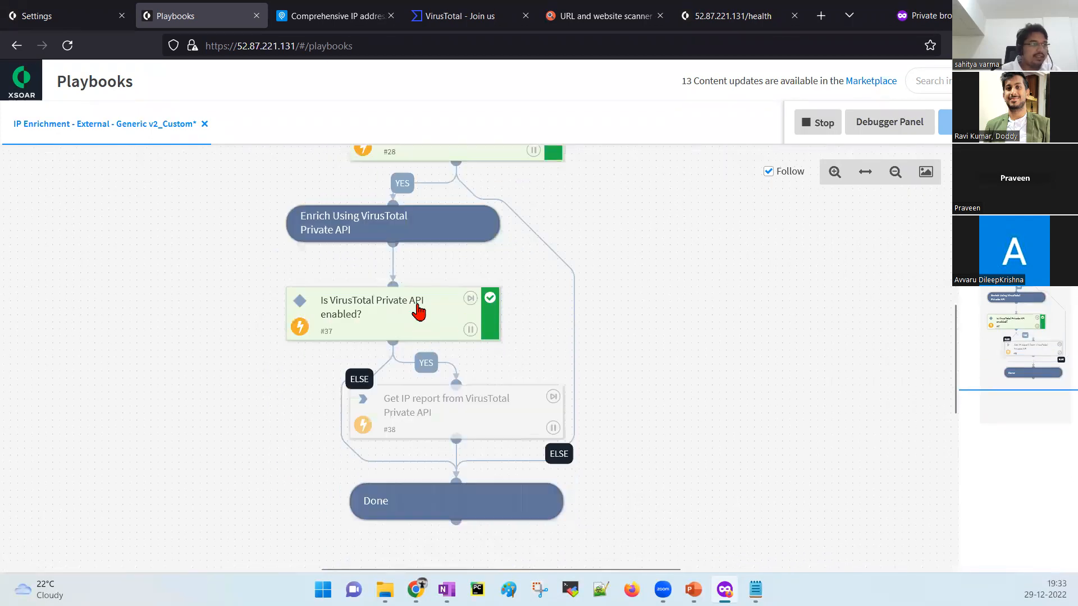
{"action": "left_click", "coordinate": [816, 131]}
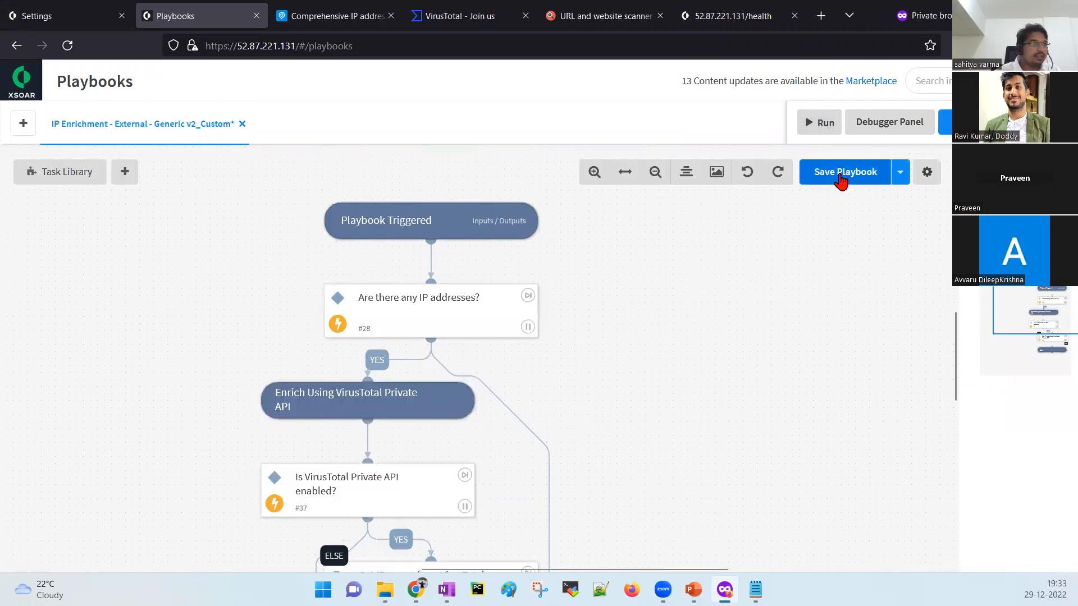
{"action": "left_click", "coordinate": [841, 179]}
{"action": "scroll", "coordinate": [696, 407], "scroll_direction": "down", "scroll_amount": 3}
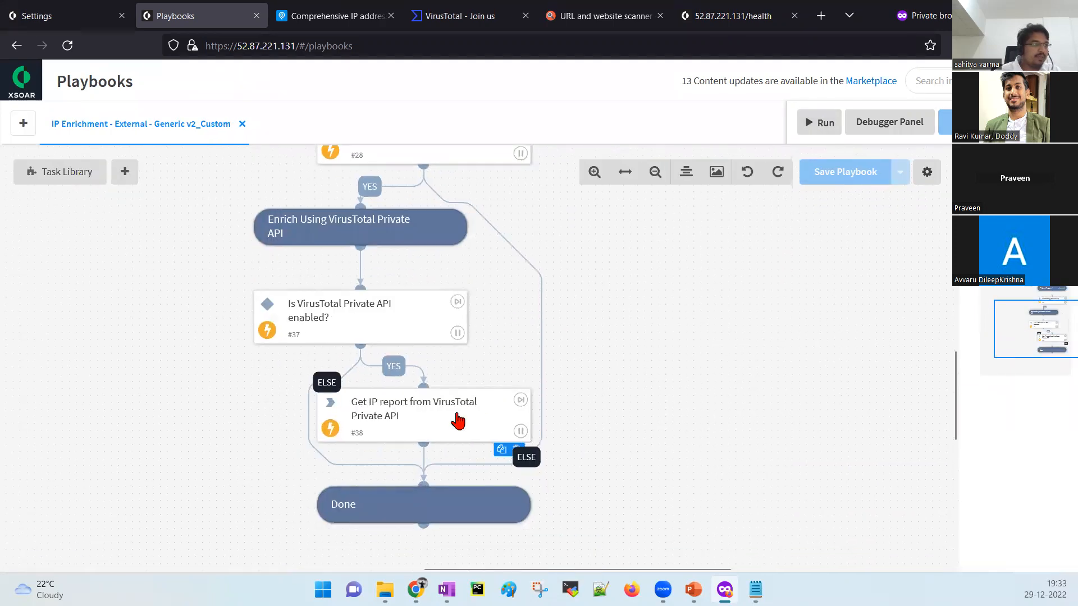
{"action": "left_click", "coordinate": [383, 326]}
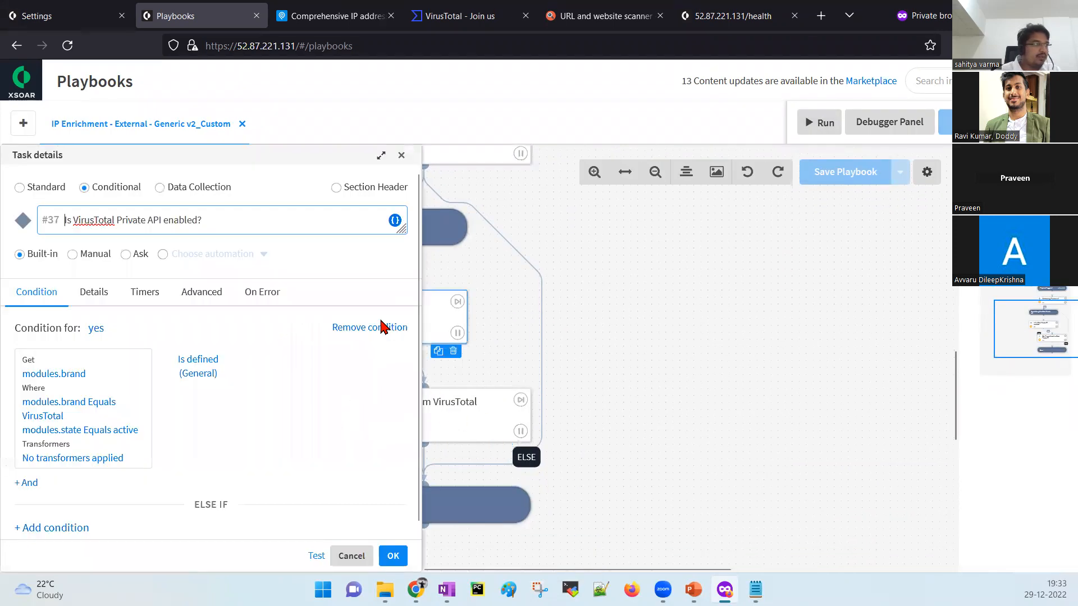
Change task #37's brand filter operator from Equals to Contains, with ignore-case turned off.
{"action": "left_click", "coordinate": [75, 405]}
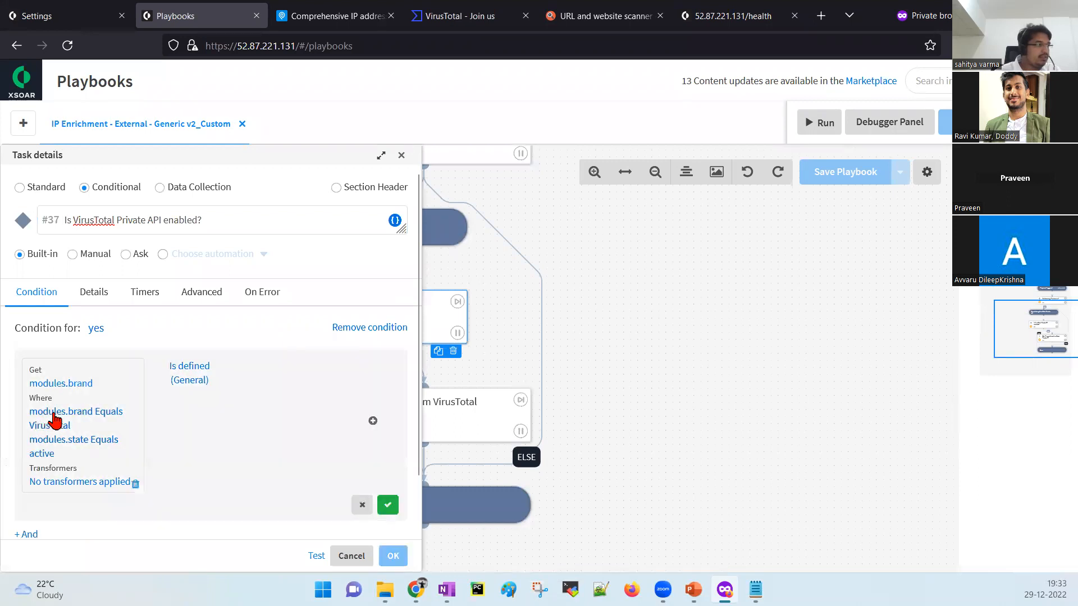
{"action": "left_click", "coordinate": [55, 420]}
{"action": "left_click", "coordinate": [546, 310]}
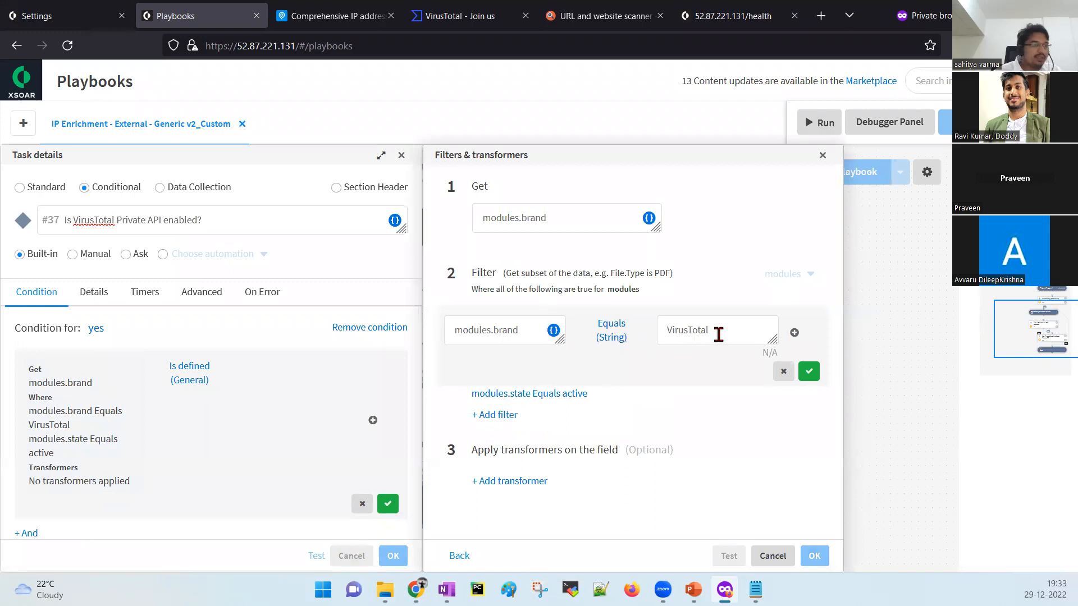
{"action": "left_click", "coordinate": [614, 339]}
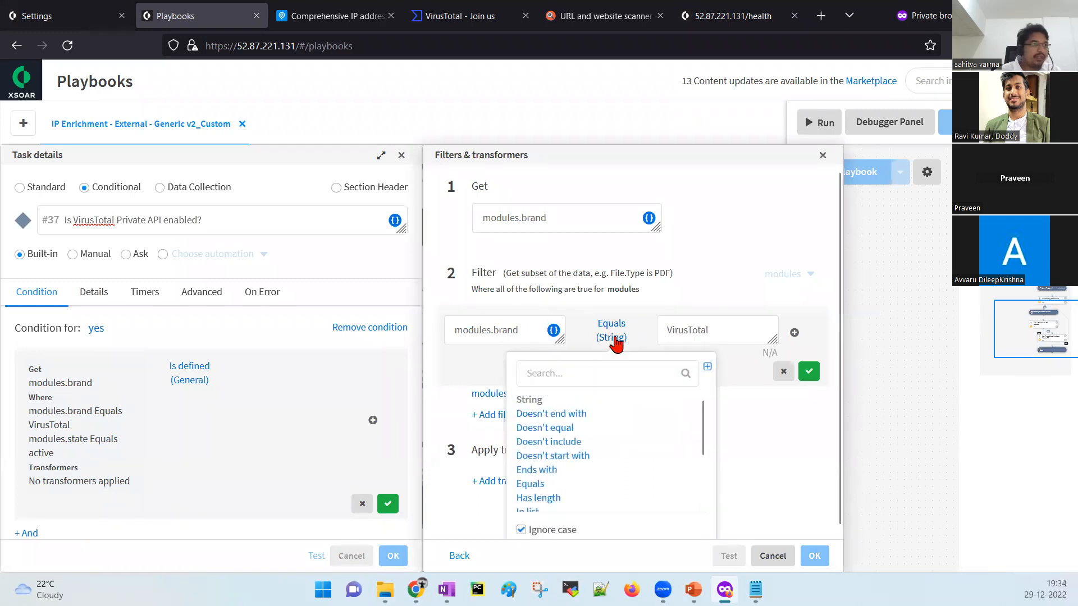
{"action": "left_click", "coordinate": [521, 530]}
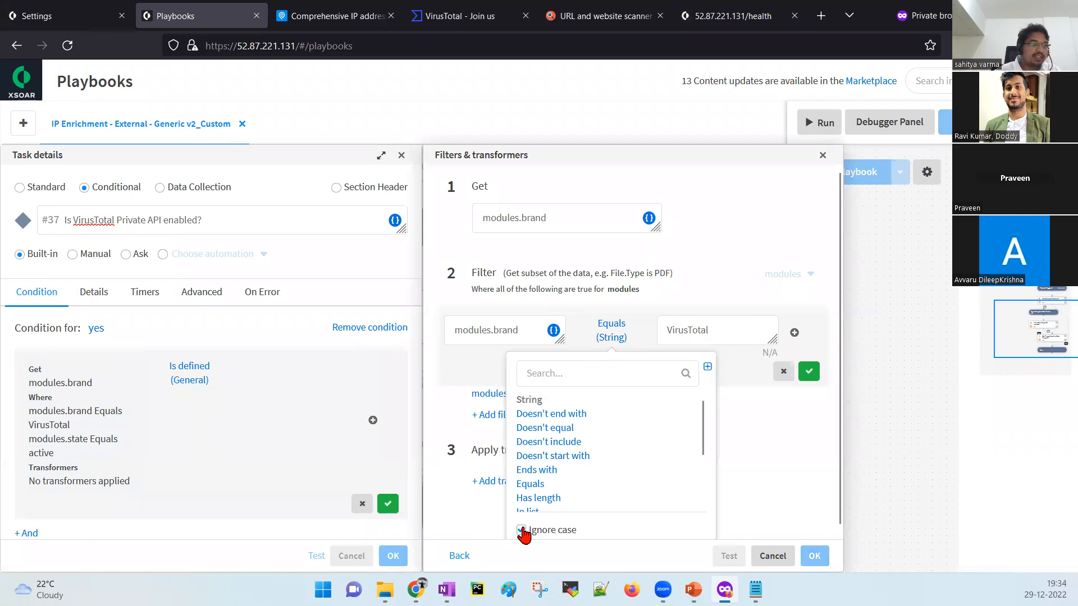
{"action": "left_click", "coordinate": [612, 374]}
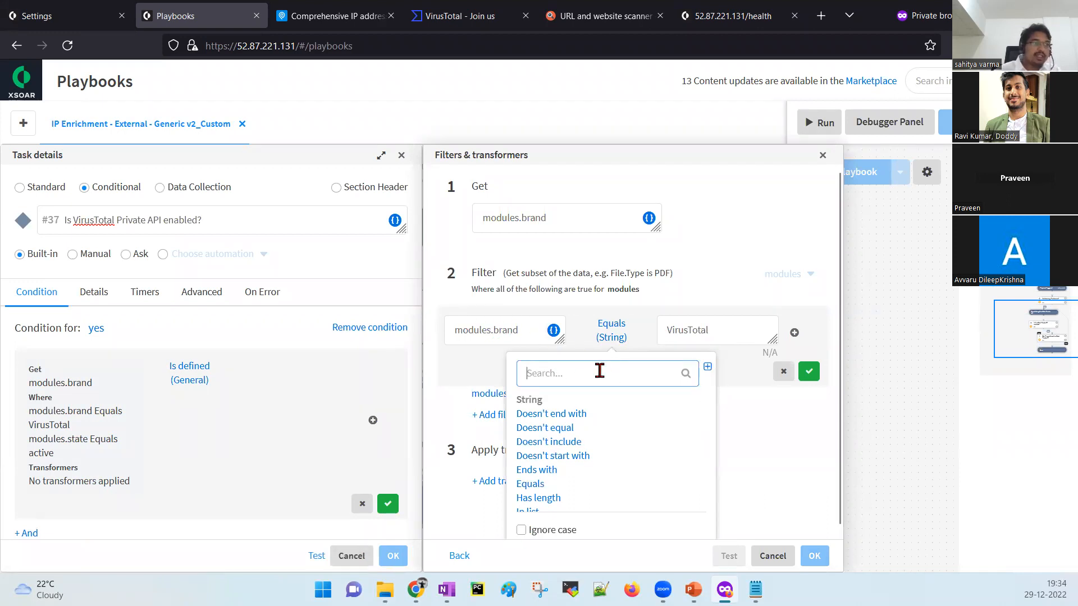
{"action": "type", "text": "con"}
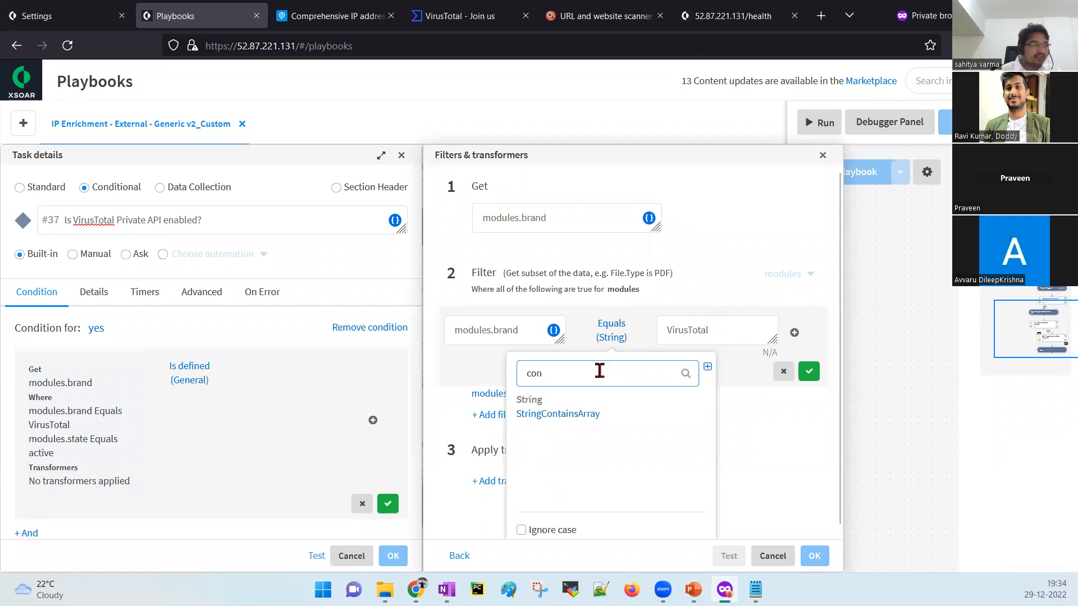
{"action": "left_click", "coordinate": [707, 366]}
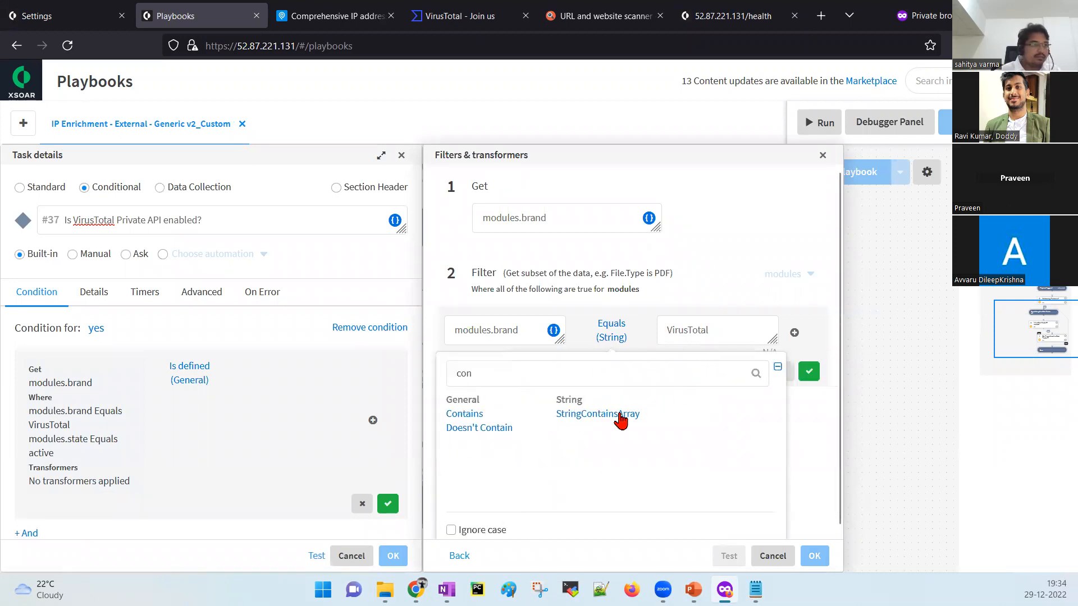
{"action": "left_click", "coordinate": [464, 416]}
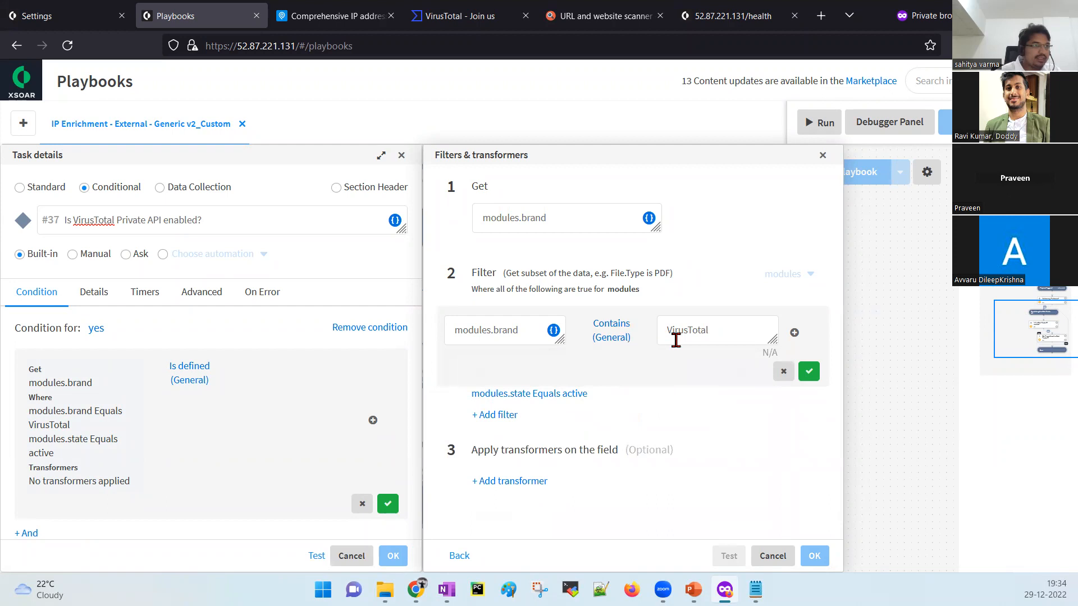
{"action": "left_click", "coordinate": [807, 374]}
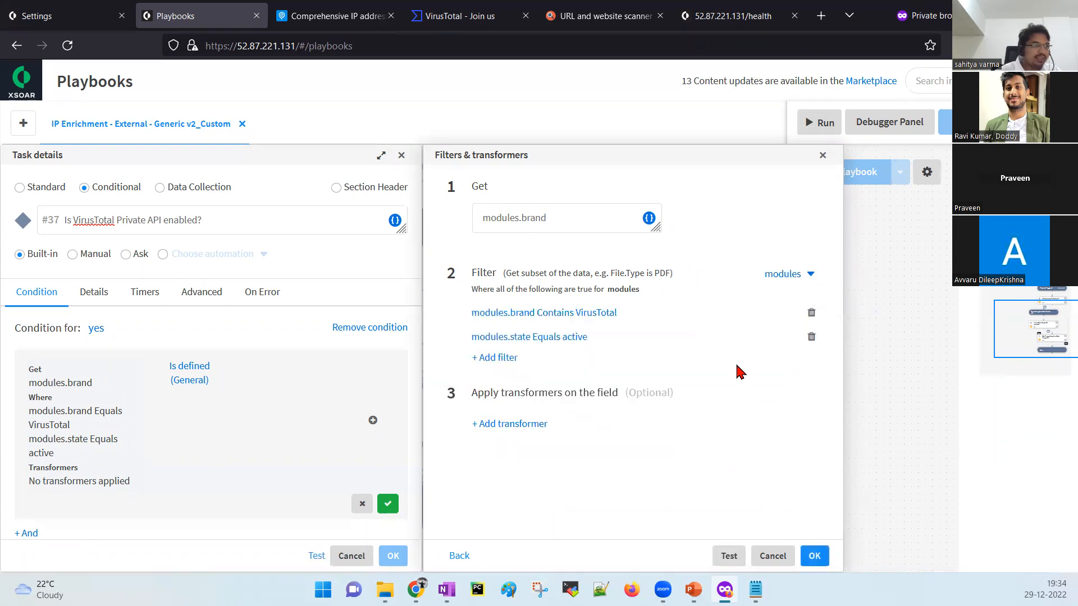
Test the filter on Playground data, matching VirusTotal (API v3), and apply the condition change.
{"action": "left_click", "coordinate": [728, 556]}
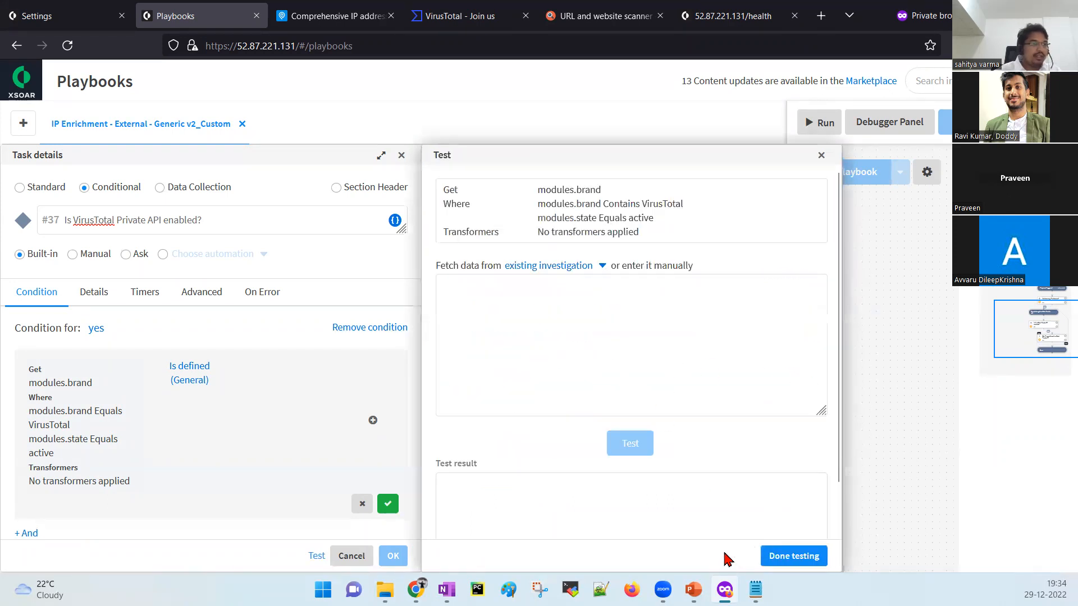
{"action": "left_click", "coordinate": [590, 267]}
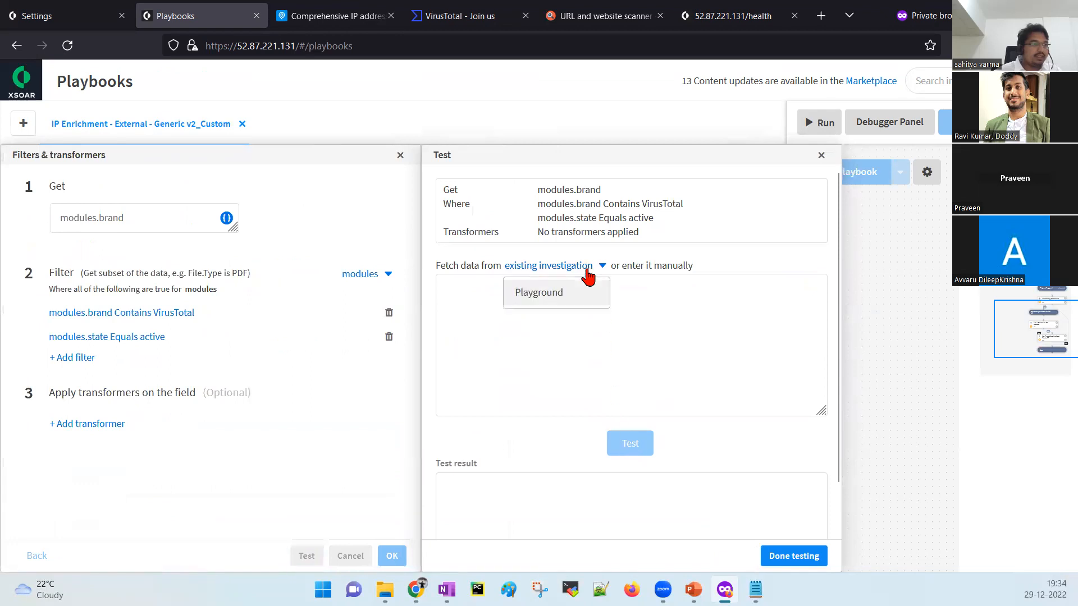
{"action": "left_click", "coordinate": [581, 299]}
{"action": "left_click", "coordinate": [641, 443]}
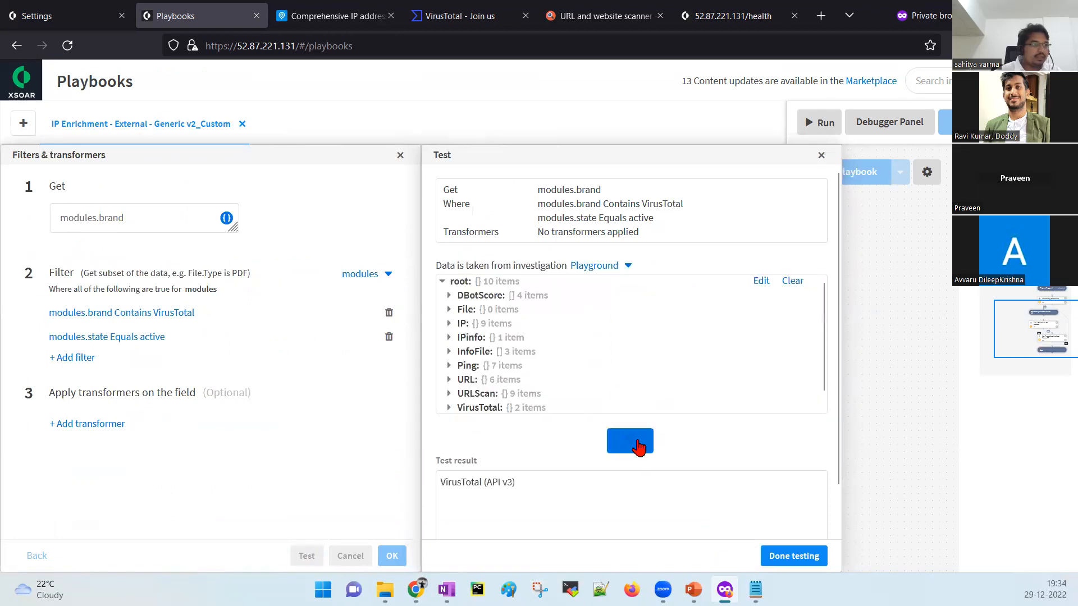
{"action": "left_click_drag", "start_coordinate": [516, 483], "coordinate": [441, 486]}
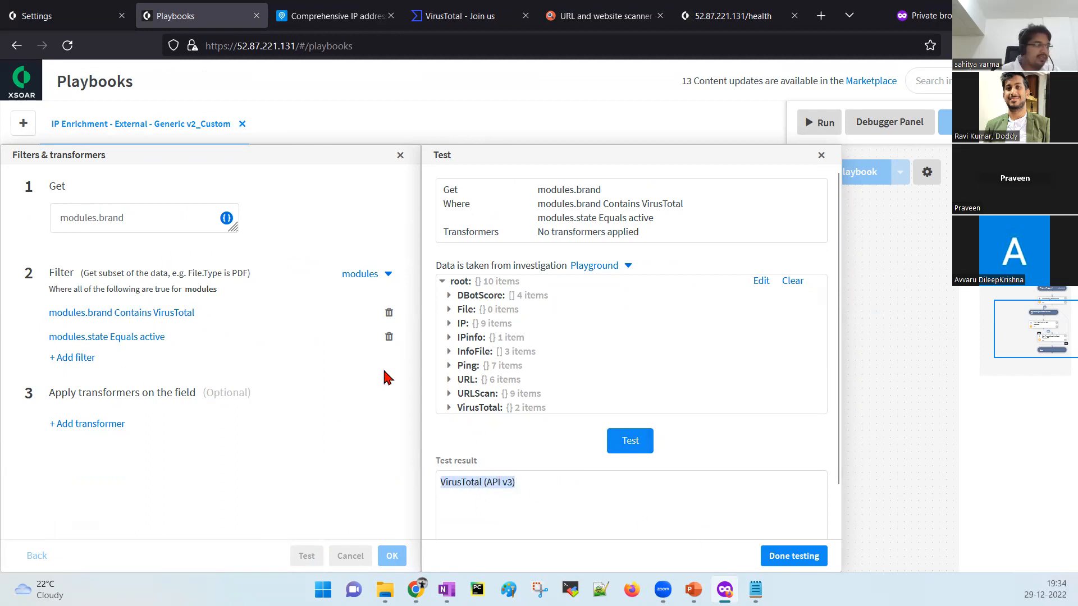
{"action": "left_click", "coordinate": [793, 557]}
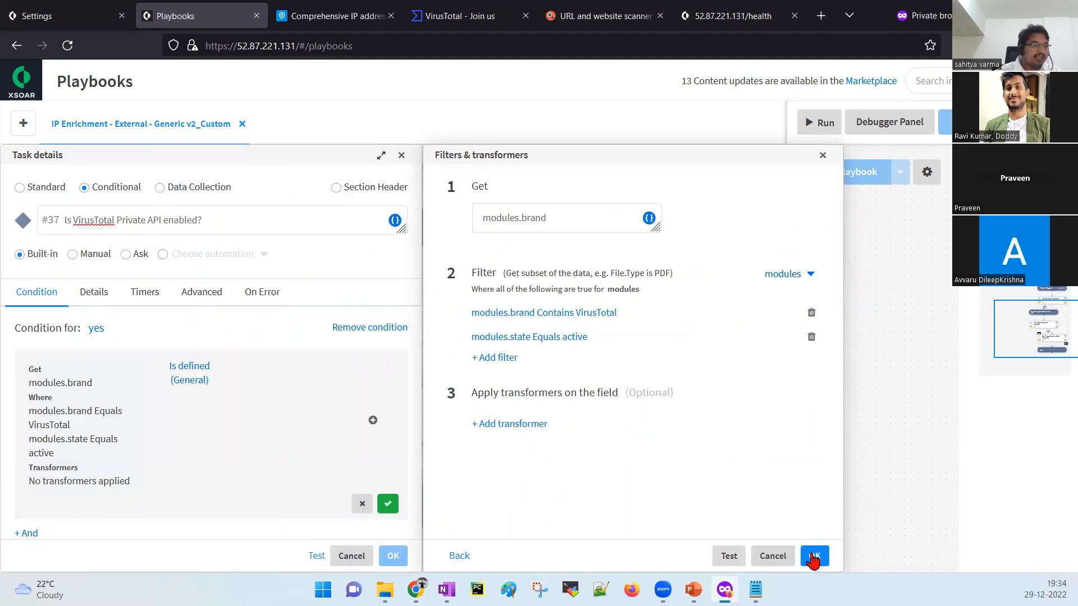
{"action": "left_click", "coordinate": [814, 557]}
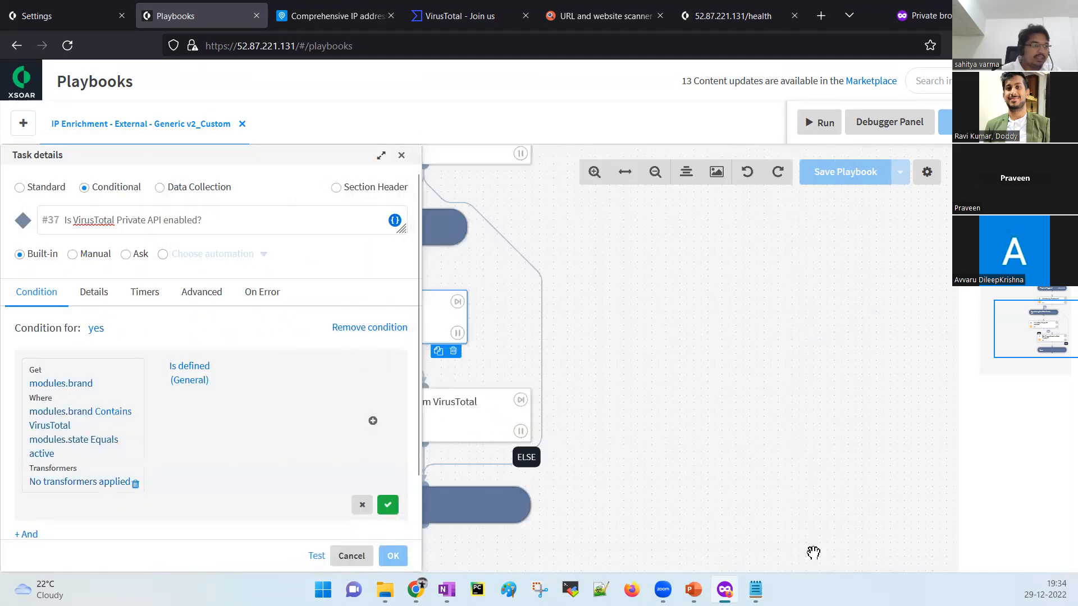
{"action": "left_click", "coordinate": [391, 511]}
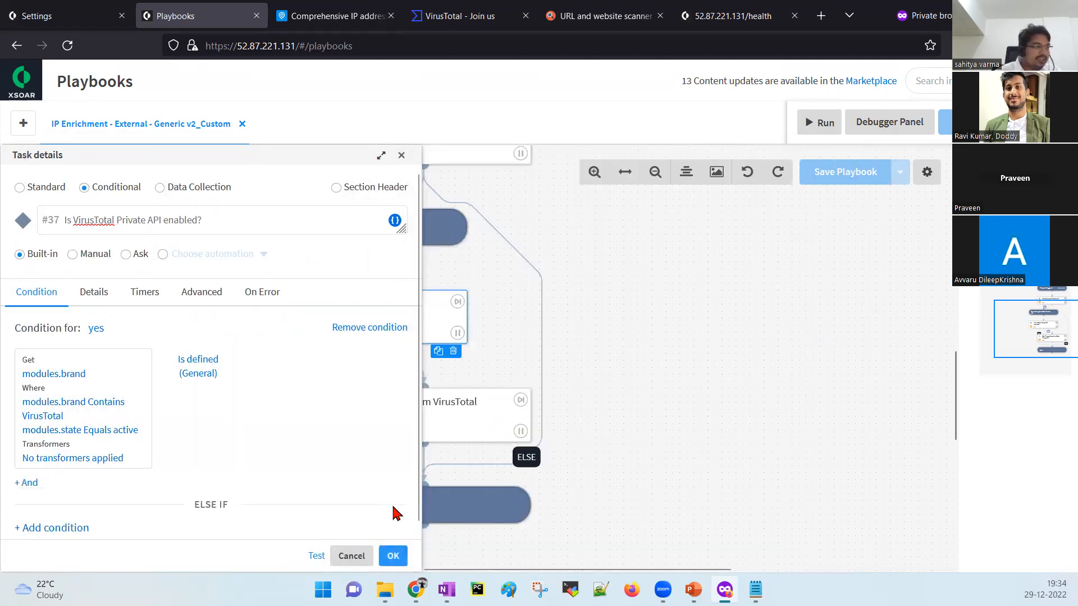
{"action": "left_click", "coordinate": [392, 555]}
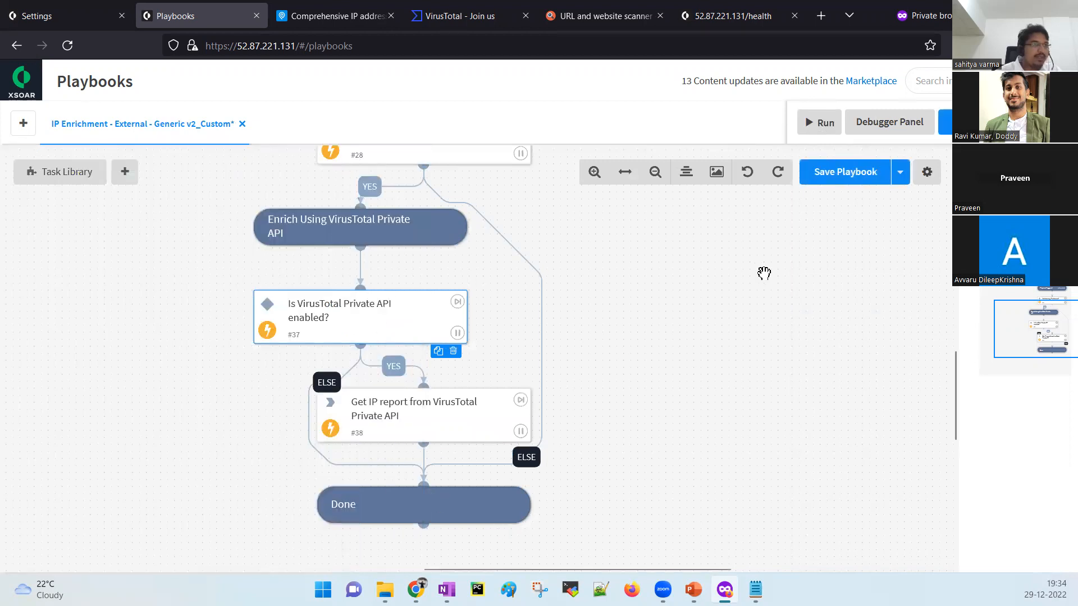
Save the fixed playbook, run it while watching the tasks complete, then stop the run.
{"action": "scroll", "coordinate": [811, 309], "scroll_direction": "up", "scroll_amount": 3}
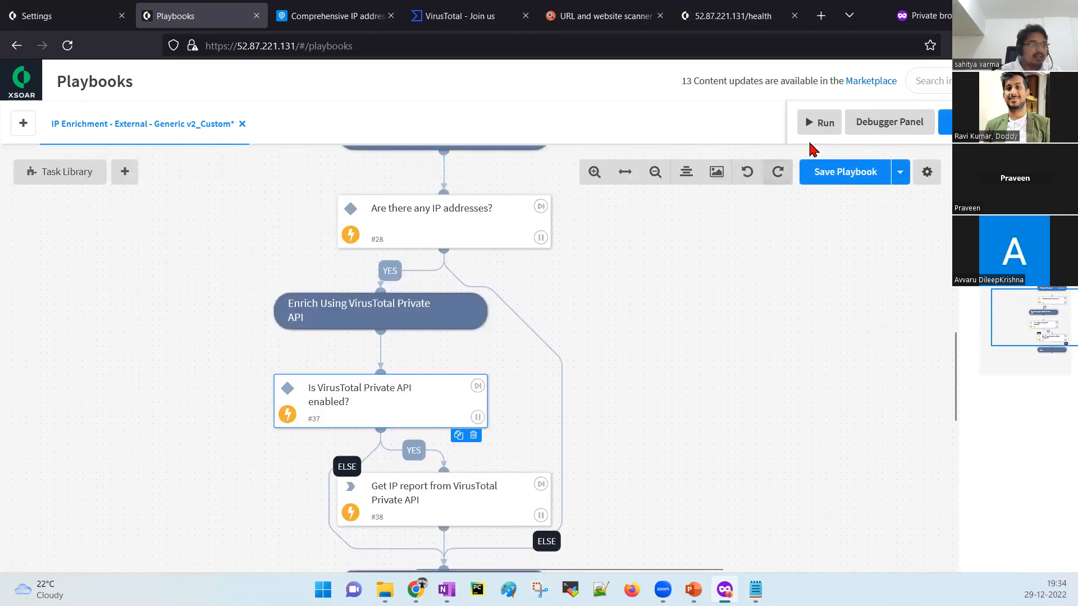
{"action": "left_click", "coordinate": [846, 184]}
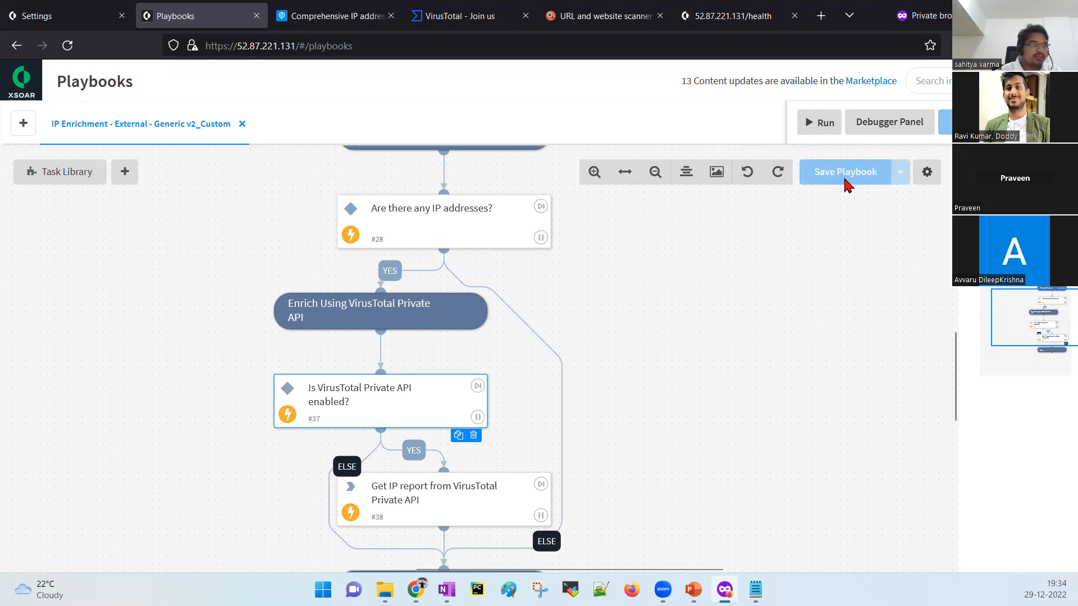
{"action": "left_click", "coordinate": [812, 135]}
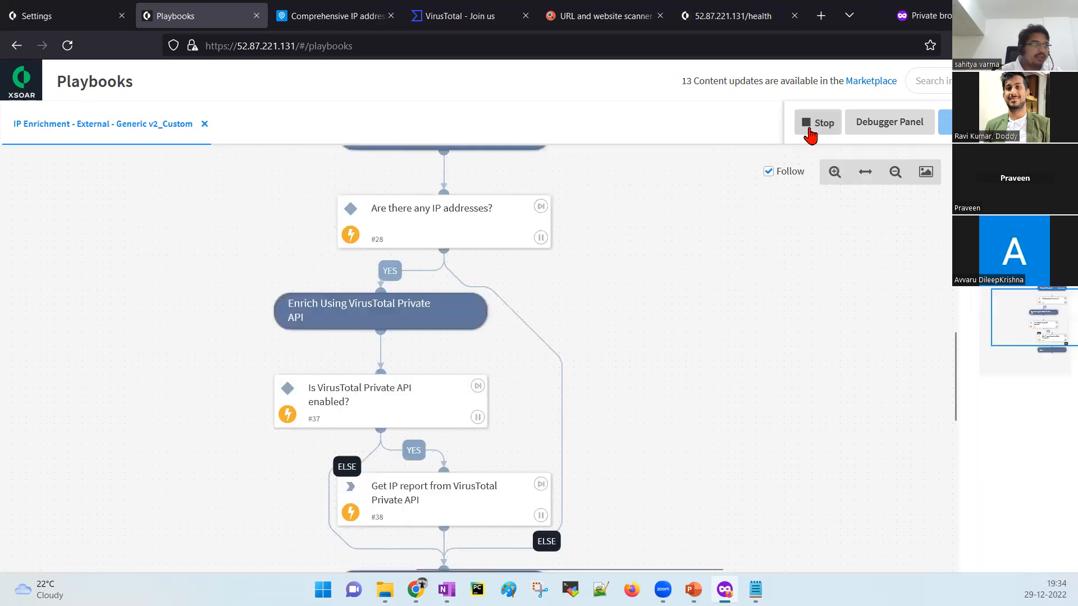
{"action": "left_click_drag", "start_coordinate": [697, 226], "coordinate": [706, 324]}
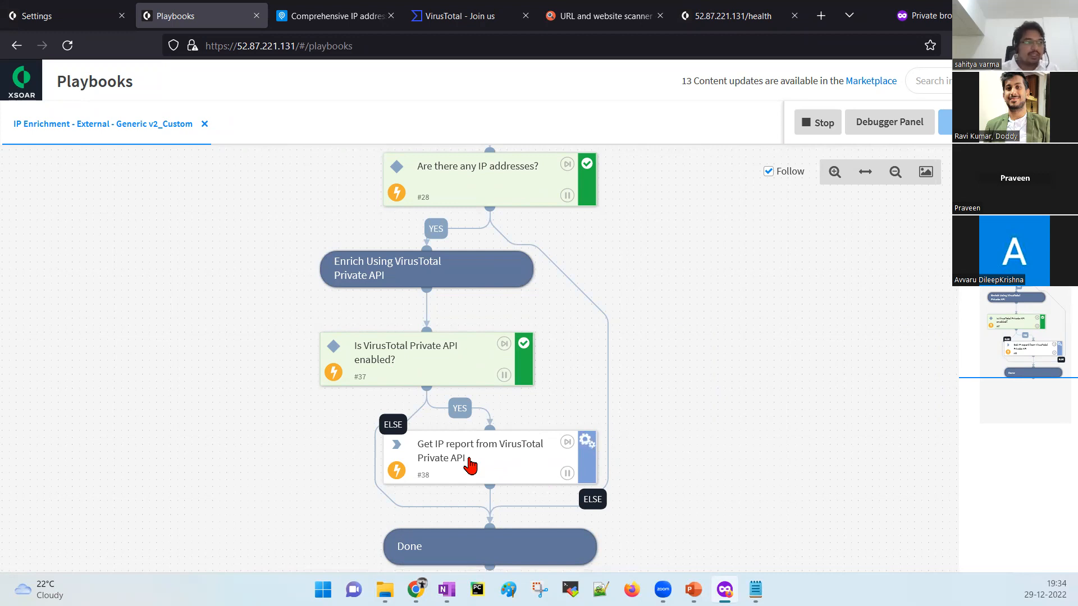
{"action": "left_click_drag", "start_coordinate": [671, 306], "coordinate": [662, 363]}
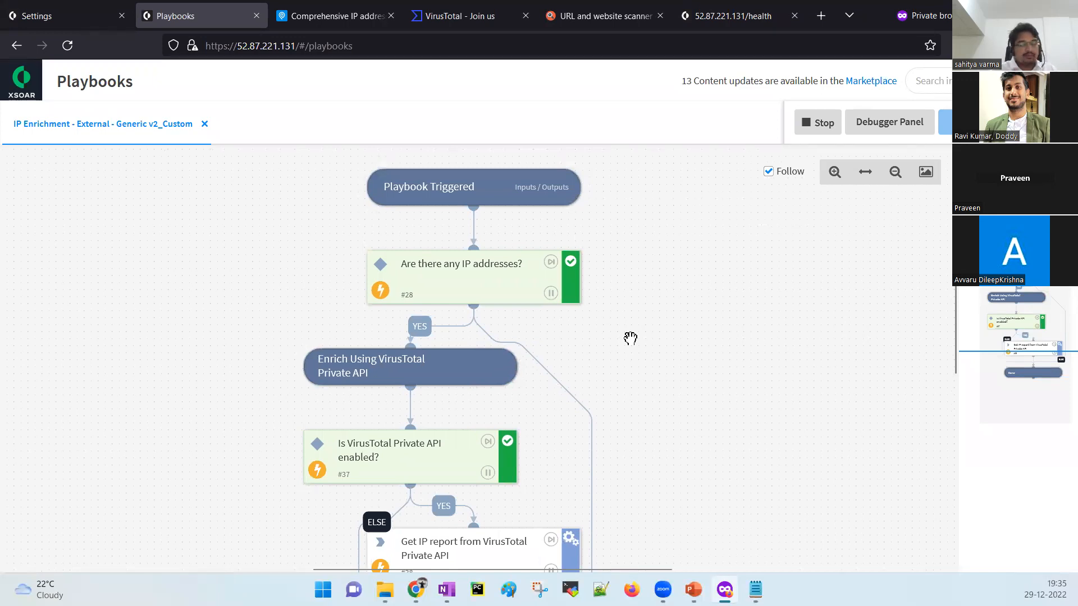
{"action": "left_click_drag", "start_coordinate": [713, 408], "coordinate": [641, 291]}
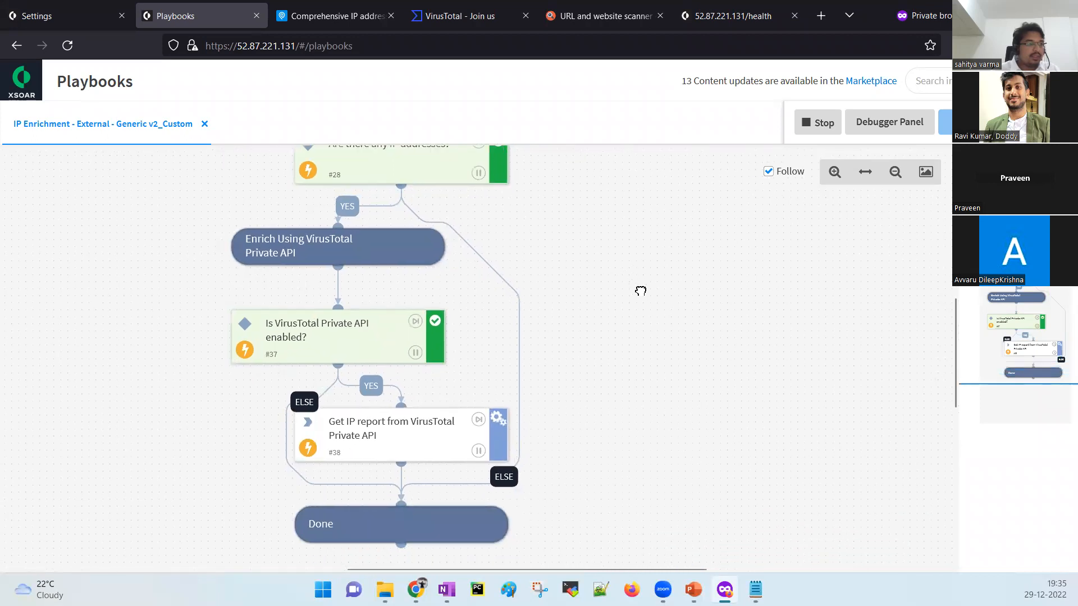
{"action": "left_click", "coordinate": [812, 133]}
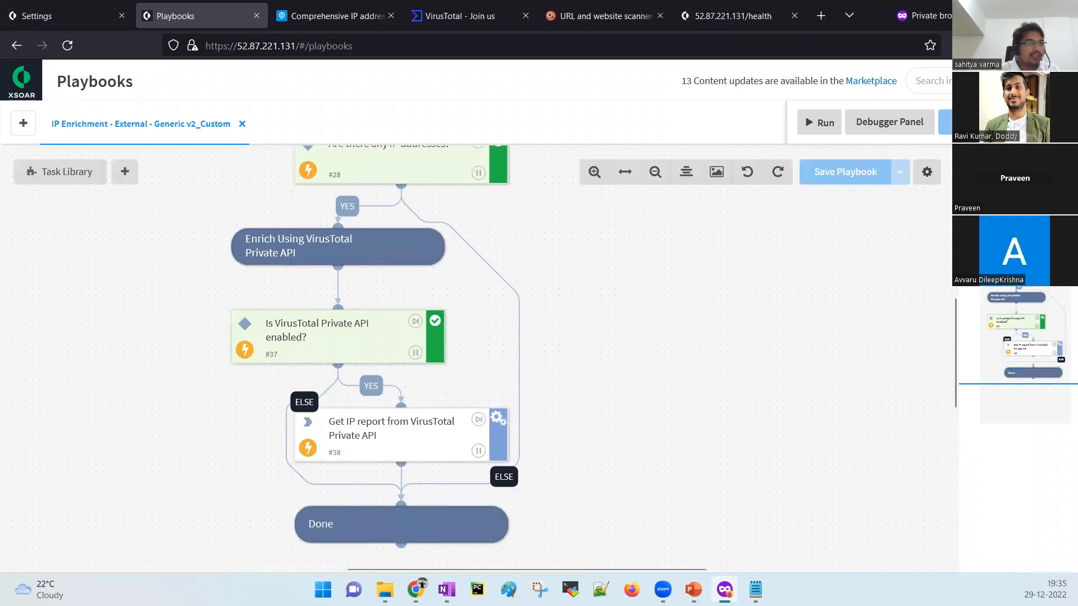
{"action": "left_click_drag", "start_coordinate": [679, 442], "coordinate": [662, 388]}
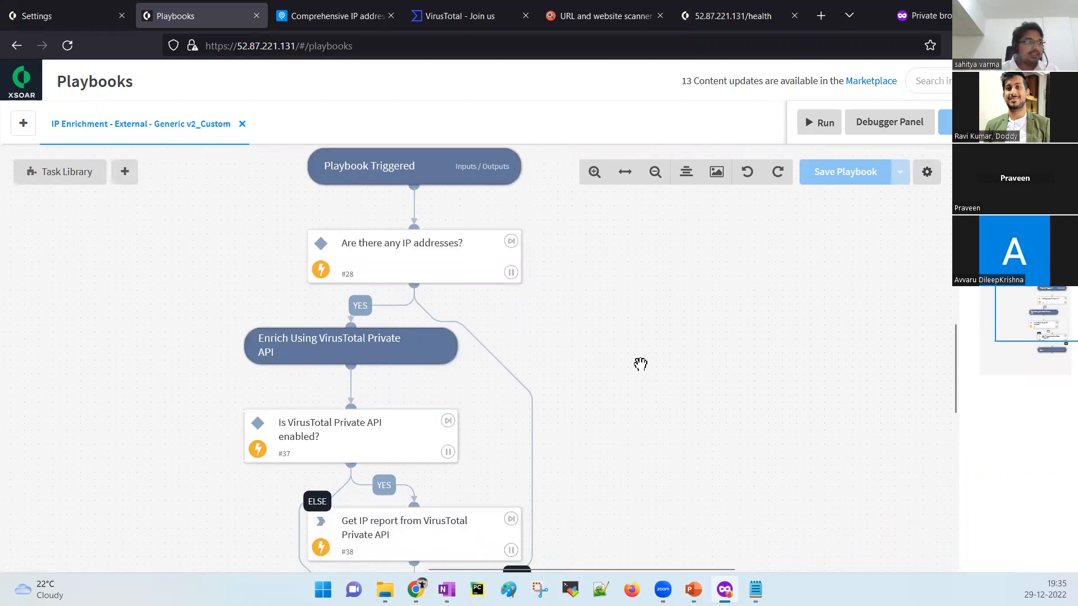